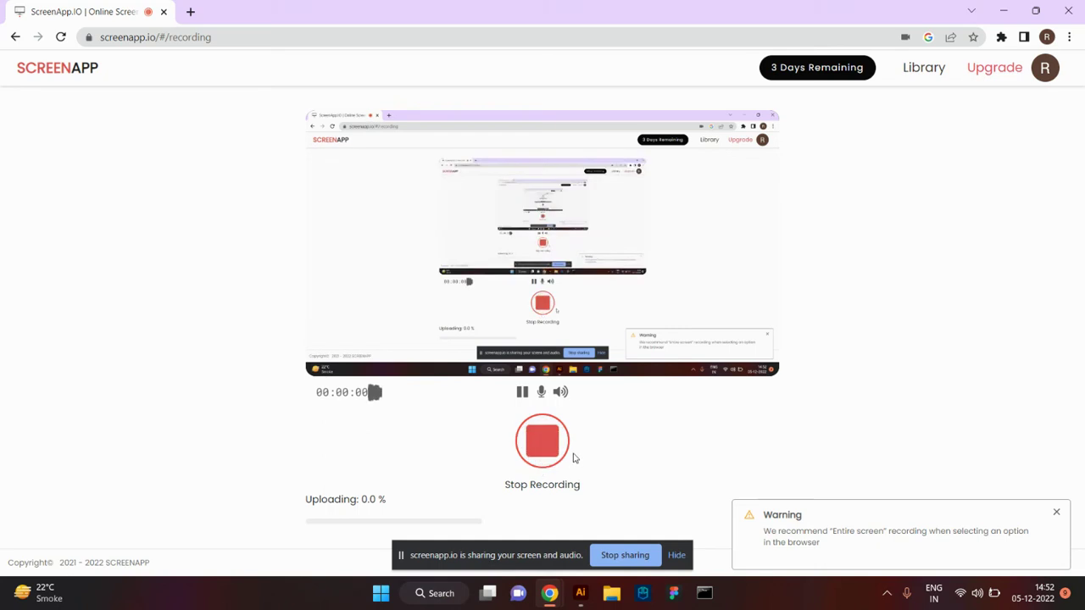
Switch from the ScreenApp browser tab to the Adobe Illustrator window.
key("alt+Tab")
key("alt+Tab")
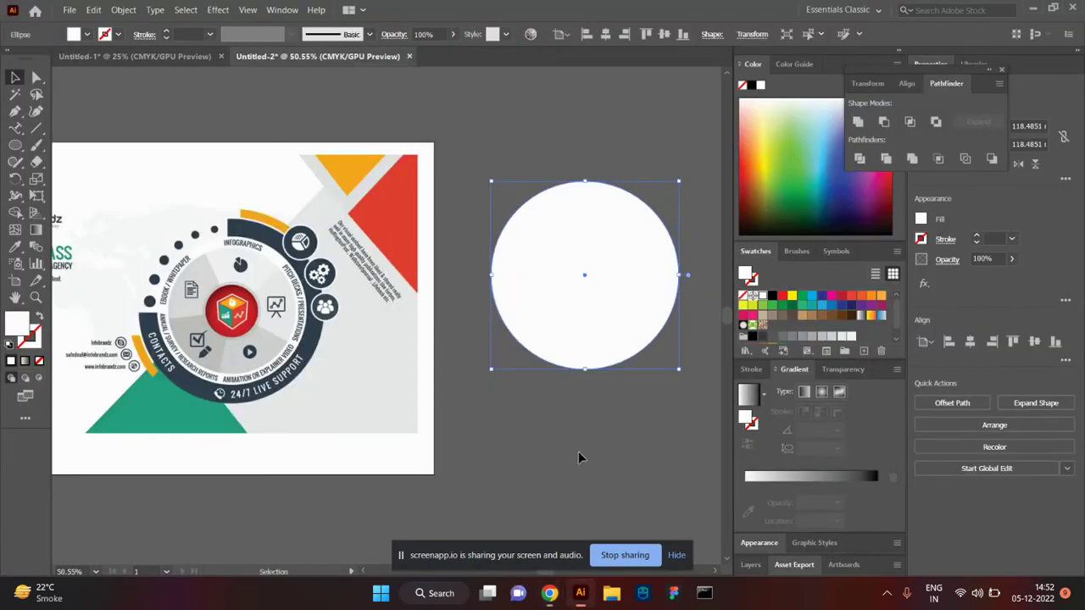
Give the side circle the infographic ring's dark navy with the Eyedropper.
left_click_drag(527, 405, 465, 376)
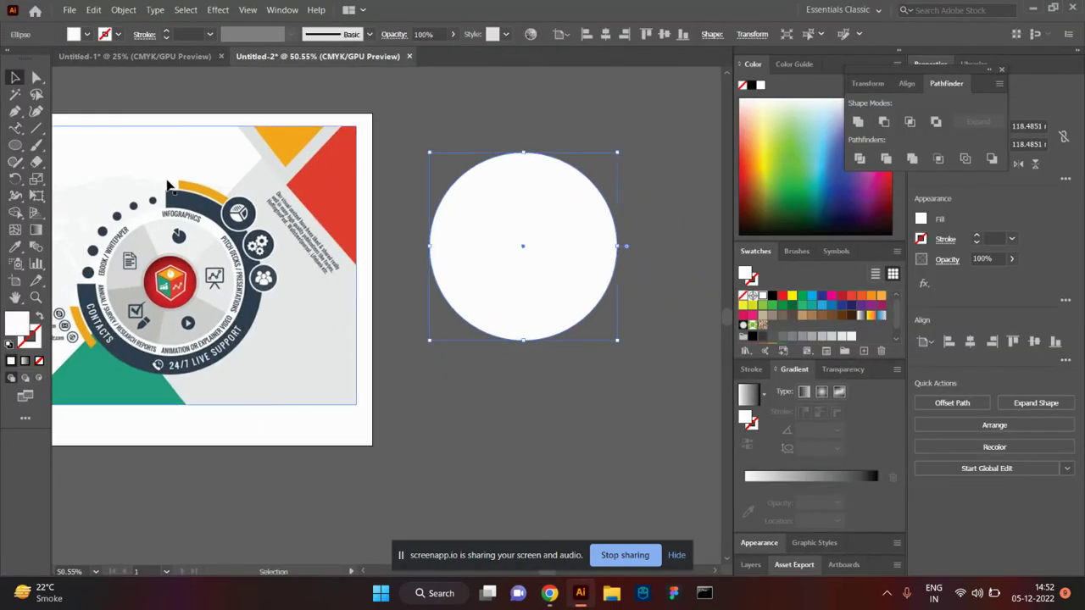
key("i")
left_click(212, 206)
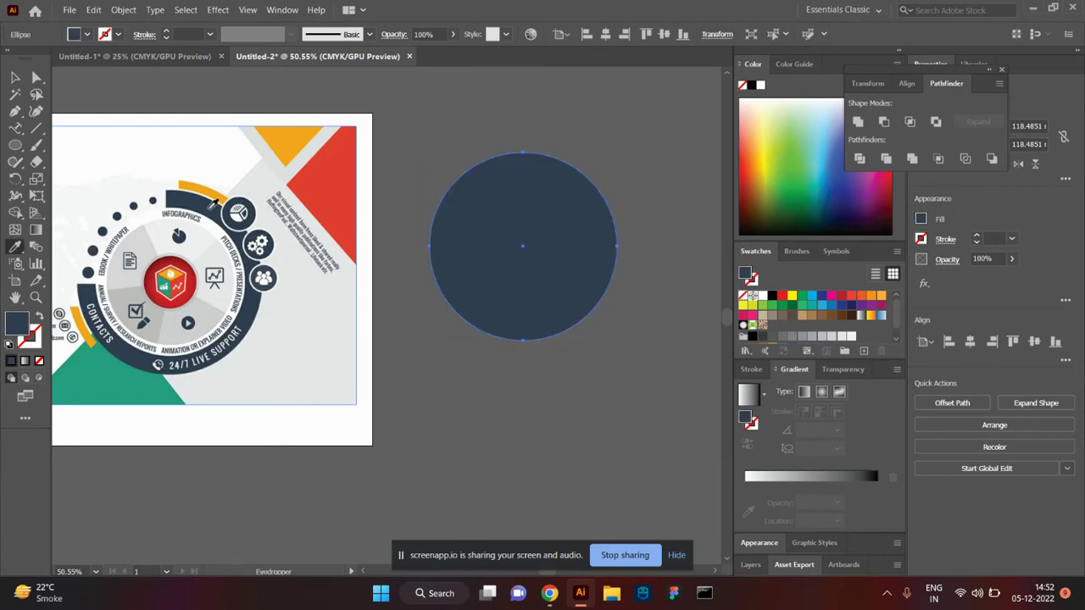
left_click(14, 77)
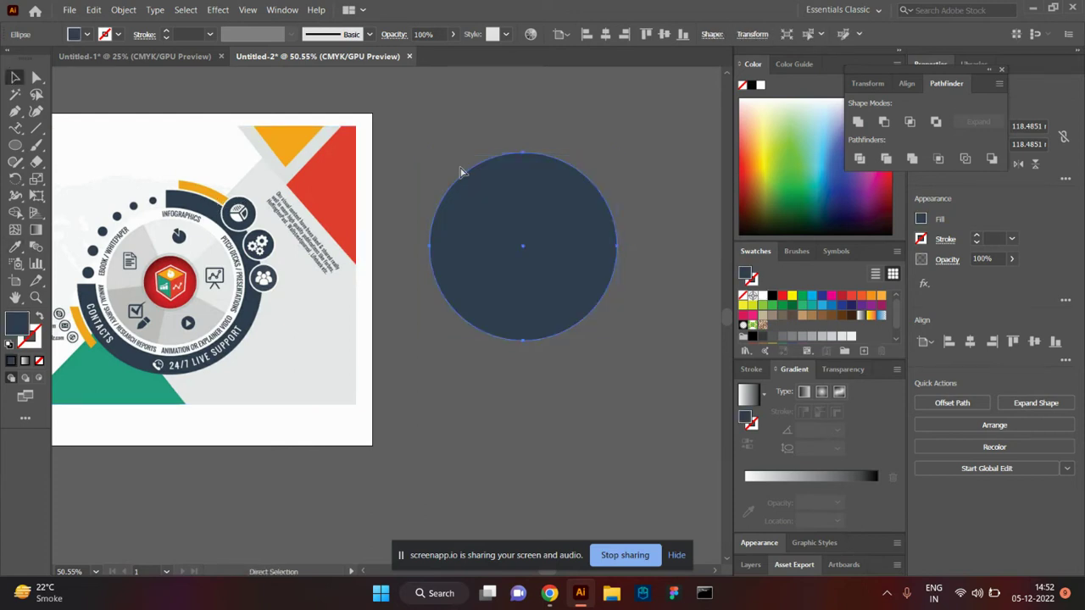
Make a smaller concentric copy and subtract it with Minus Front to form a ring.
left_click(476, 166)
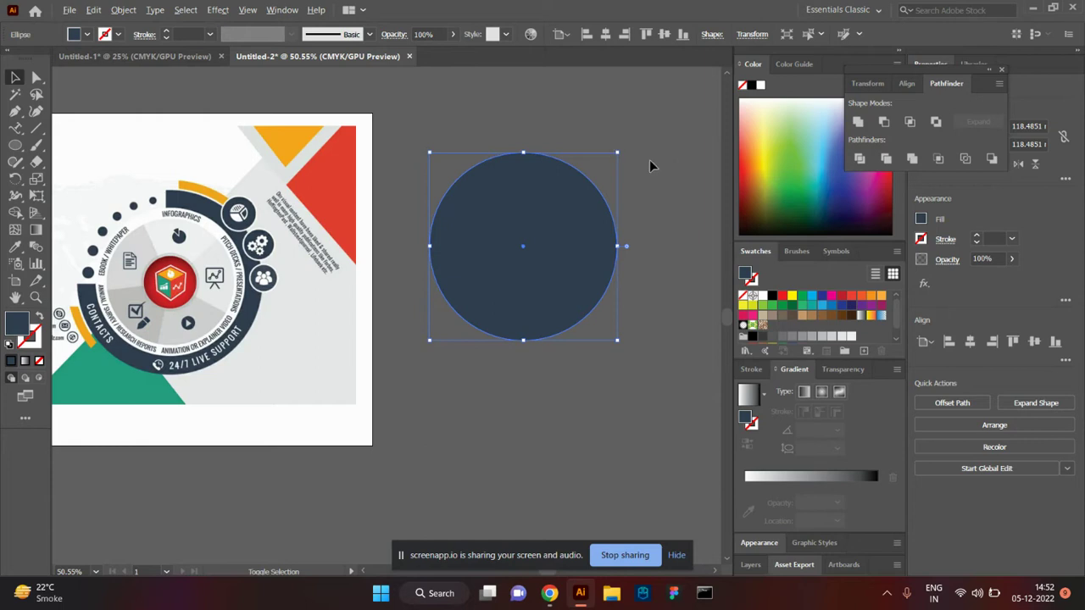
left_click_drag(618, 153, 604, 174)
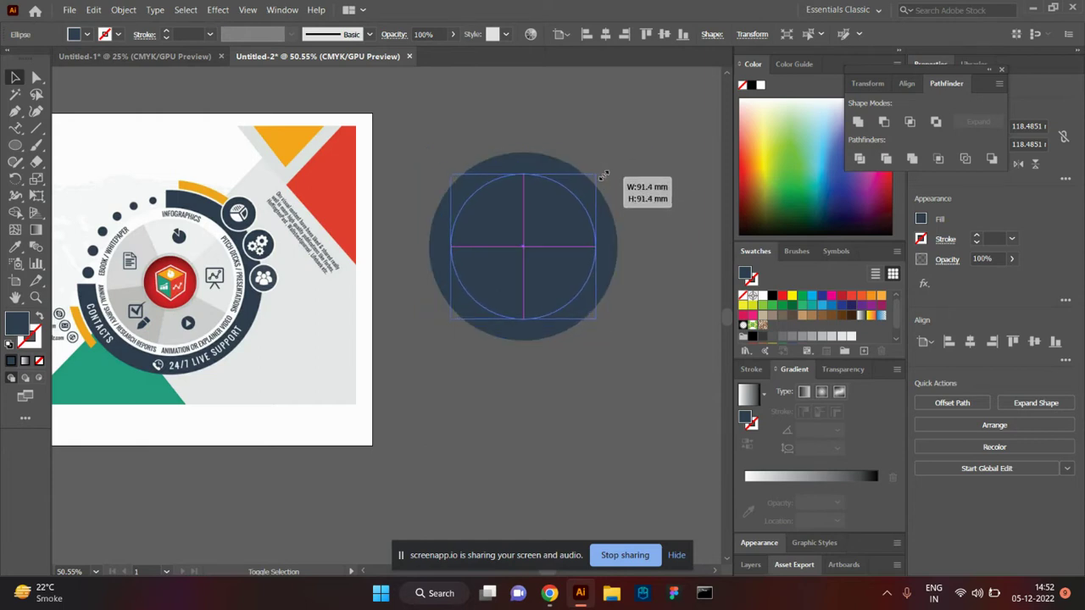
left_click(611, 249, "shift")
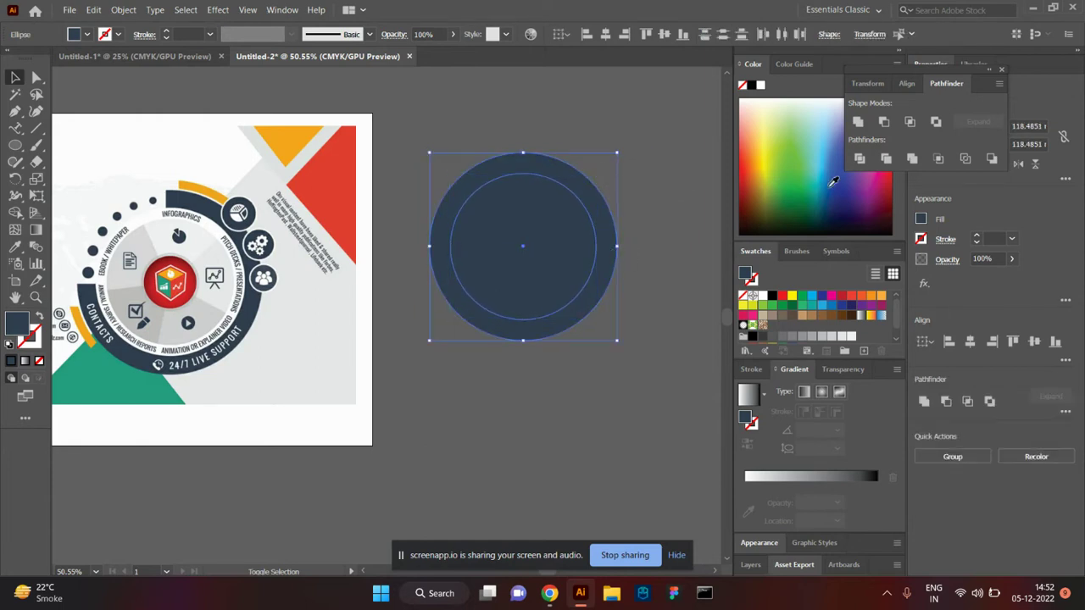
left_click(883, 121)
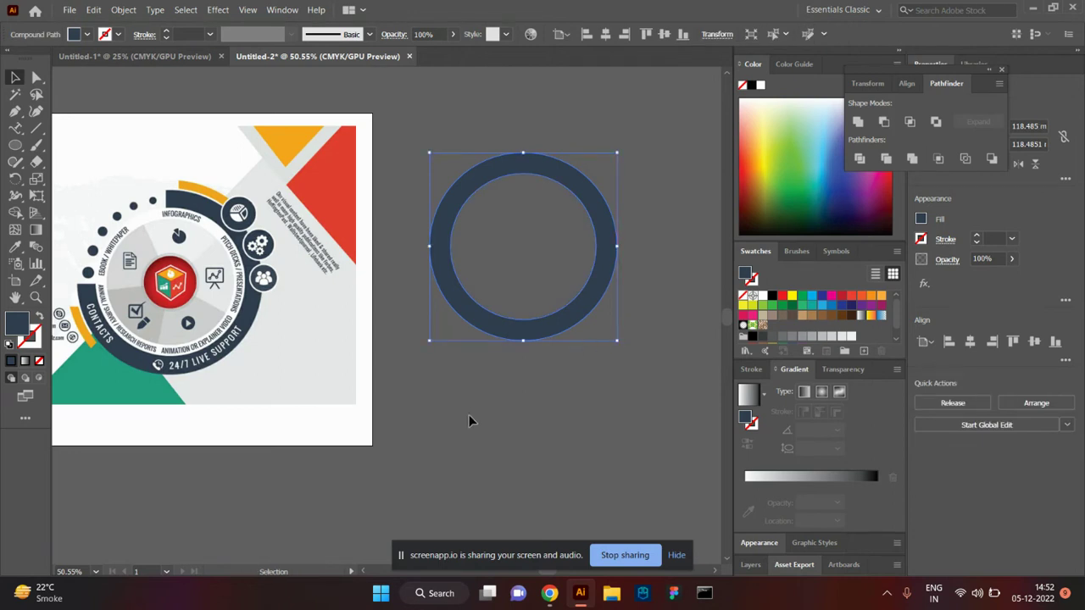
left_click(503, 398)
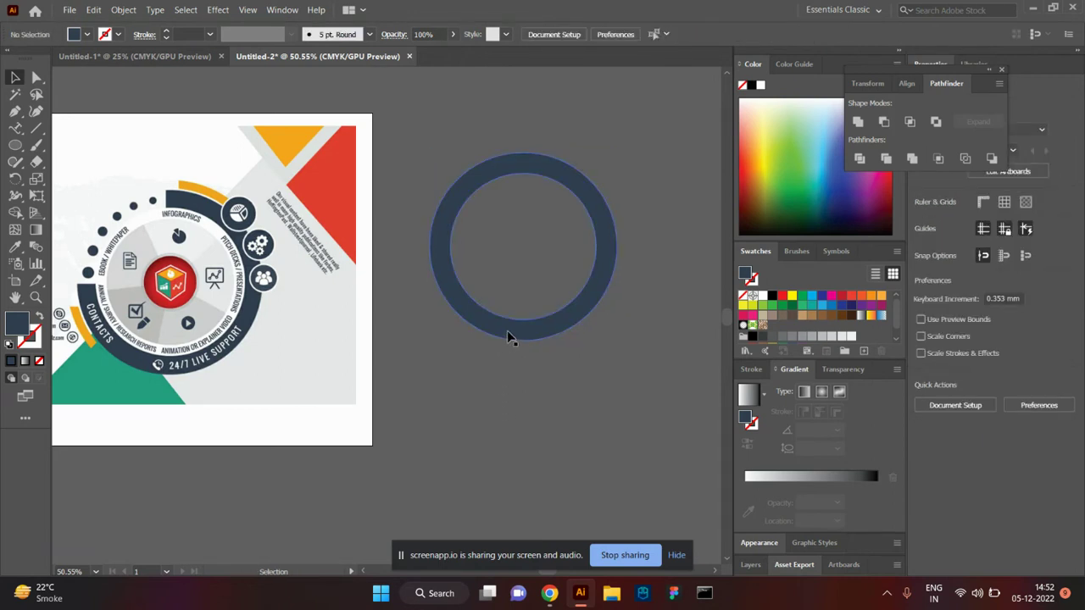
left_click(508, 330)
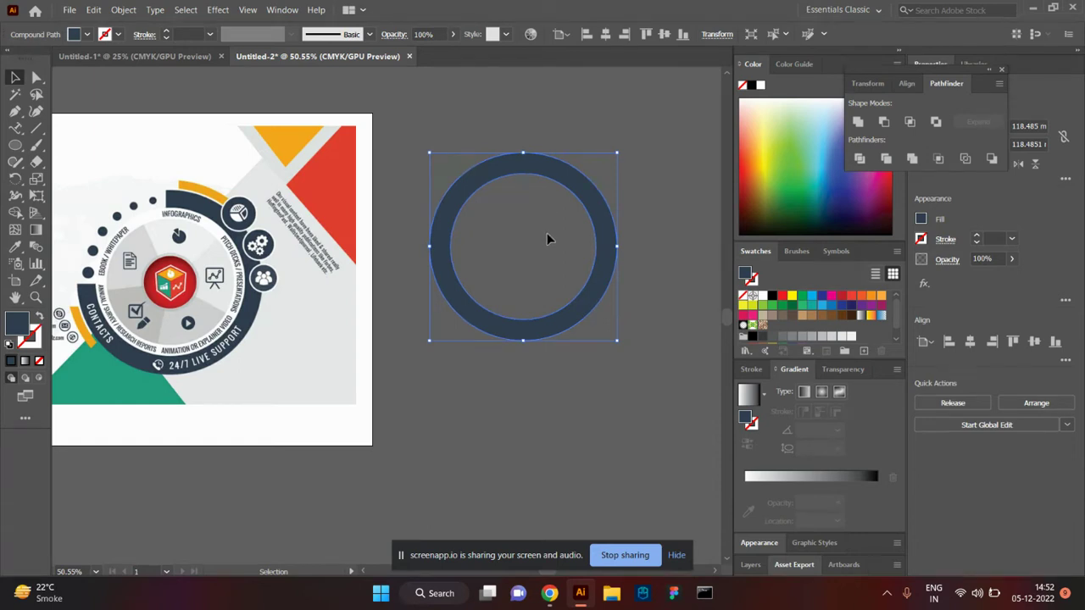
Undo the ring and the accidental copy move, keeping the solid navy circle selected.
key("ctrl+alt+shift+8")
left_click(609, 360)
mouse_move(568, 285)
left_mouse_down()
mouse_move(544, 345)
mouse_move(555, 359)
left_mouse_up()
key("ctrl+z")
left_click(586, 228)
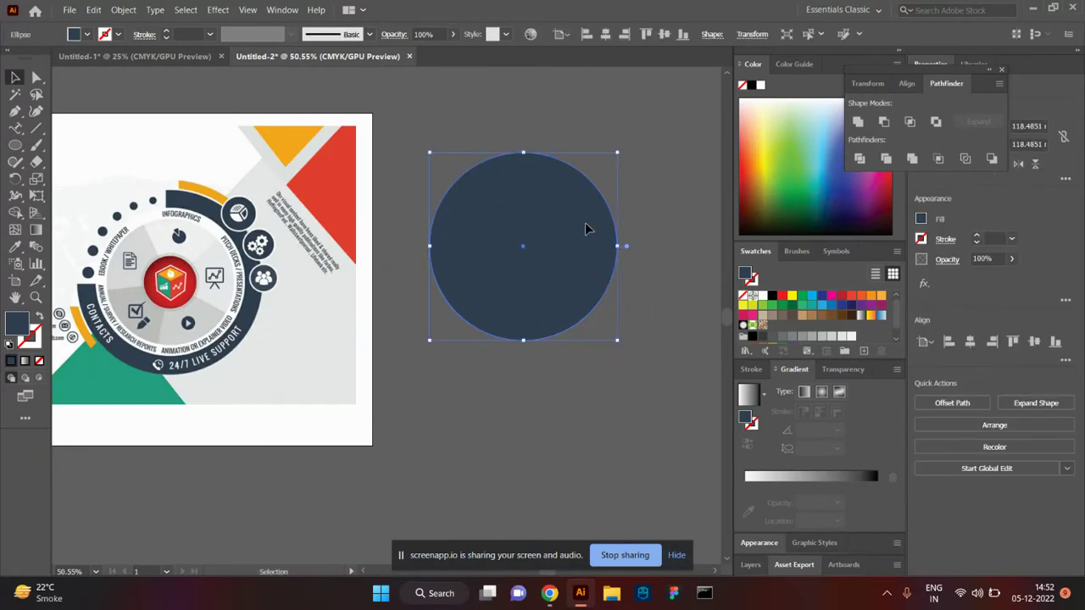
Swap the circle's fill and stroke, then set the stroke to green.
left_click(37, 317)
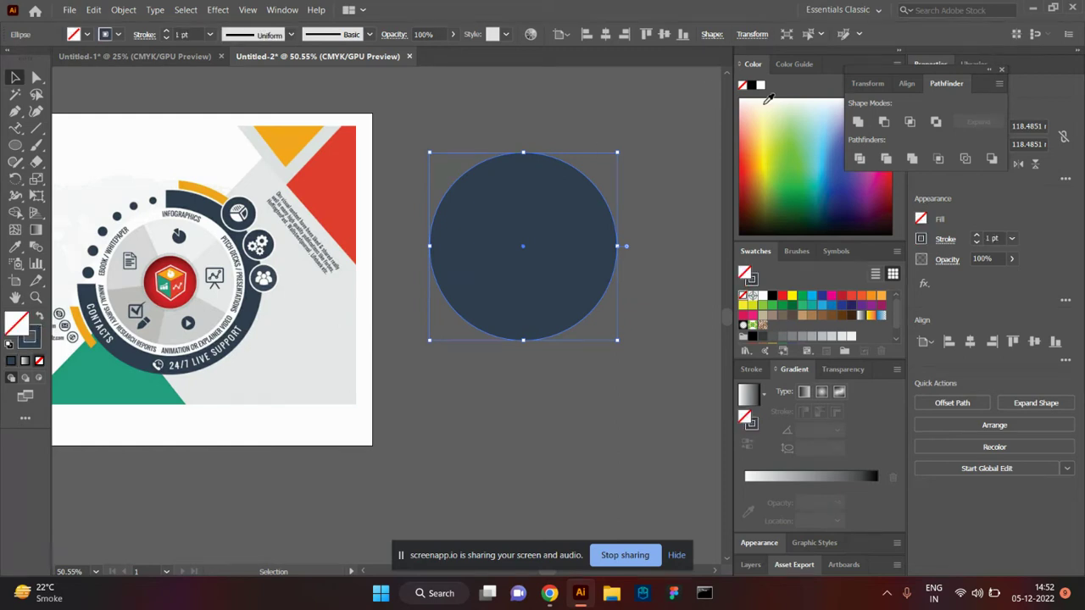
left_click(787, 135)
key("ctrl+z")
key("a")
key("v")
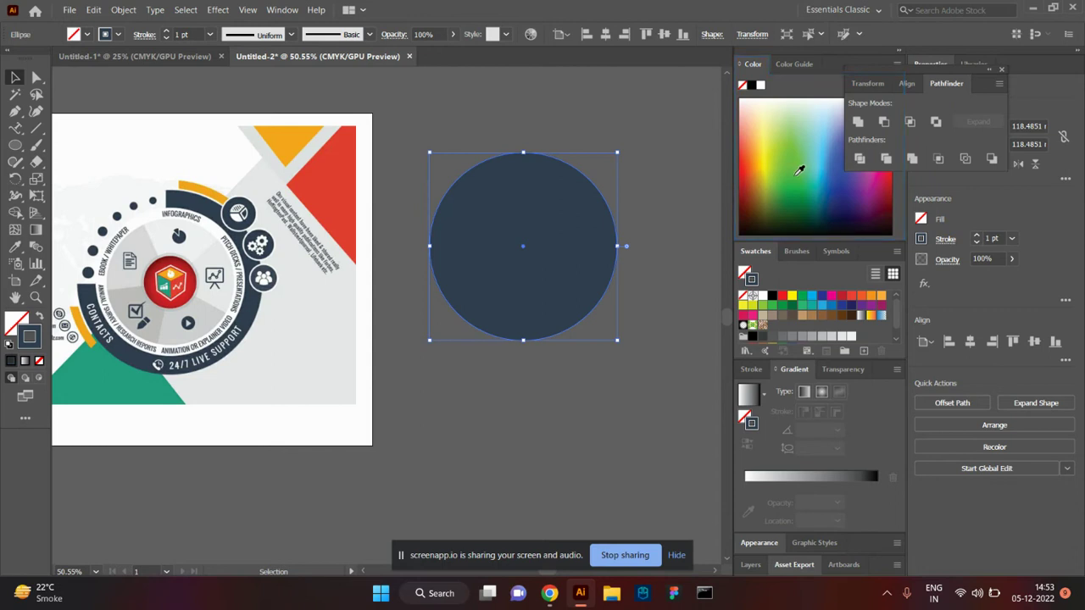
left_click(804, 166)
Make two progressively smaller concentric green-outlined copies inside the navy circle.
left_click_drag(618, 153, 606, 171)
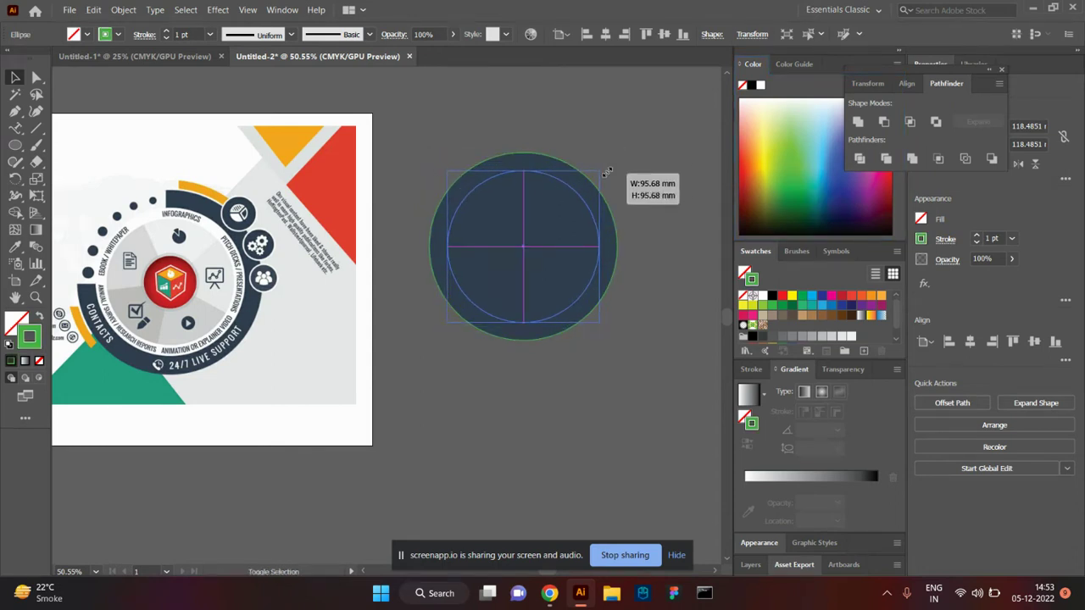
left_click_drag(606, 172, 603, 174)
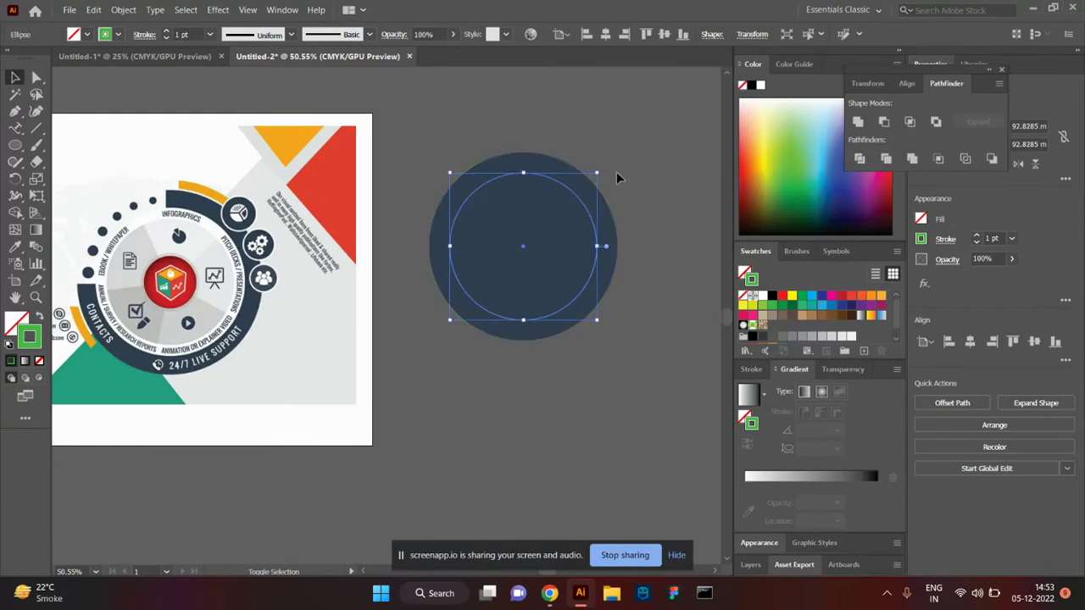
left_click(641, 136)
left_click(563, 218)
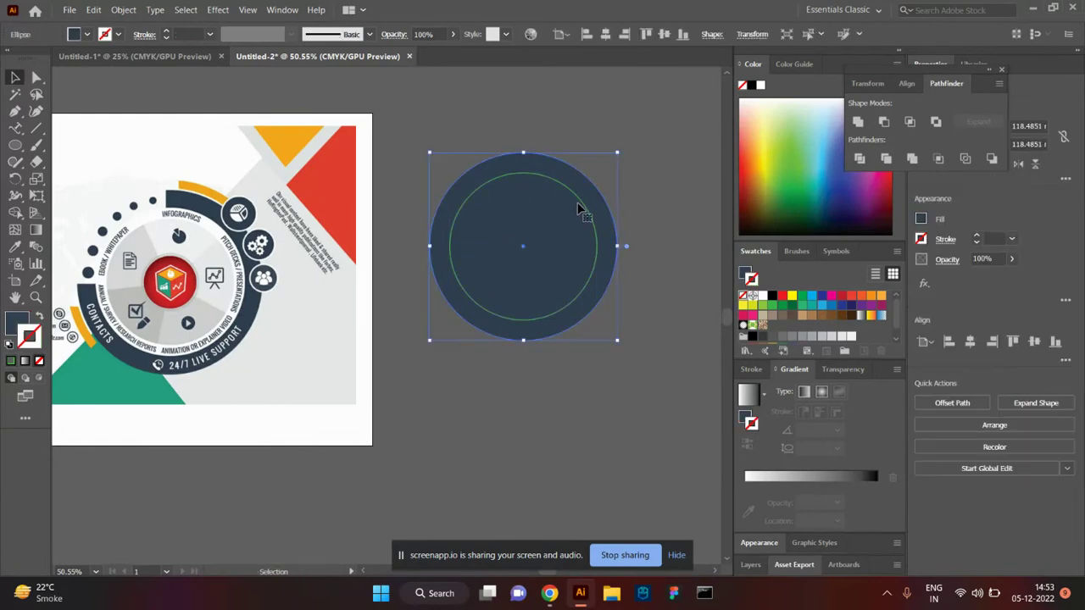
left_click(581, 202)
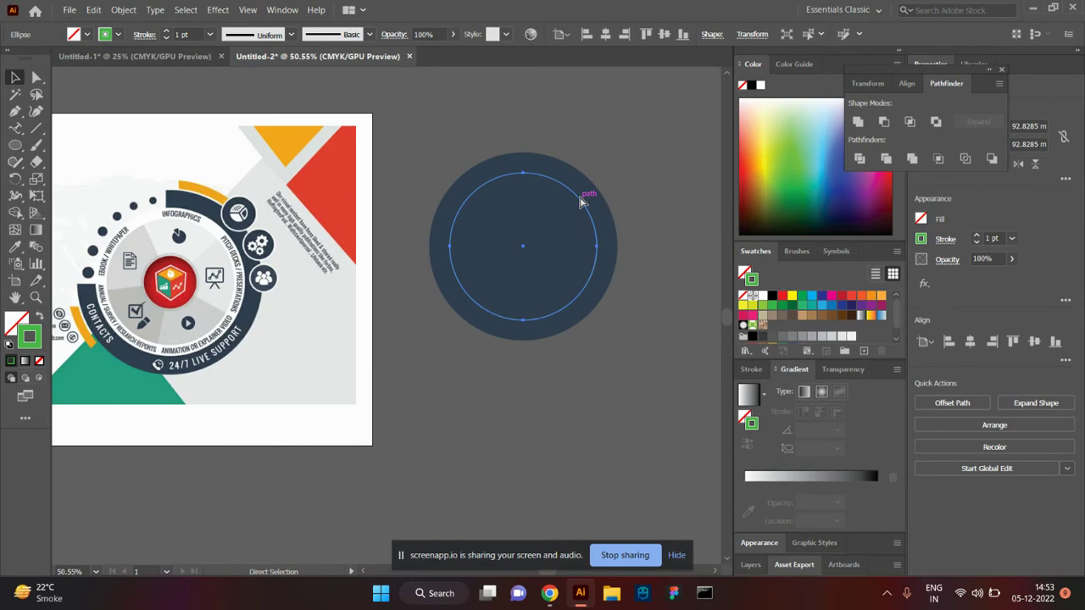
left_click_drag(600, 174, 581, 189)
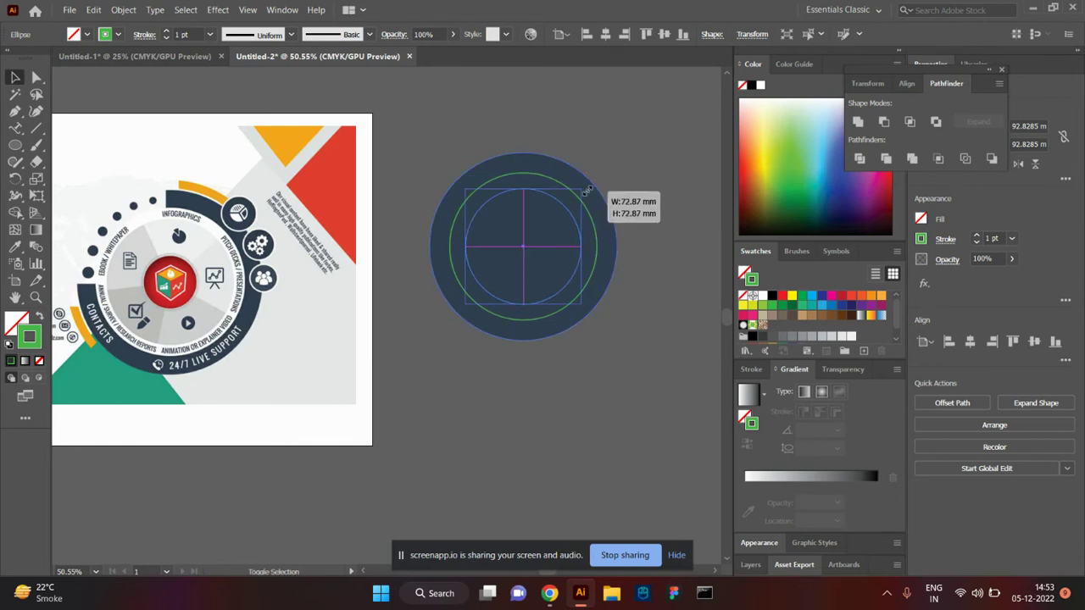
left_click(585, 156)
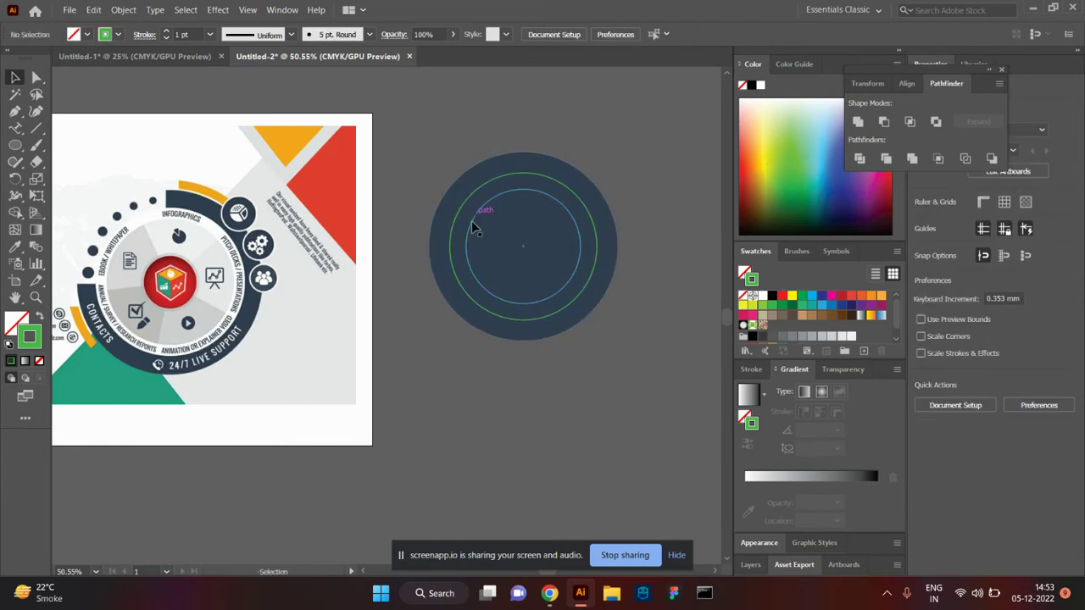
Add a much smaller concentric green circle at the centre.
left_click(514, 193)
key("a")
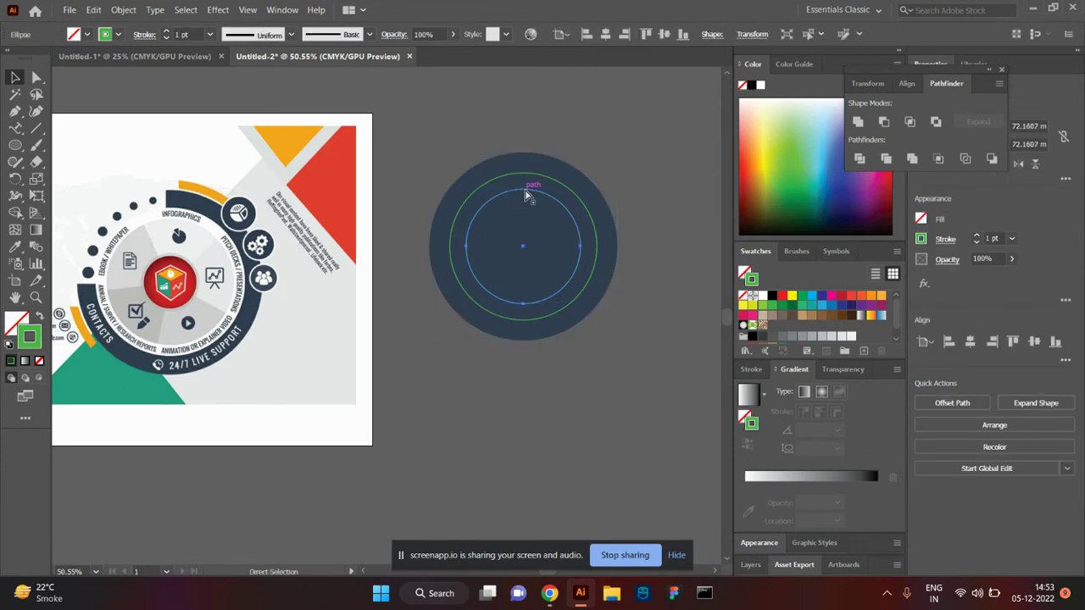
key("v")
left_click_drag(576, 189, 552, 224)
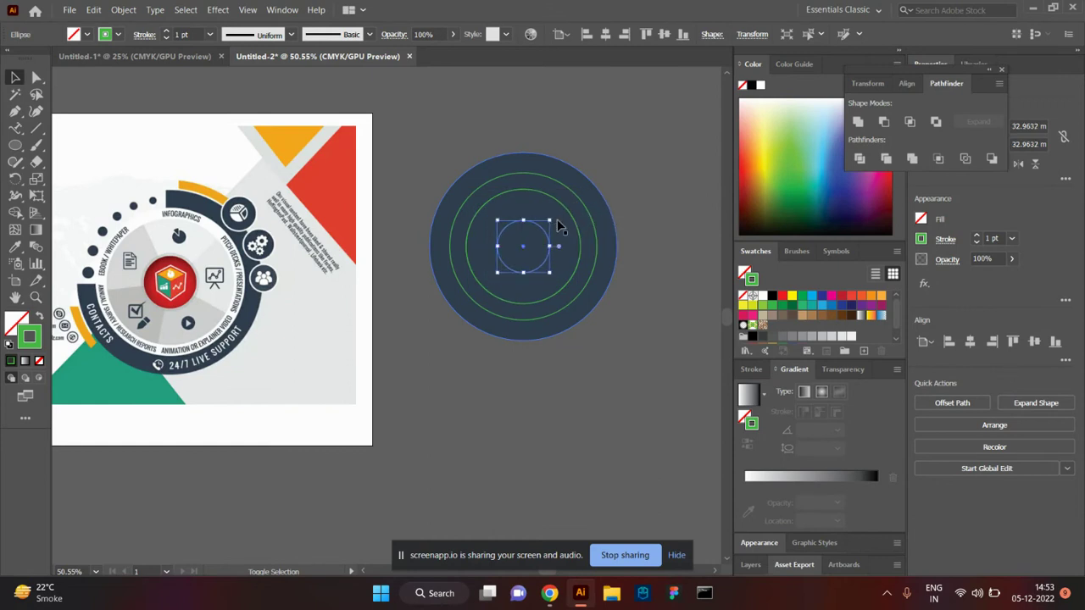
left_click(633, 311)
left_click_drag(613, 340, 590, 292)
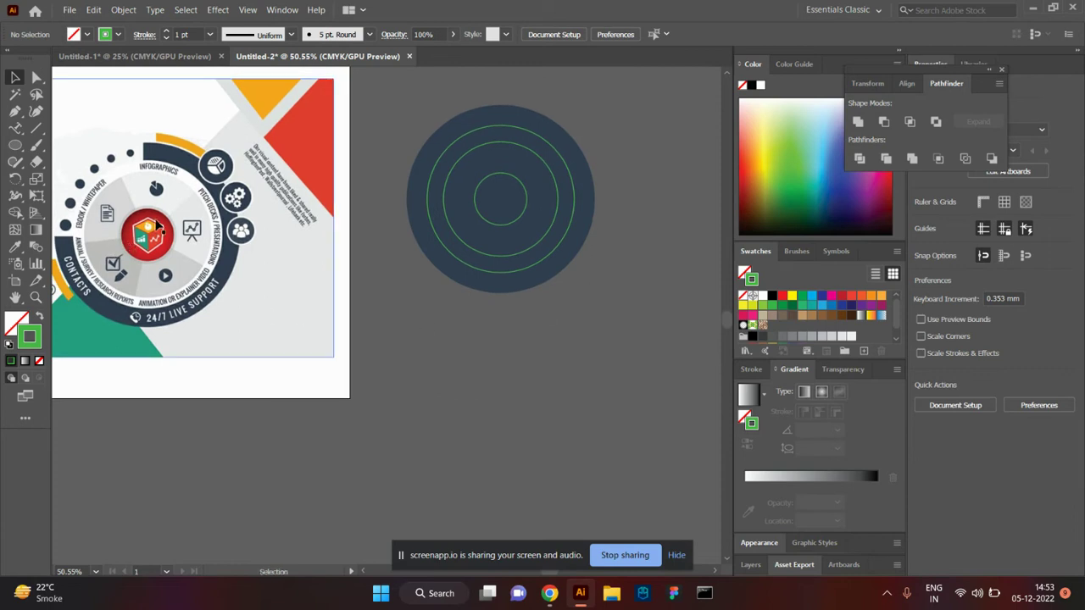
Draw a corner-up hexagon below the circles with two lines across its corners.
left_click(16, 148)
left_click(70, 196)
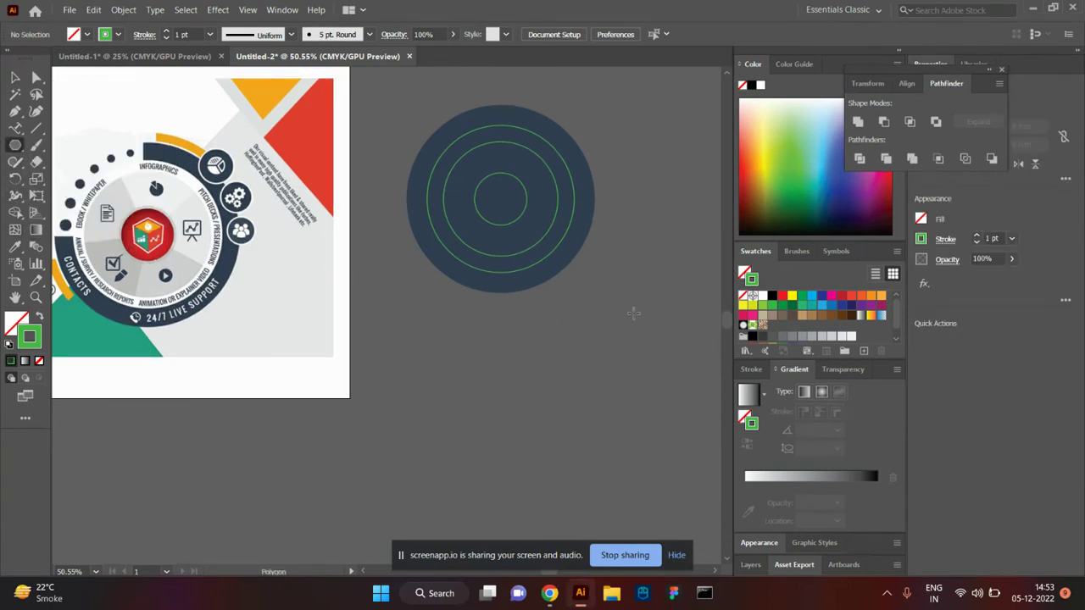
left_click_drag(546, 357, 560, 387)
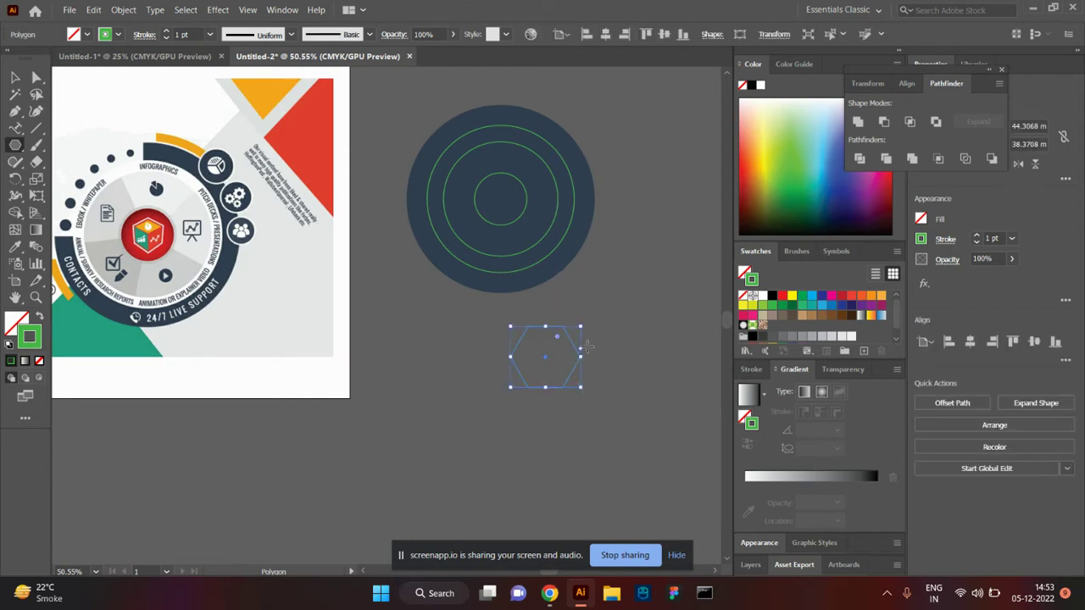
mouse_move(585, 323)
left_mouse_down()
mouse_move(600, 364)
mouse_move(599, 350)
left_mouse_up()
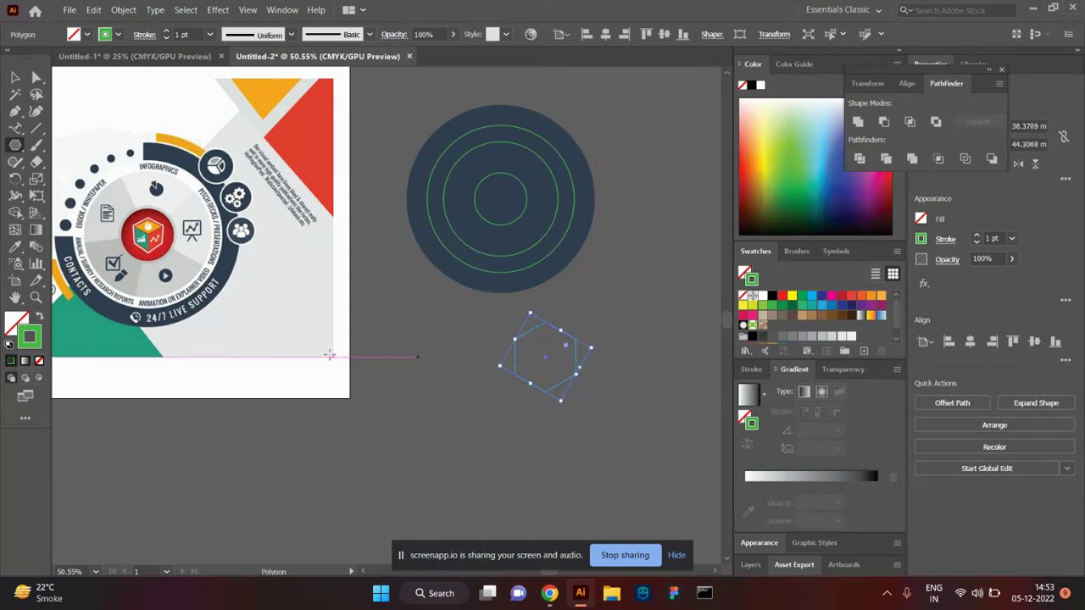
left_click(35, 128)
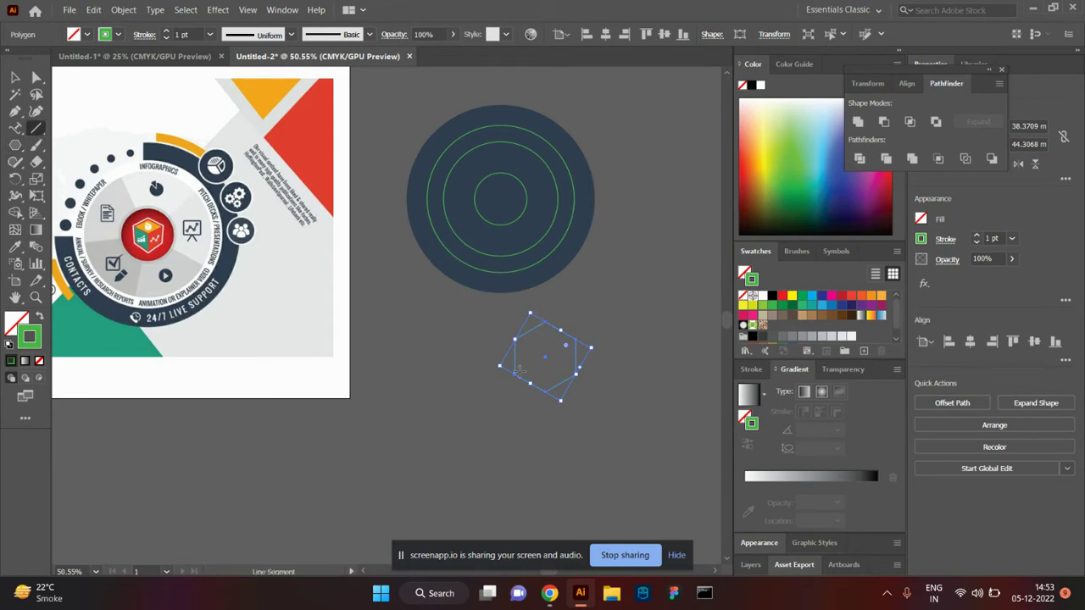
left_click_drag(515, 374, 578, 342)
mouse_move(576, 373)
left_mouse_down()
mouse_move(515, 340)
mouse_move(545, 391)
left_mouse_up()
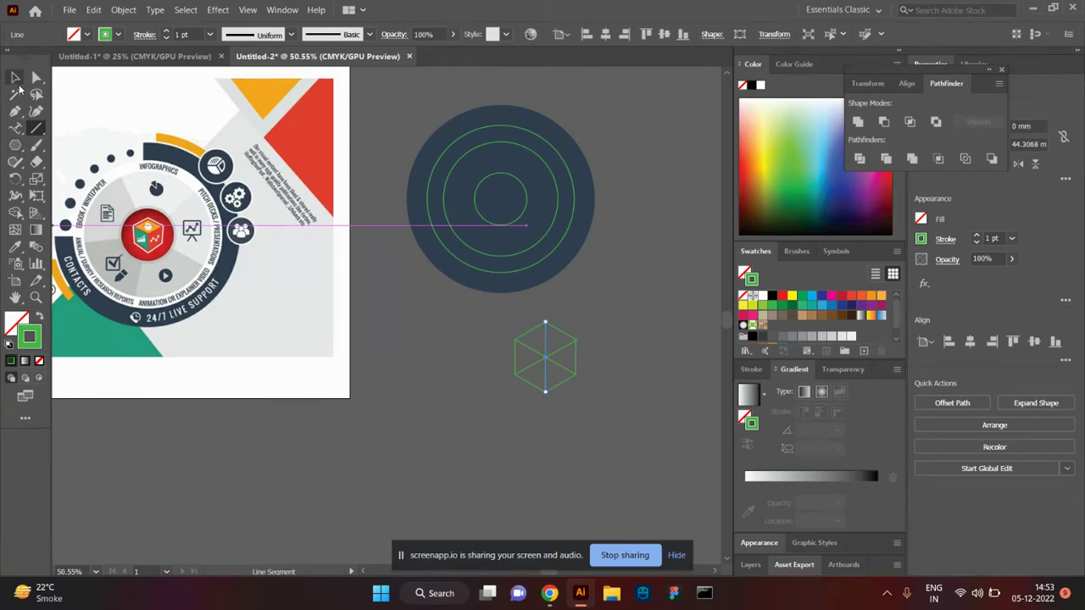
Split the hexagon along its lines with Pathfinder Divide.
left_click(16, 79)
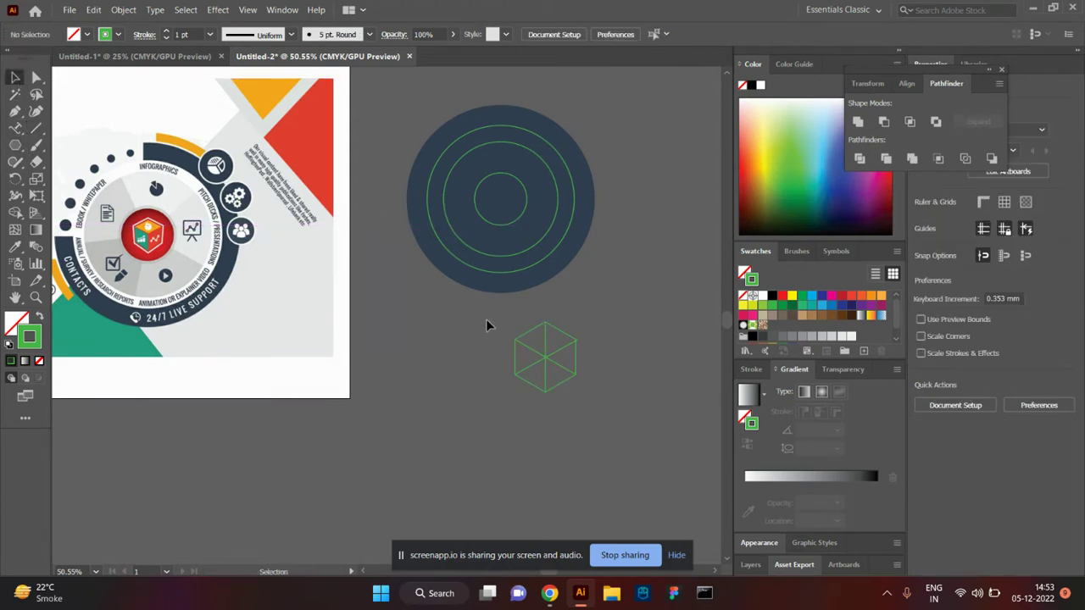
left_click_drag(486, 319, 590, 399)
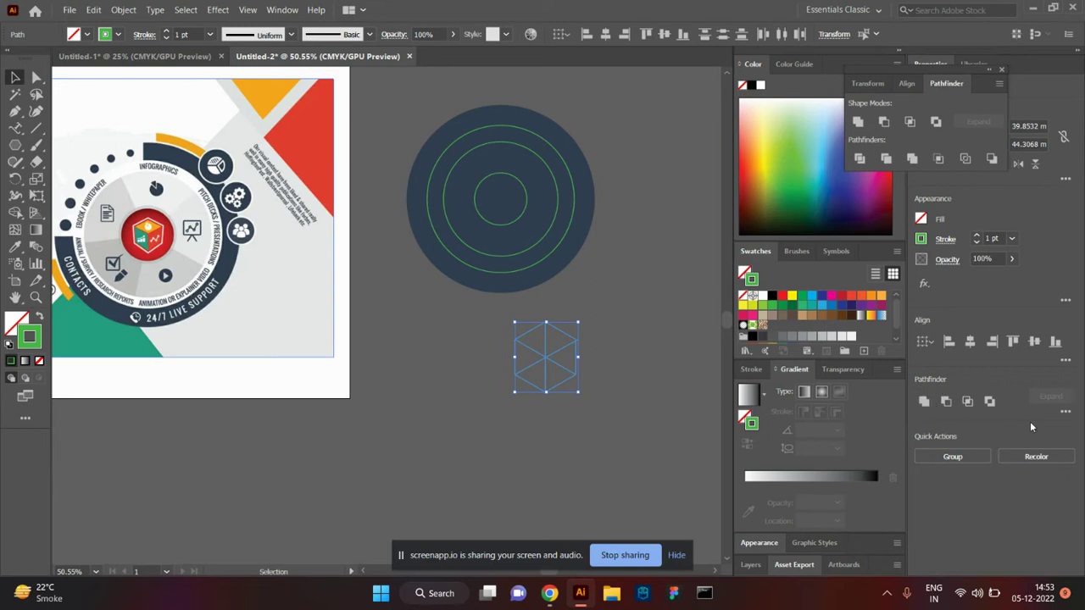
left_click(1066, 412)
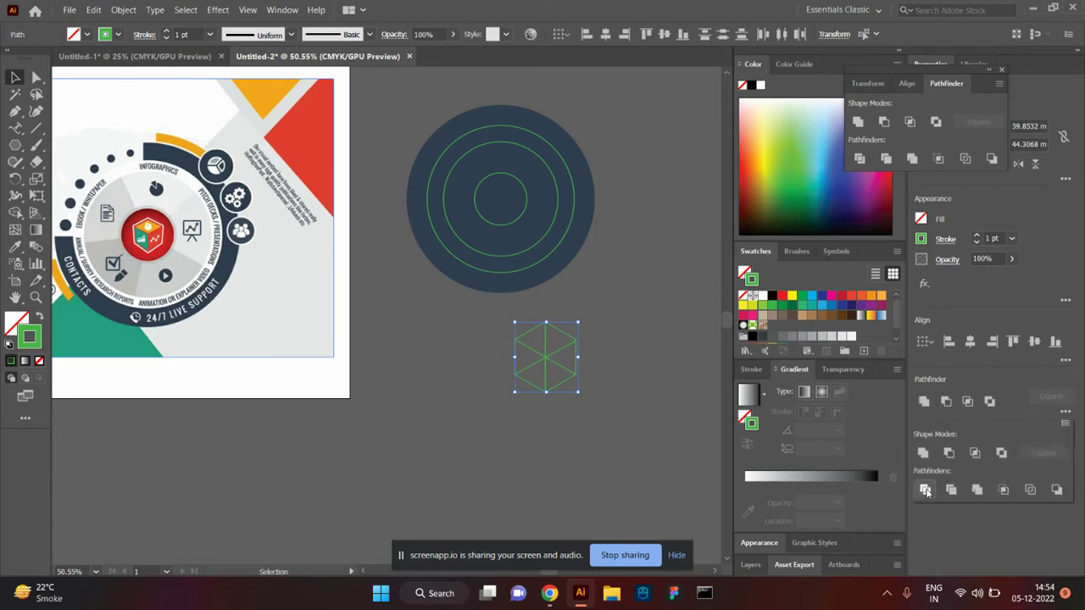
left_click(545, 381)
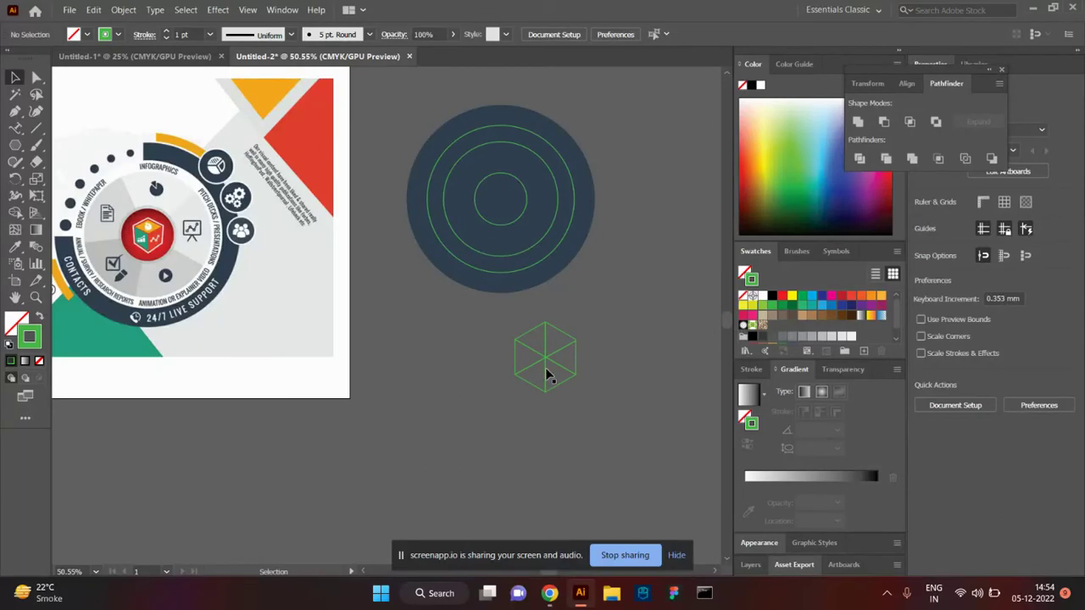
Ungroup the divided hexagon pieces and zoom in on them.
right_click(545, 372)
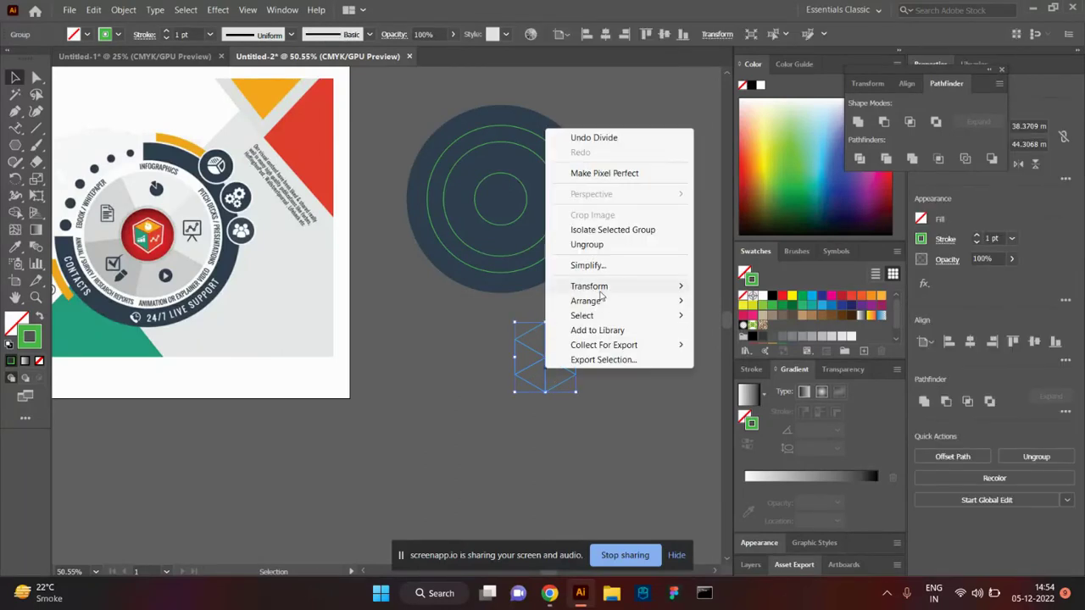
left_click(610, 246)
left_click(605, 402)
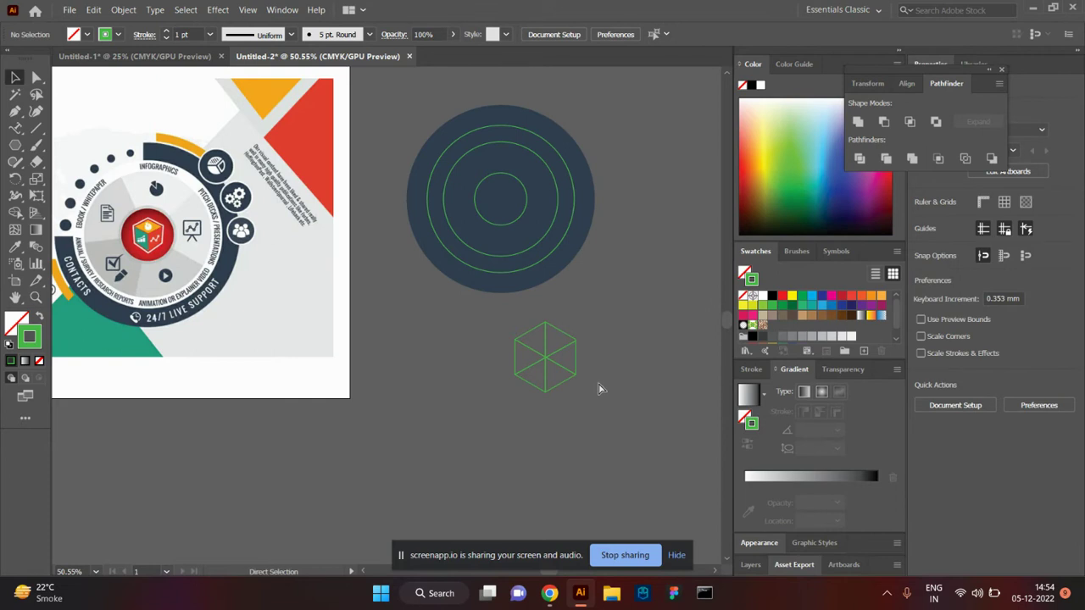
key("ctrl+plus")
key("ctrl+plus")
left_click_drag(594, 385, 374, 267)
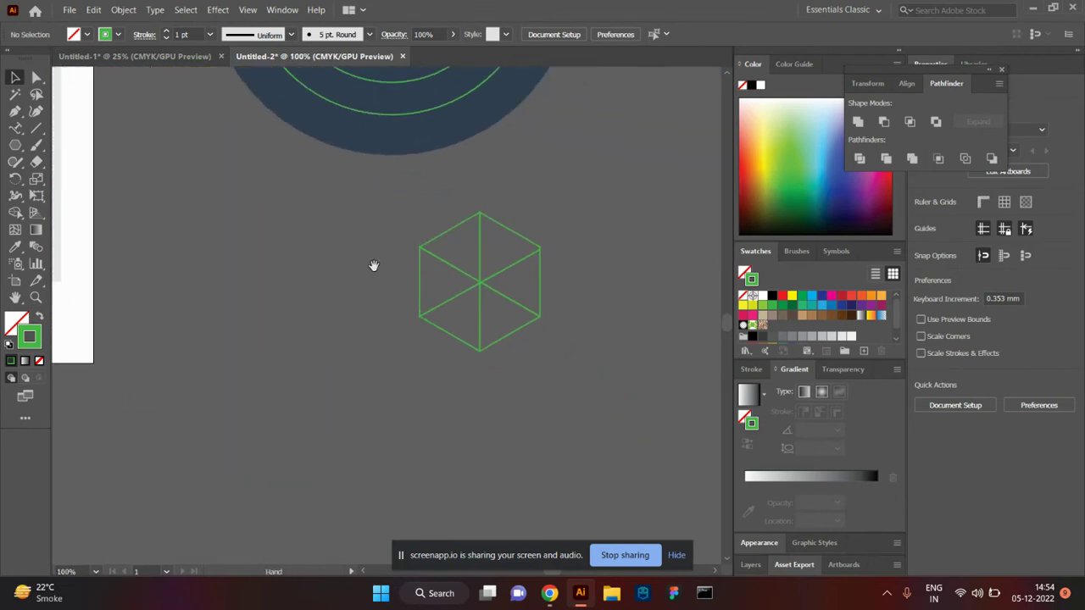
Fill the two left-face triangles solid red.
left_click(418, 268)
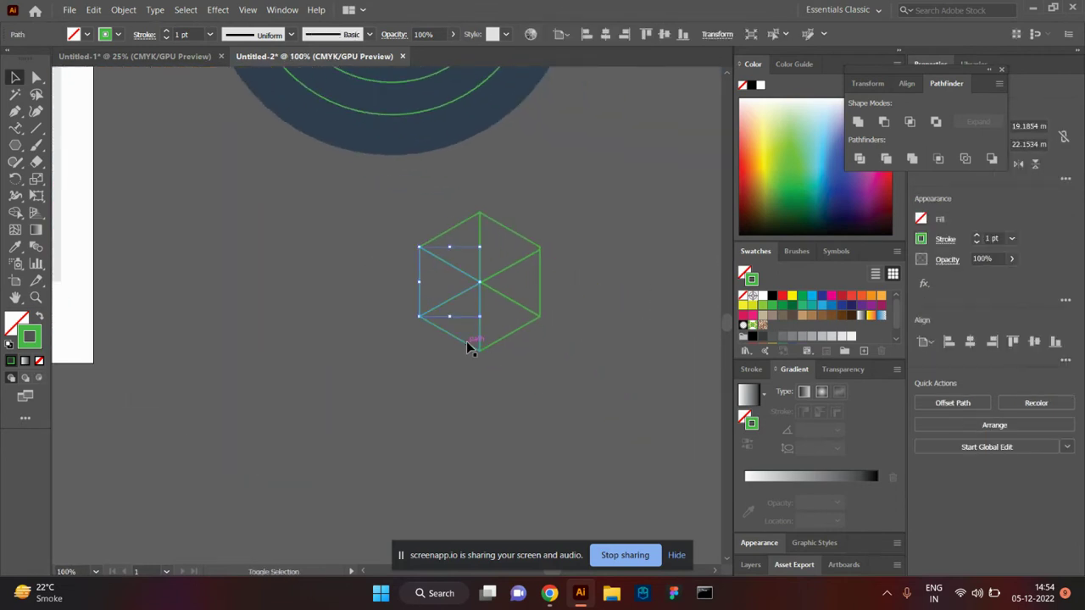
left_click(466, 341, "shift")
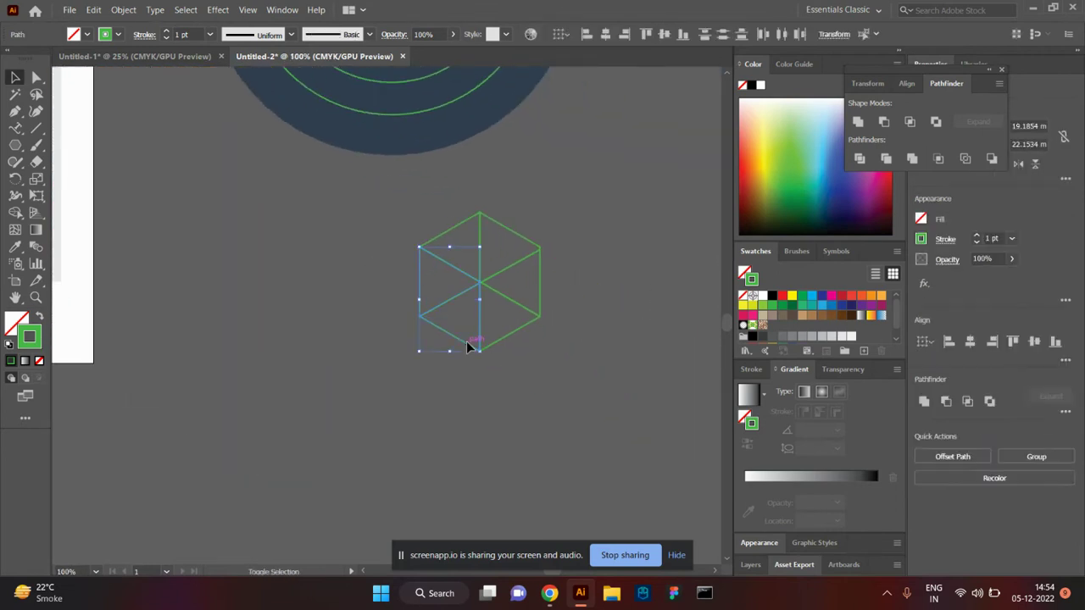
left_click(781, 296)
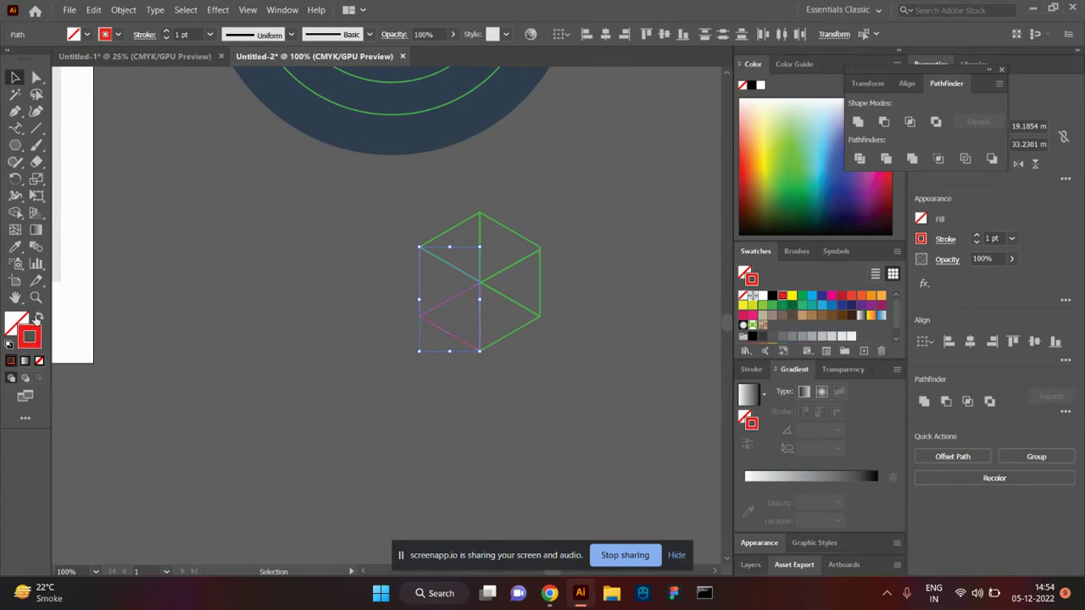
left_click(40, 315)
left_click(168, 384)
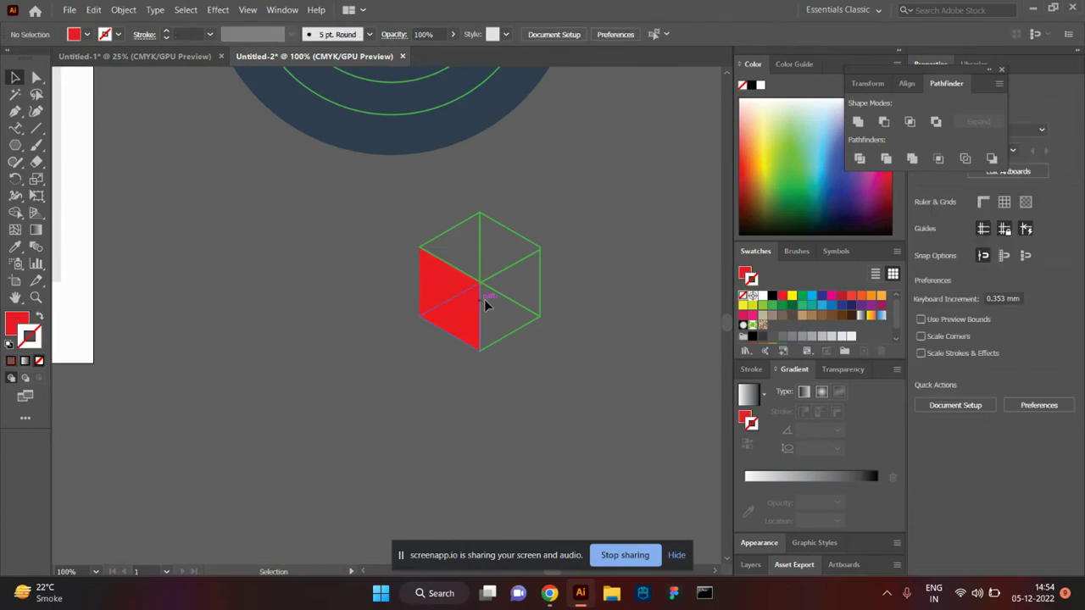
Fill the two right-face triangles solid cyan.
left_click(508, 339)
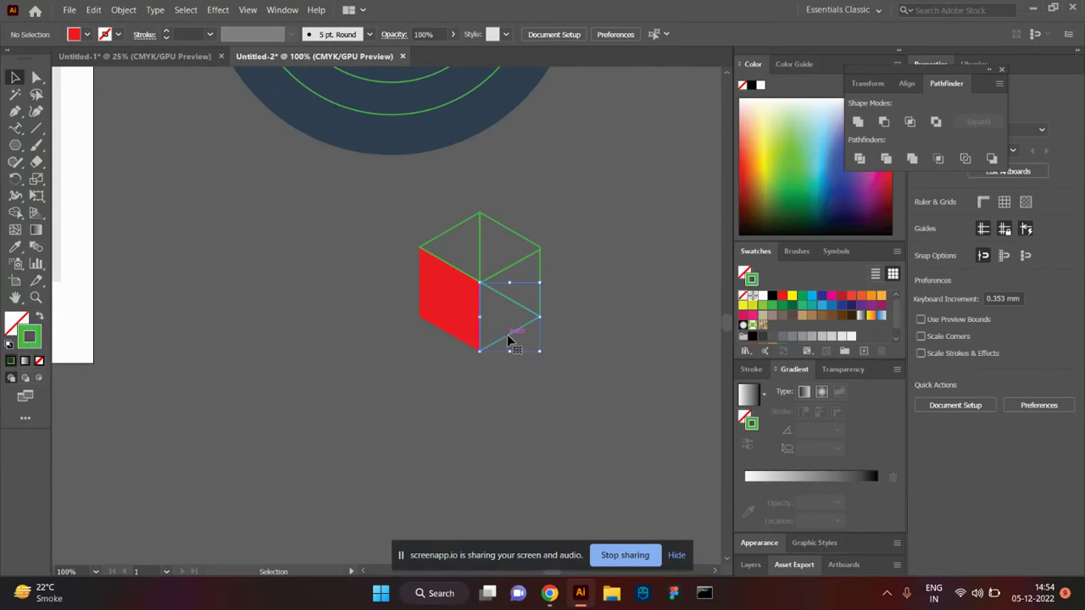
left_click(538, 272, "shift")
left_click(812, 295)
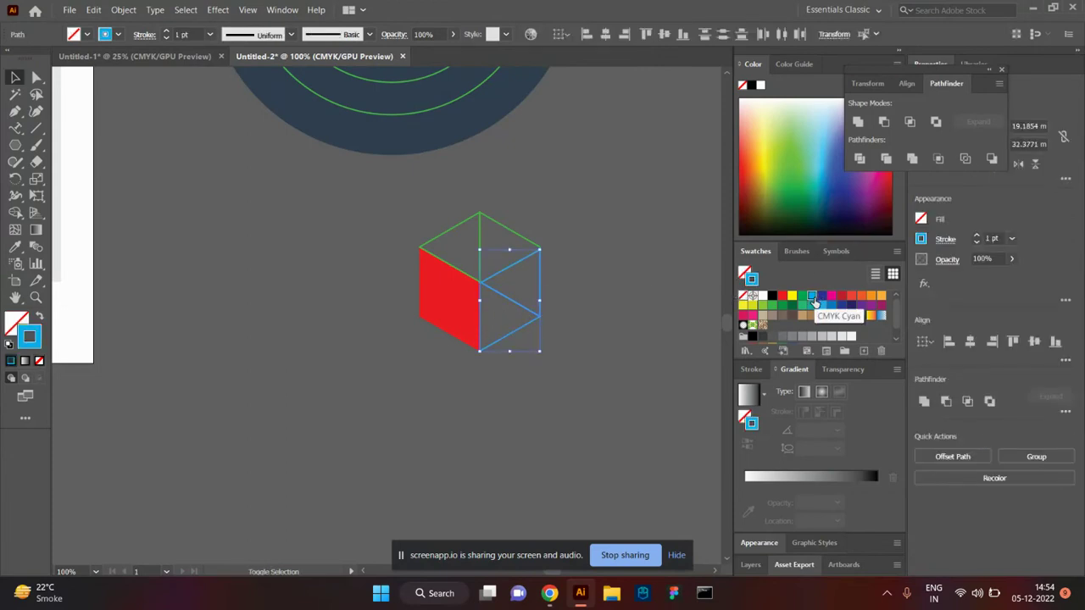
left_click(39, 319)
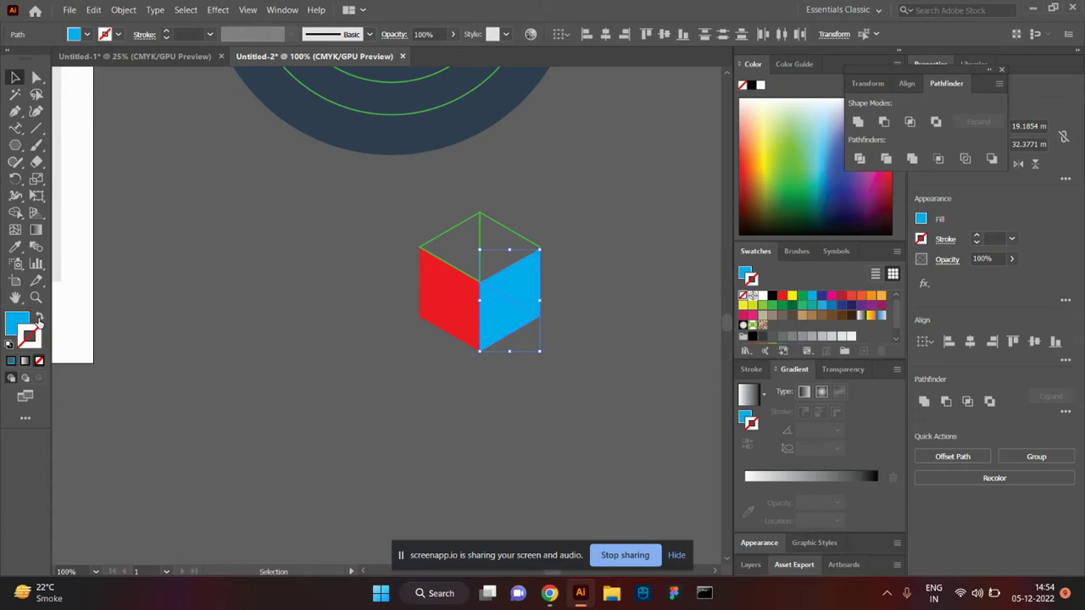
left_click(253, 363)
Fill the two top-face triangles solid green.
left_click(512, 240)
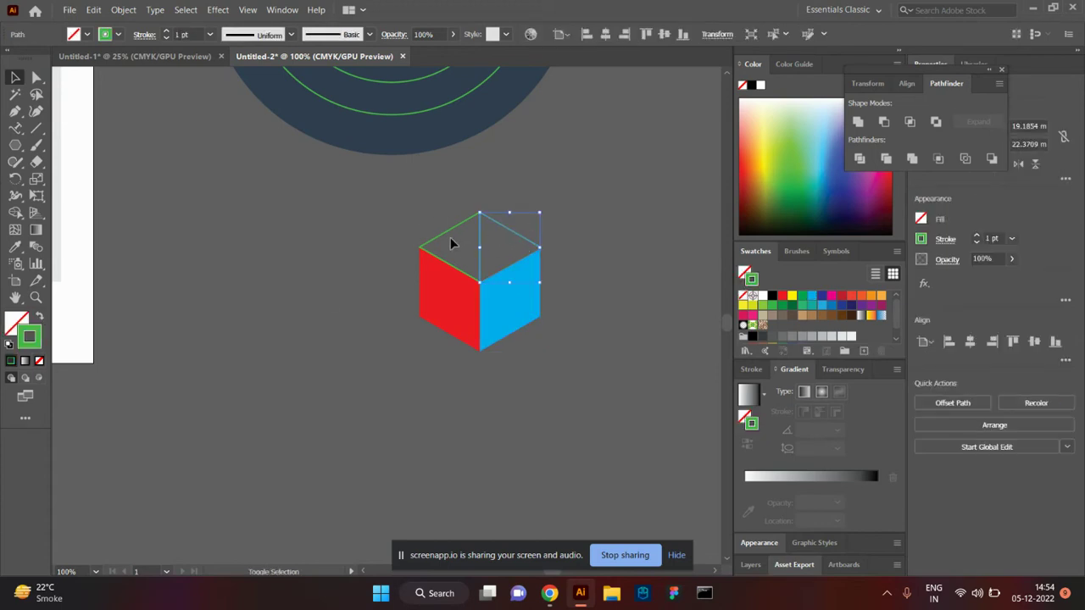
left_click(439, 242, "shift")
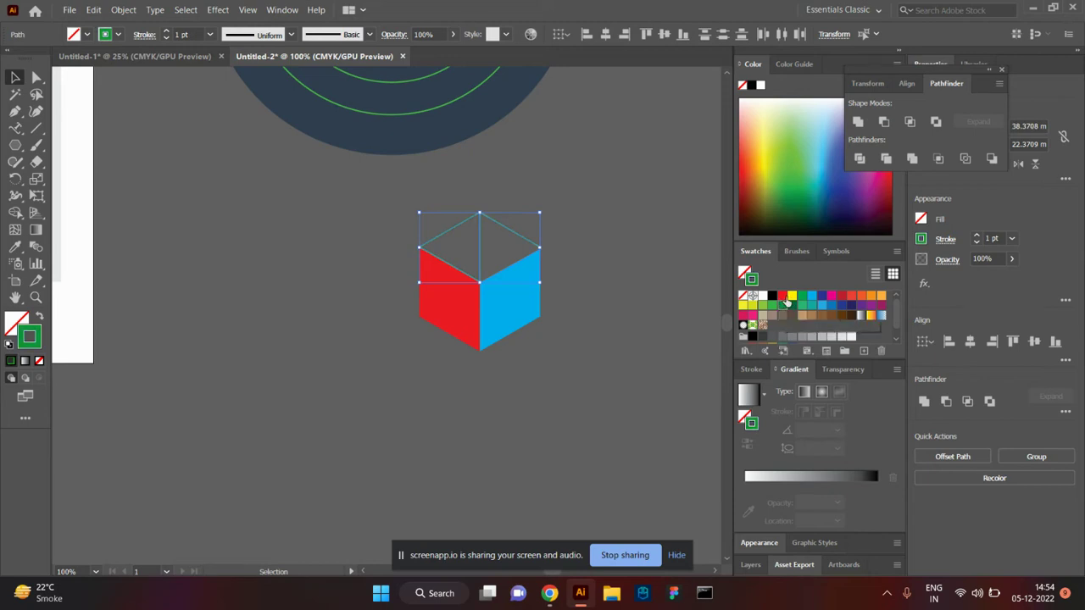
left_click(37, 319)
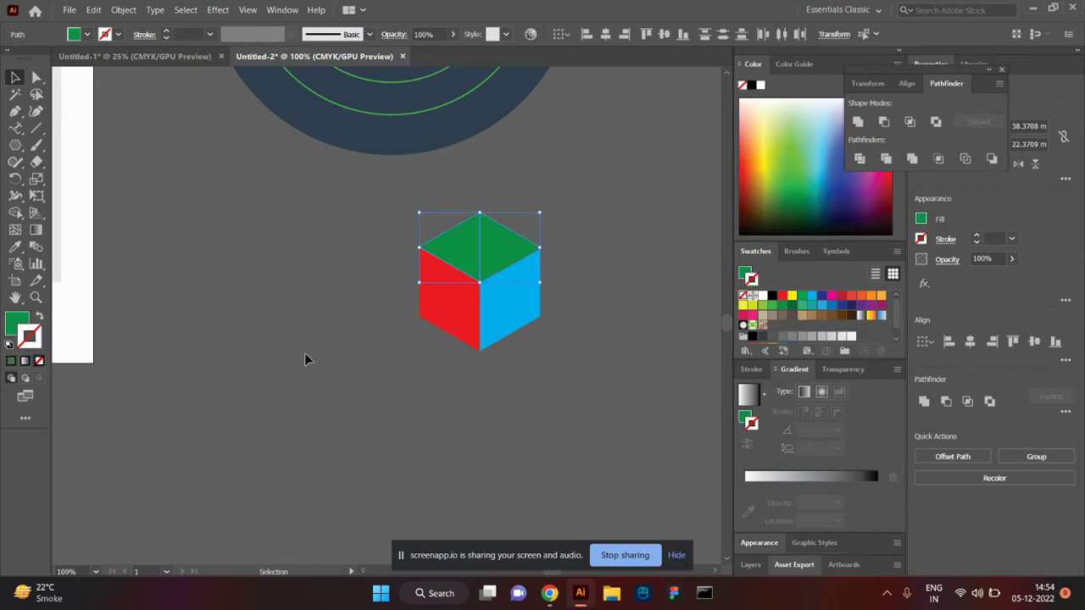
left_click(264, 405)
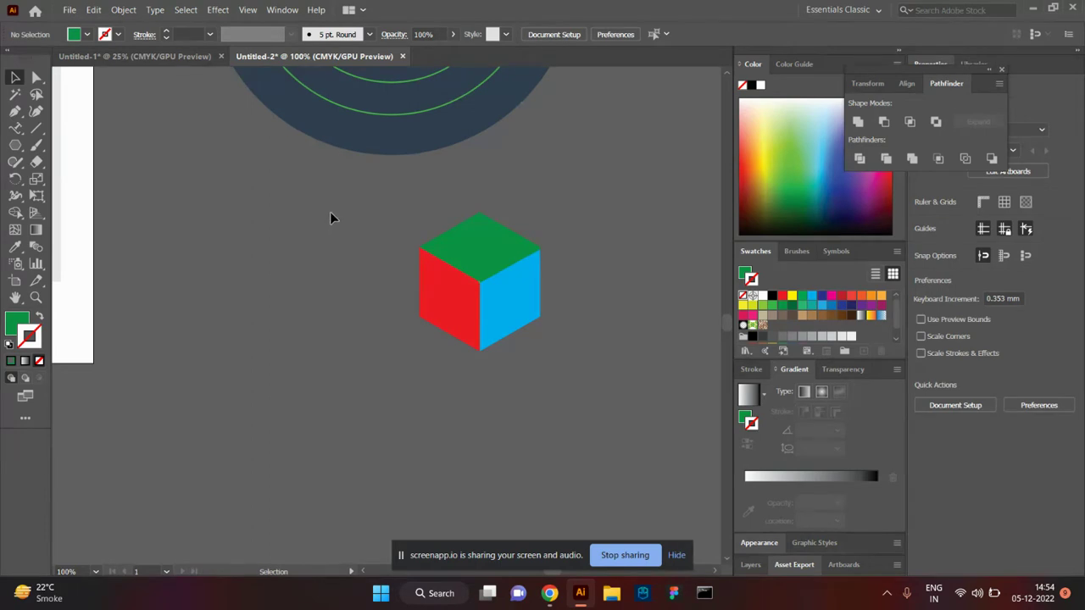
left_click_drag(330, 218, 433, 279)
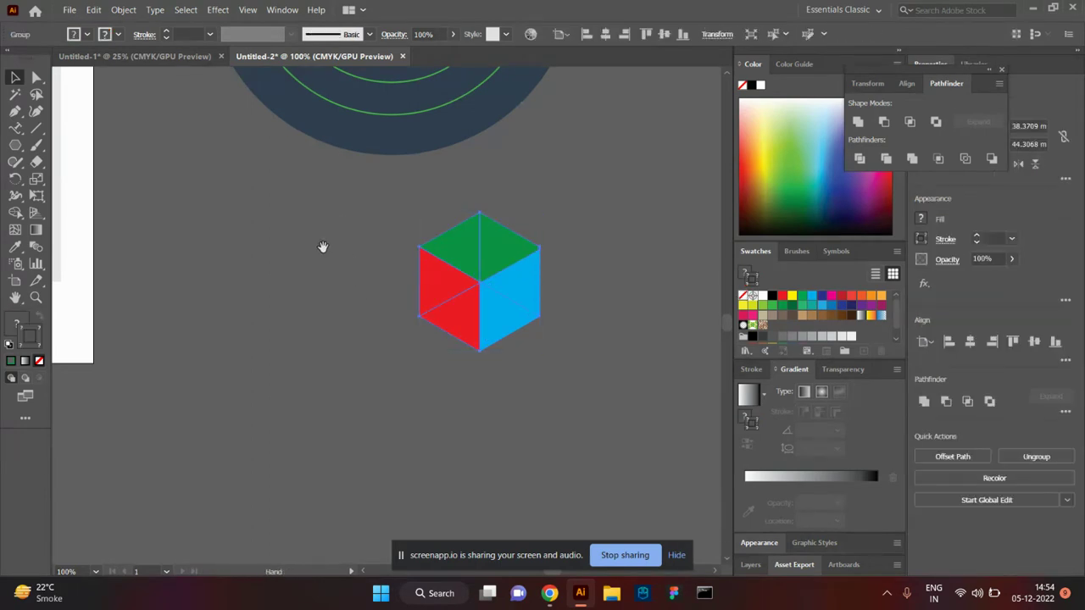
Move the cube onto the navy disc, scale it down and centre it in the innermost ring.
left_click_drag(322, 247, 361, 436)
left_click_drag(497, 483, 409, 165)
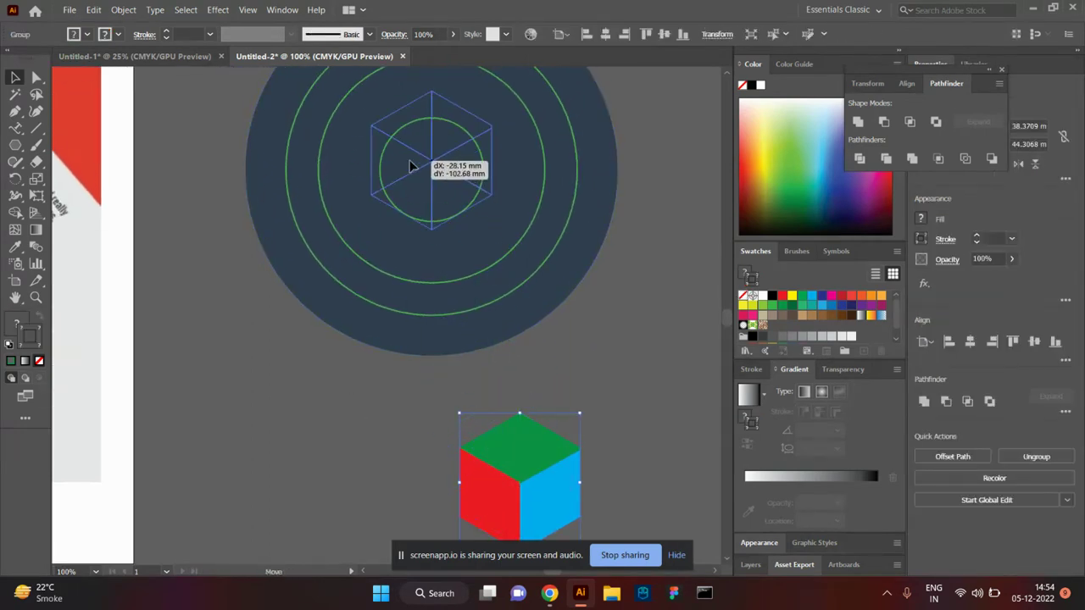
left_click_drag(492, 91, 462, 124)
left_click_drag(445, 161, 447, 178)
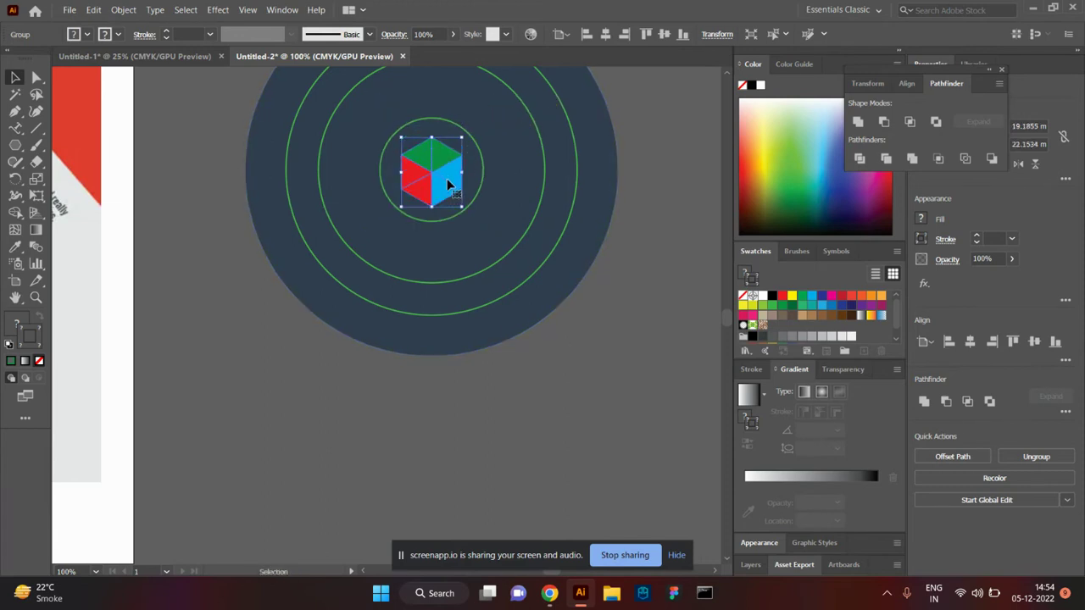
left_click(560, 379)
left_click_drag(577, 334, 661, 393)
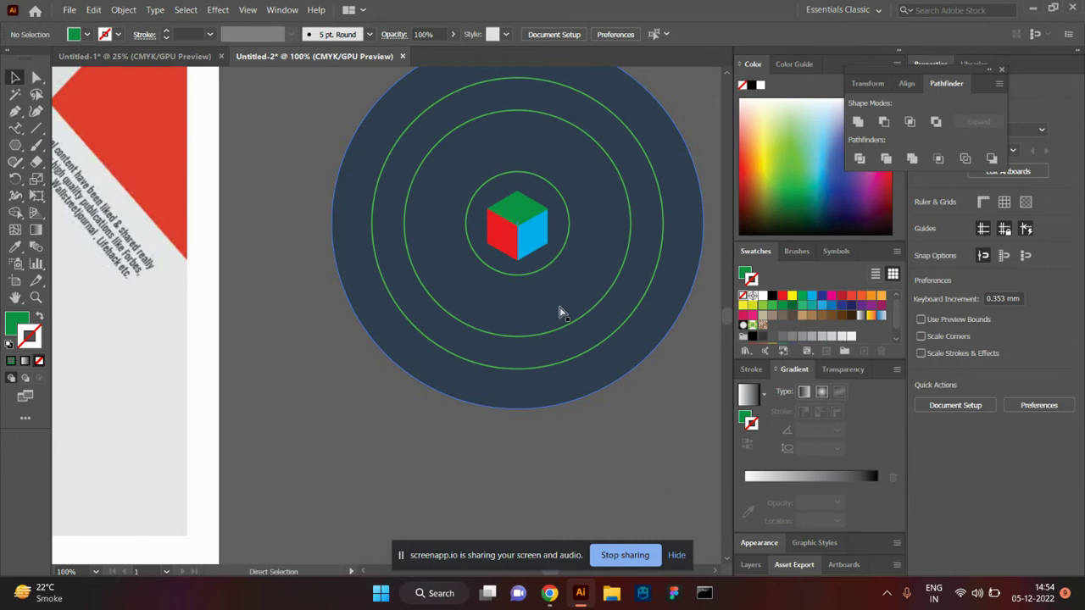
key("ctrl+minus")
key("ctrl+minus")
key("ctrl+plus")
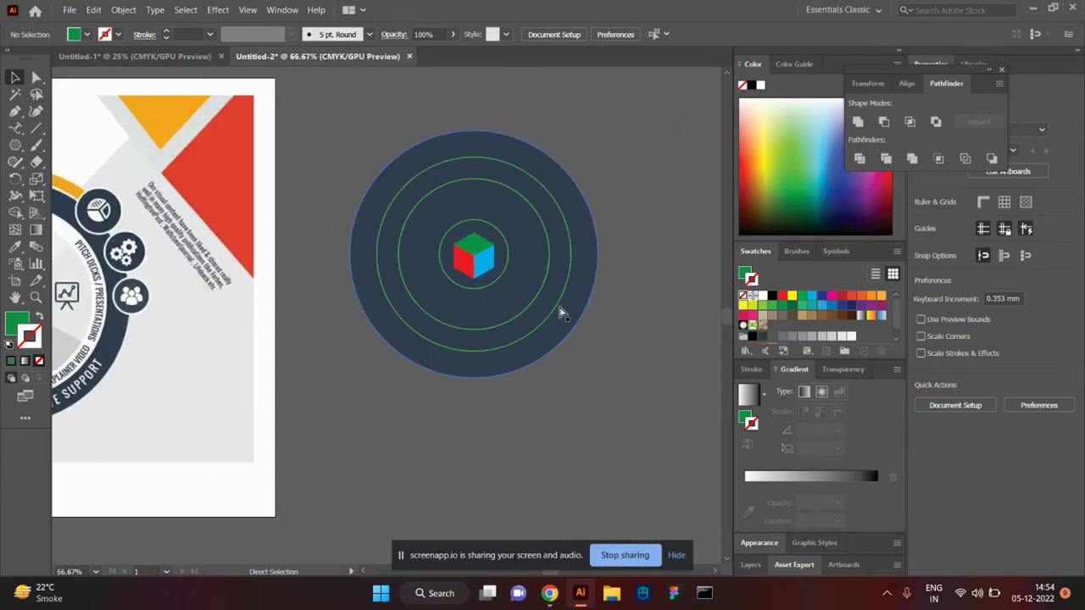
mouse_move(345, 337)
left_mouse_down()
mouse_move(501, 350)
mouse_move(468, 340)
left_mouse_up()
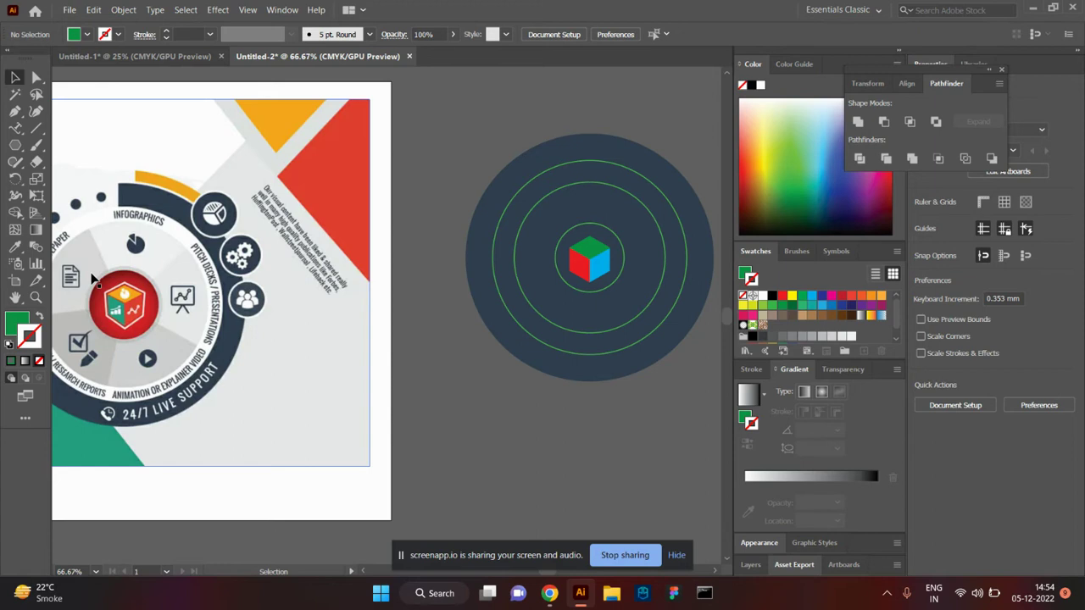
Draw a green spoke from the cube centre and rotate-copy it by 72° into five spokes.
left_click(37, 128)
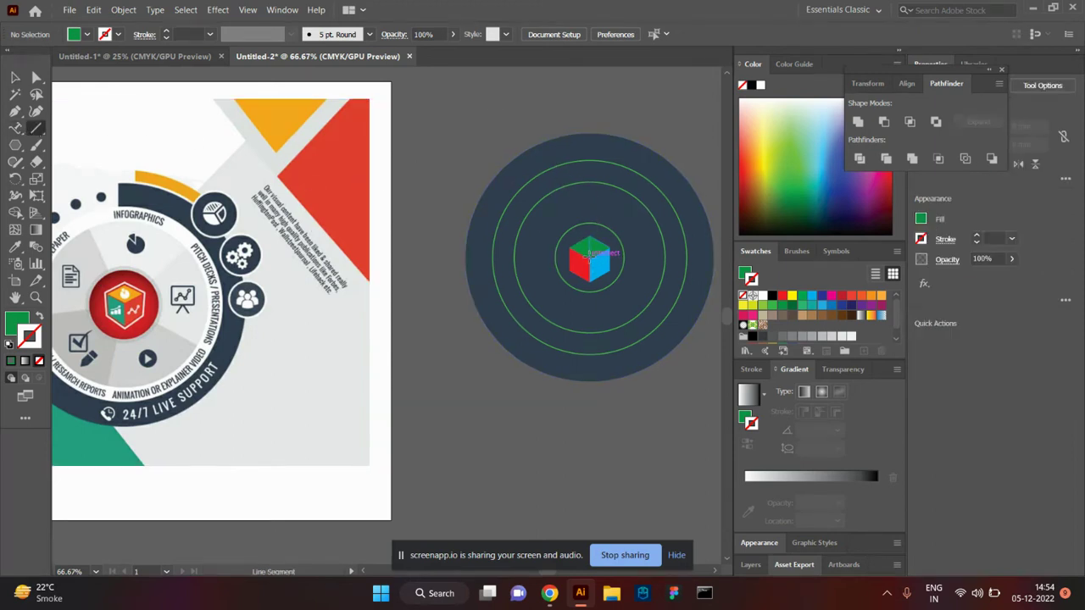
left_click_drag(589, 258, 634, 200)
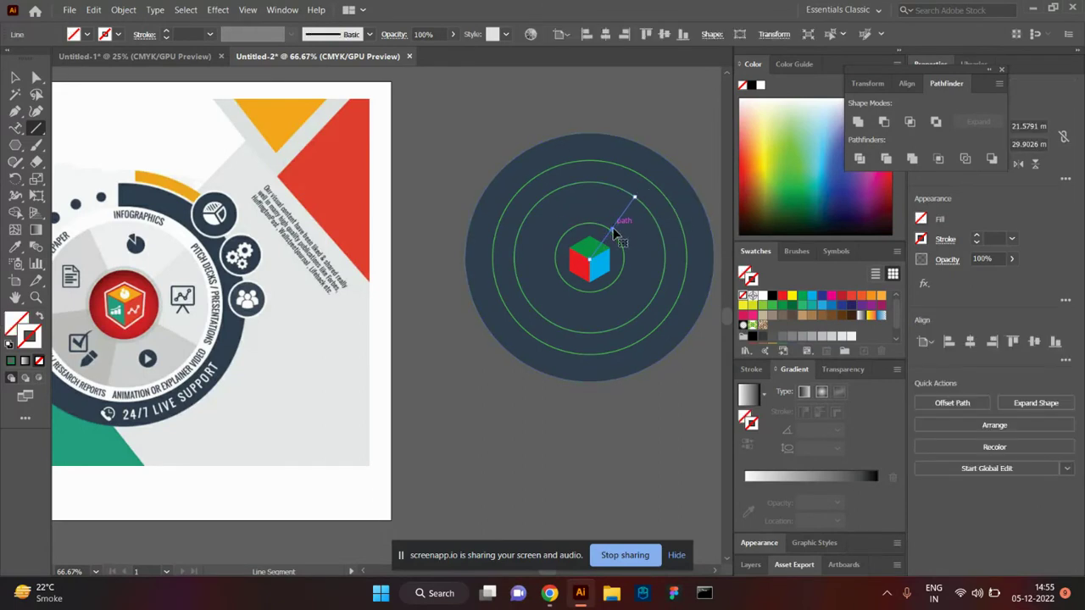
left_click(11, 361)
key("r")
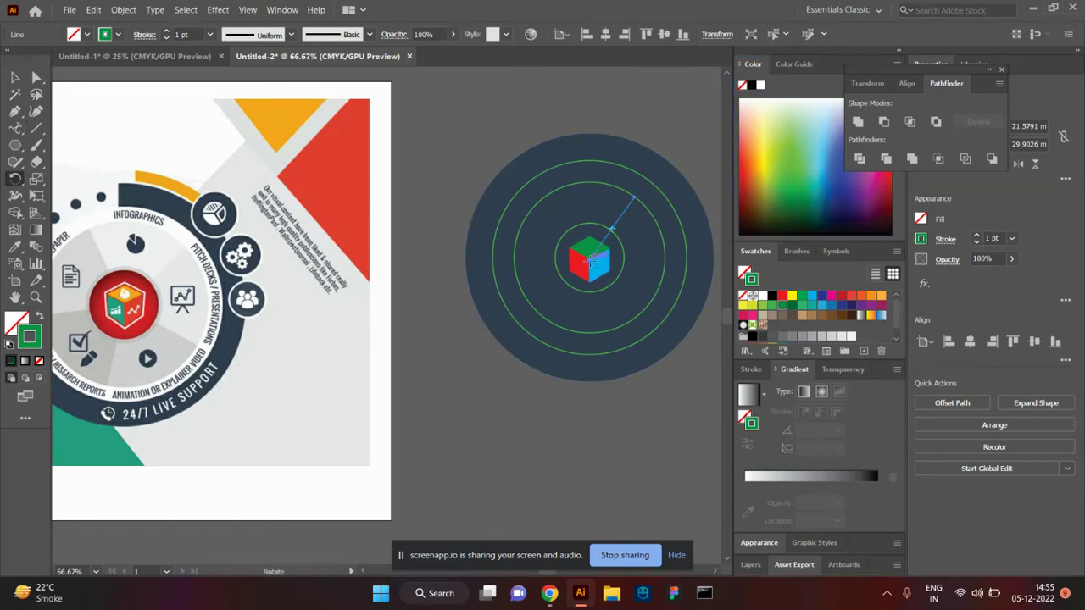
left_click(590, 261, "alt")
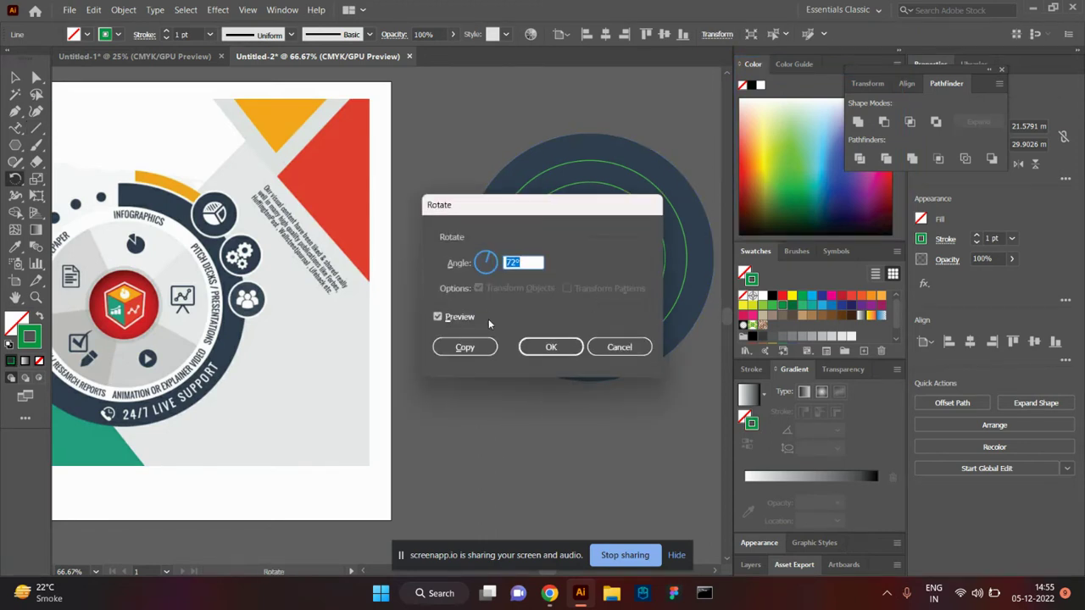
left_click(466, 348)
key("ctrl+d")
key("ctrl+d")
key("ctrl+d")
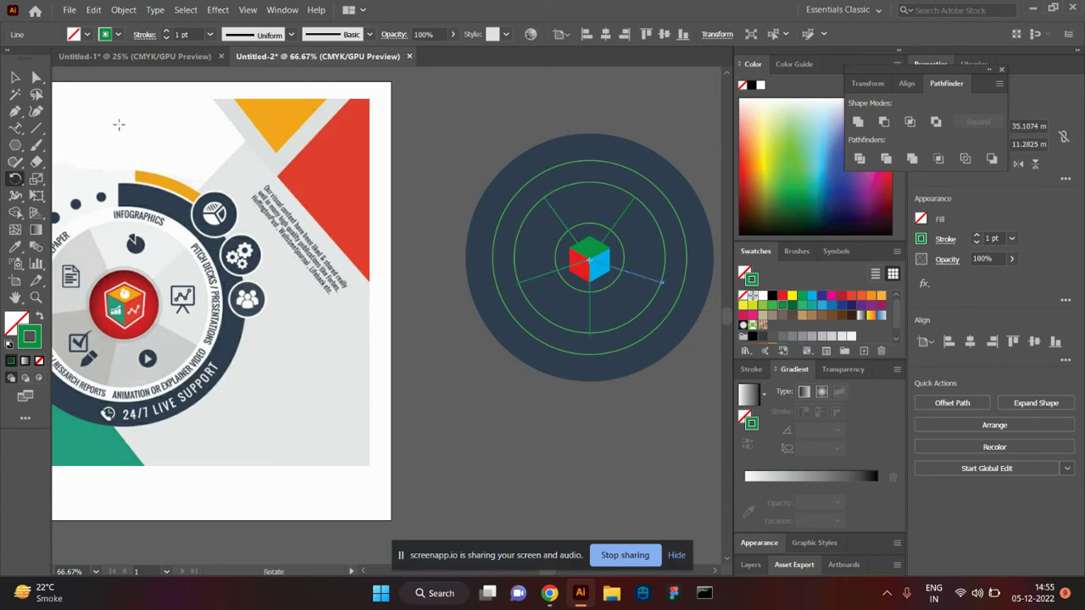
key("v")
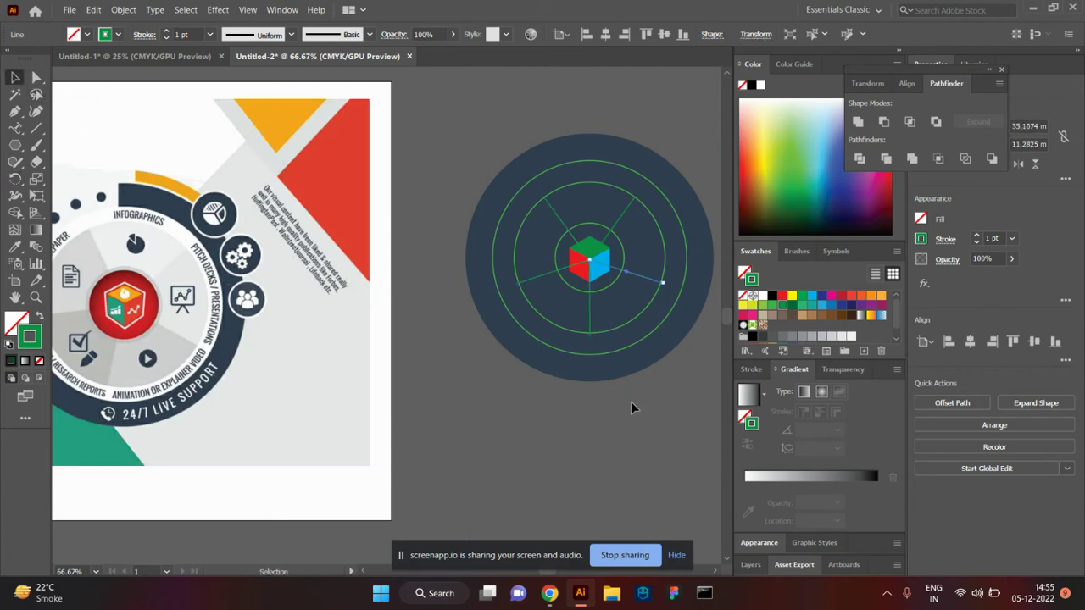
left_click(630, 408)
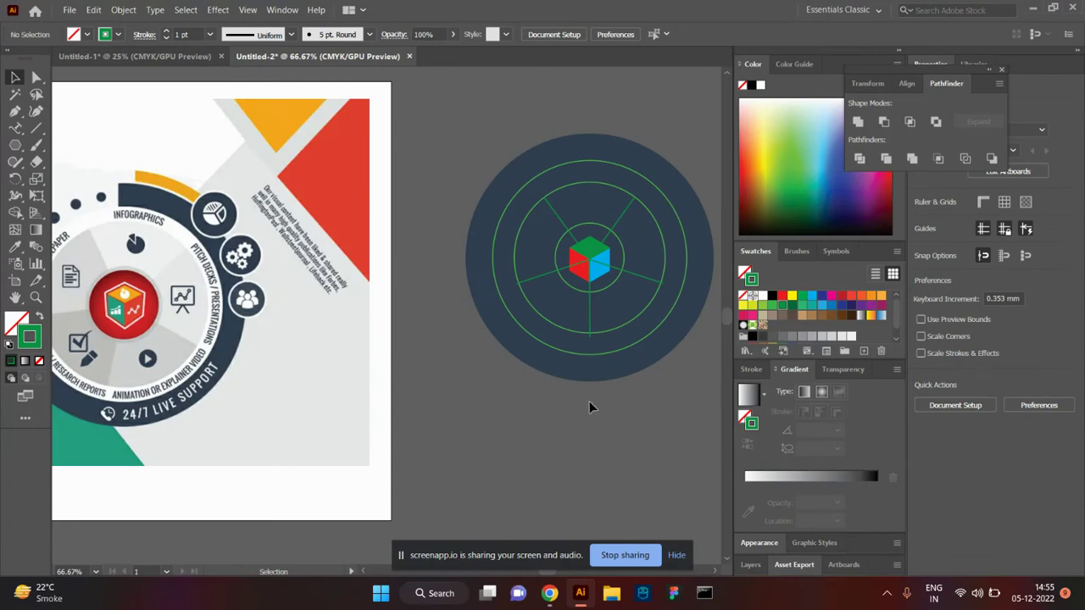
Subtract the outer green circle from the large navy circle with Minus Front.
mouse_move(536, 415)
left_mouse_down()
mouse_move(542, 434)
mouse_move(557, 405)
left_mouse_up()
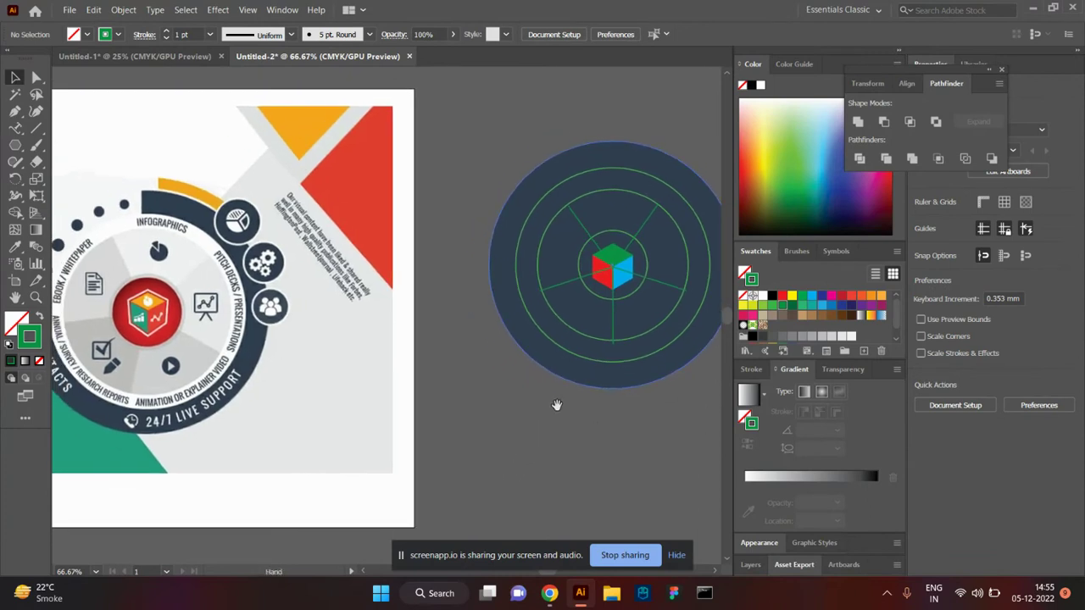
left_click(549, 156)
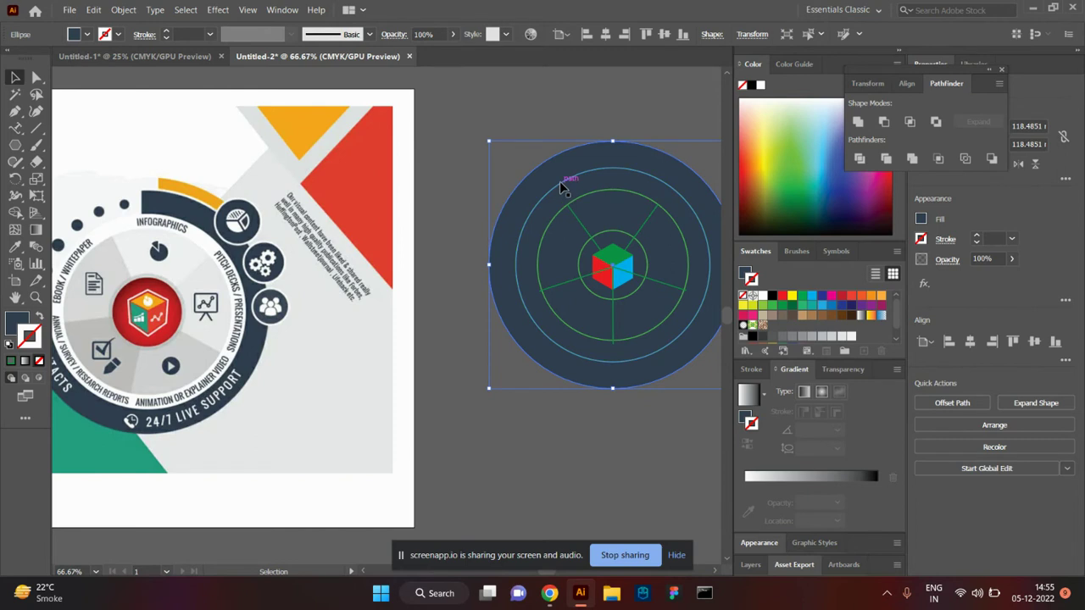
left_click(560, 181)
left_click(572, 155, "shift")
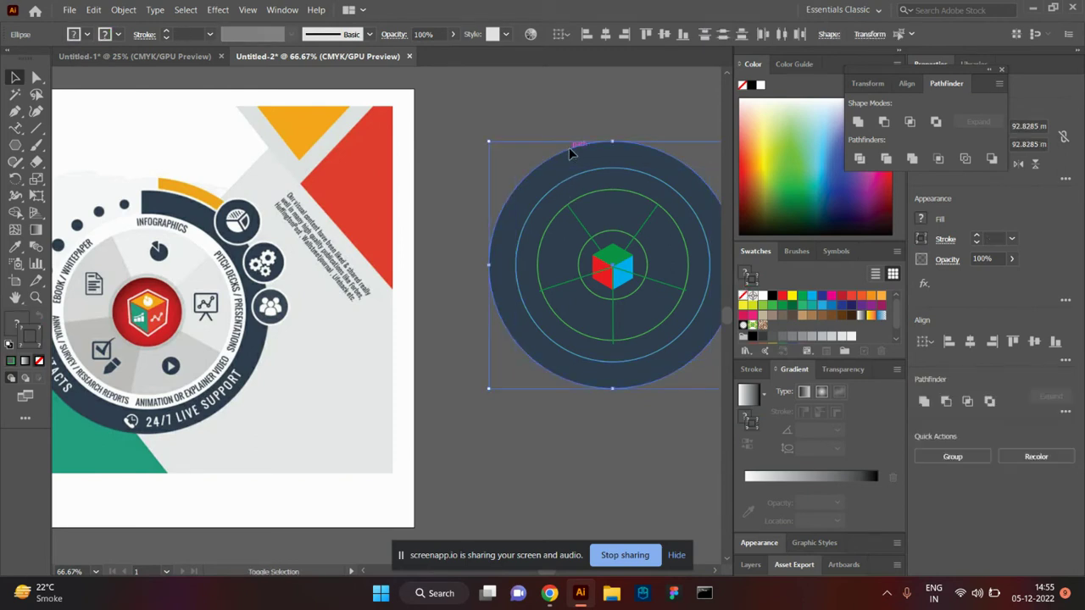
left_click(885, 121)
left_click(613, 427)
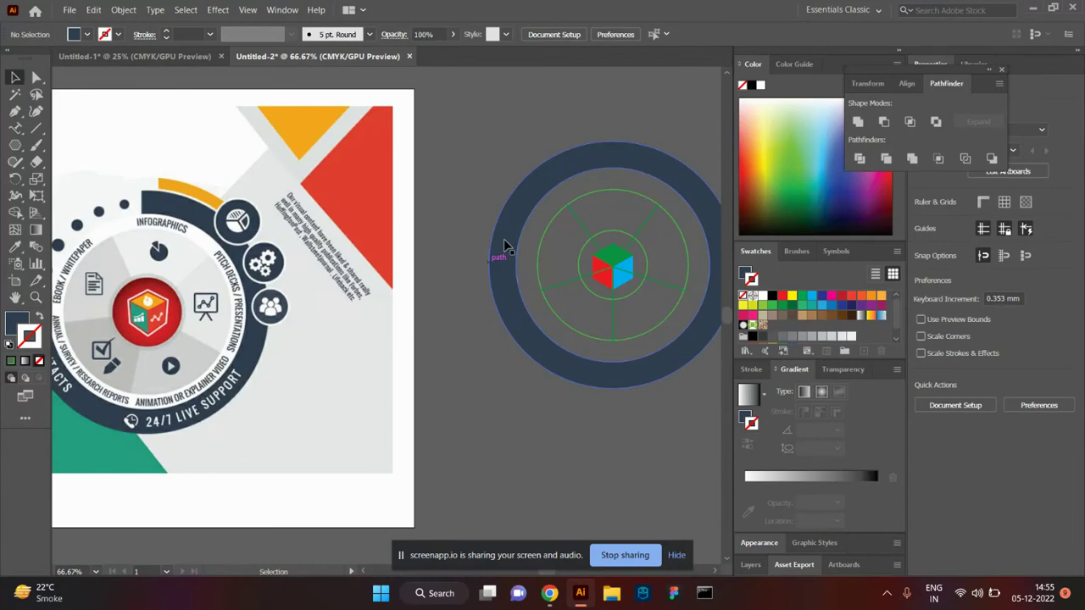
left_click(563, 209)
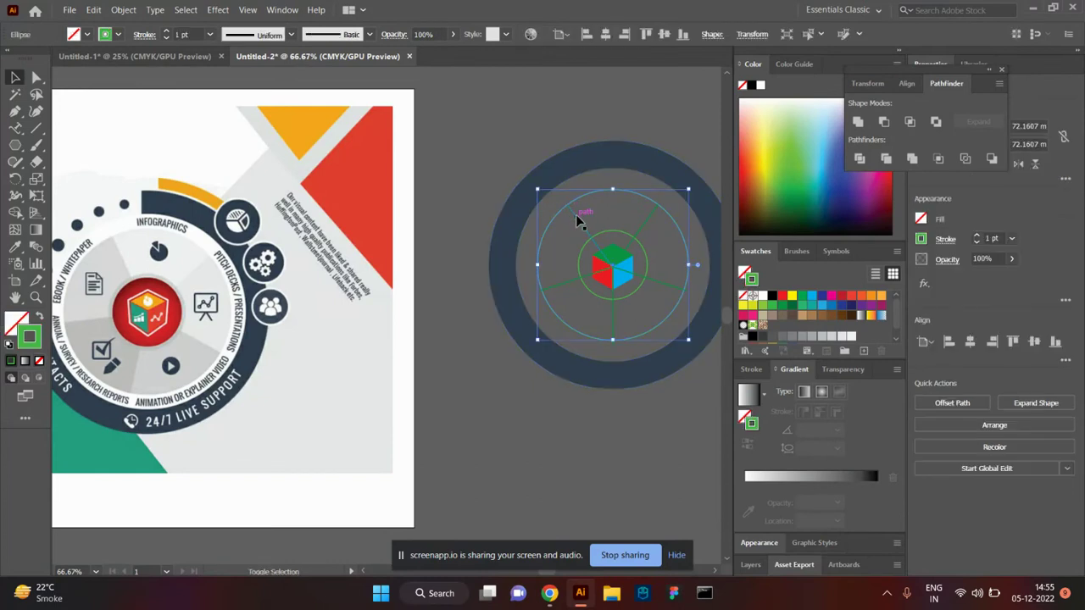
Select the inner circle with all its spokes and apply Pathfinder Divide.
left_click(575, 215, "shift")
left_click(651, 222, "shift")
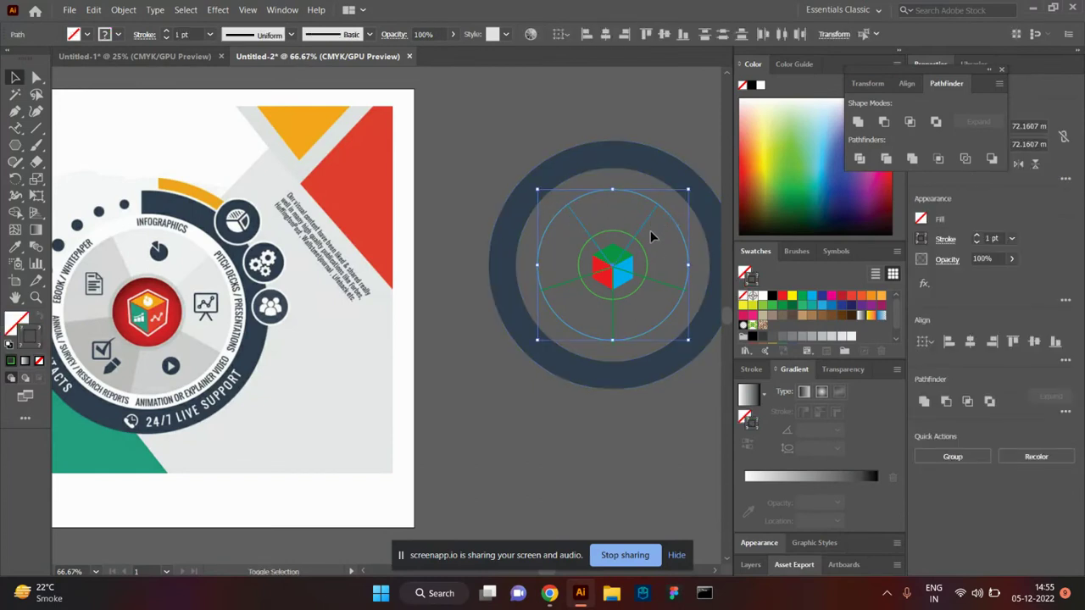
left_click(657, 283, "shift")
left_click(610, 322, "shift")
left_click(1065, 415)
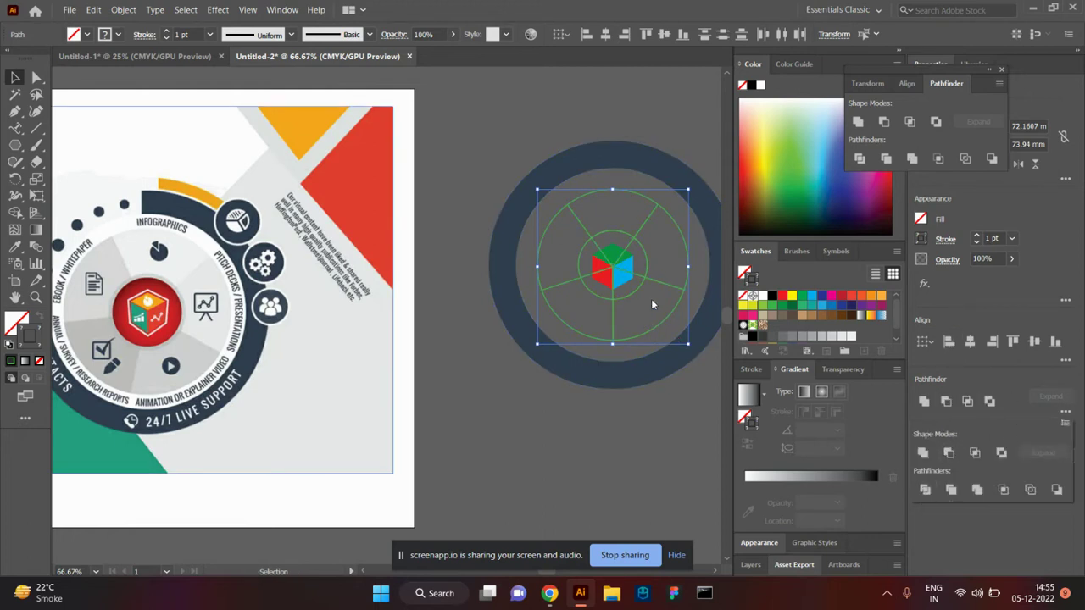
Ungroup the divided wheel pieces.
key("ctrl+shift+a")
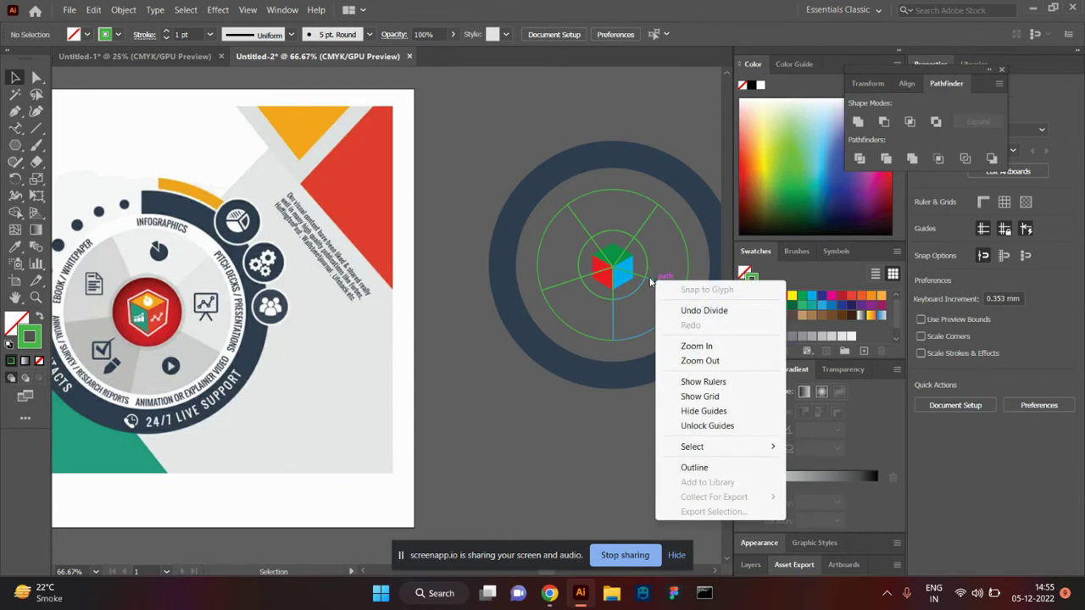
left_click(651, 281)
right_click(650, 279)
left_click(691, 394)
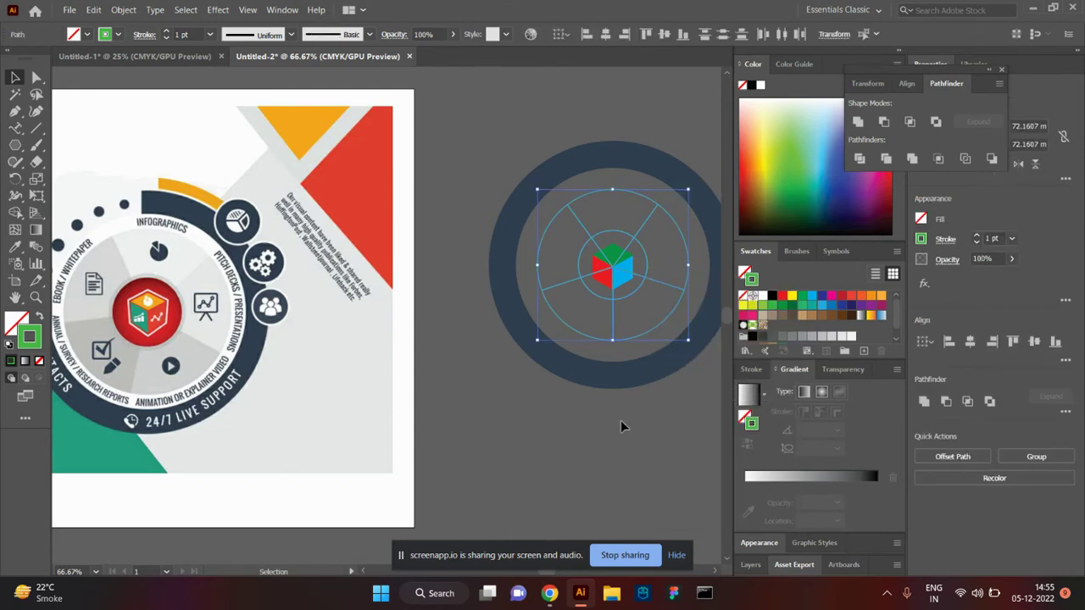
left_click(625, 427)
Select the cube's faces, including the red and blue ones, then deselect them.
left_click(637, 275)
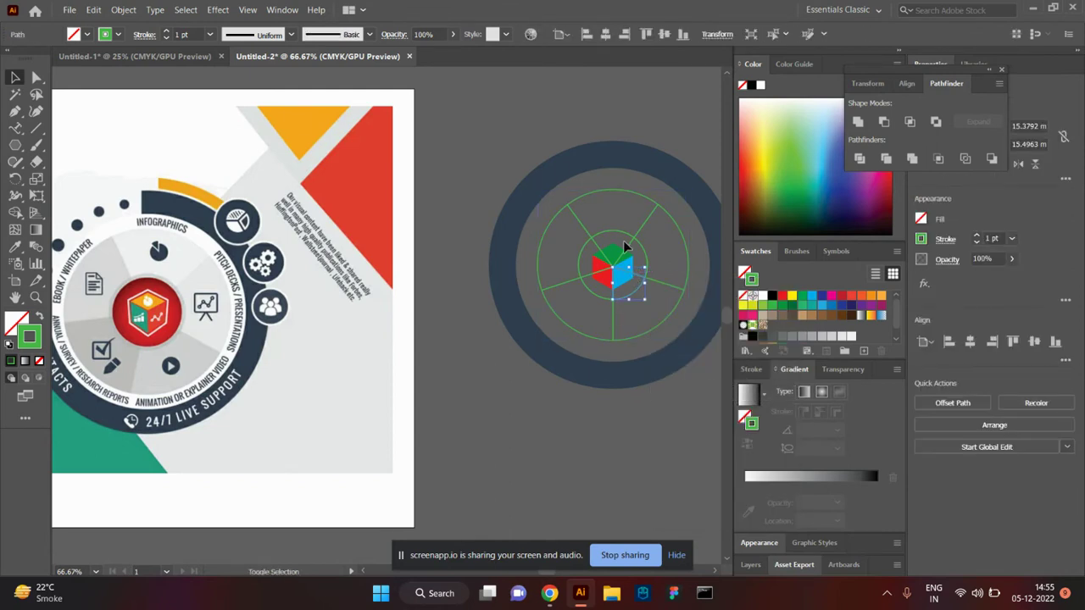
left_click(615, 252, "shift")
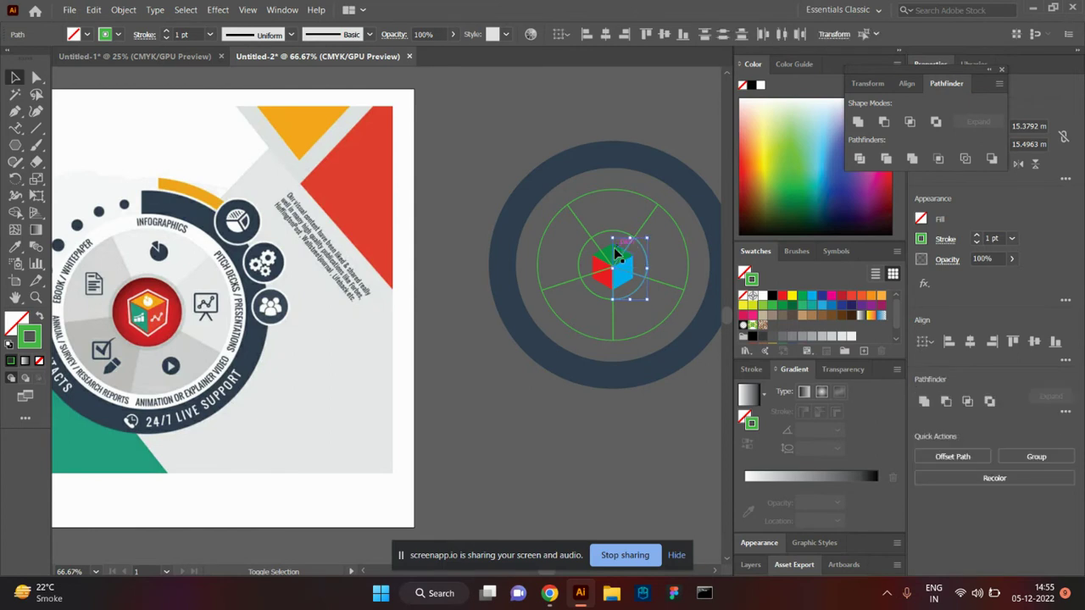
left_click(586, 278, "shift")
left_click(614, 295, "shift")
left_click(631, 301)
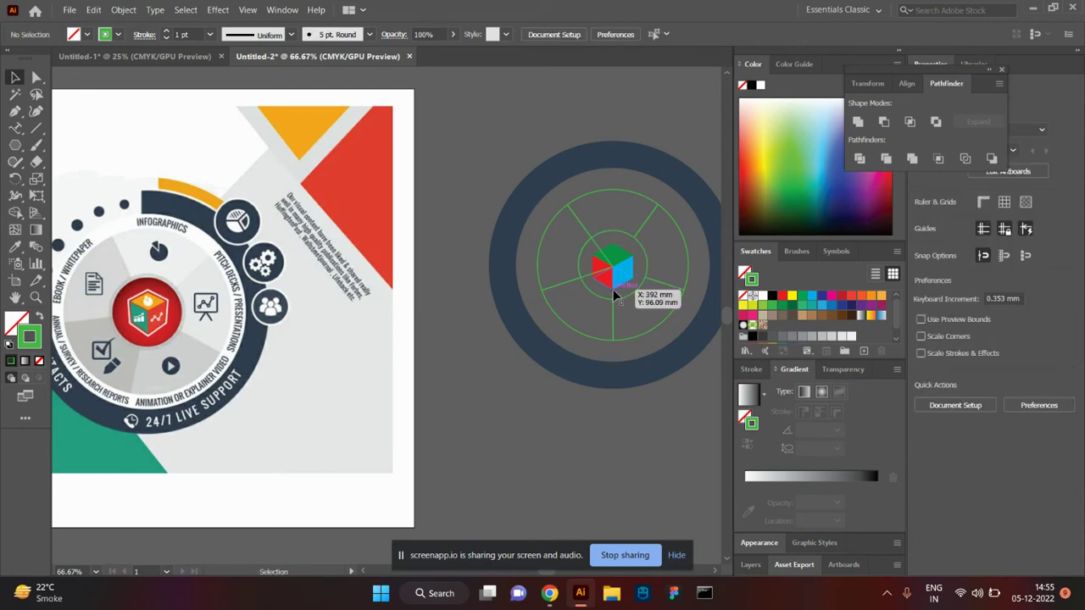
left_click(599, 278)
left_click(625, 296)
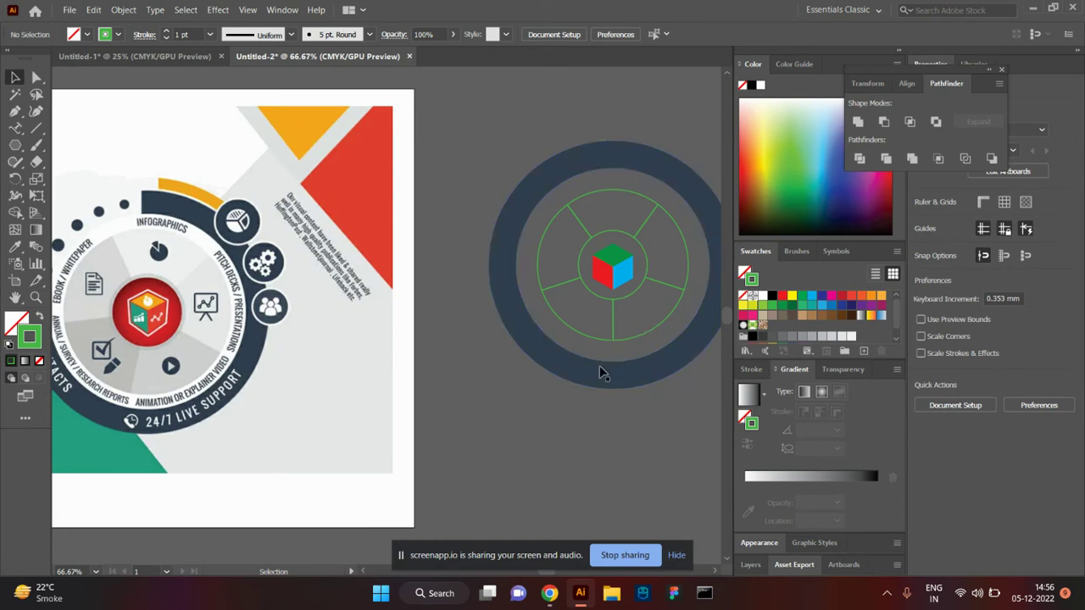
left_click_drag(584, 412, 558, 416)
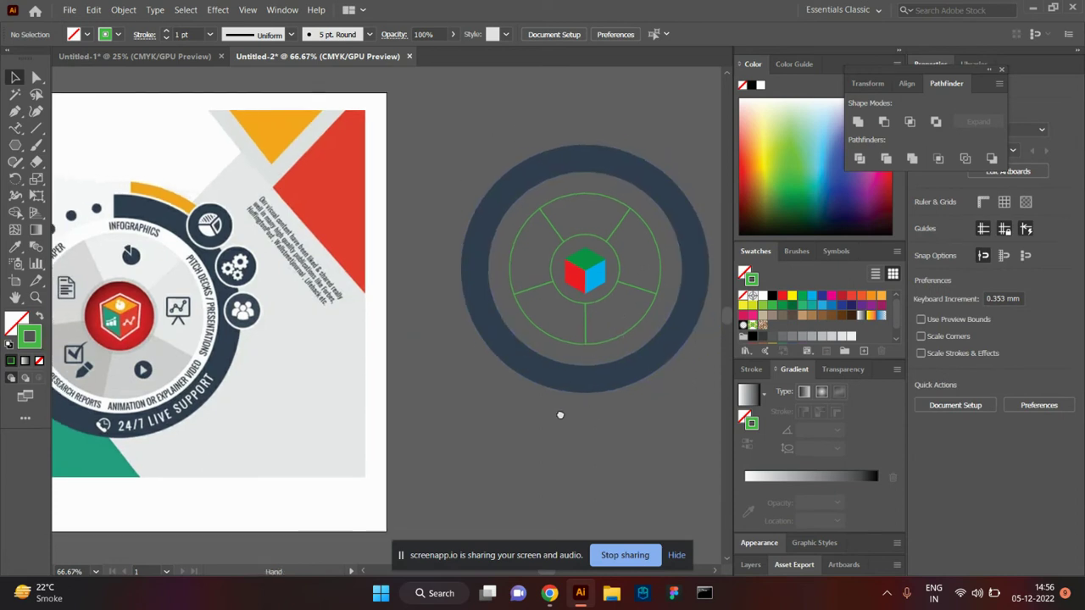
Fill the top, right and lower-right wedges with greys sampled from the reference.
left_click(599, 194)
key("i")
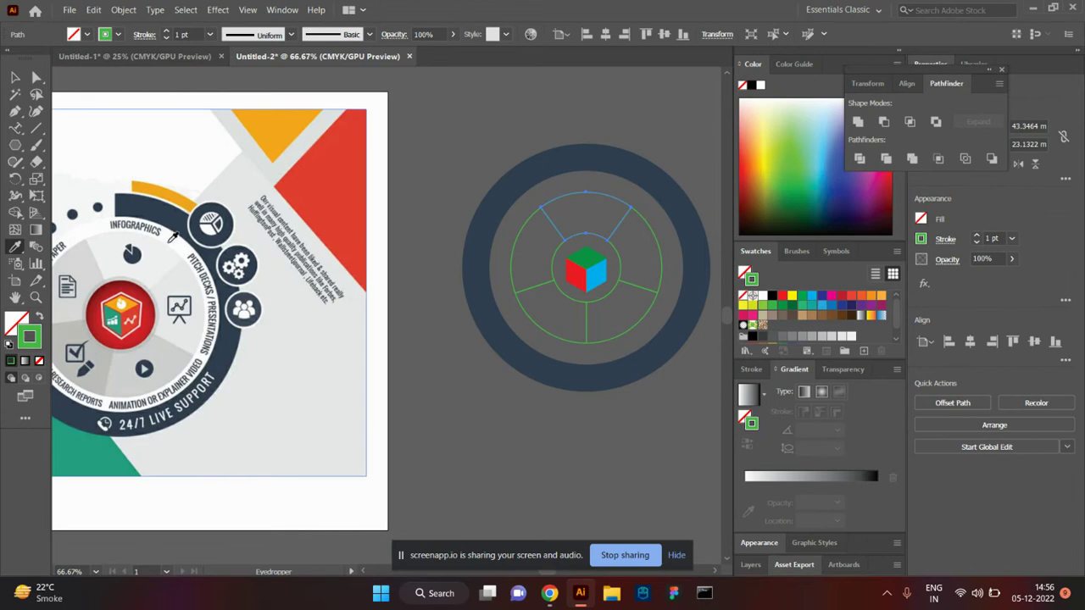
left_click(162, 259)
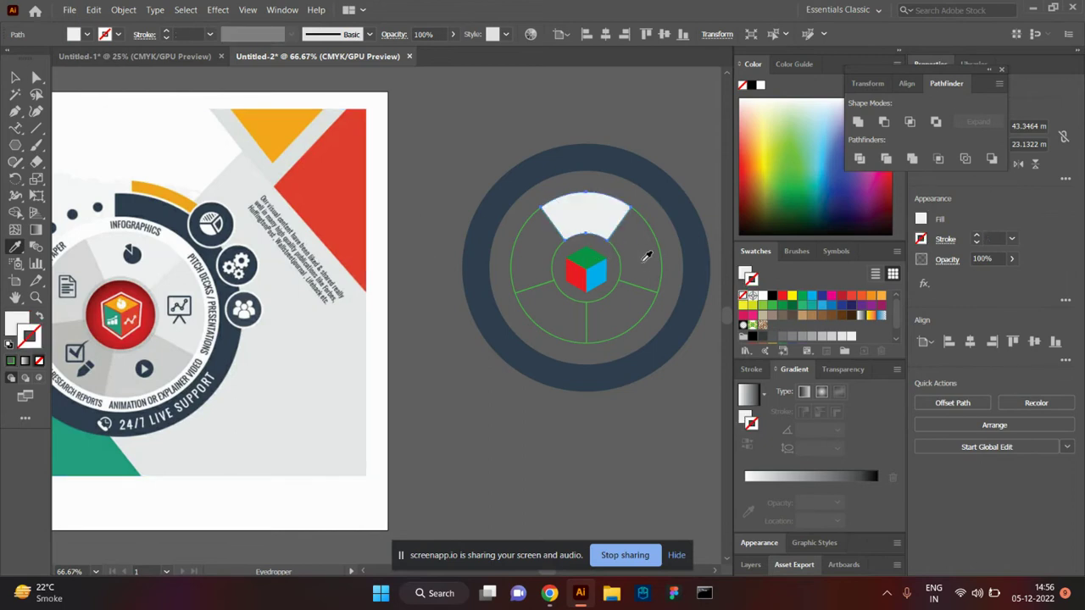
left_click(661, 253, "ctrl")
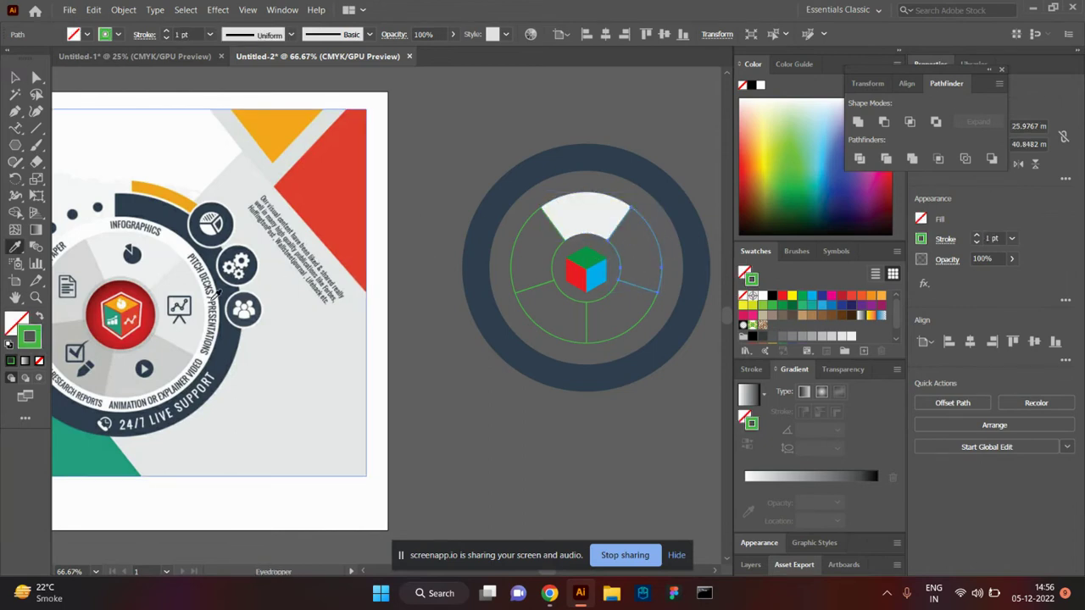
left_click(191, 278)
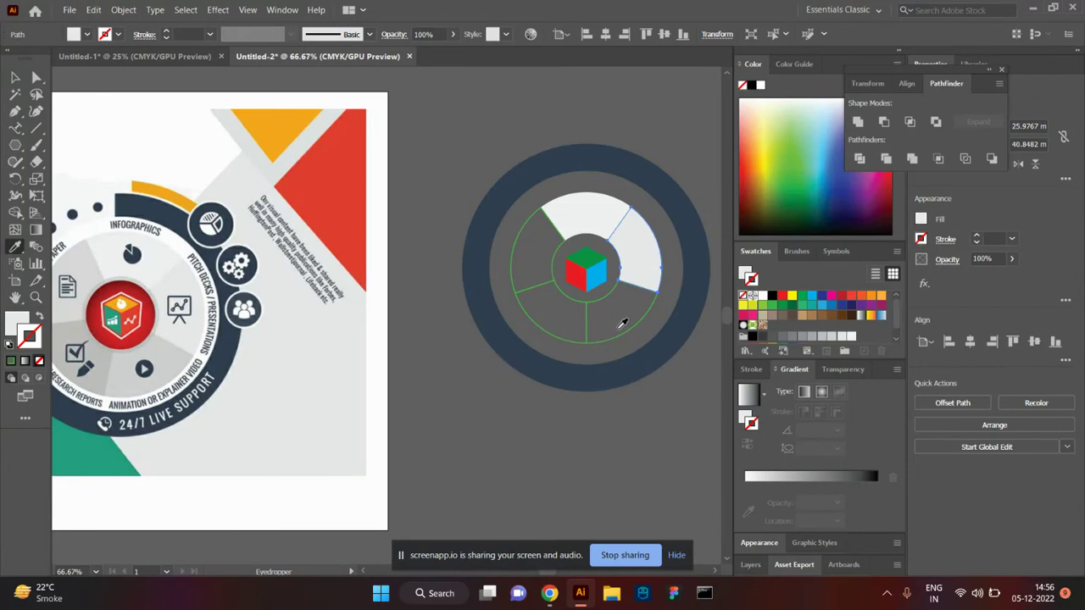
left_click(626, 330, "ctrl")
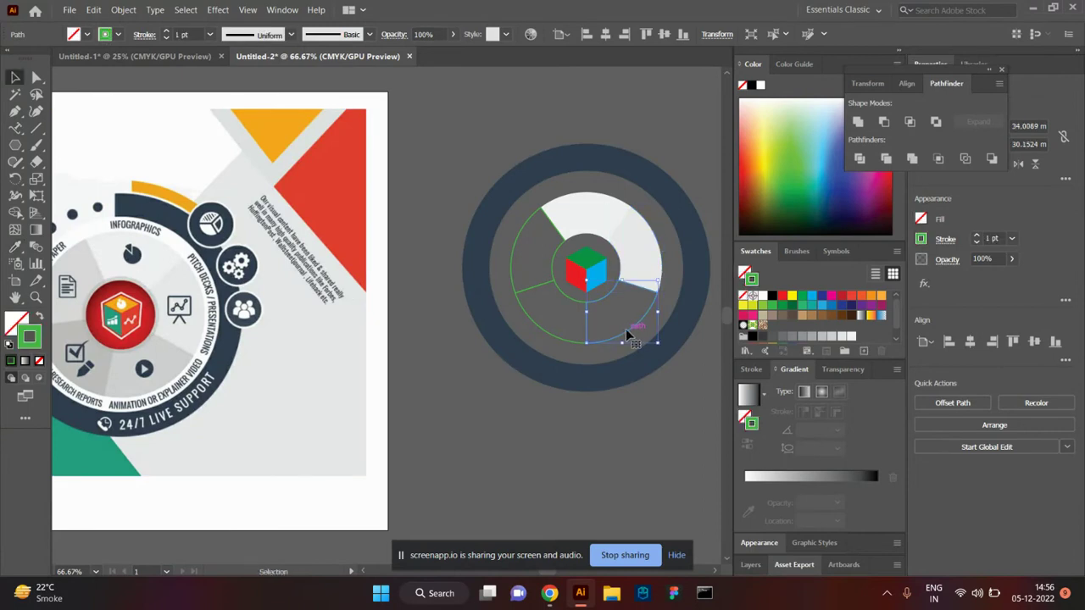
key("i")
left_click(175, 366)
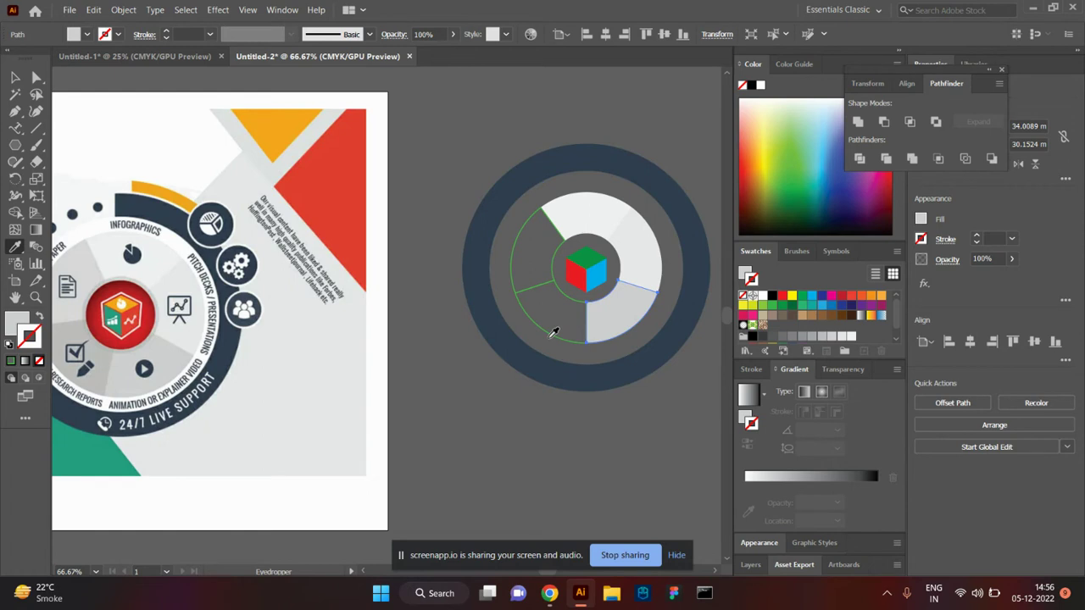
Fill the lower-left and upper-left wedges with greys sampled from the reference.
key("v")
left_click(545, 328)
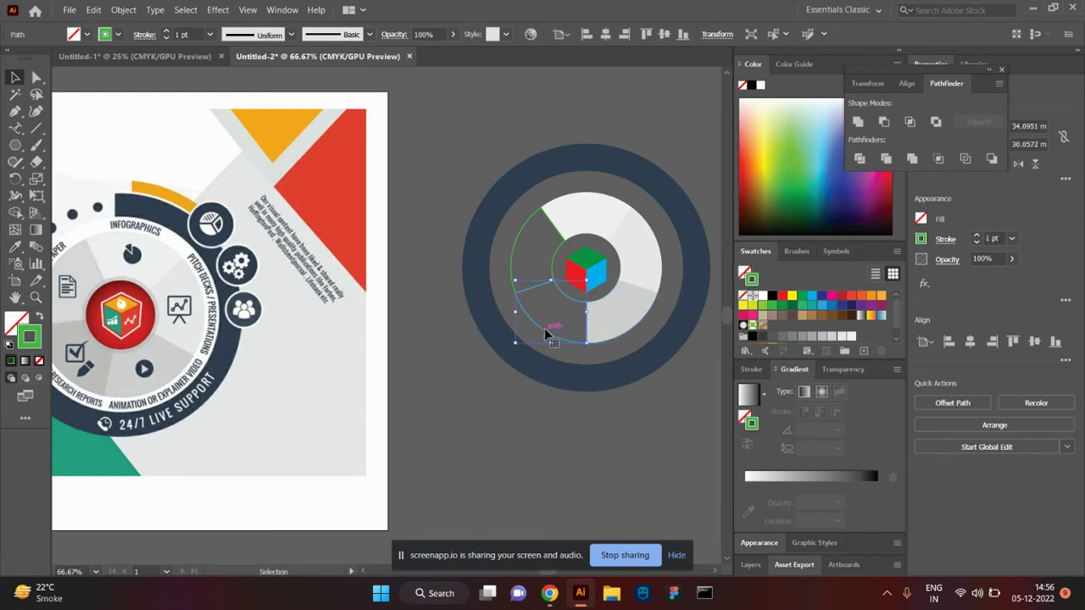
key("i")
left_click(104, 363)
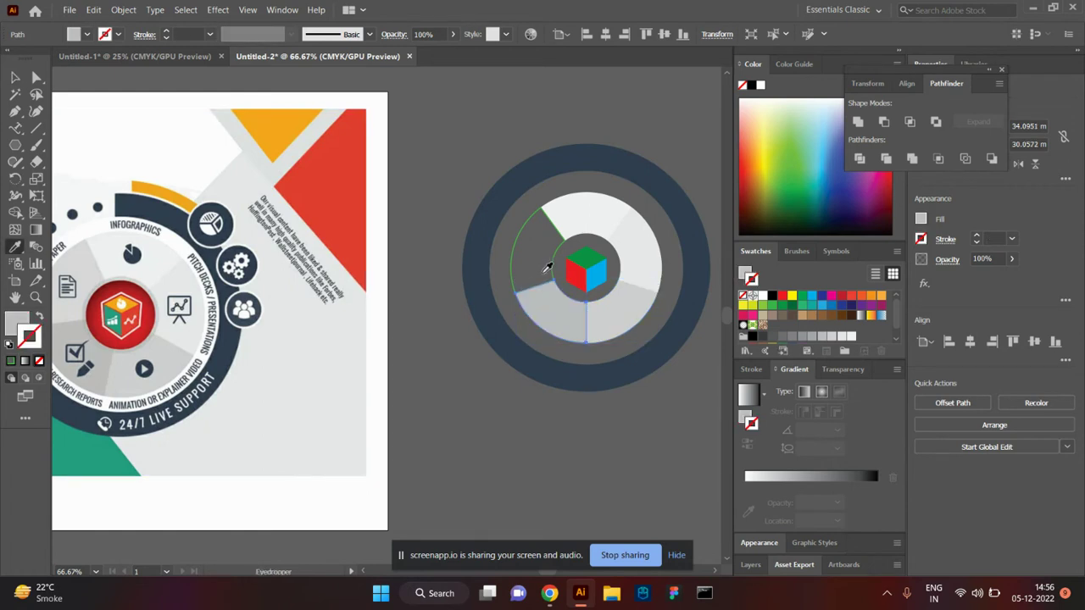
key("v")
left_click(521, 246)
key("i")
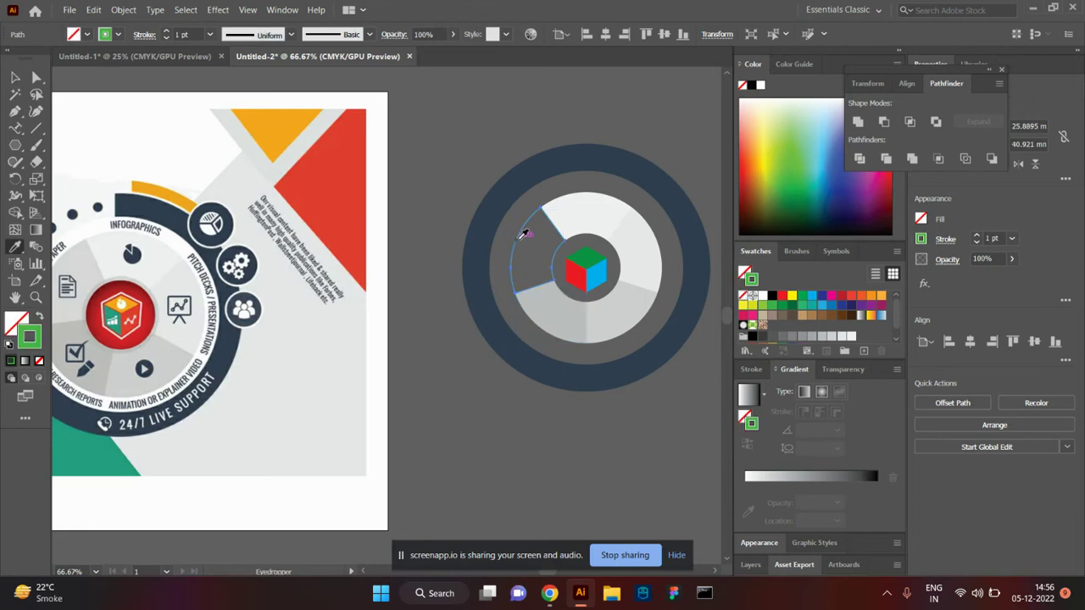
left_click(86, 269)
key("v")
left_click(608, 429)
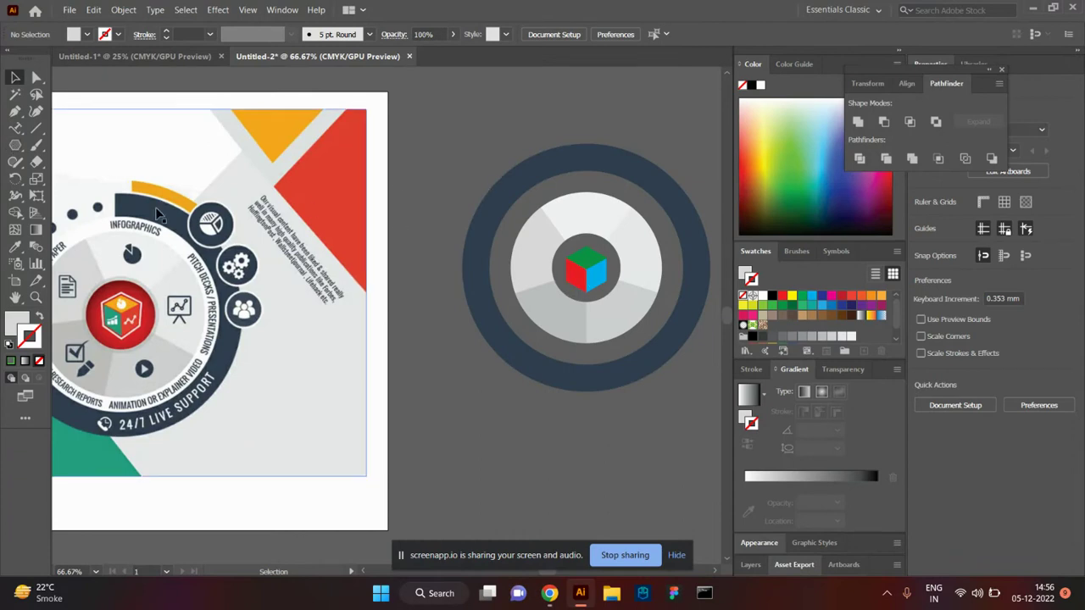
key("l")
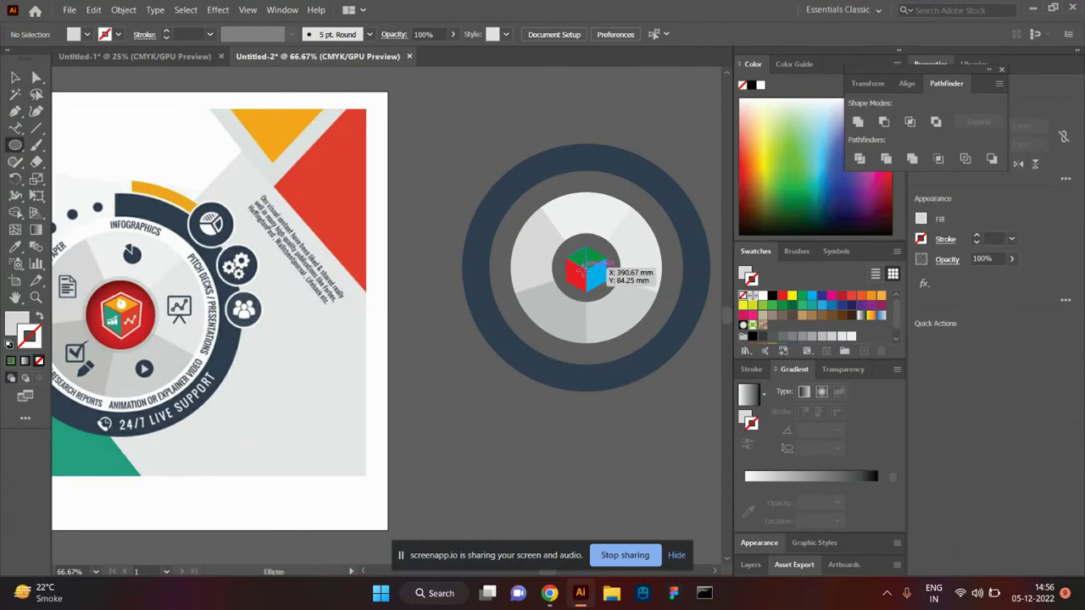
Draw a small circle over the cube logo and align it vertically with the dark ring.
left_click_drag(585, 268, 620, 303)
key("v")
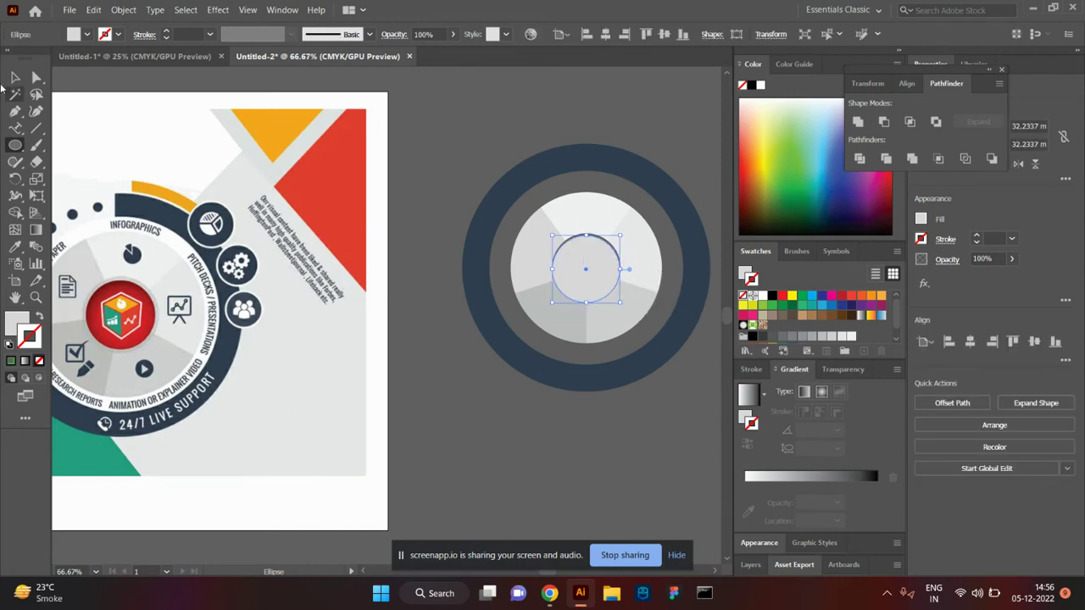
left_click(607, 158, "shift")
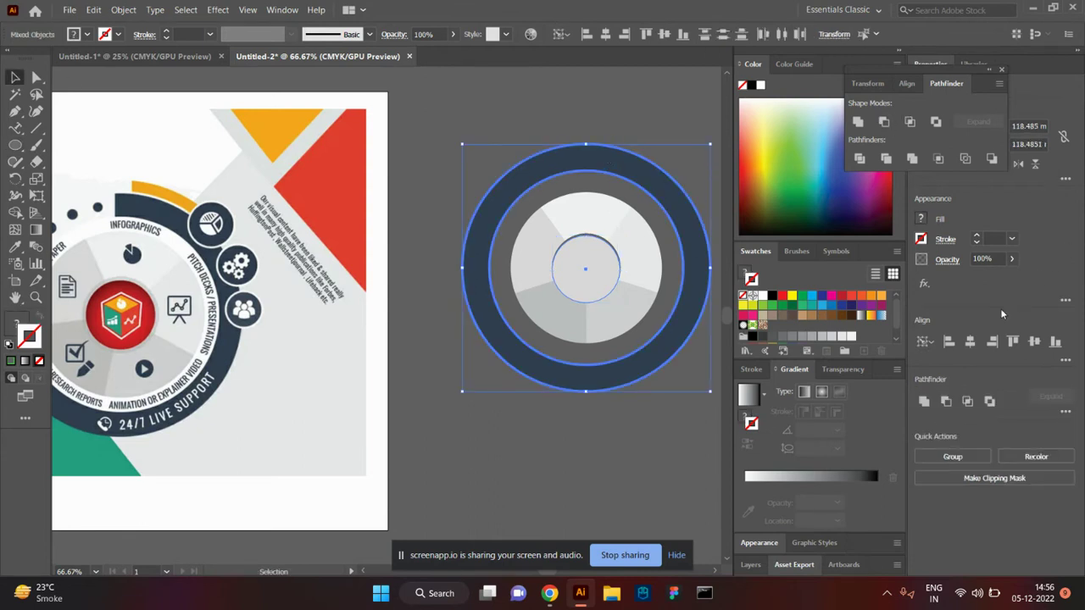
left_click(1034, 343)
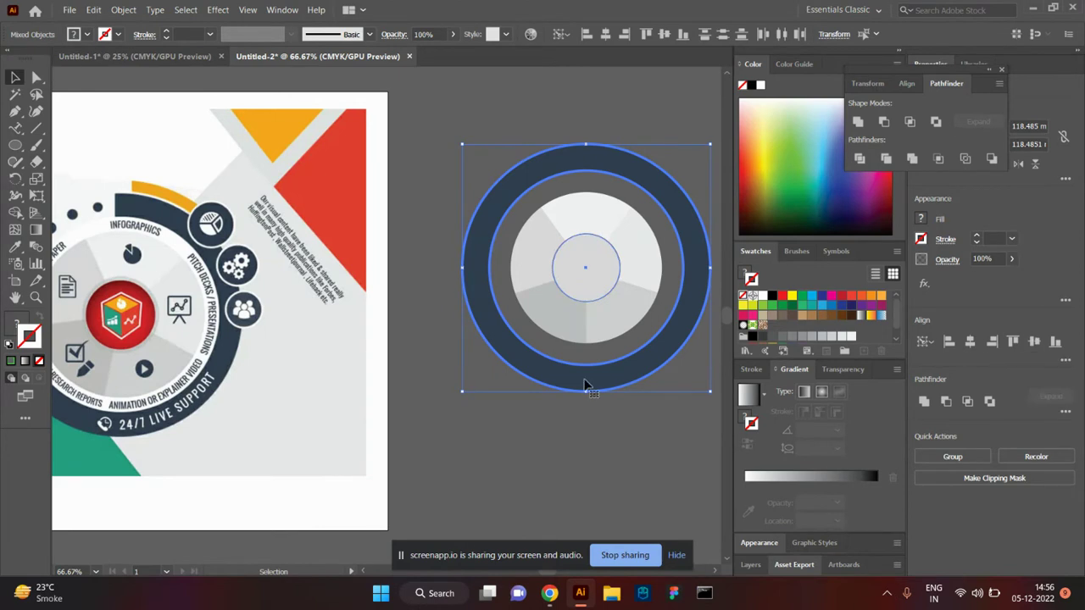
Give the small inner circle a radial gradient fill with no outline.
left_click(600, 440)
left_click(607, 283)
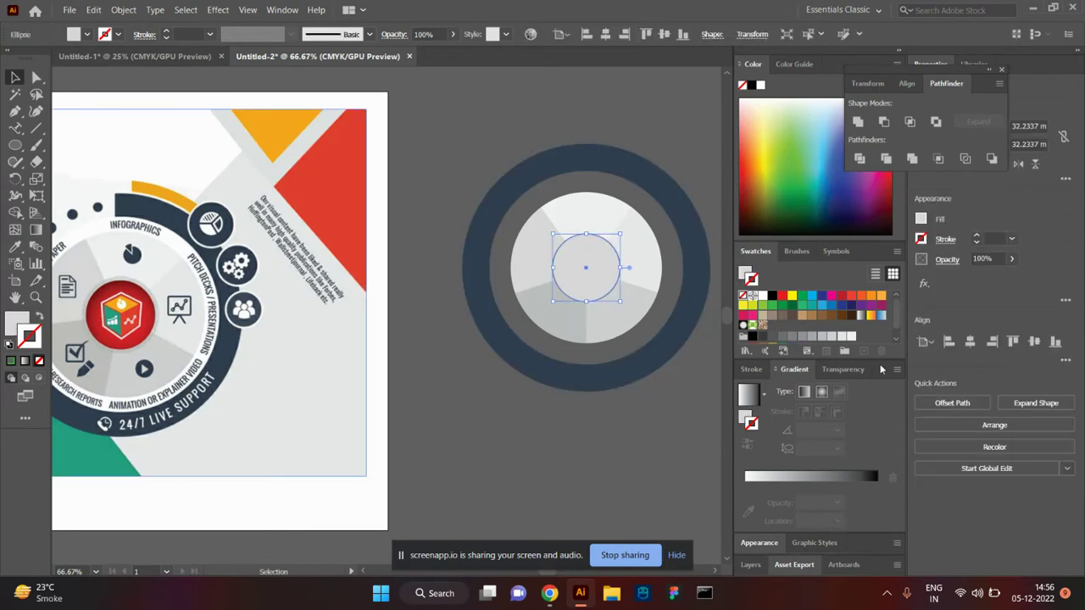
left_click(823, 392)
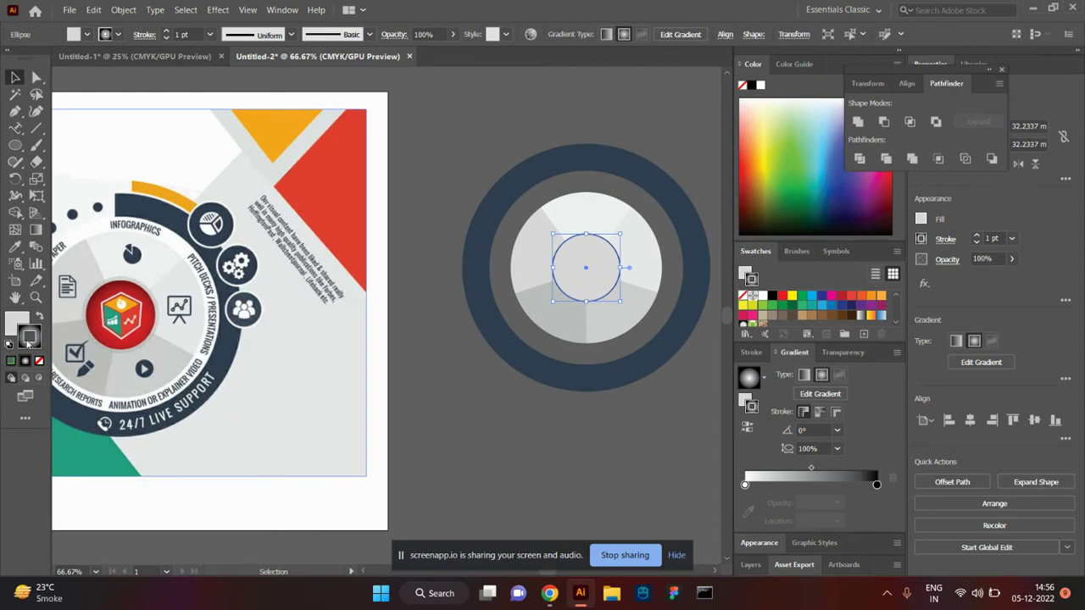
left_click(39, 317)
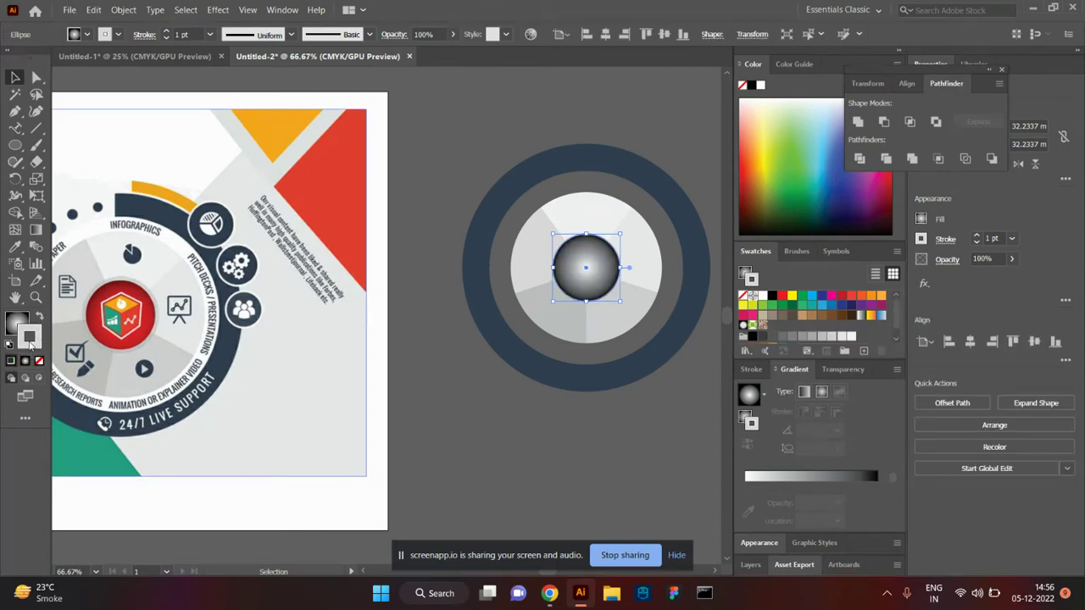
left_click(38, 362)
left_click(15, 320)
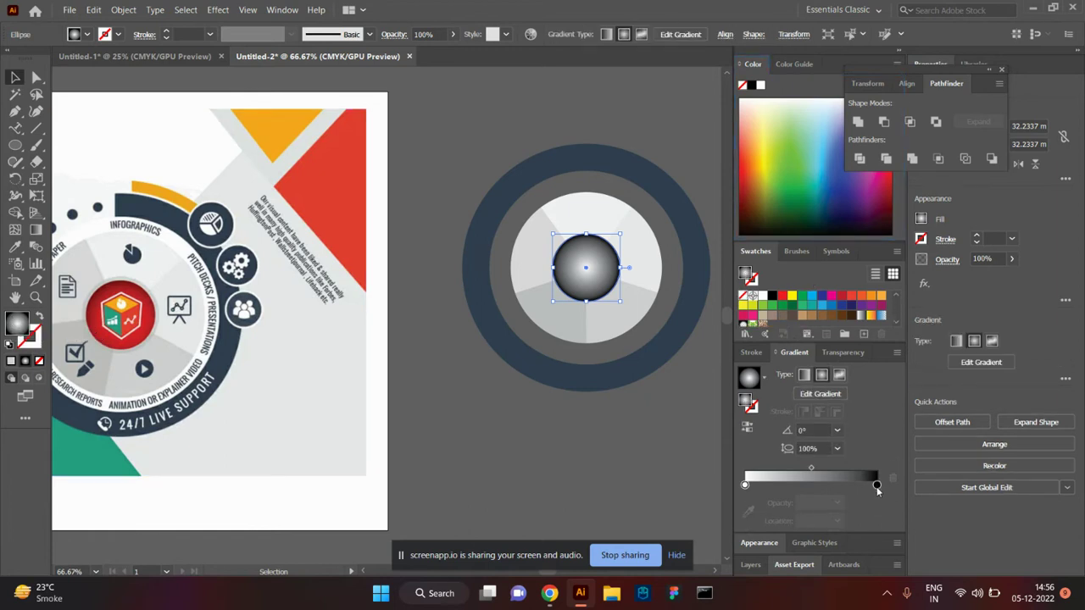
Colour both gradient stops red using the Eyedropper.
left_click(877, 486)
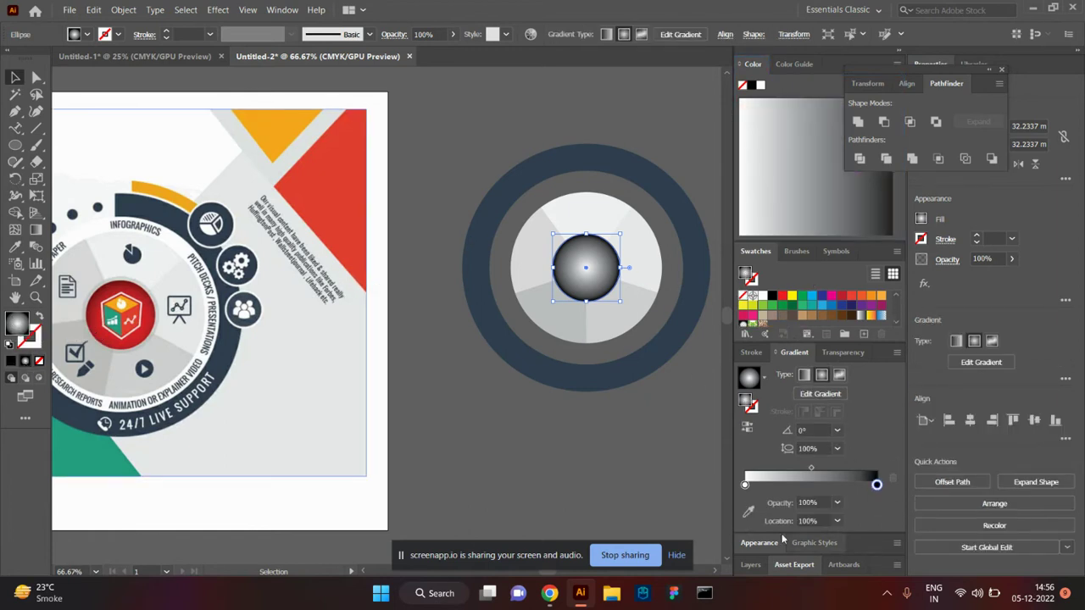
left_click(748, 512)
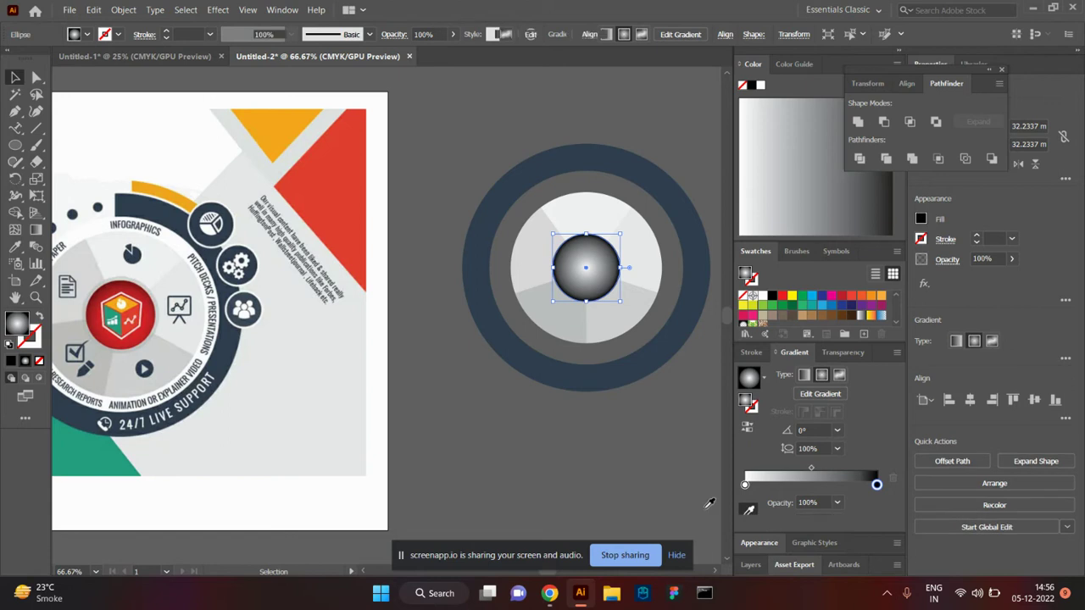
left_click(134, 281)
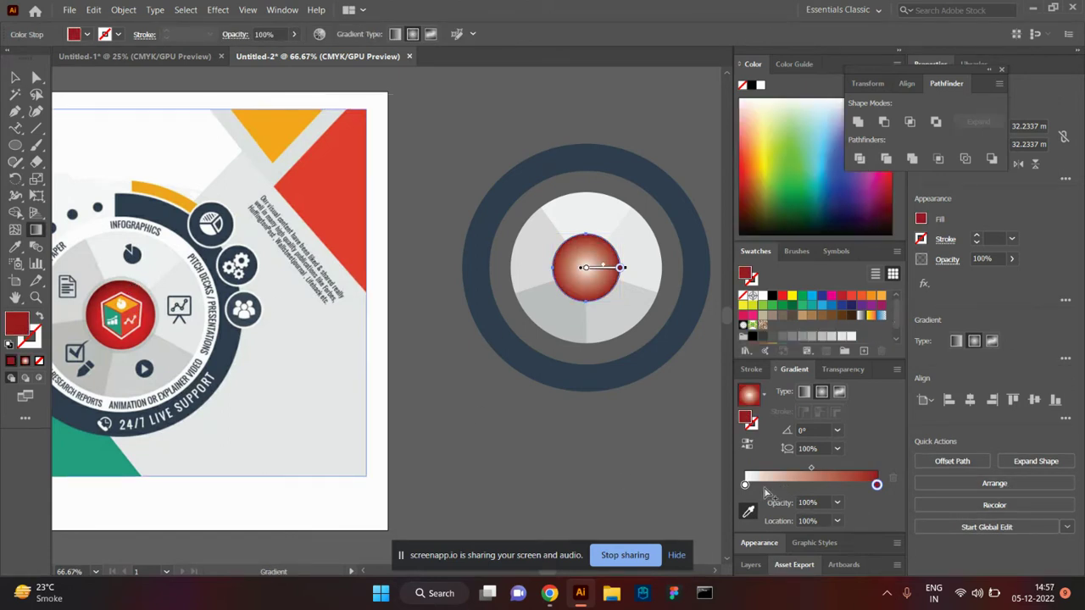
left_click(744, 486)
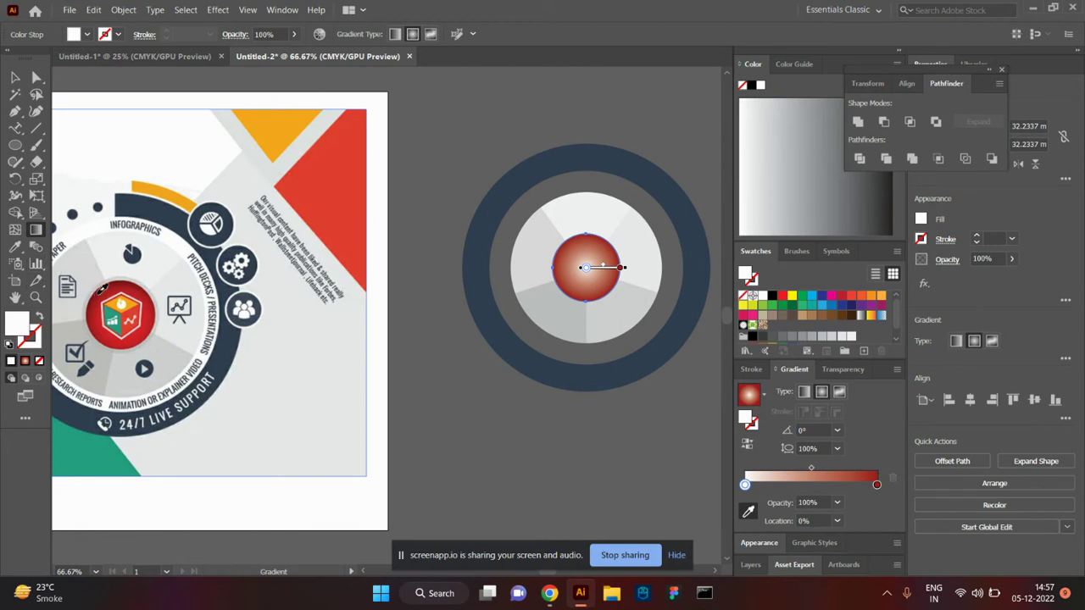
left_click(102, 289)
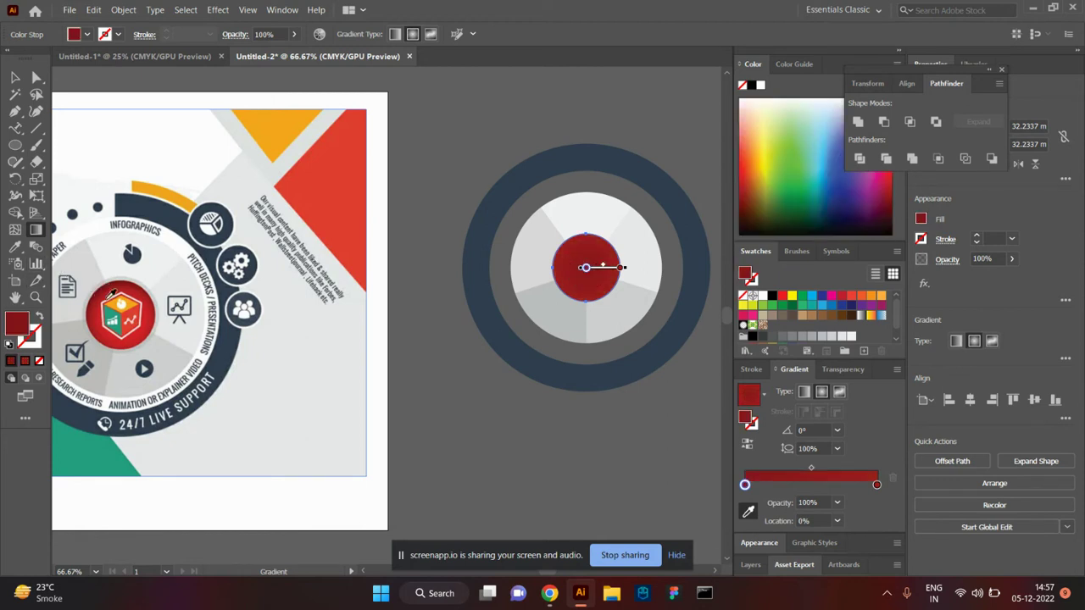
Reverse the gradient and sample the triangle's orange-red for the left stop.
left_click(747, 443)
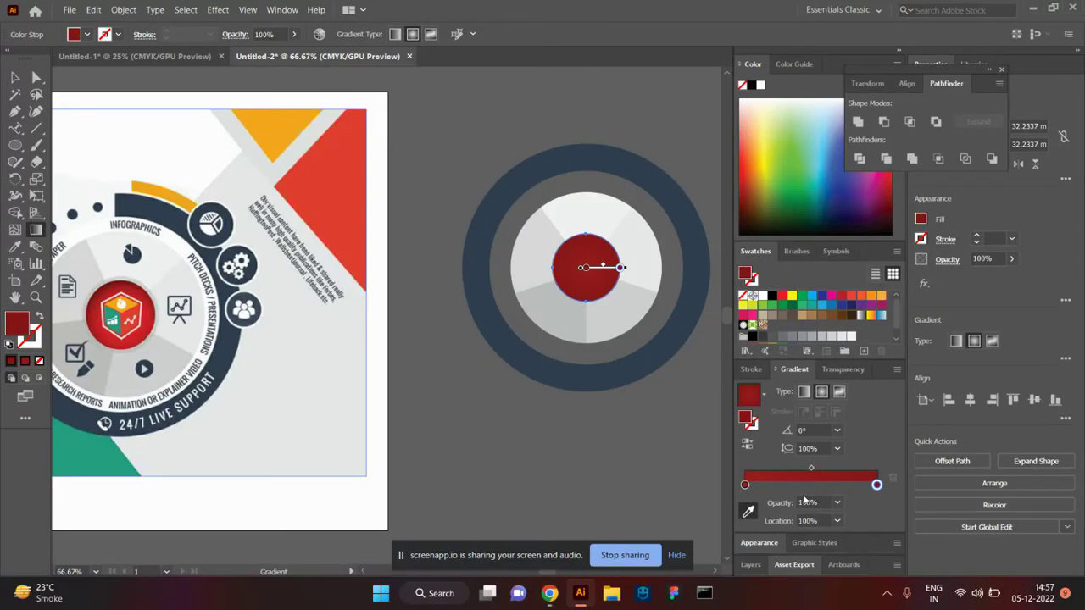
left_click(745, 486)
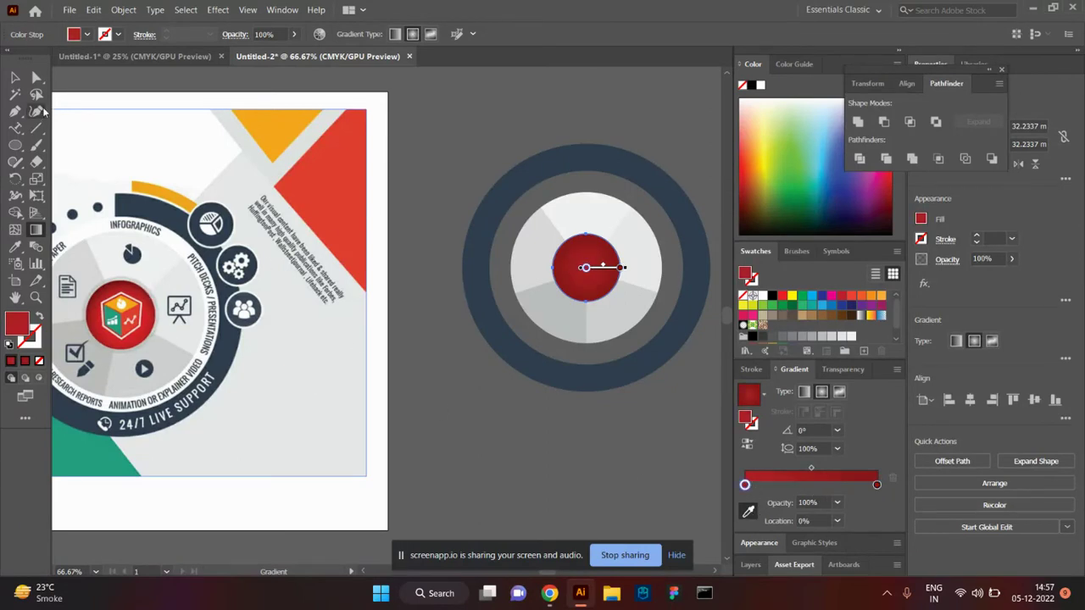
left_click(351, 178)
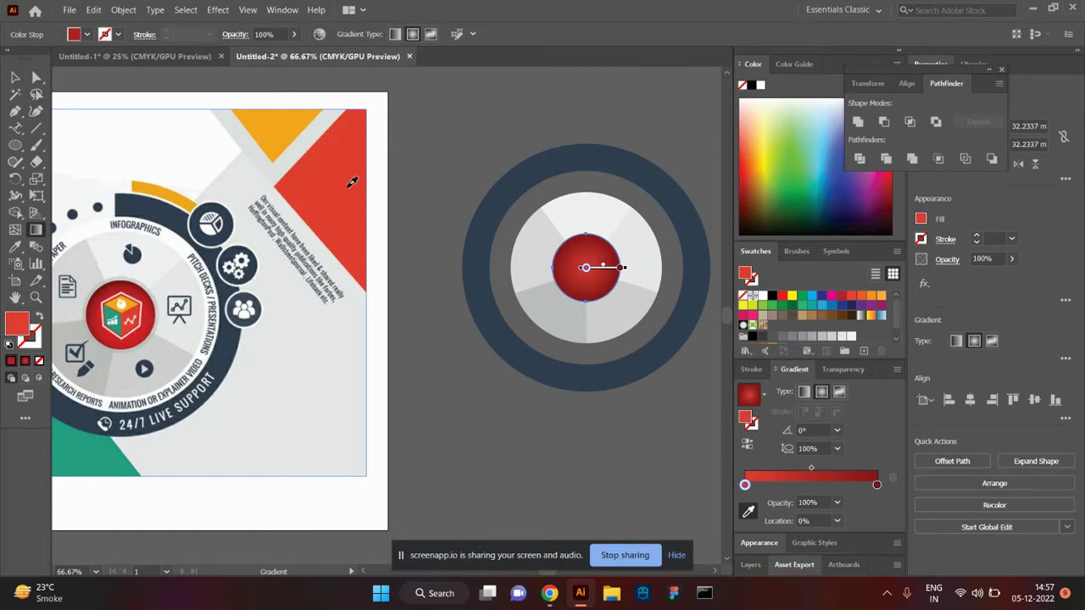
left_click(14, 75)
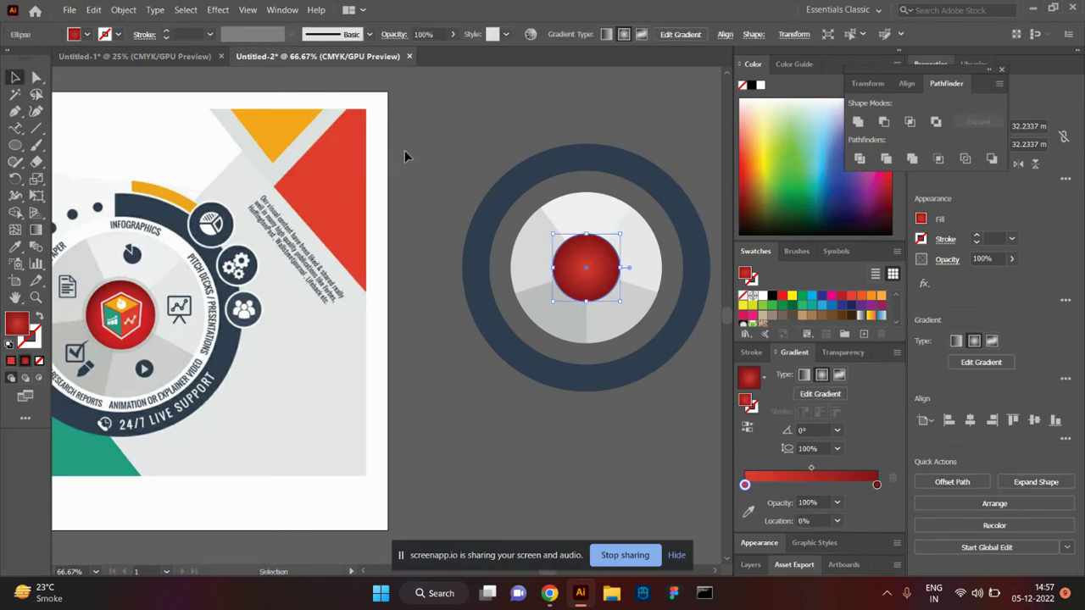
left_click(404, 150)
Enlarge the centre circle into the grey gap and set 'infographic' along it as path text.
left_click_drag(346, 292, 218, 272)
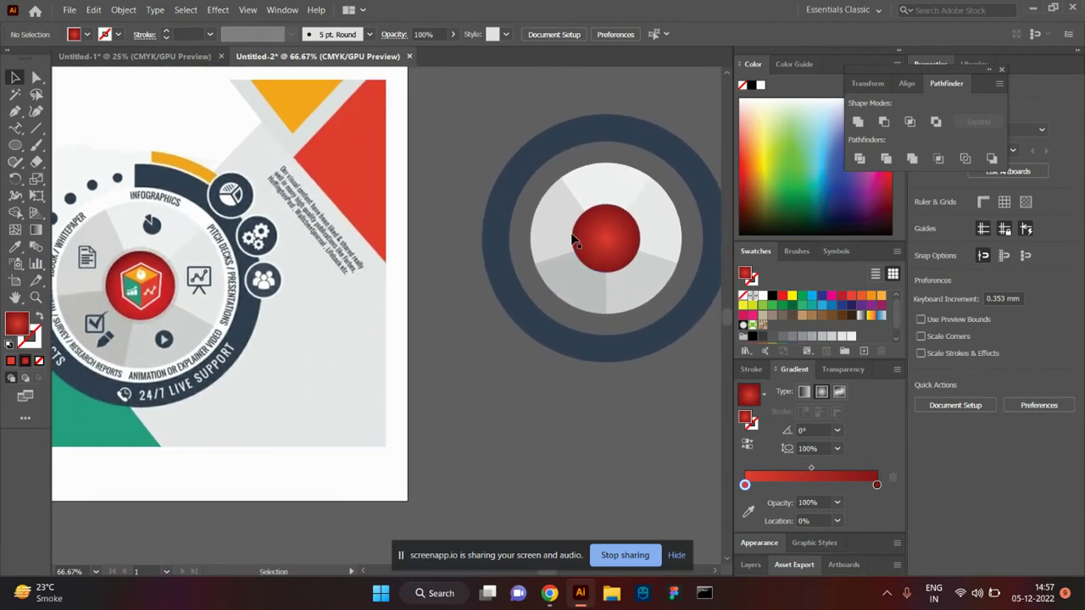
left_click(606, 230)
key("a")
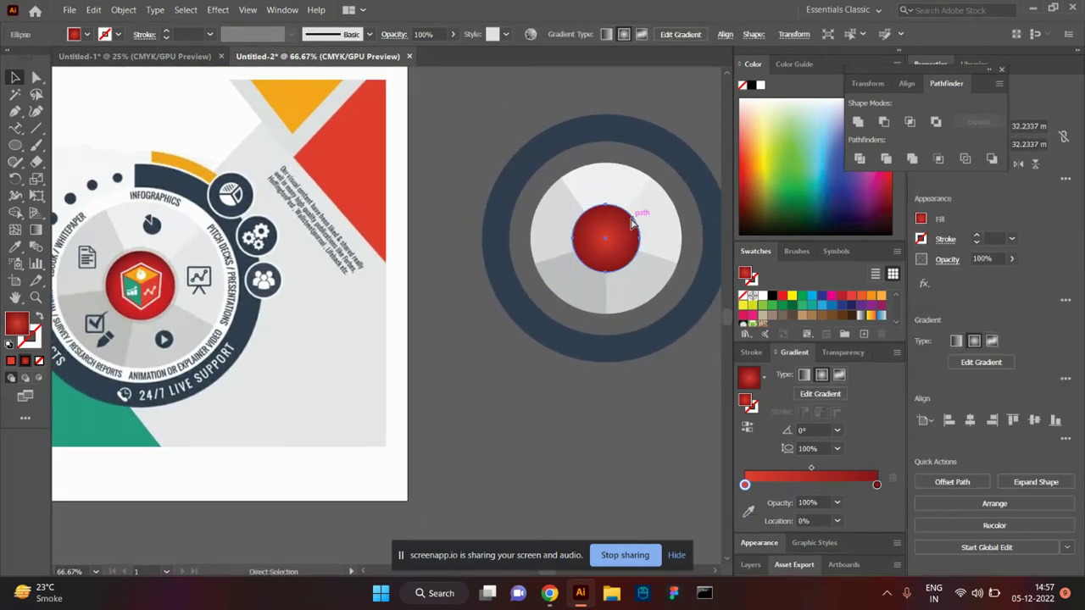
mouse_move(650, 199)
left_mouse_down()
mouse_move(678, 154)
mouse_move(694, 151)
left_mouse_up()
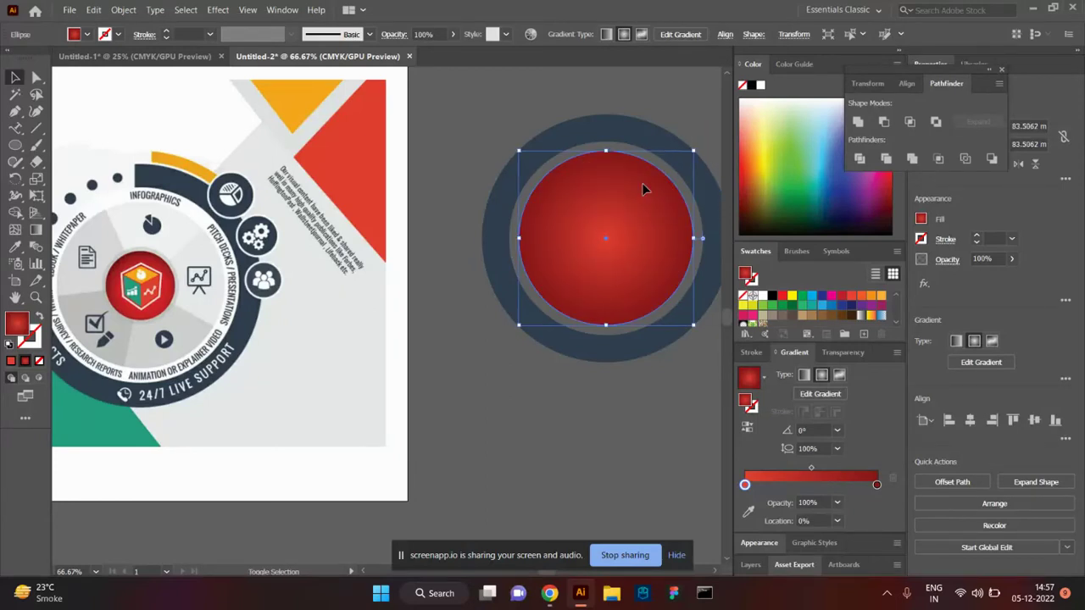
left_click(16, 127)
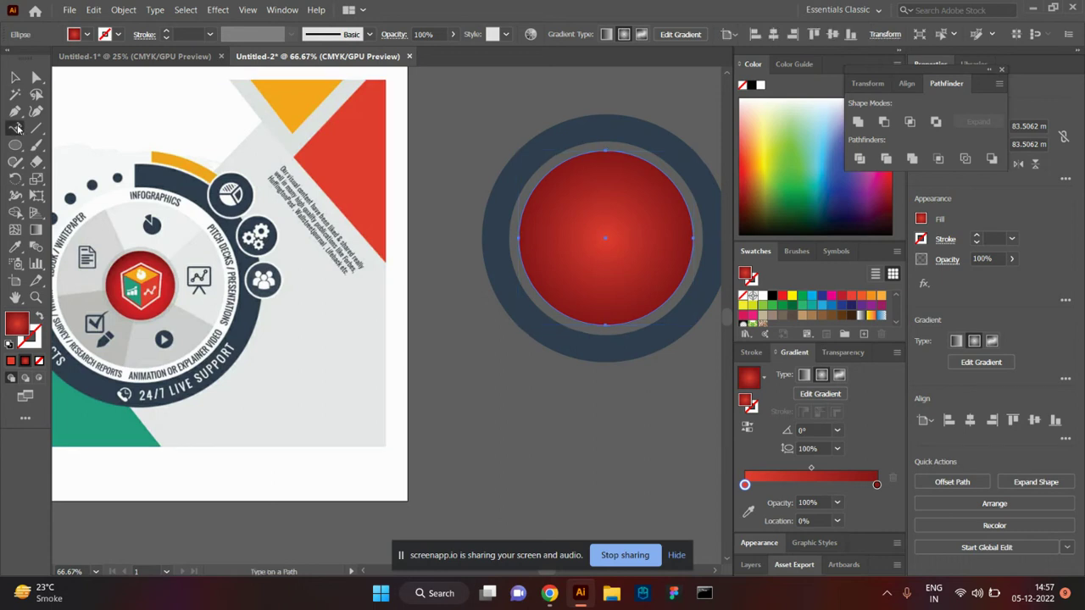
left_click(527, 202)
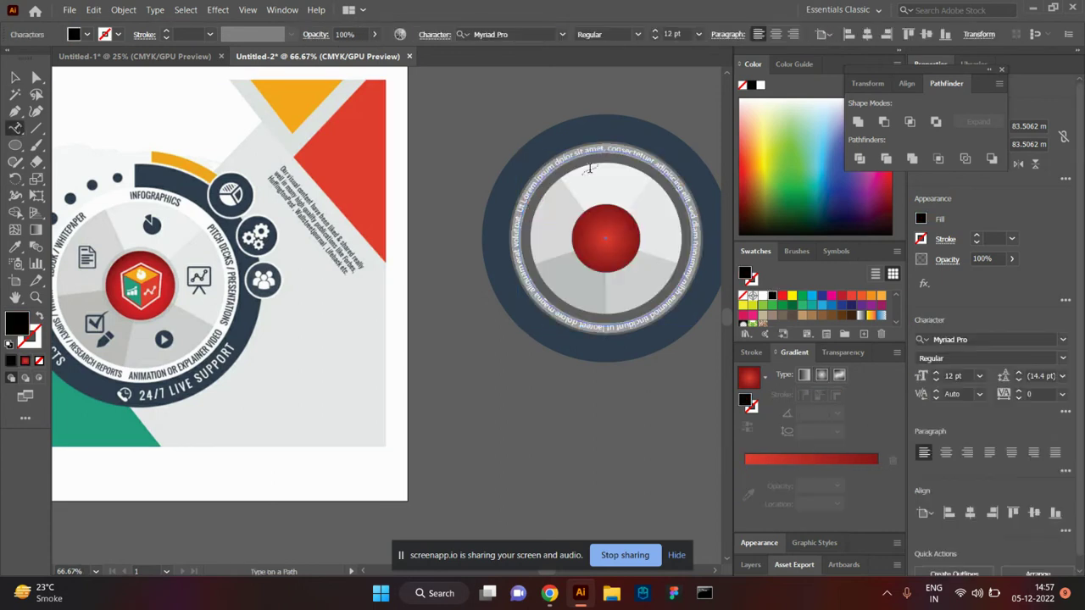
key("BackSpace")
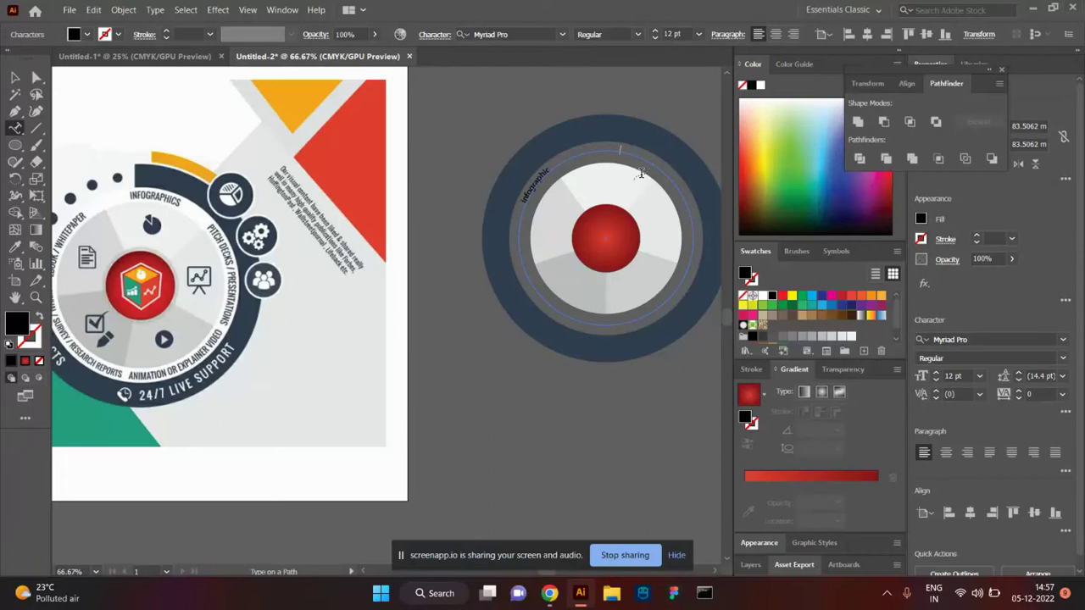
key("ctrl+z")
key("BackSpace")
left_click(15, 77)
Draw a square over the dark ring's upper-left quarter.
left_click(564, 486)
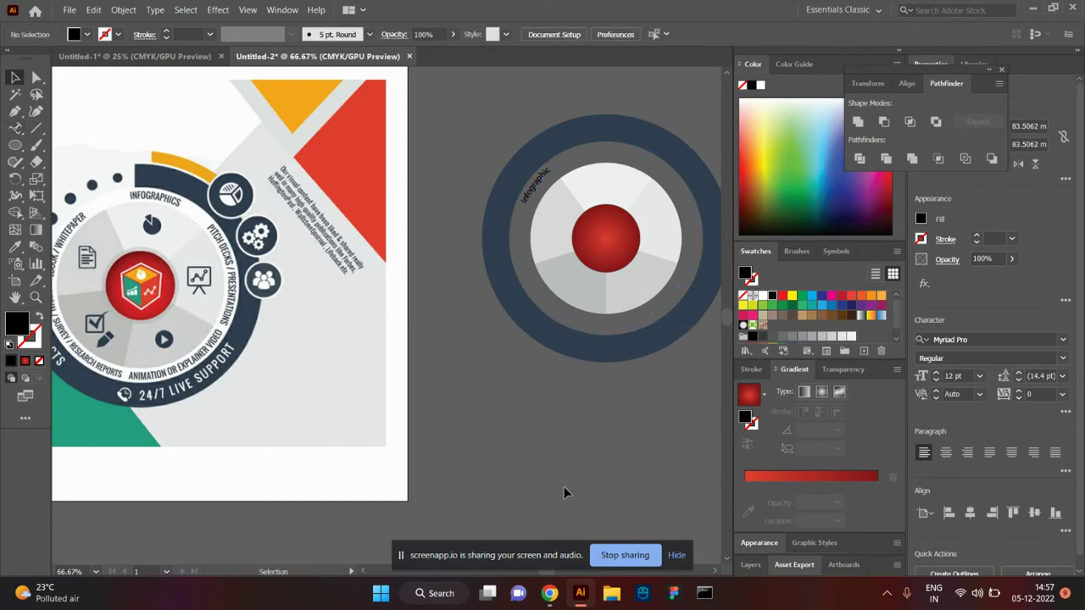
left_click_drag(537, 426, 576, 443)
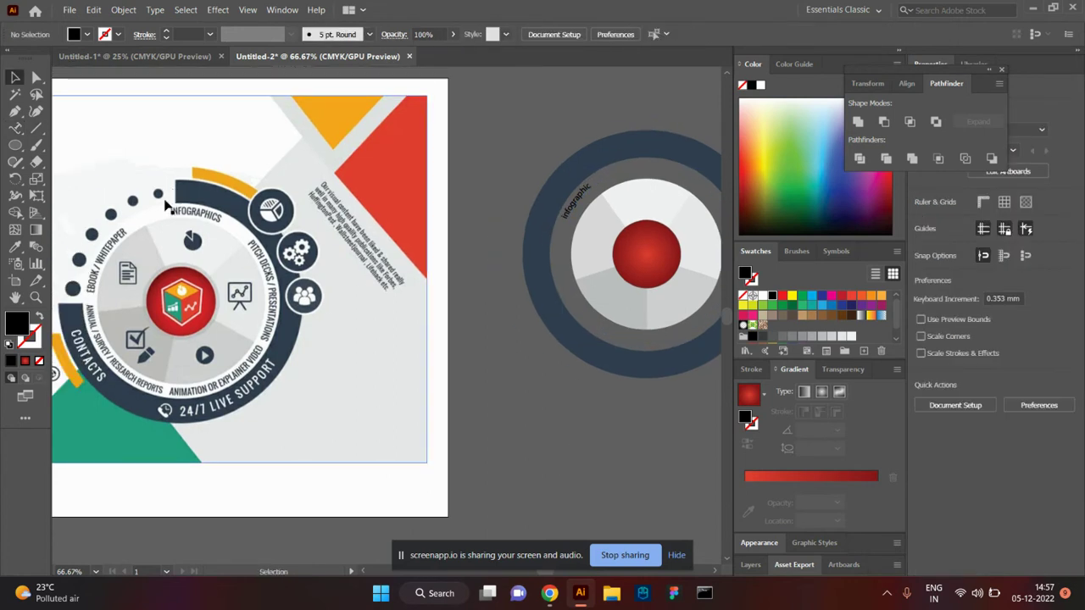
left_click_drag(509, 230, 455, 244)
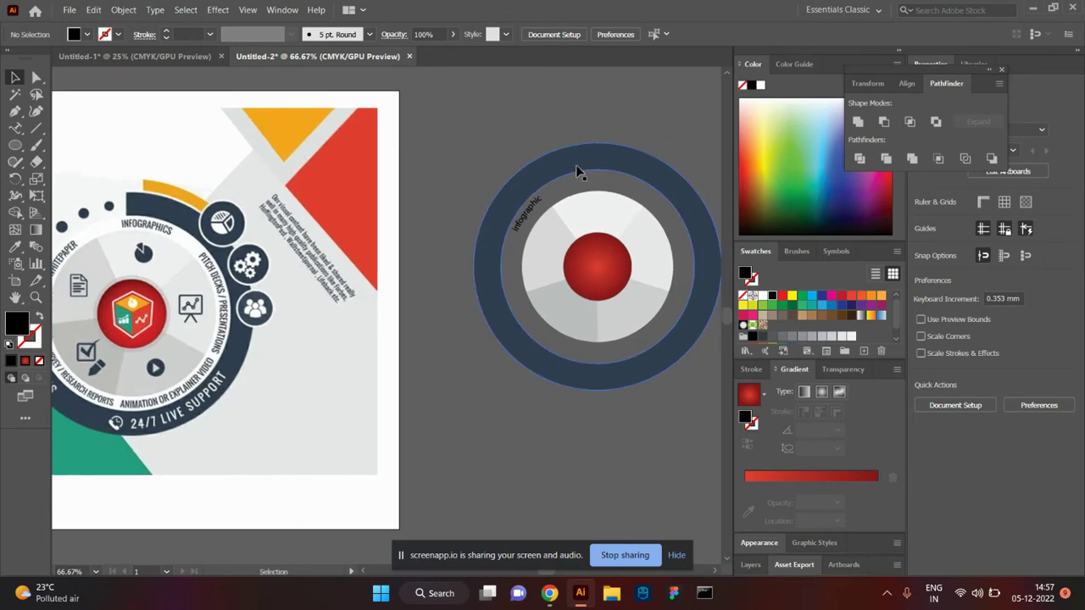
left_click(15, 144)
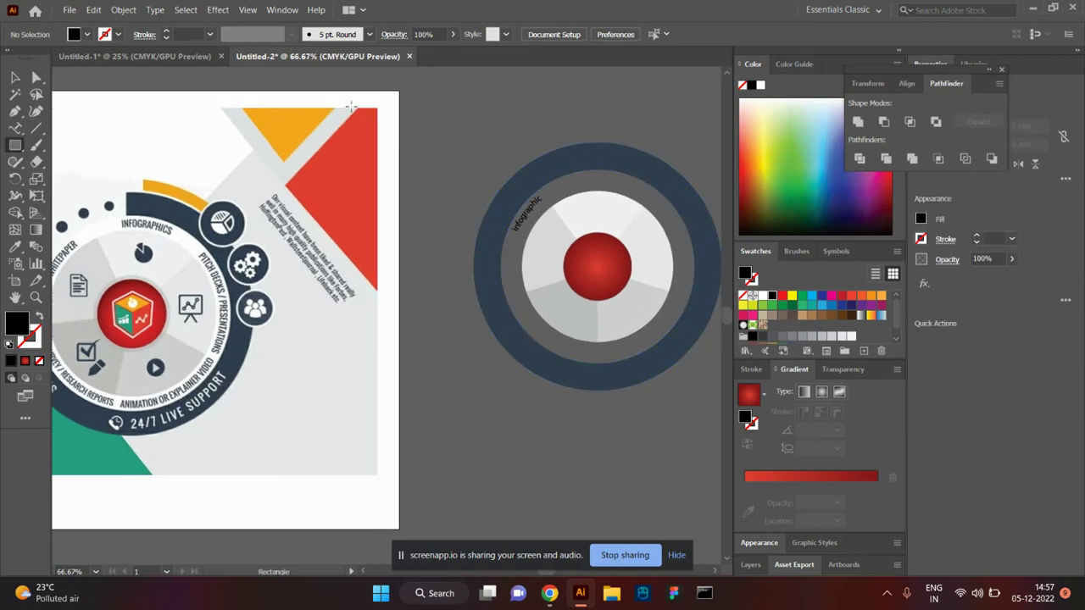
left_click_drag(429, 102, 598, 266)
left_click(38, 317)
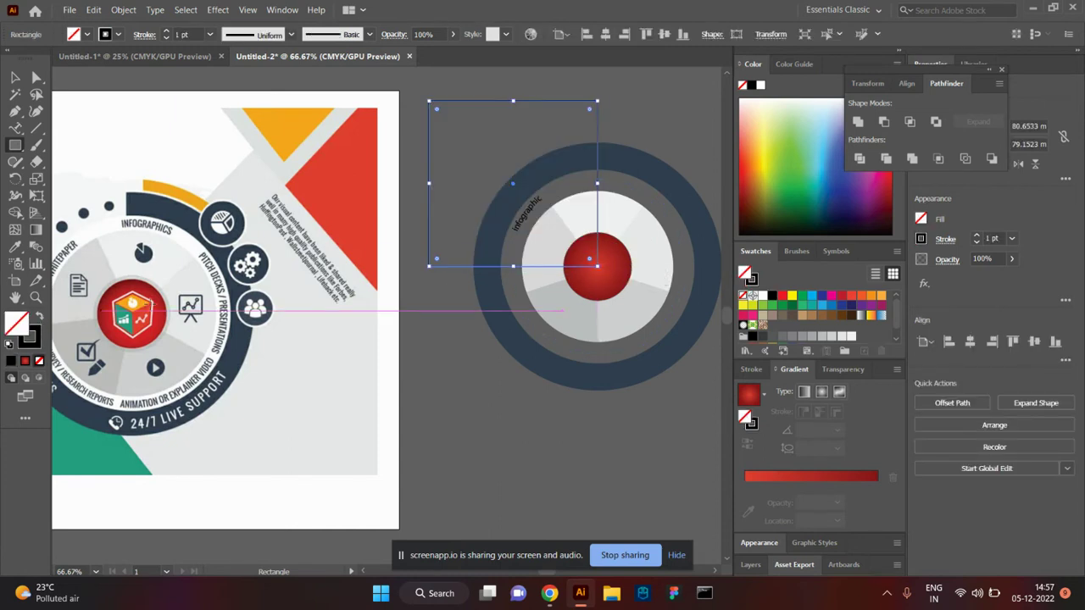
Subtract the square from the dark ring with Pathfinder Minus Front.
key("v")
left_click(504, 330, "shift")
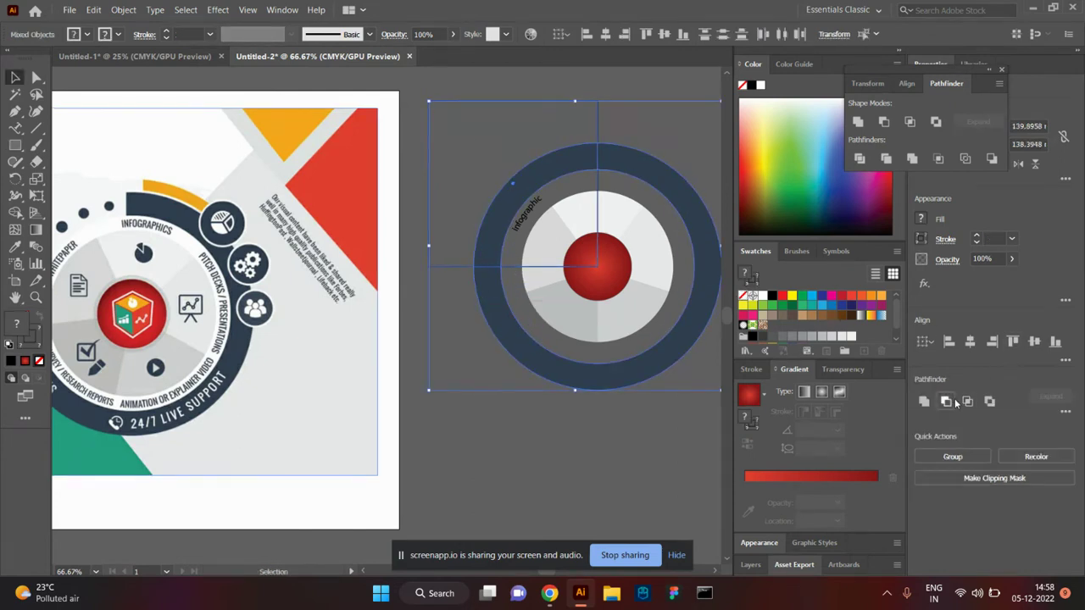
left_click(969, 401)
left_click(497, 476)
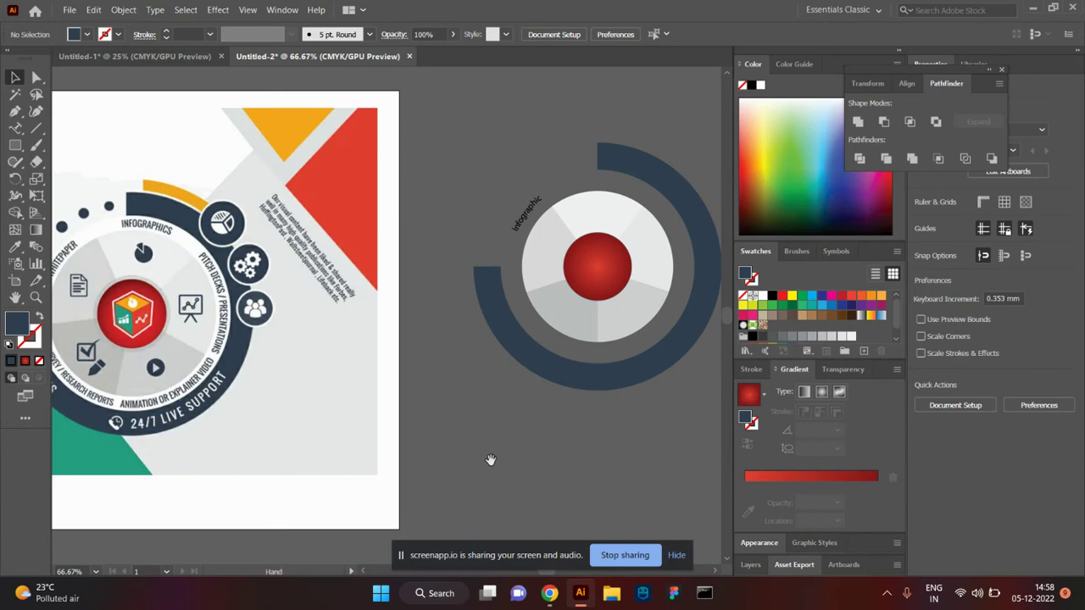
left_click_drag(490, 459, 436, 416)
left_click_drag(441, 378, 511, 407)
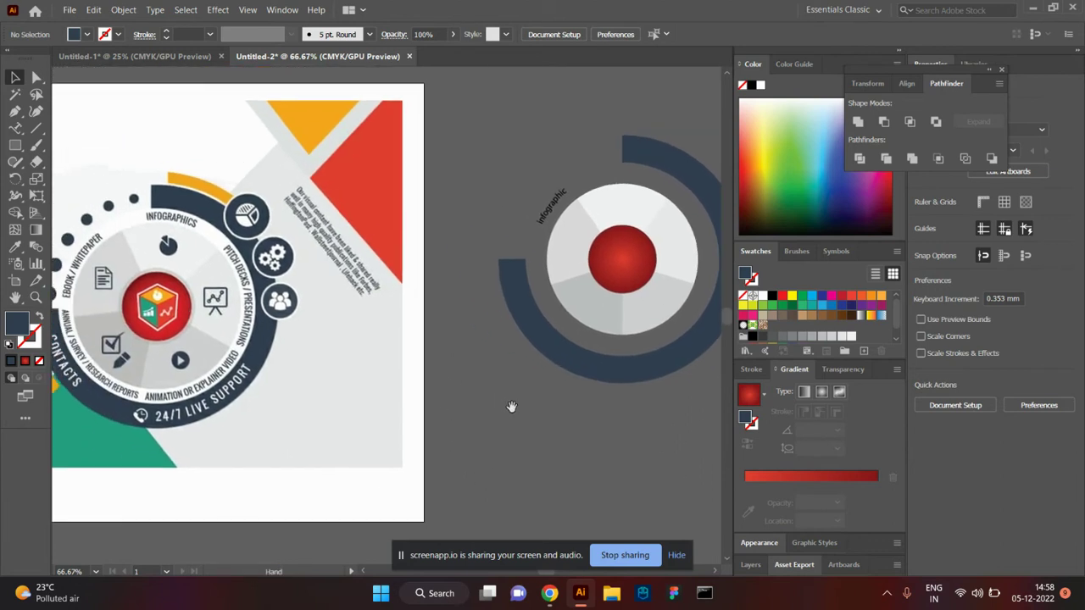
left_click_drag(508, 263, 433, 272)
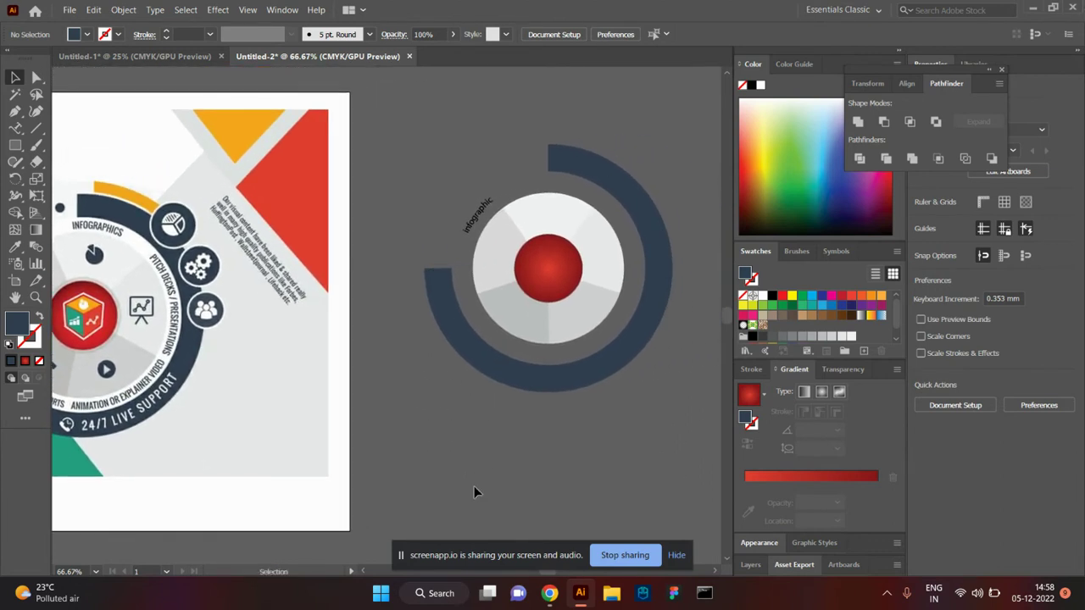
left_click_drag(158, 315, 250, 320)
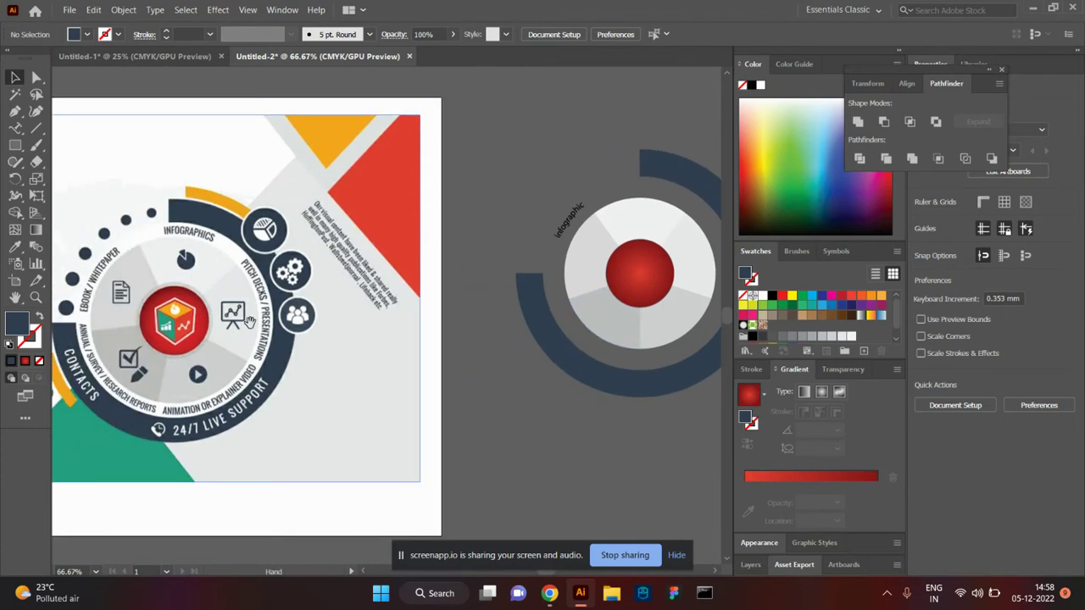
left_click_drag(332, 337, 237, 342)
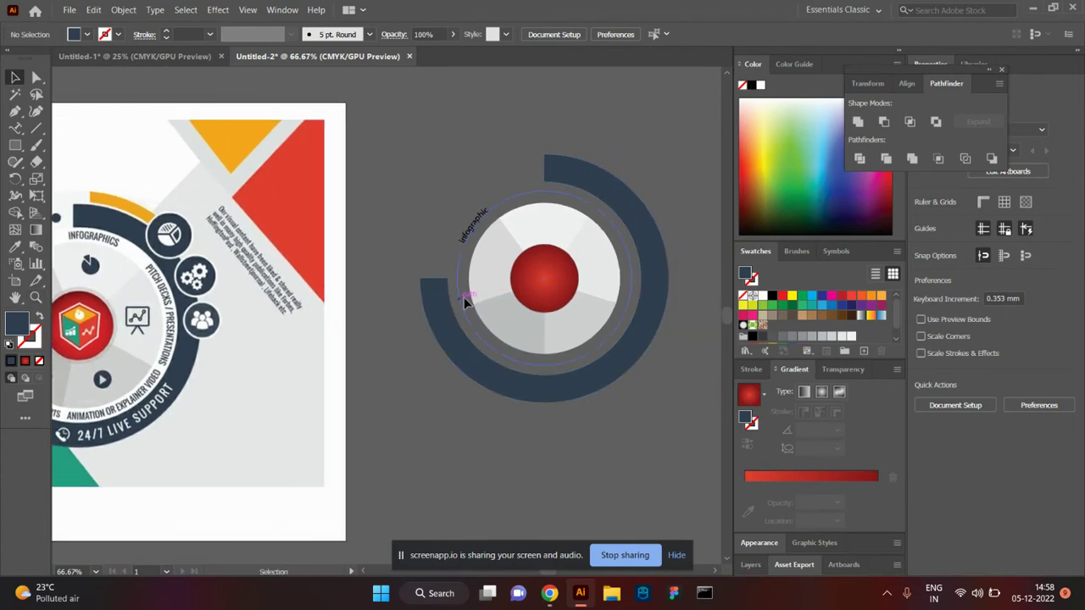
Undo and reapply Minus Front so the ring's upper-left quarter is removed.
left_click(544, 276)
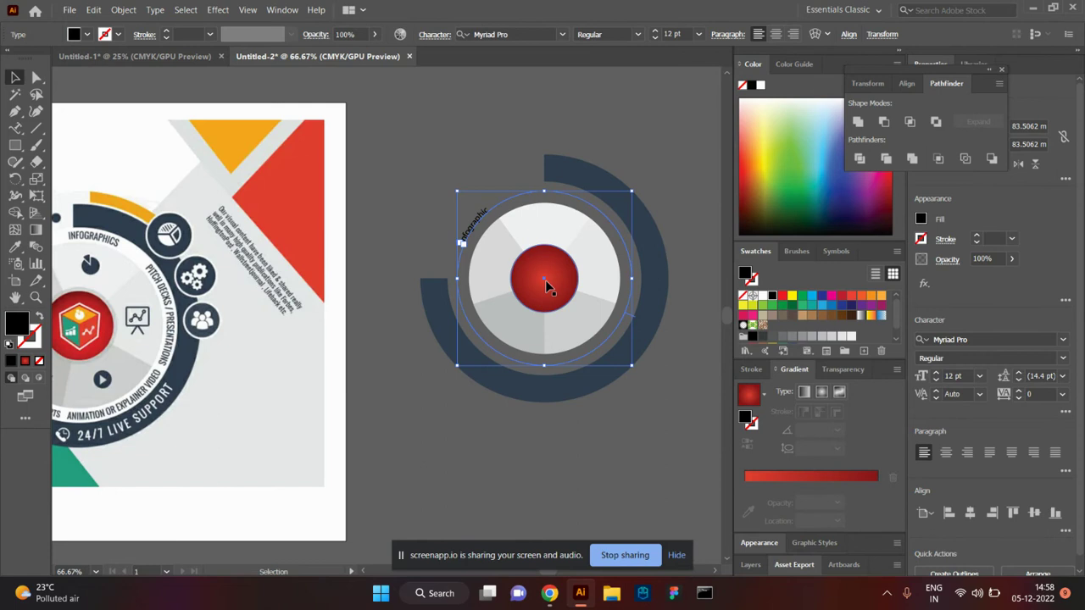
key("ctrl+z")
key("ctrl+z")
key("ctrl+z")
key("ctrl+z")
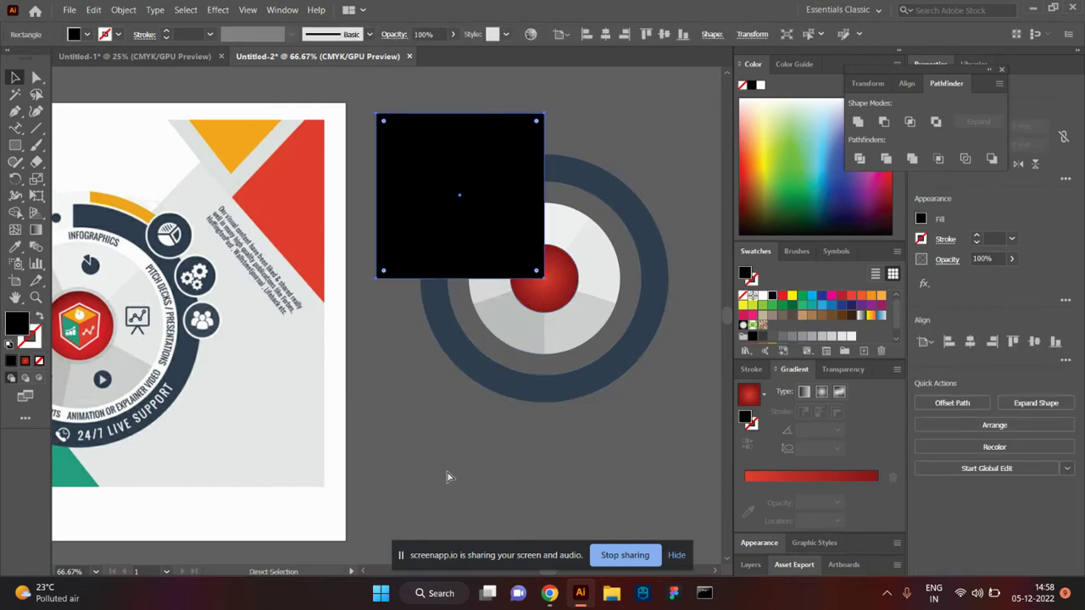
left_click(436, 312, "shift")
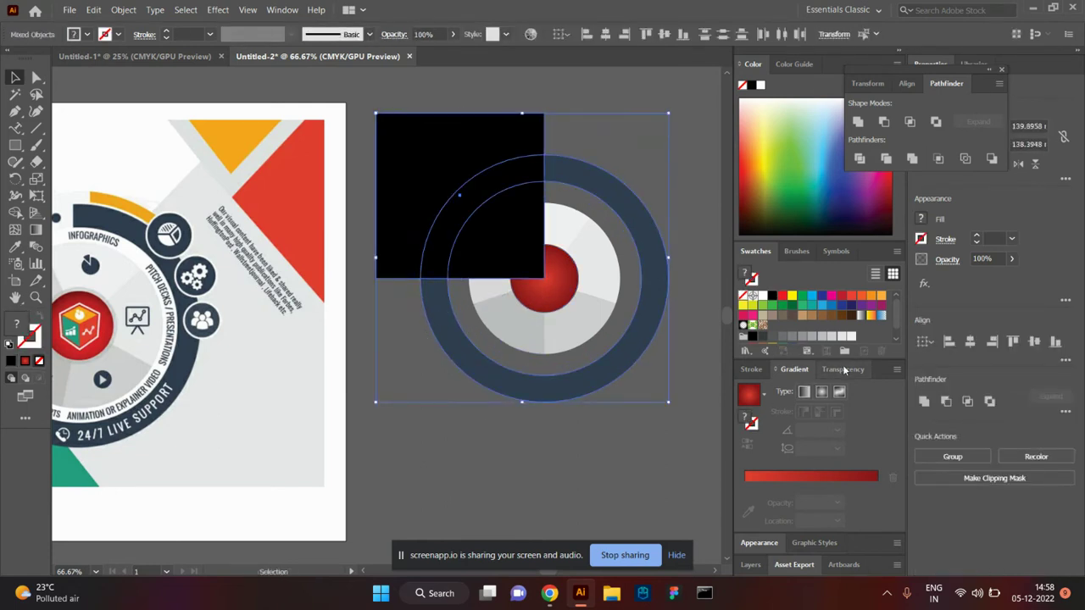
left_click(946, 401)
left_click(445, 470)
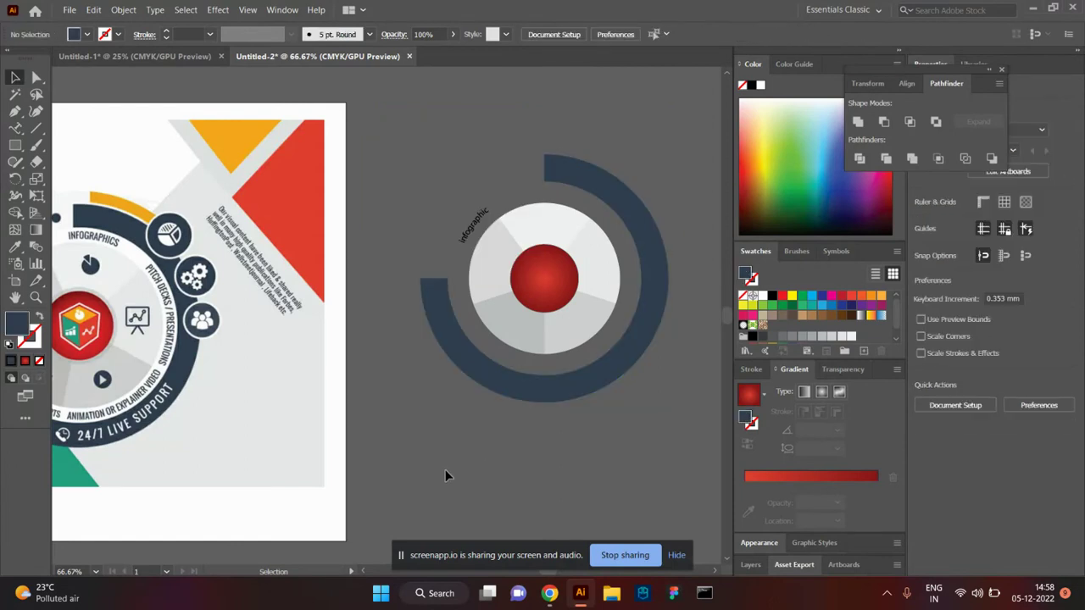
left_click(531, 284)
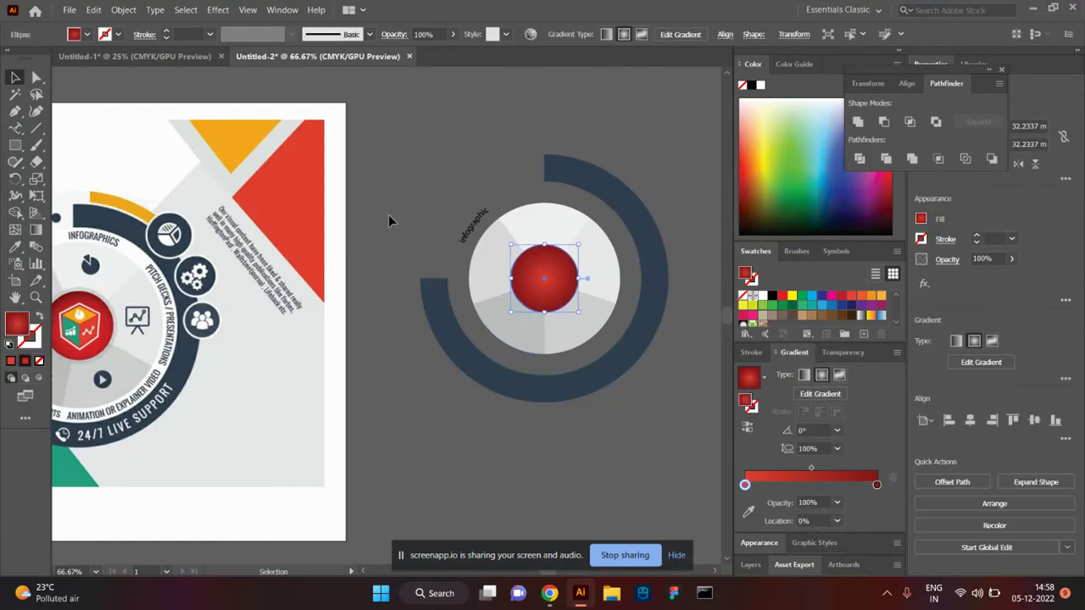
Scale a copy of the centre circle up to ring size with no fill and a thin red stroke.
key("a")
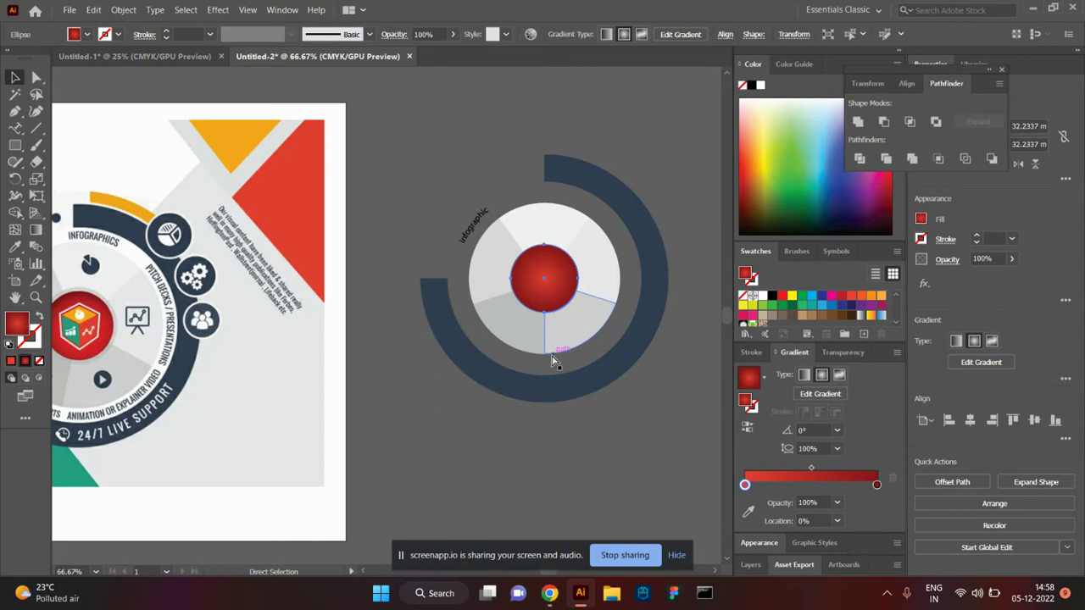
key("ctrl")
left_click_drag(579, 245, 657, 163)
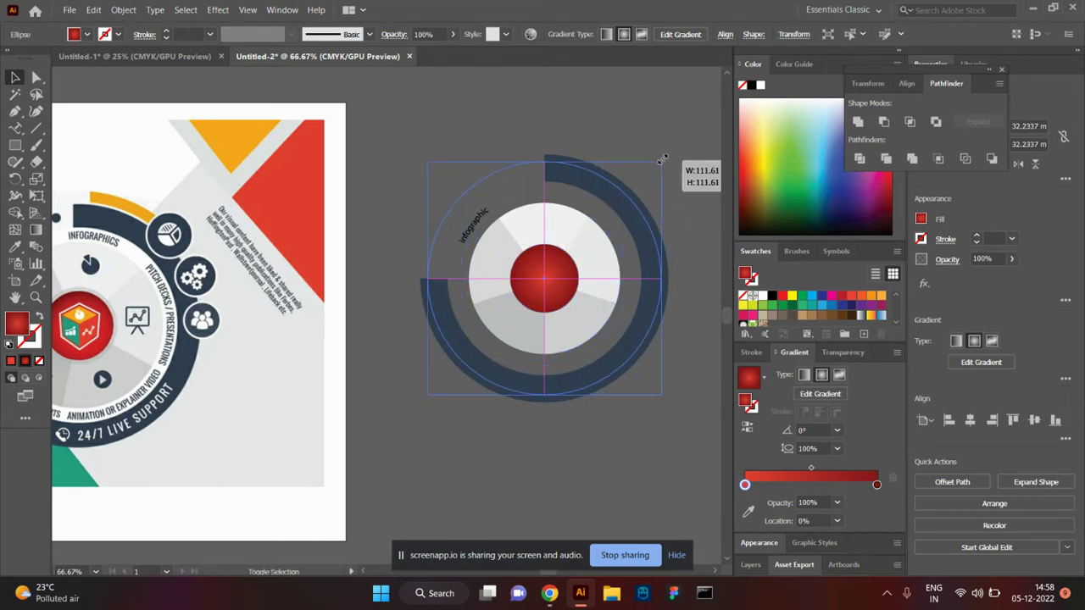
left_click_drag(657, 163, 655, 168)
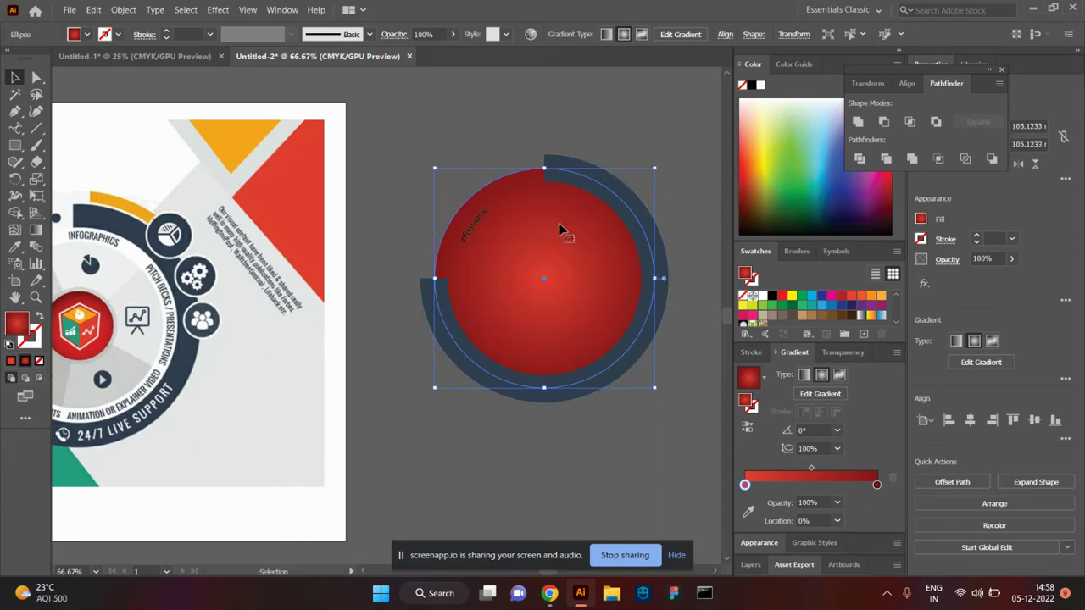
left_click(39, 361)
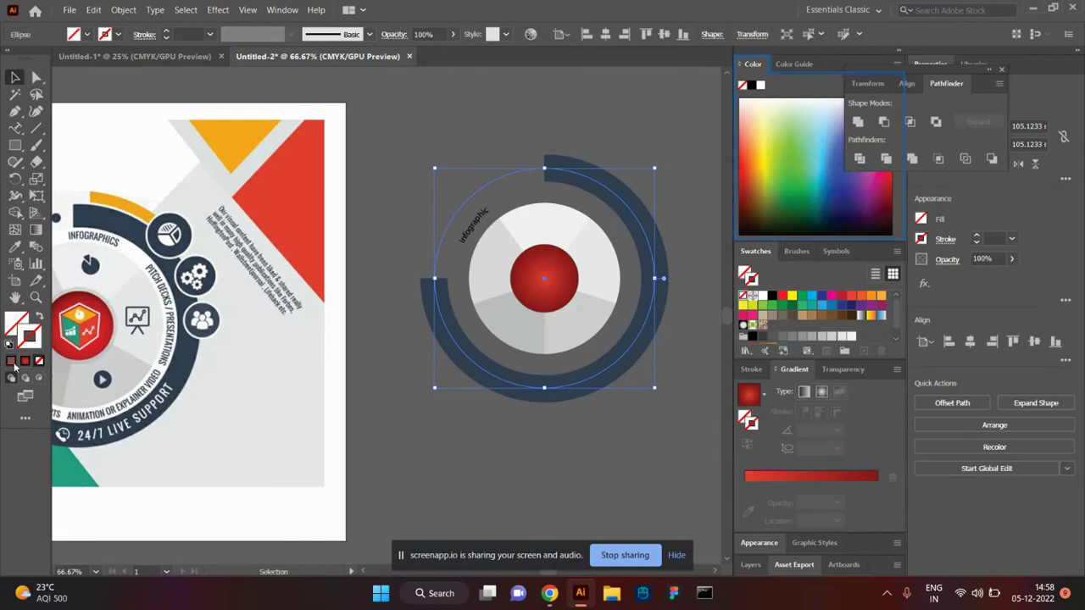
left_click(28, 337)
left_click(520, 452)
mouse_move(469, 467)
left_mouse_down()
mouse_move(492, 462)
mouse_move(381, 291)
left_mouse_up()
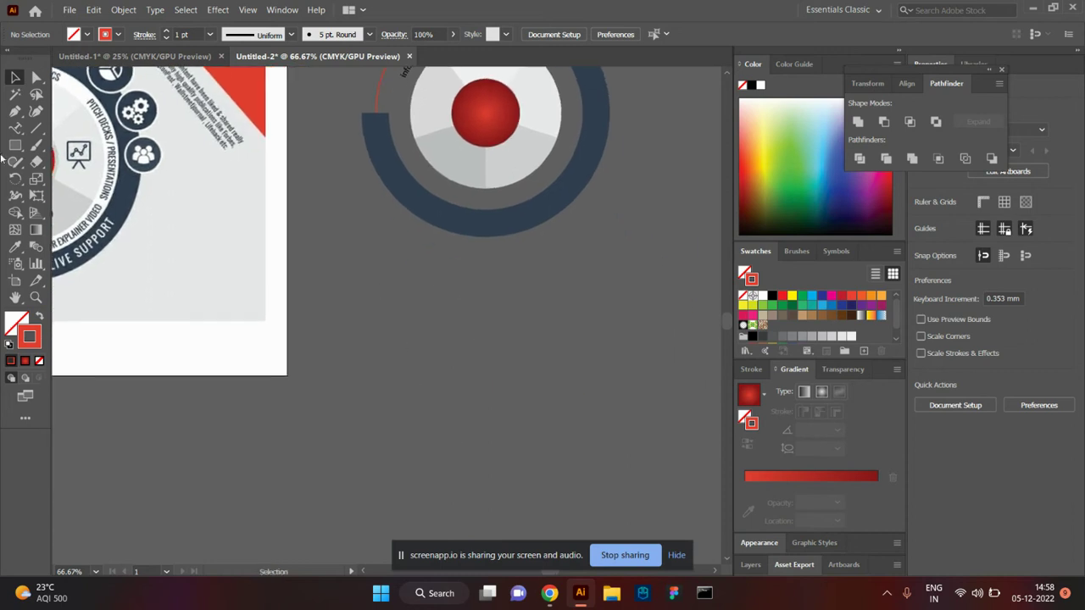
Draw a small dot below the wheel with the red radial gradient and no outline.
key("l")
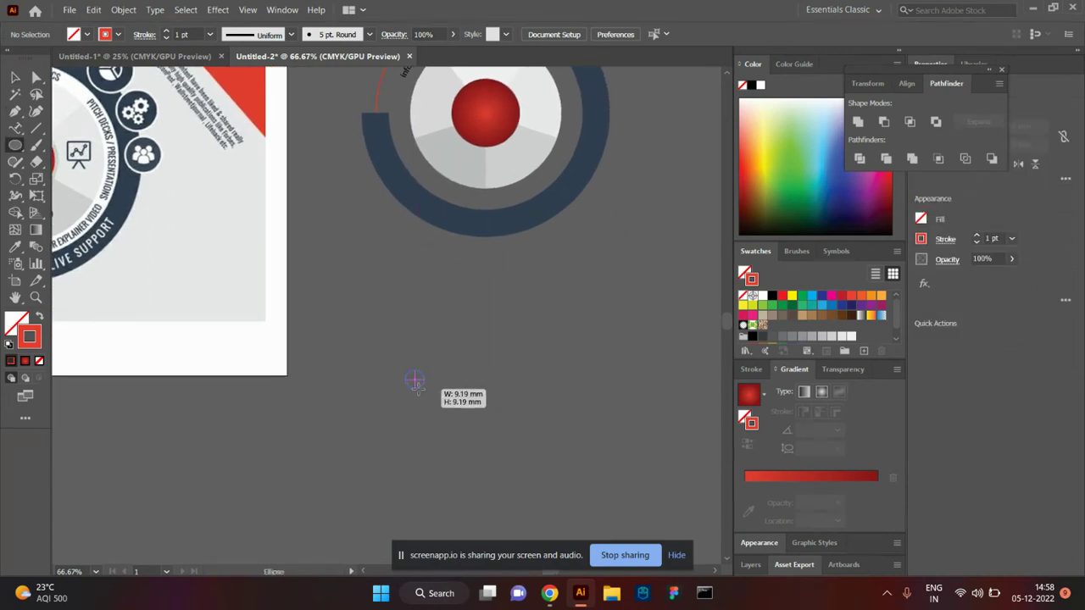
left_click_drag(426, 388, 427, 389)
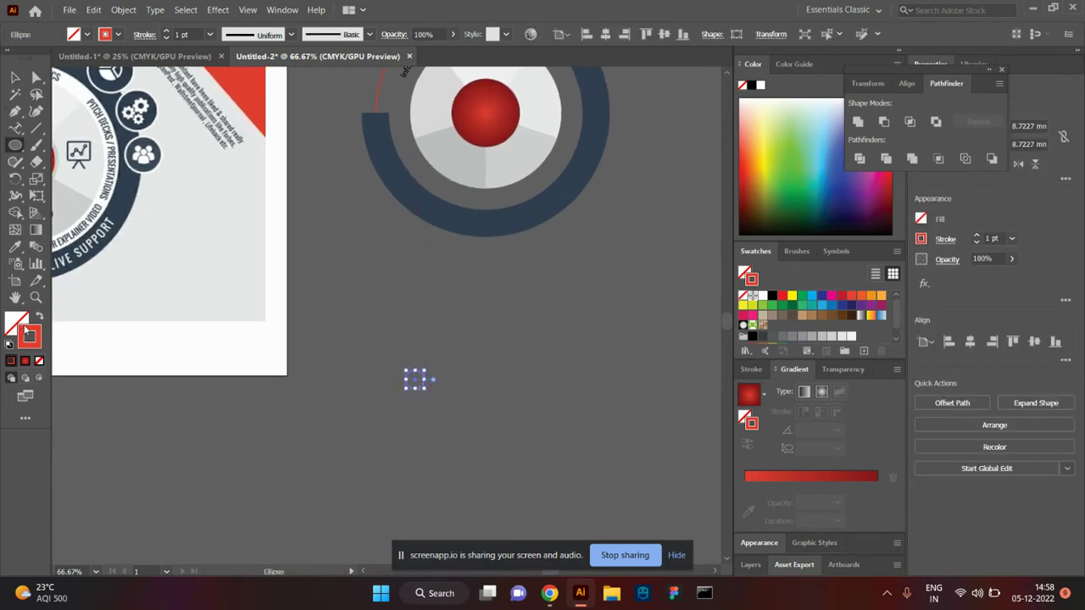
left_click(39, 319)
key("period")
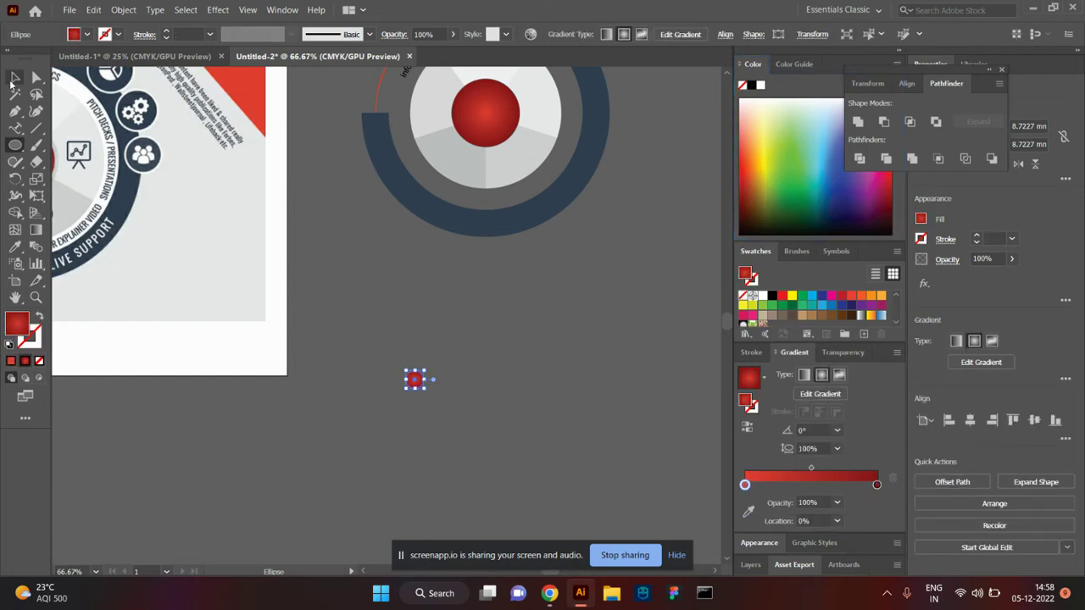
left_click(14, 78)
Duplicate the dot to the right and blend the two into a row (Ctrl+Alt+B).
left_click_drag(416, 381, 588, 382)
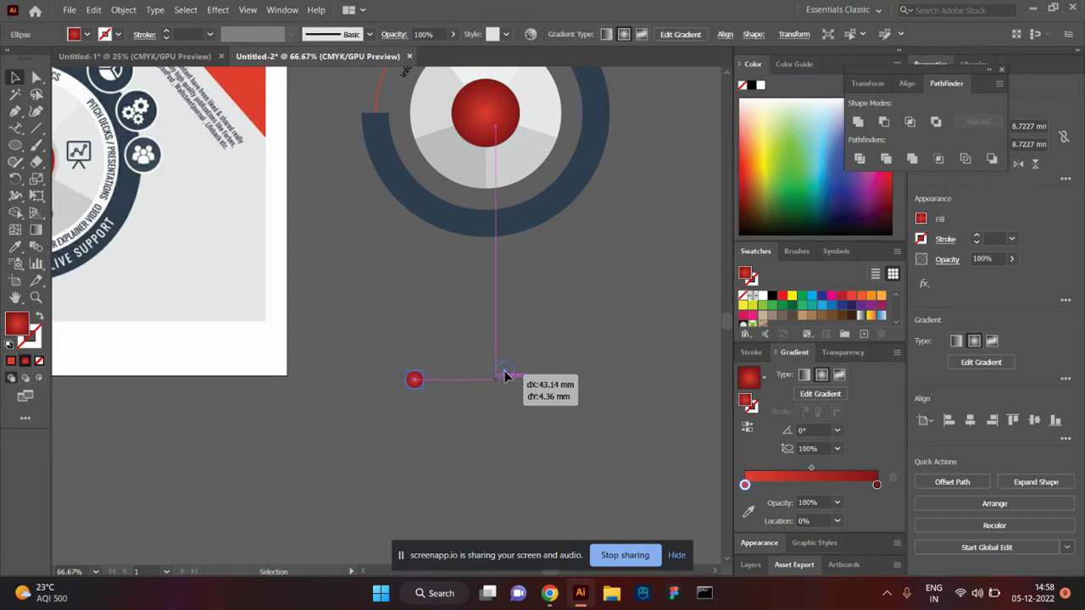
left_click(593, 405)
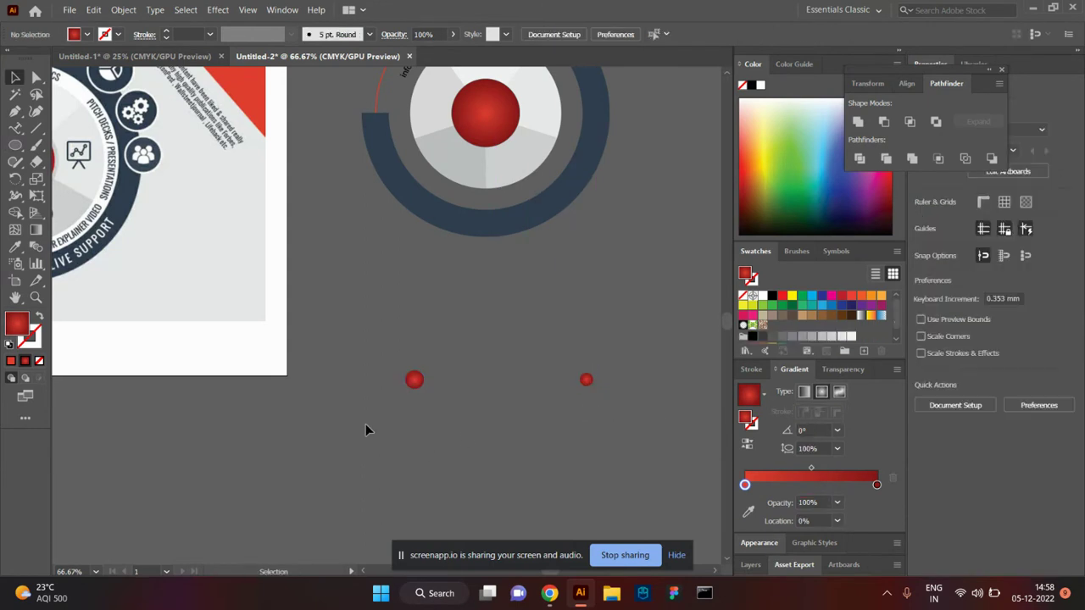
key("ctrl+a")
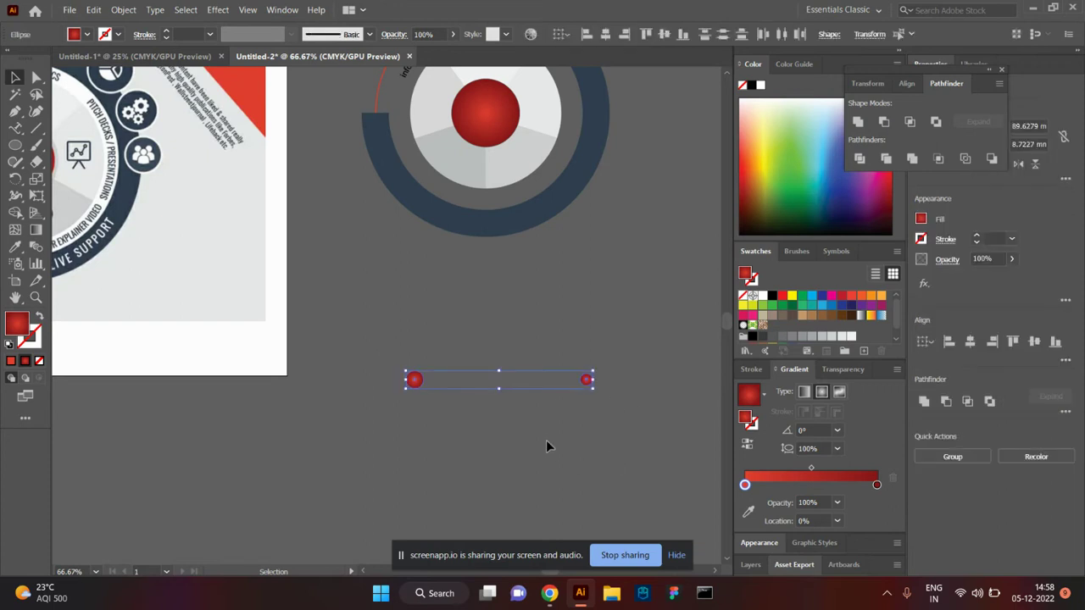
key("a")
key("alt+ctrl+b")
left_click(535, 423)
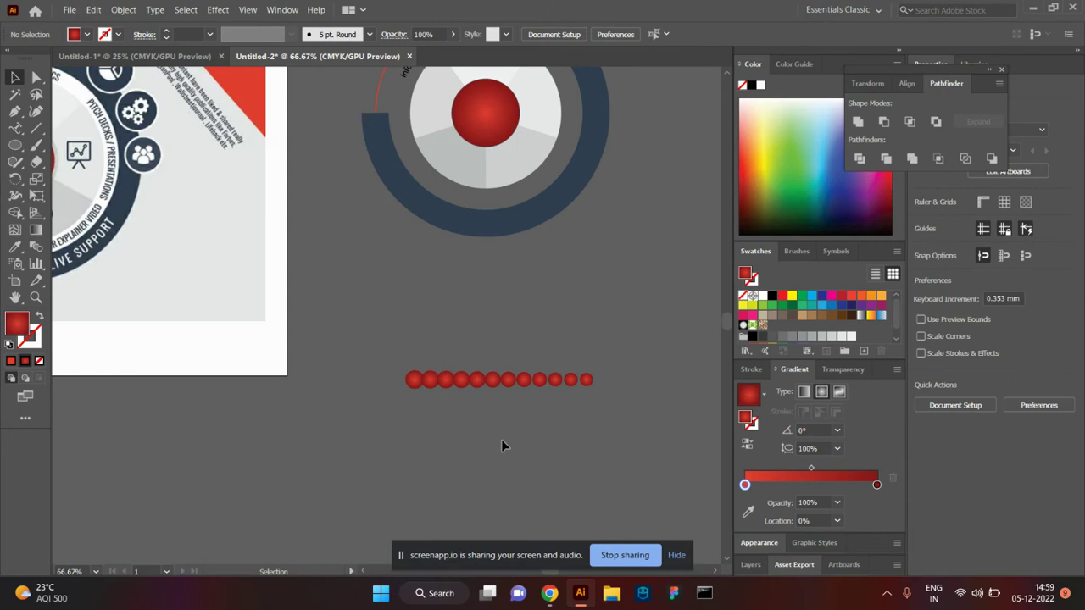
left_click_drag(502, 442, 512, 476)
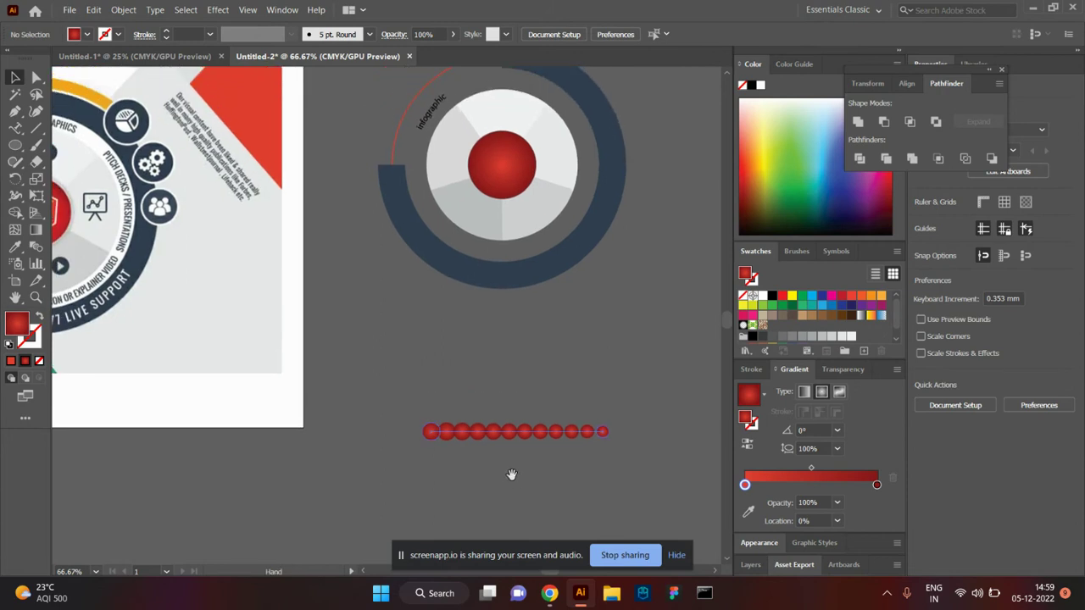
mouse_move(350, 406)
left_mouse_down()
mouse_move(581, 455)
mouse_move(460, 380)
mouse_move(371, 373)
mouse_move(368, 390)
left_mouse_up()
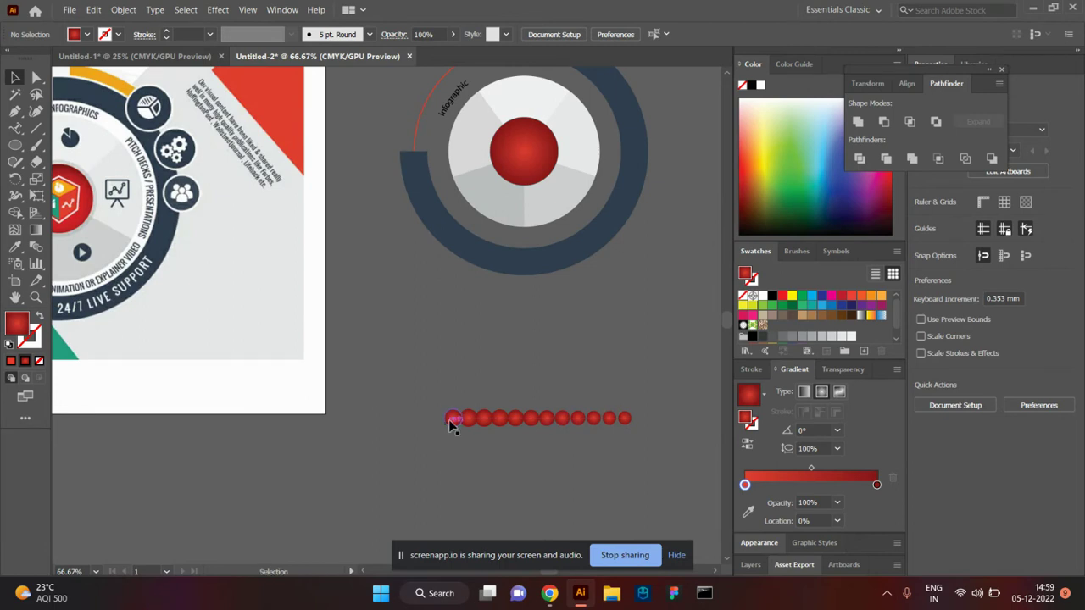
left_click_drag(558, 424, 529, 442)
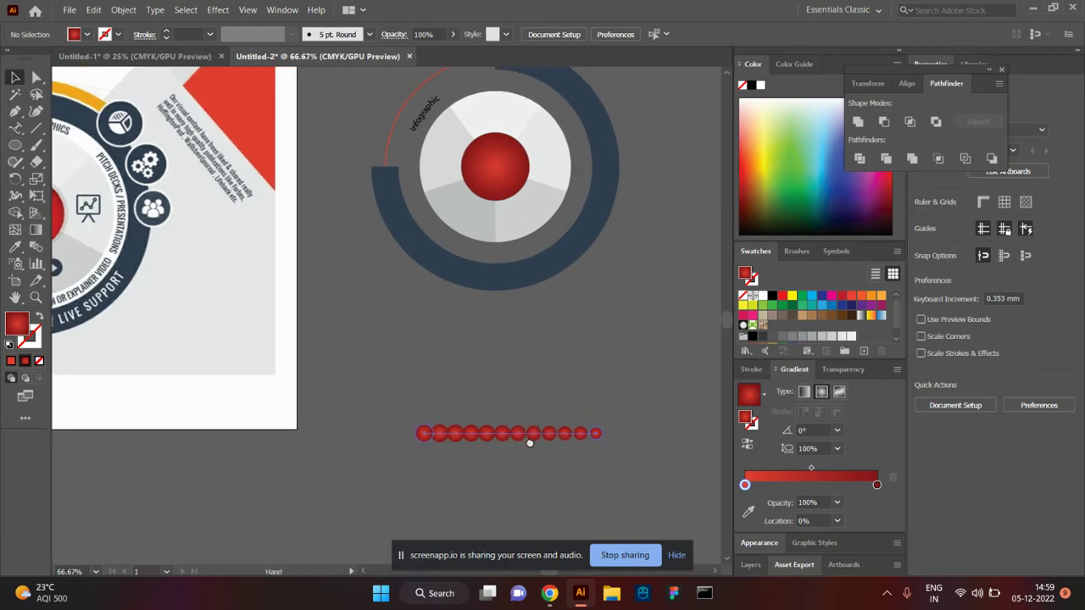
key("space")
left_click(529, 434)
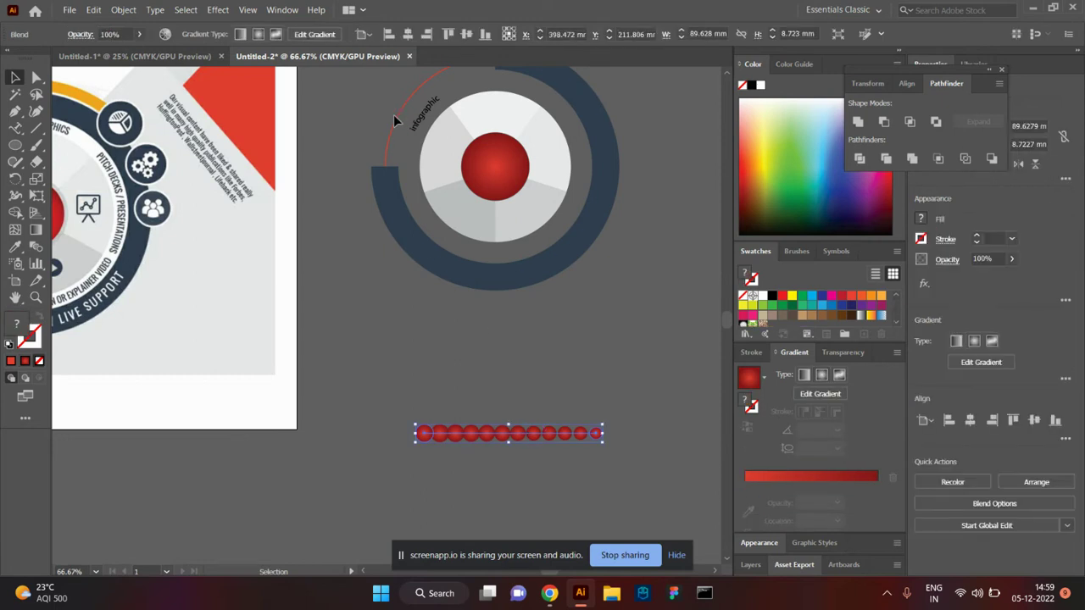
left_click(394, 126, "shift")
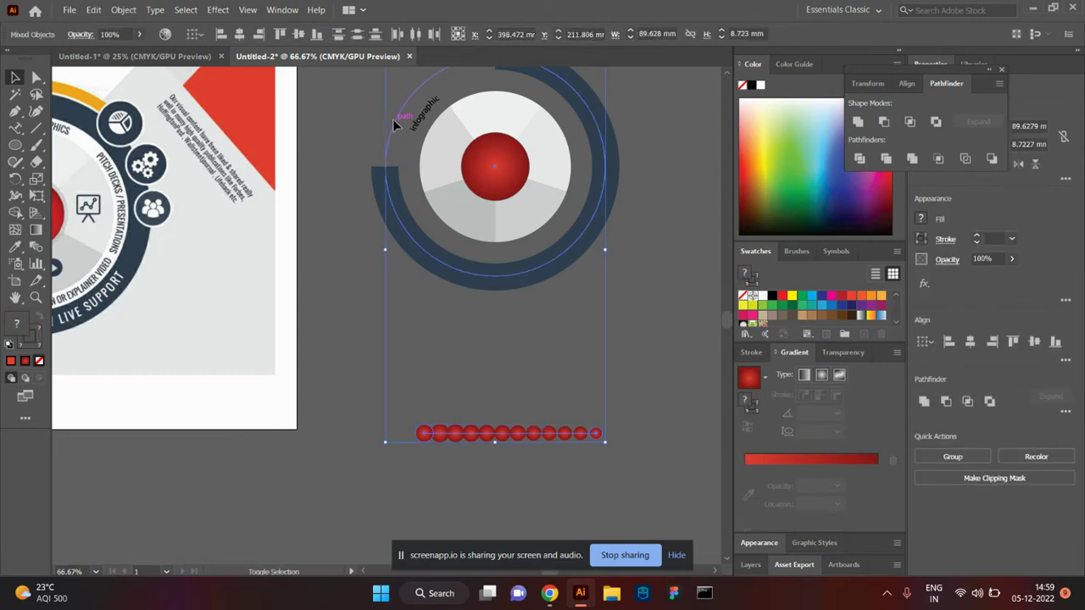
left_click(132, 13)
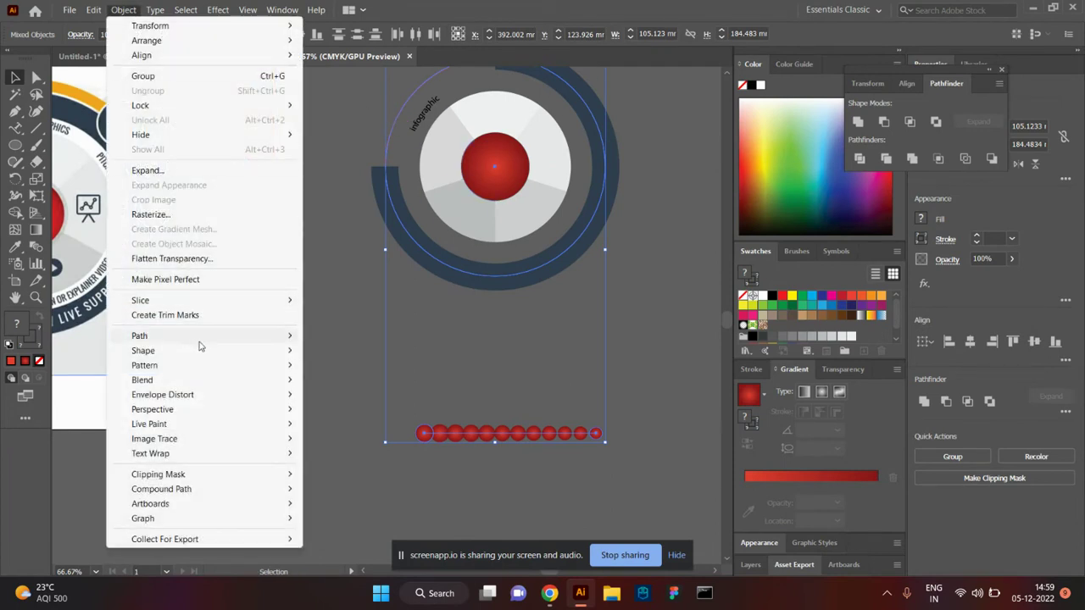
mouse_move(142, 380)
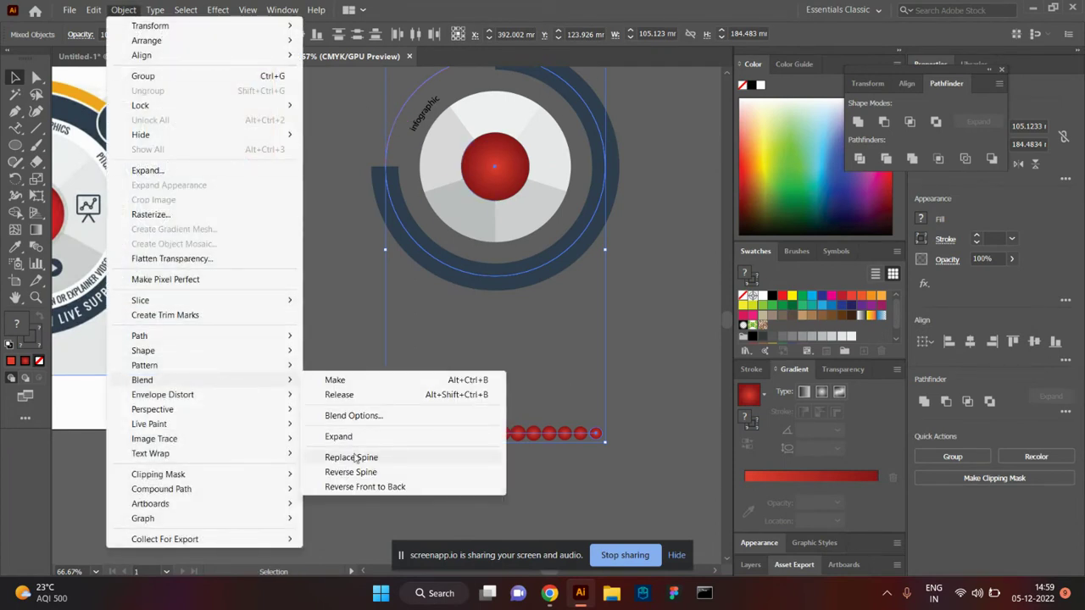
left_click(353, 457)
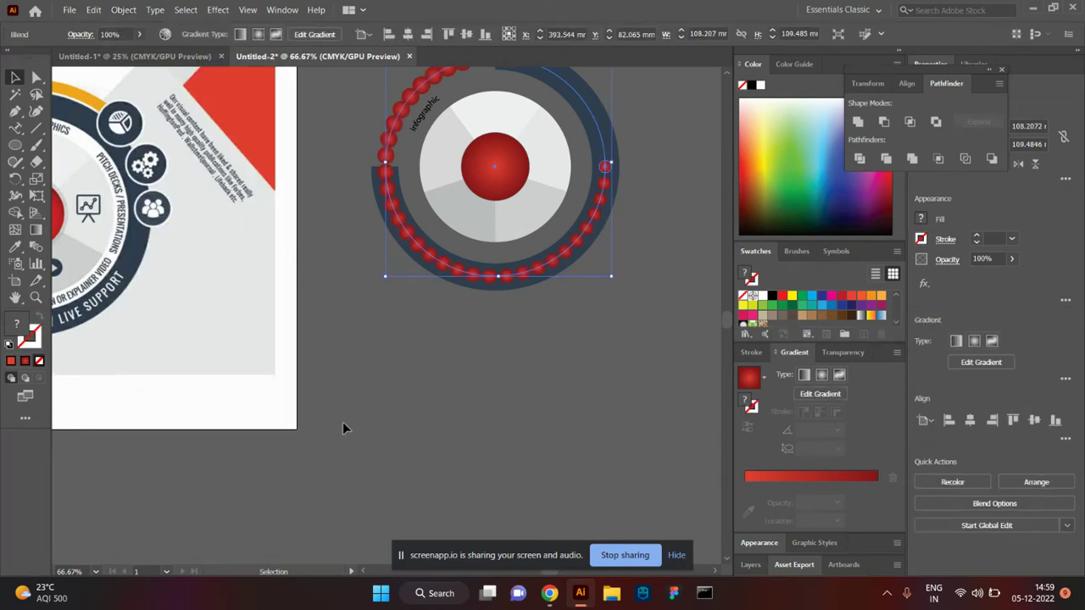
left_click(353, 359)
left_click_drag(362, 263, 362, 348)
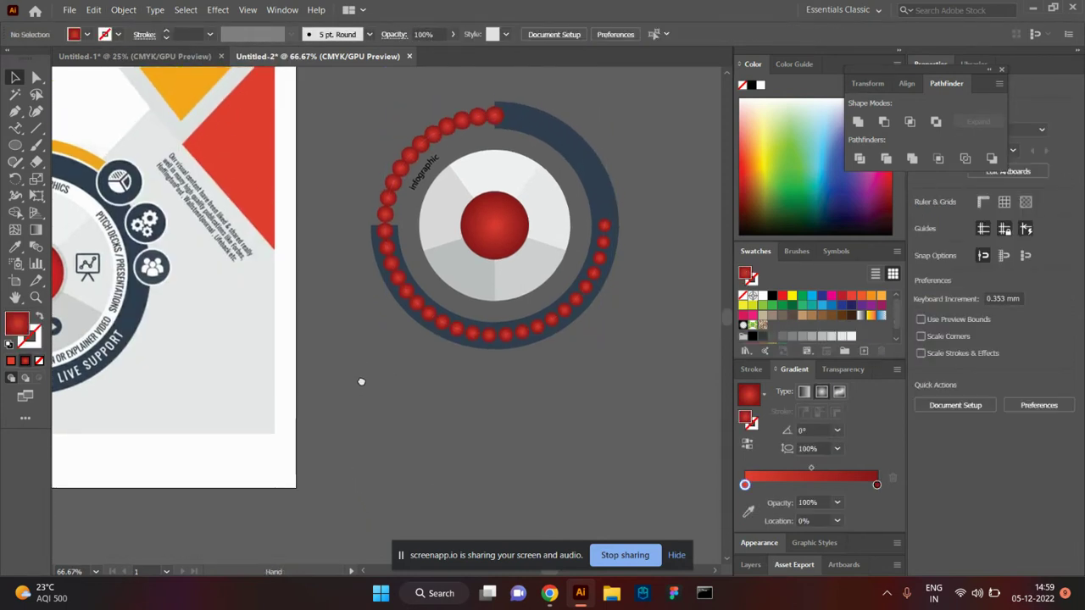
left_click(394, 219)
key("ctrl+z")
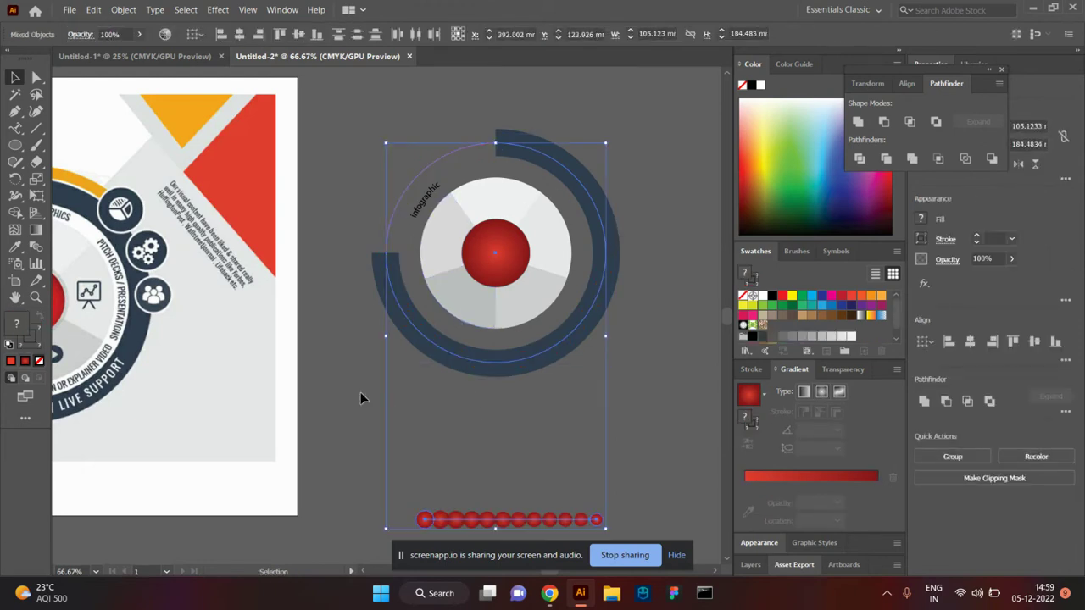
Delete the thin circle's right and bottom anchors, leaving a selected top-left quarter arc.
left_click(360, 392)
left_click(385, 235)
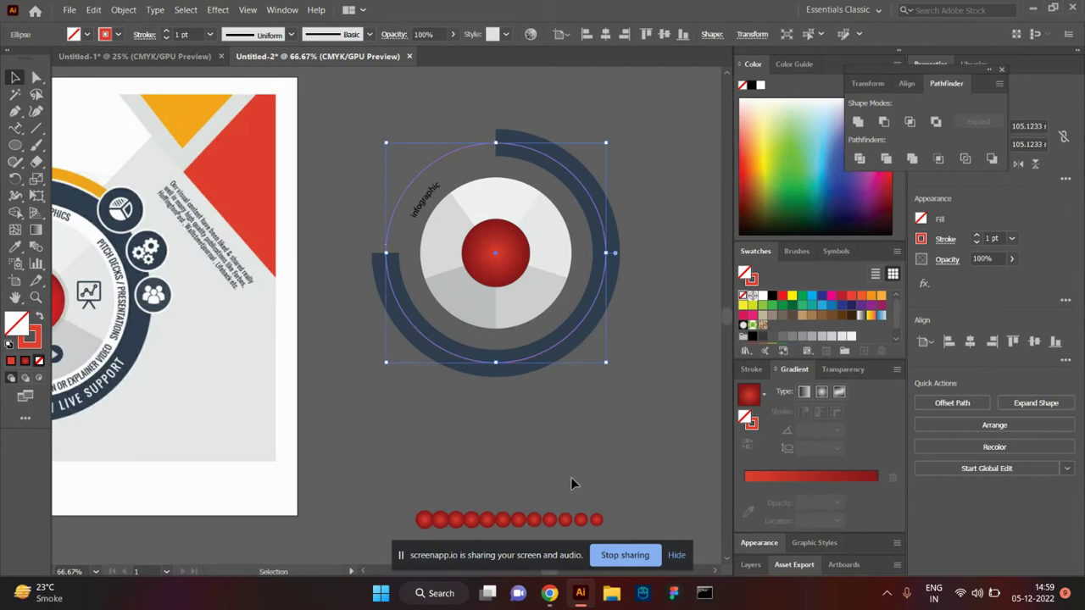
key("a")
left_click(609, 258)
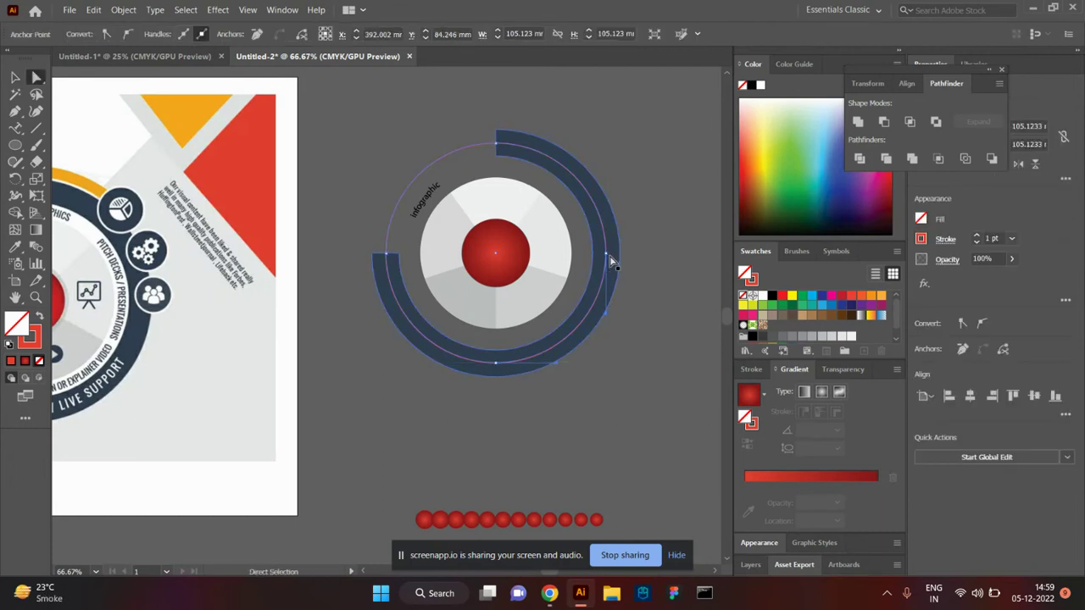
left_click(607, 256)
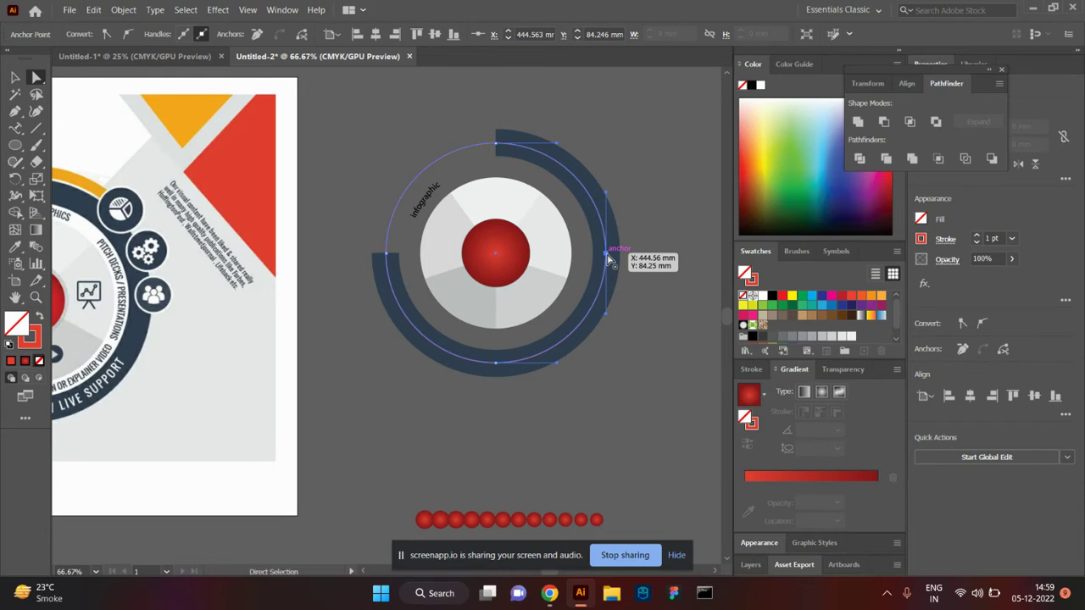
key("Delete")
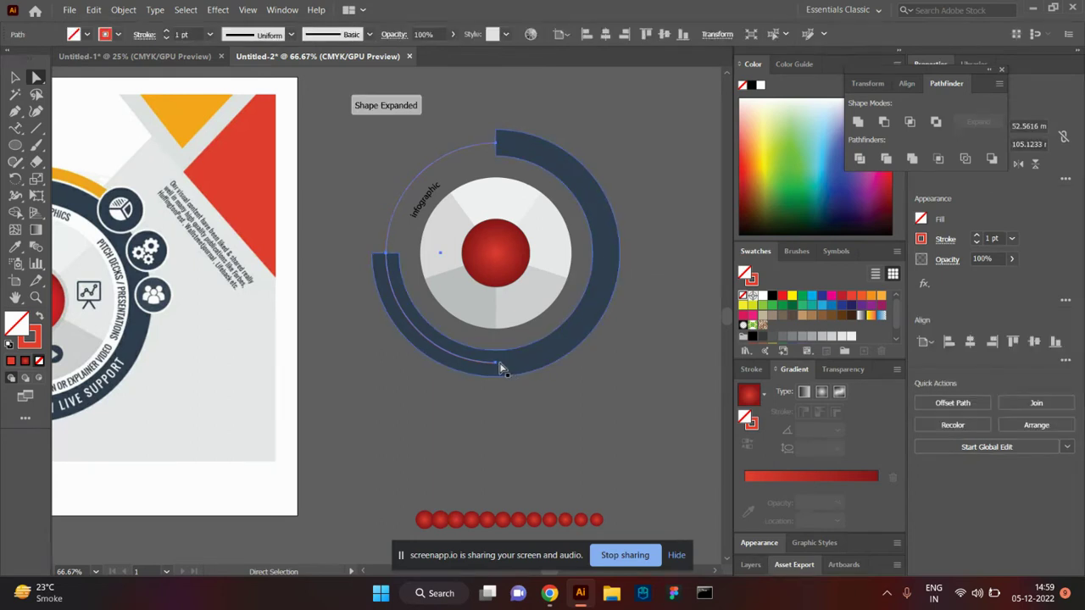
left_click(496, 363)
key("Delete")
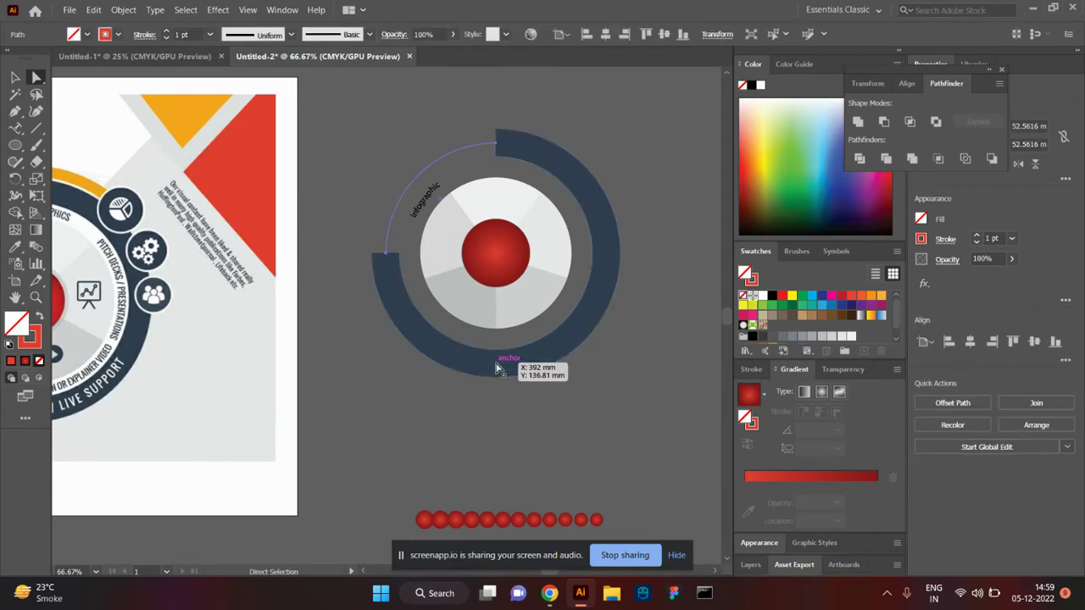
left_click(462, 421)
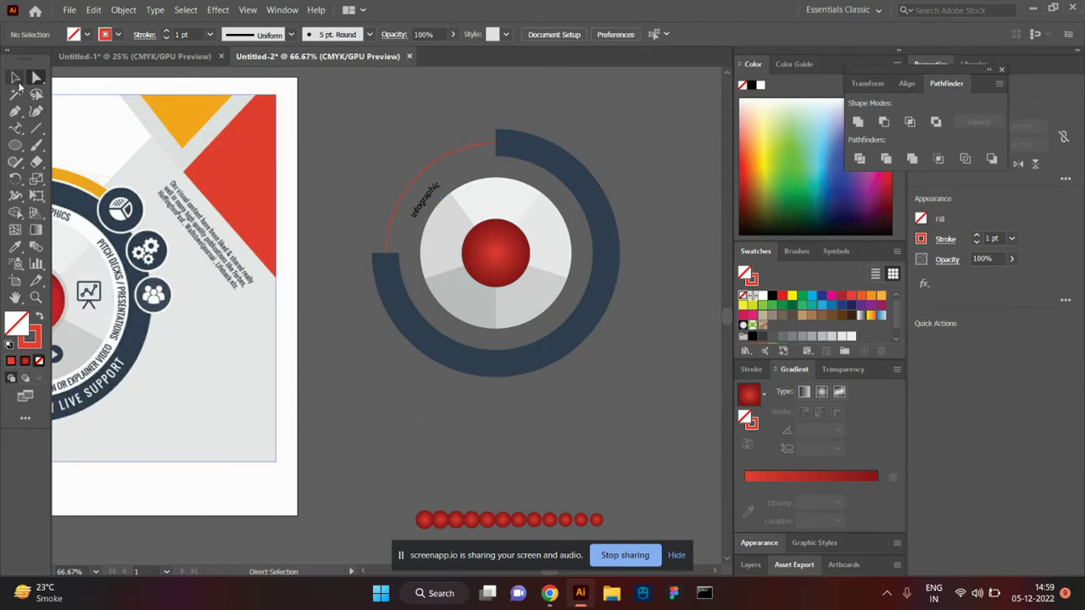
key("v")
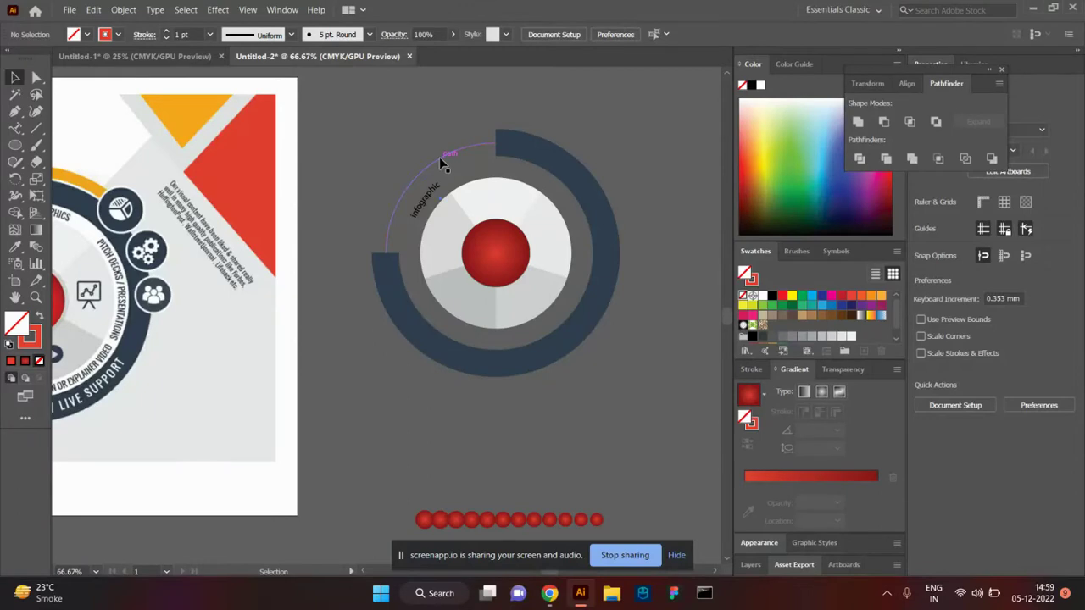
left_click(439, 157)
Replace the dot blend's spine with the quarter arc, then reverse the spine.
left_click(512, 520, "shift")
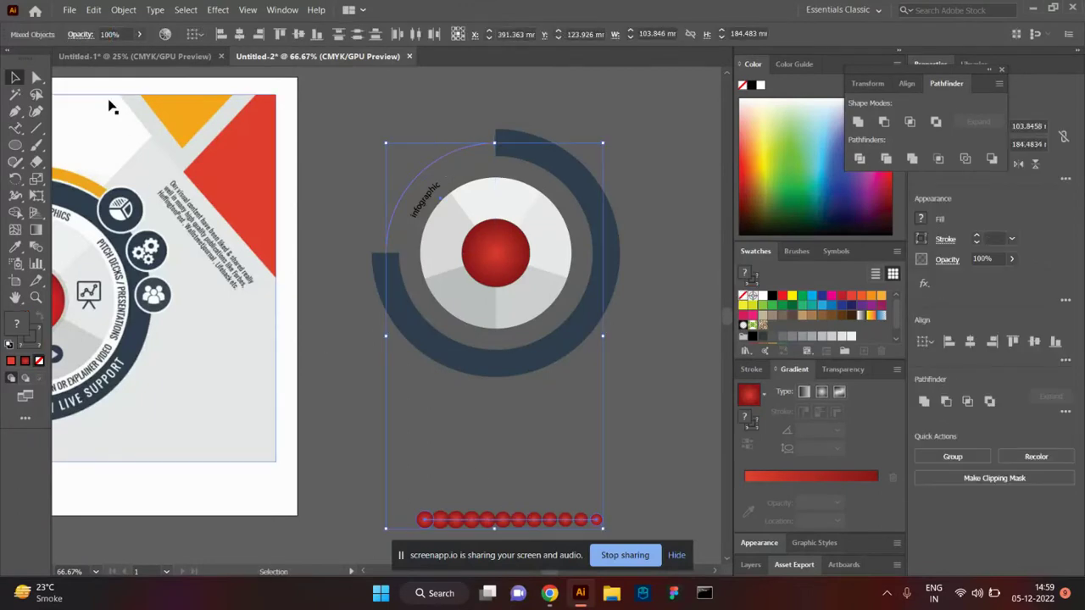
left_click(124, 10)
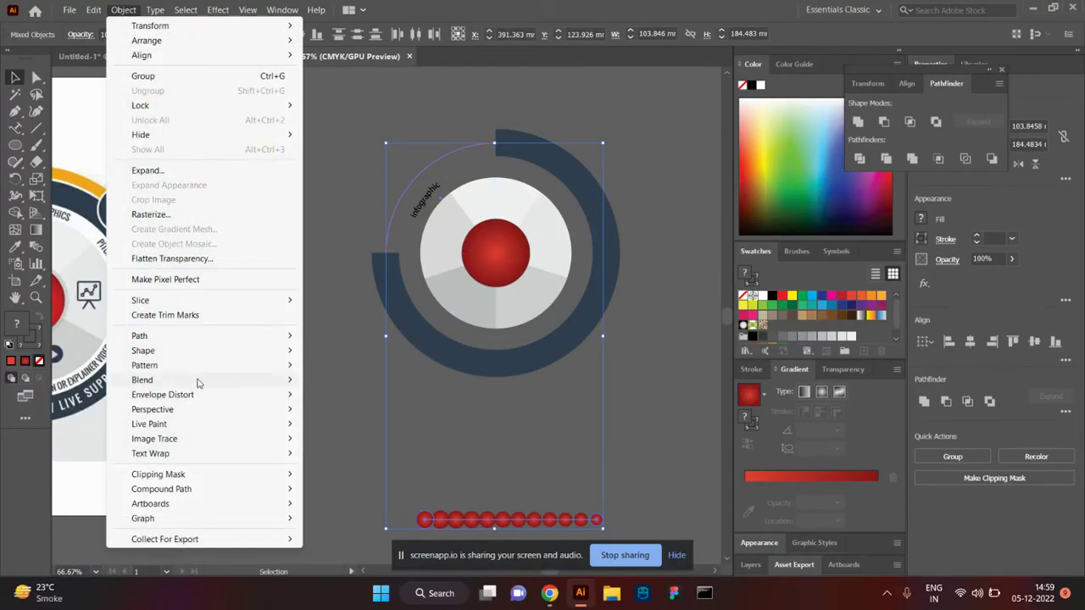
left_click(351, 458)
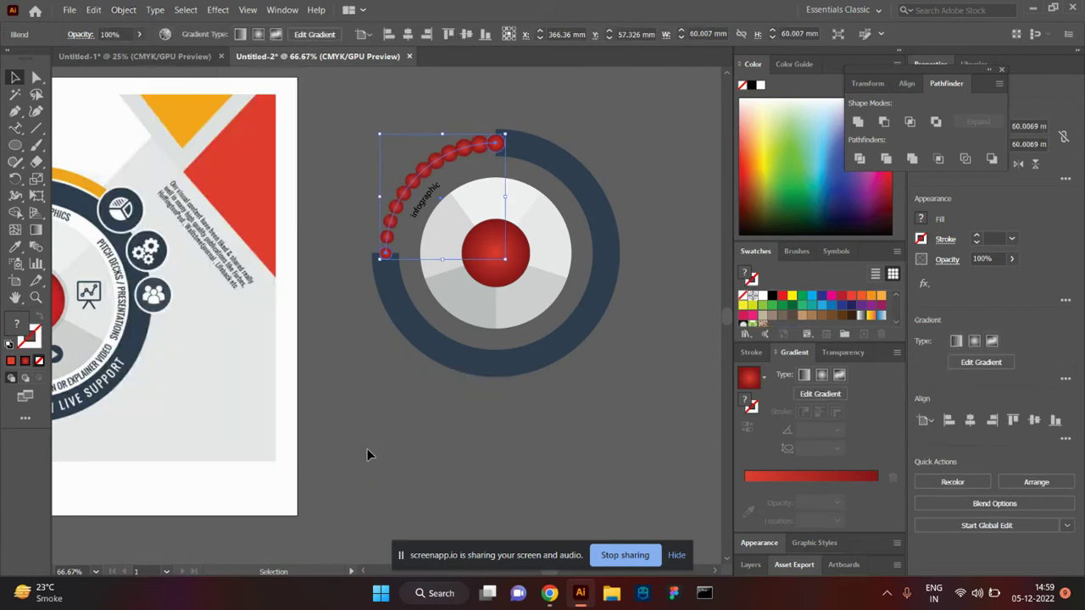
left_click(383, 254)
left_click(124, 10)
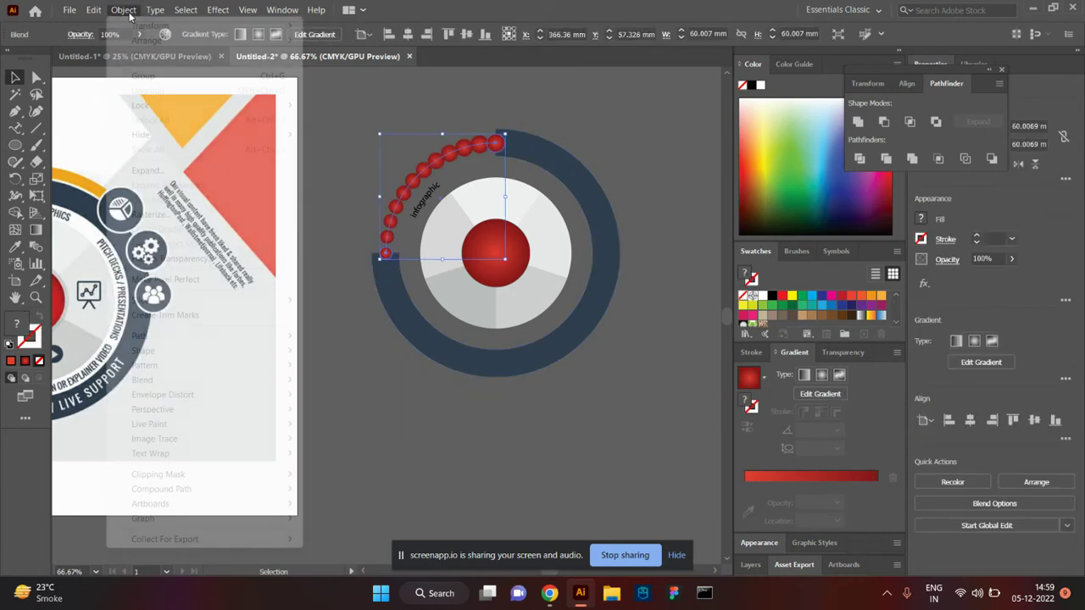
mouse_move(142, 379)
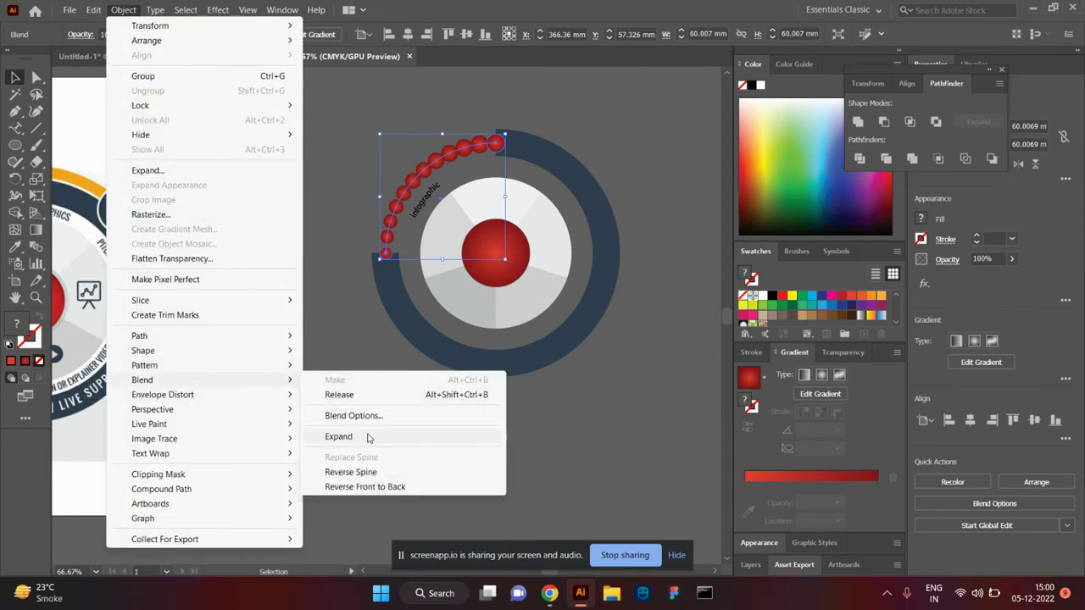
left_click(371, 475)
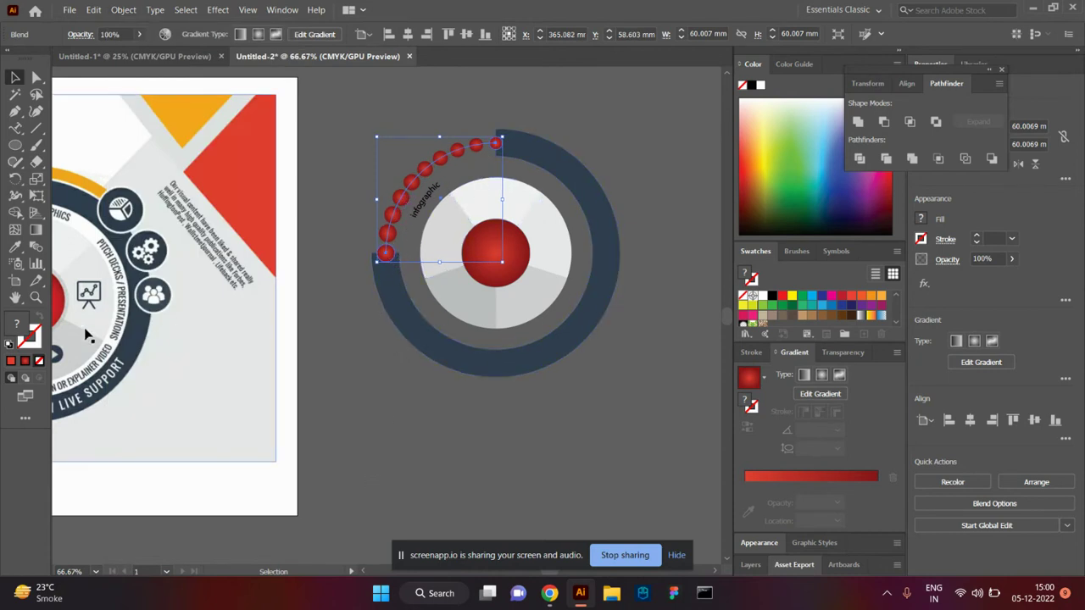
Set the blend spacing to Specified Steps 4.
double_click(36, 249)
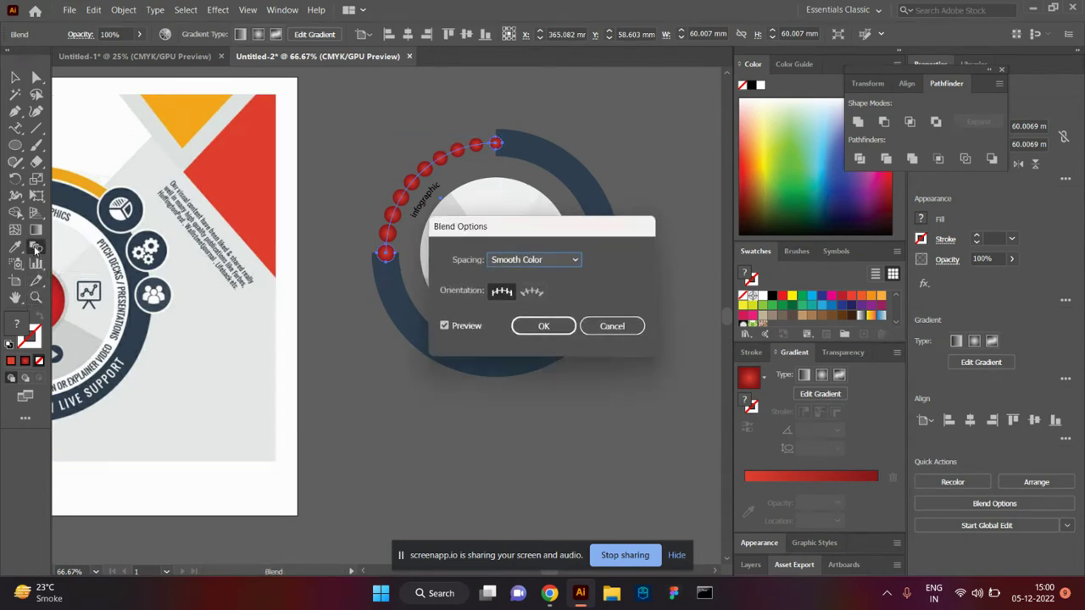
left_click(524, 259)
left_click(529, 291)
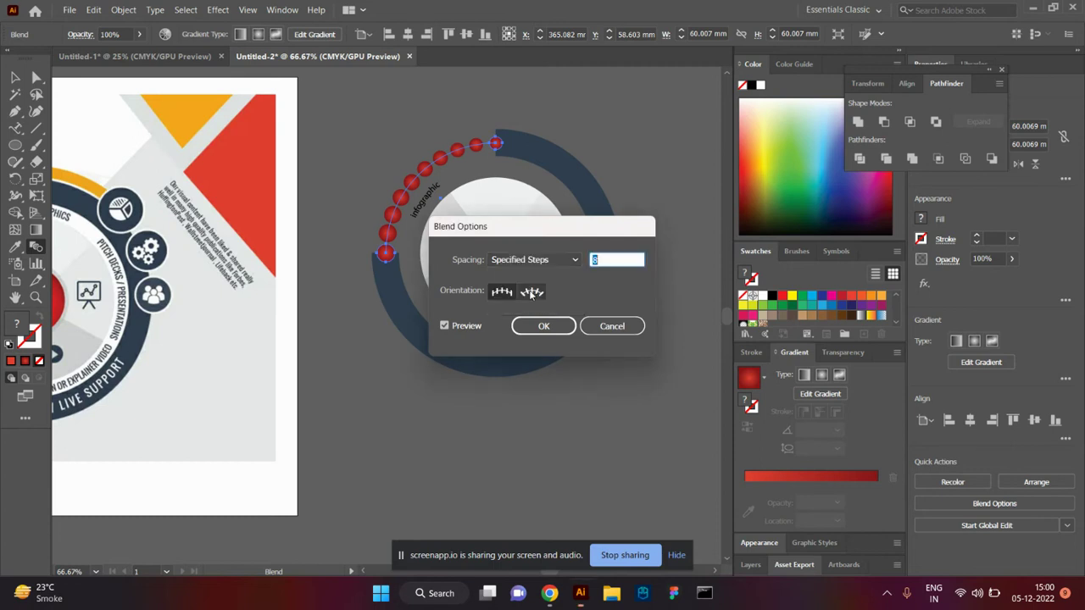
key("Down")
key("Down")
key("Down")
key("Down")
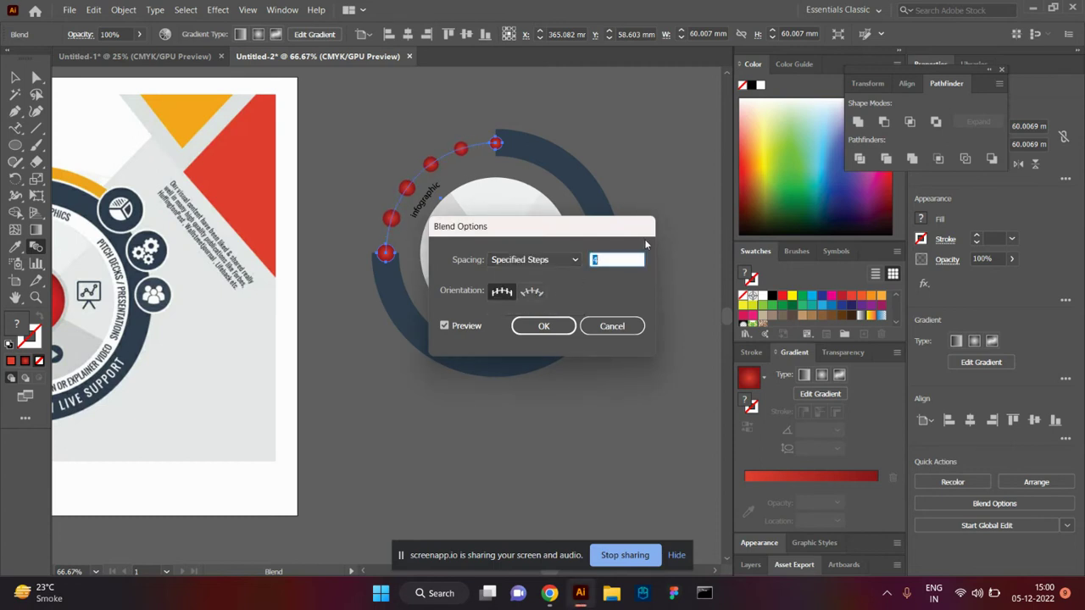
left_click(544, 329)
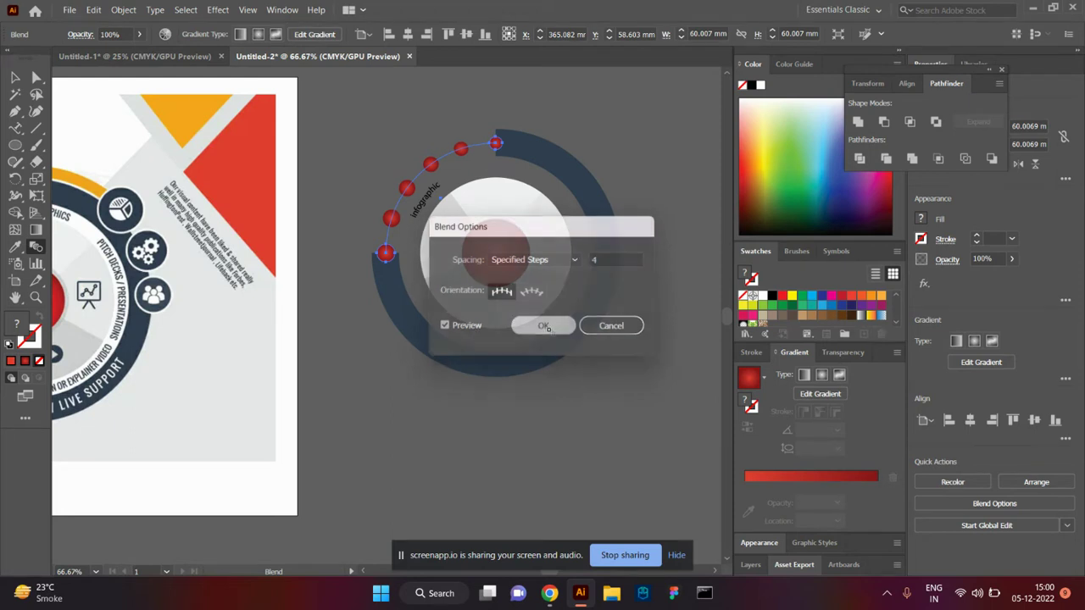
key("v")
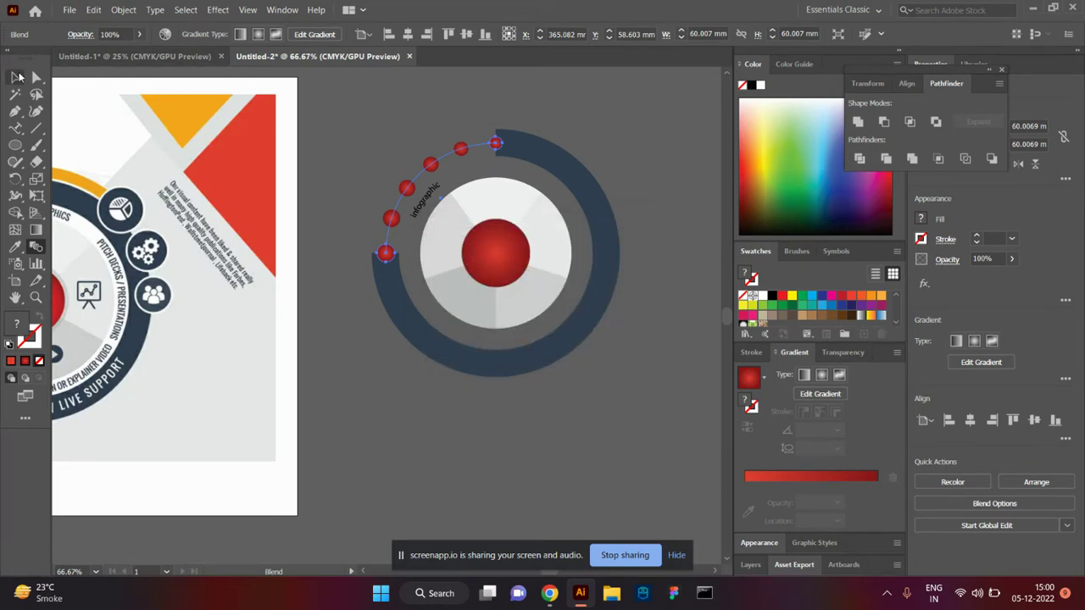
left_click(444, 458)
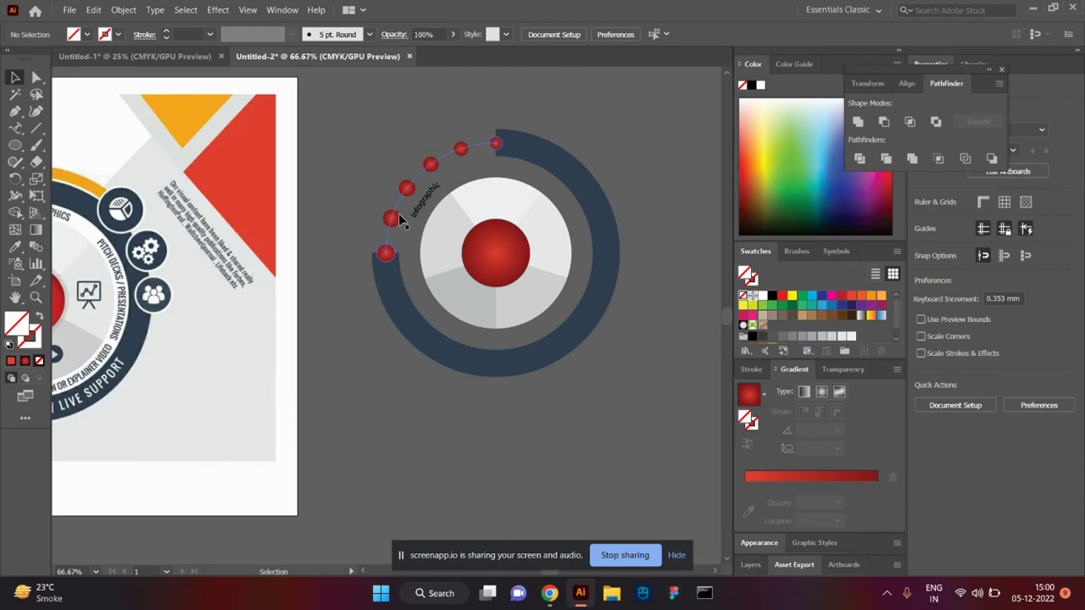
Select the red dot blend and zoom in close on its arc.
left_click(496, 145)
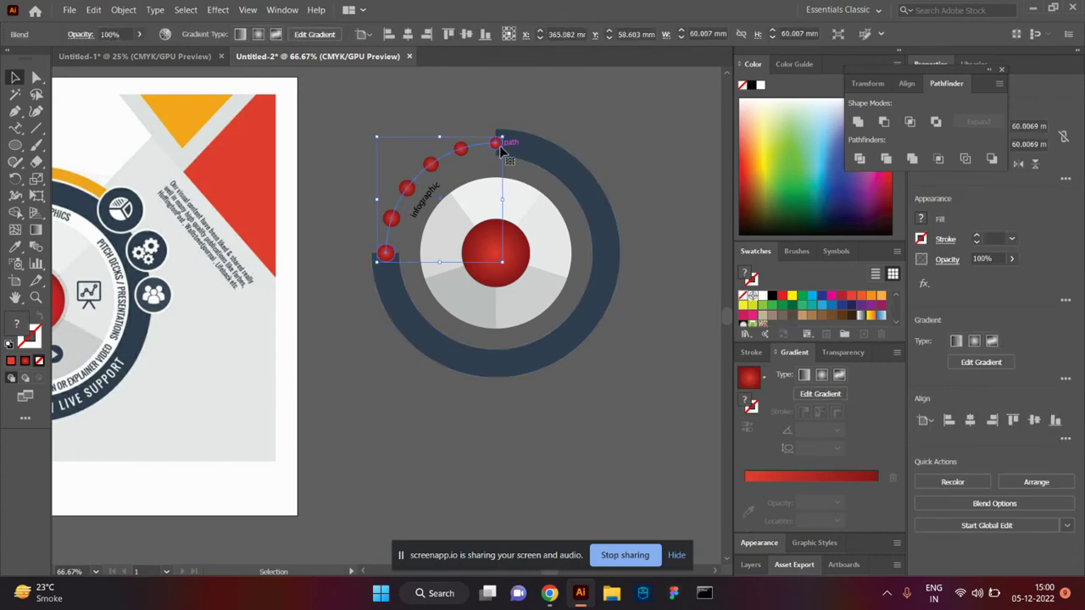
key("a")
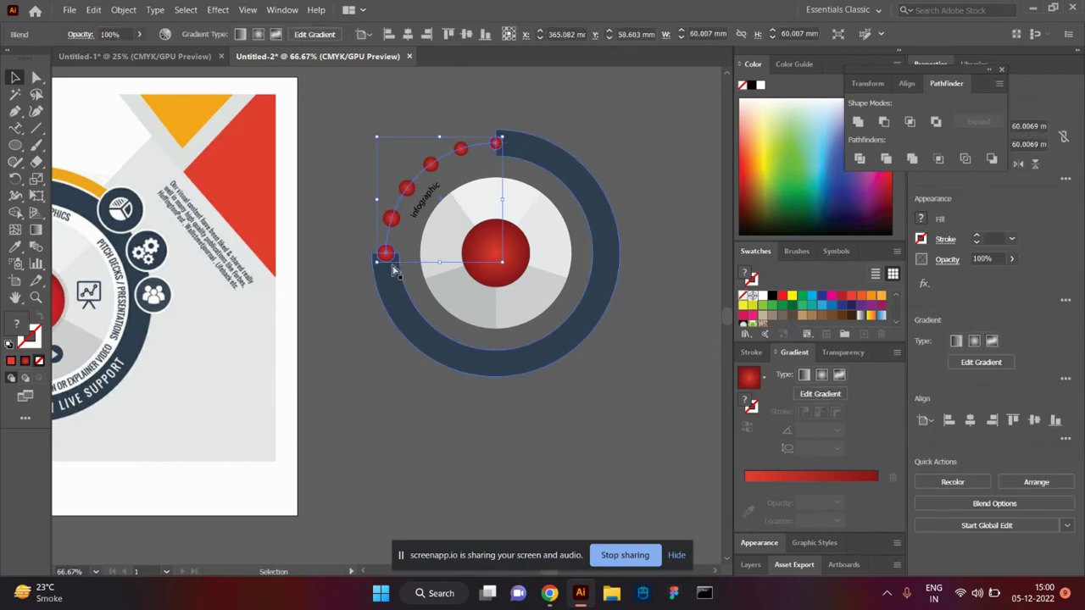
key("ctrl+plus")
key("v")
key("ctrl+plus")
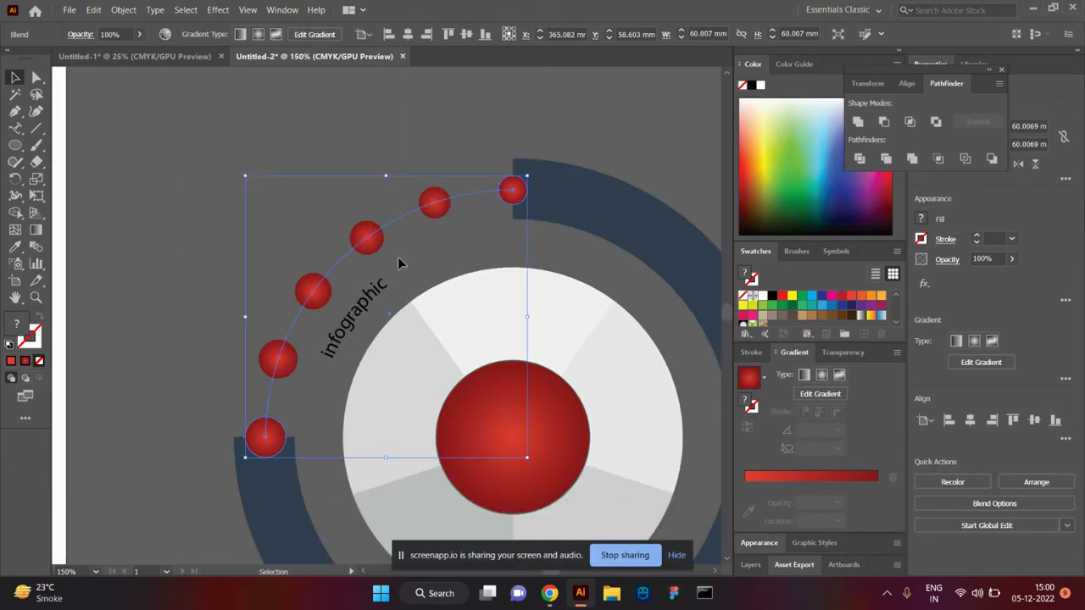
left_click_drag(271, 399, 333, 303)
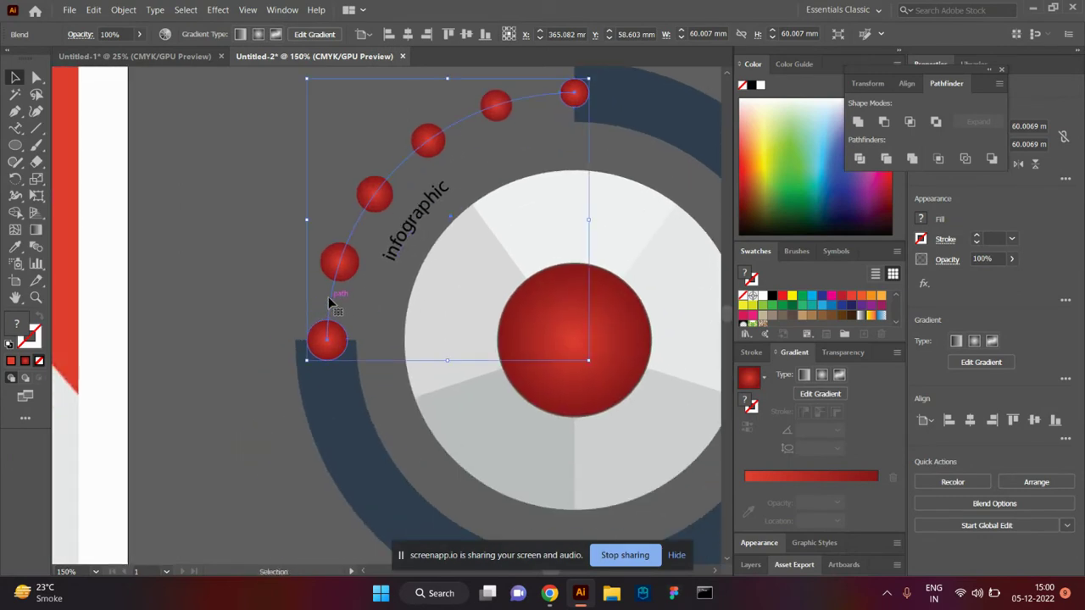
Add an anchor near the arc's top and try removing its end, then undo.
key("plus")
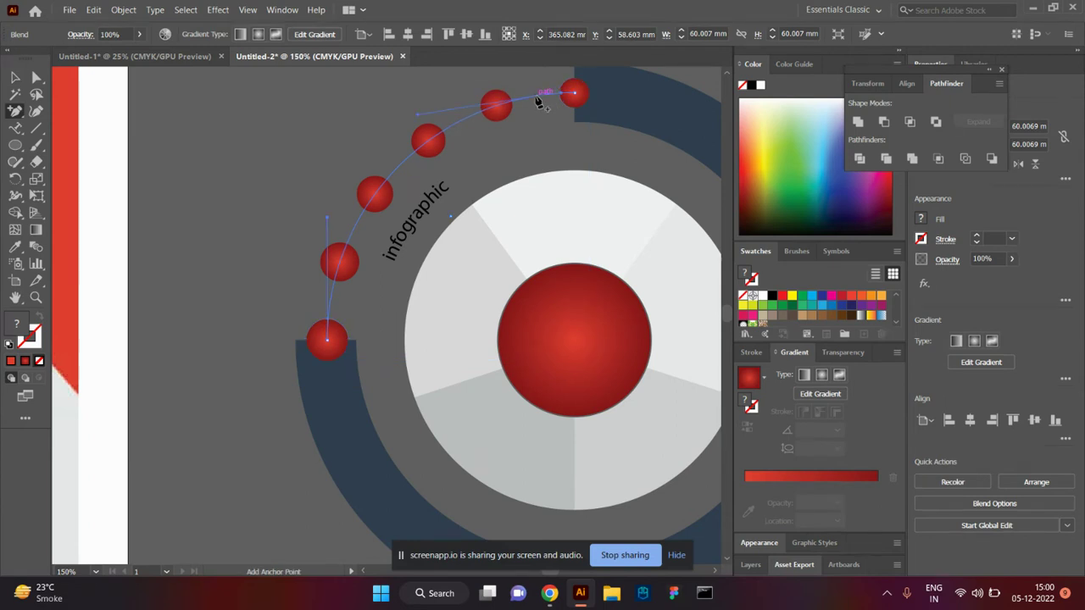
left_click(537, 98)
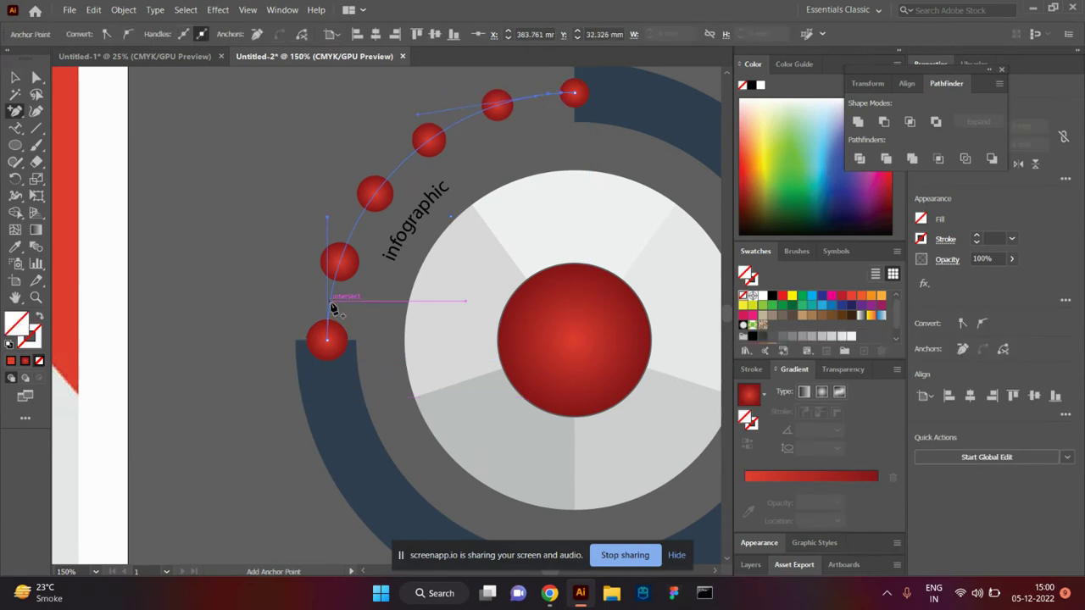
left_click(330, 346)
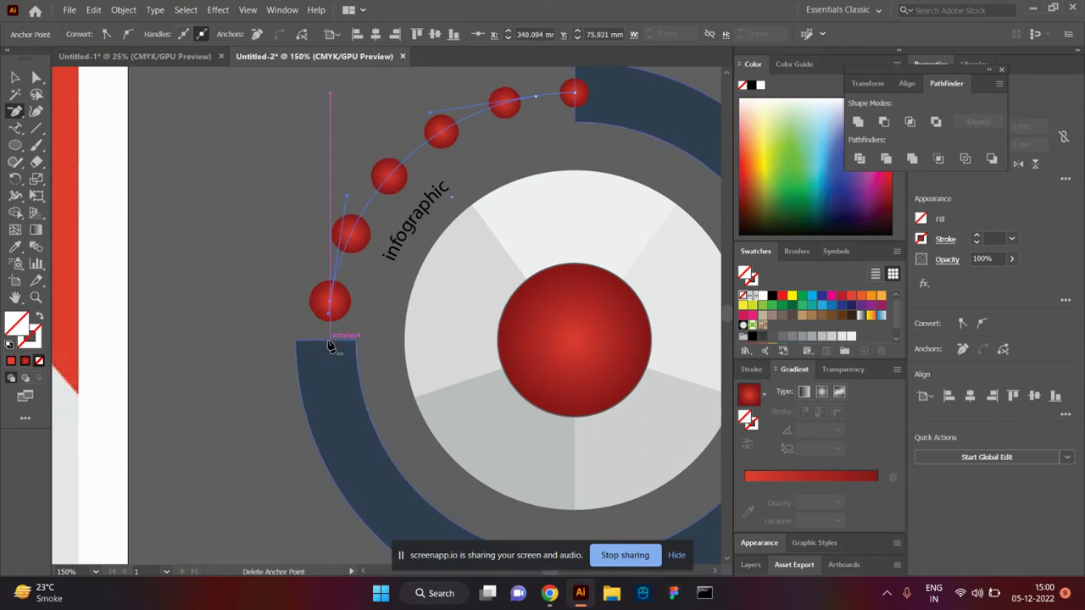
left_click(574, 95)
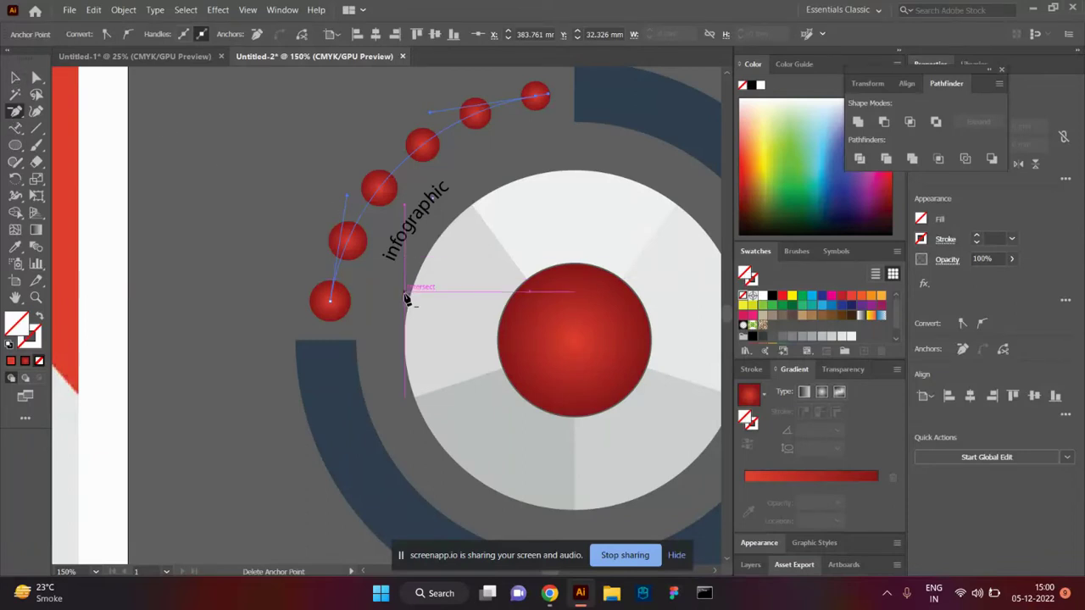
key("ctrl+z")
key("ctrl+z")
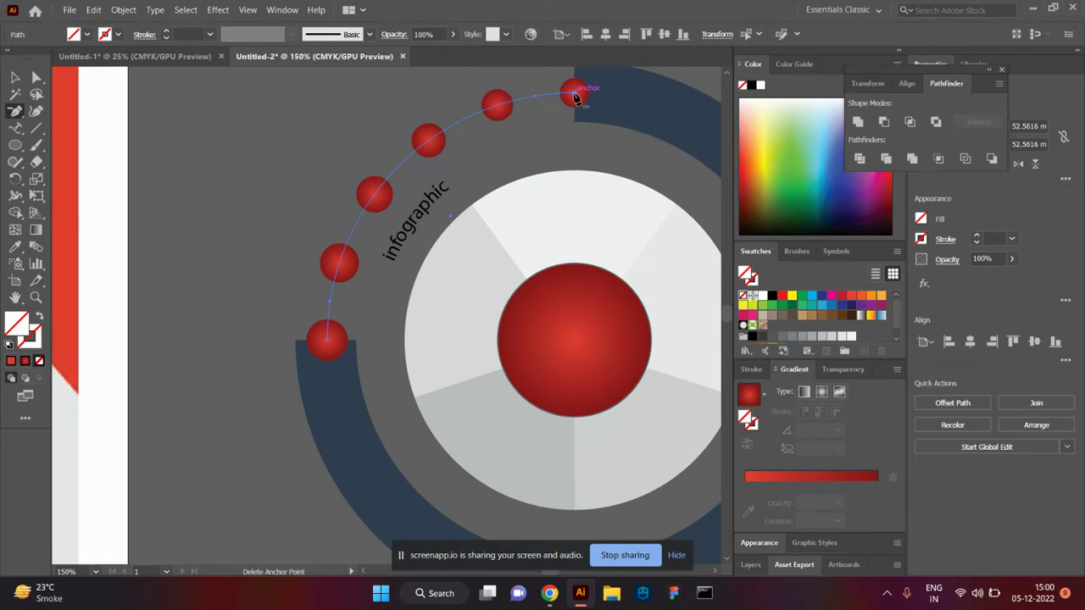
Trim the arc's top and bottom ends so all six dots sit within the ring gap.
key("plus")
left_click(575, 95)
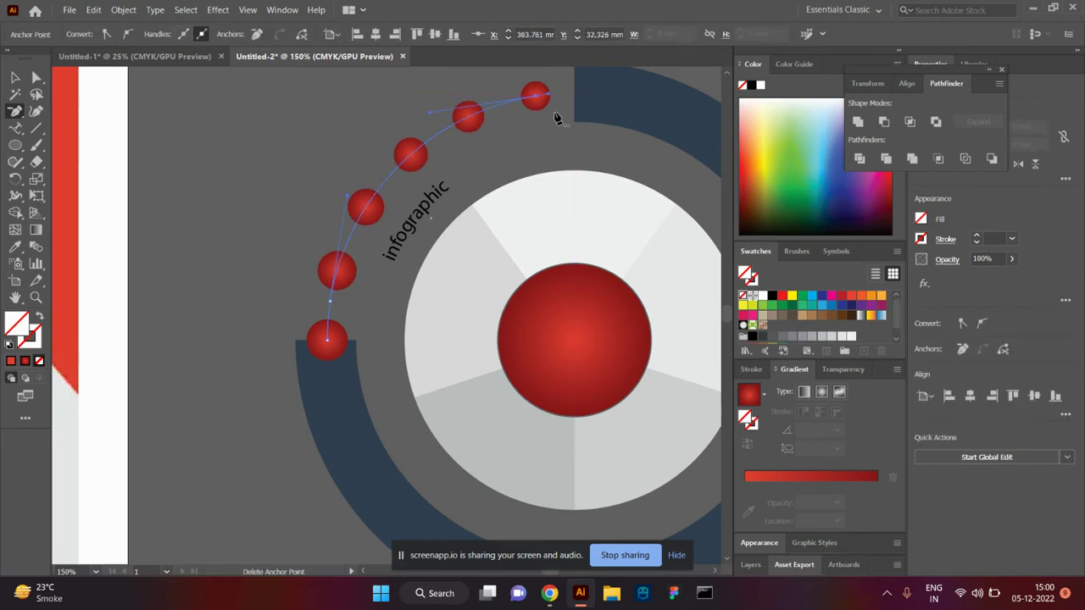
left_click(329, 342)
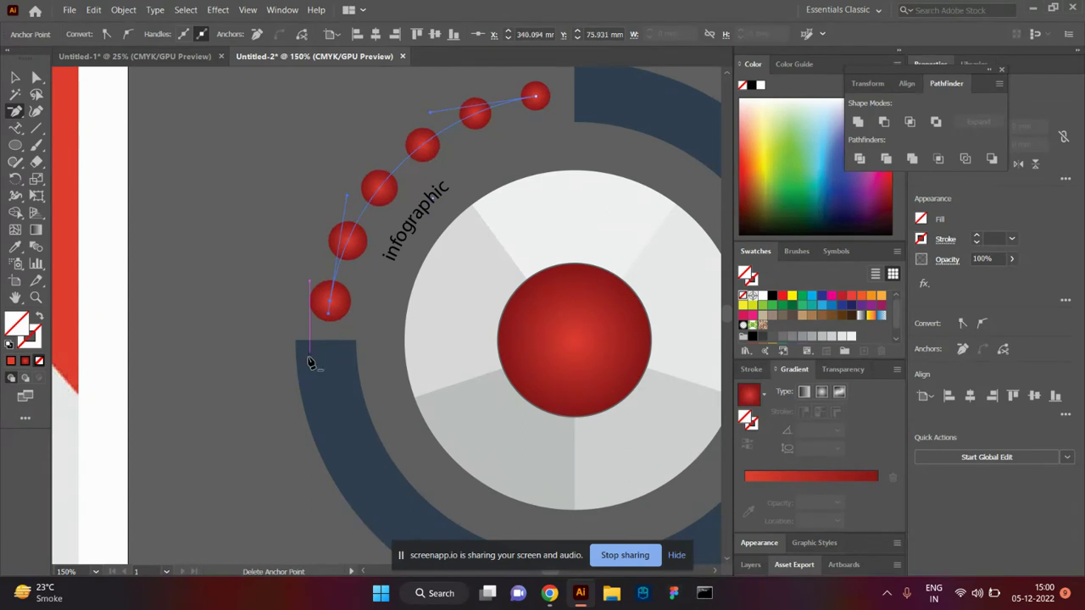
left_click(14, 77)
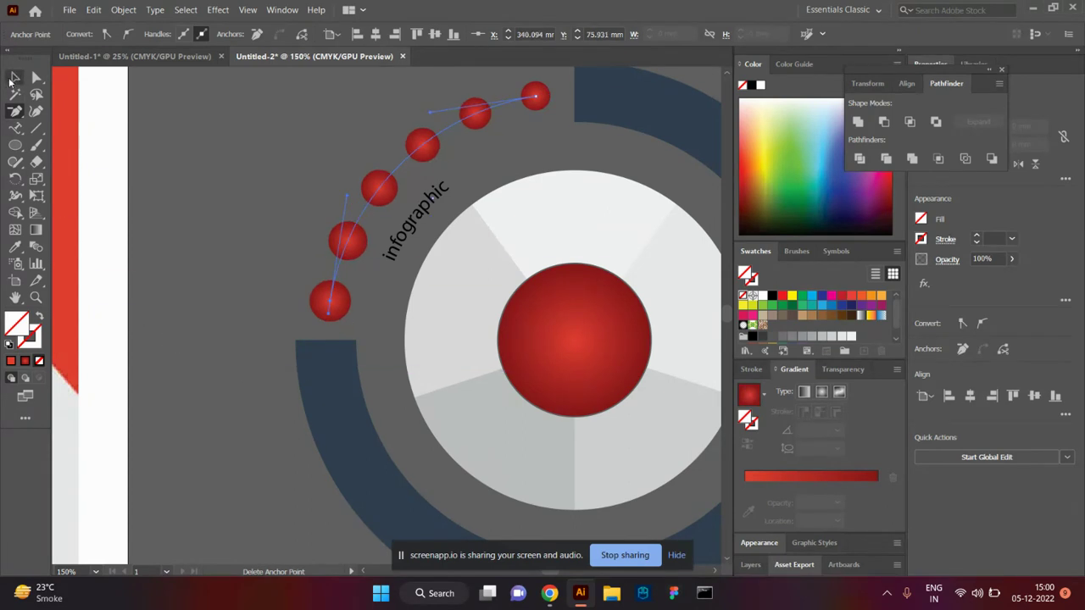
left_click(191, 204)
scroll(190, 210, "up", 2)
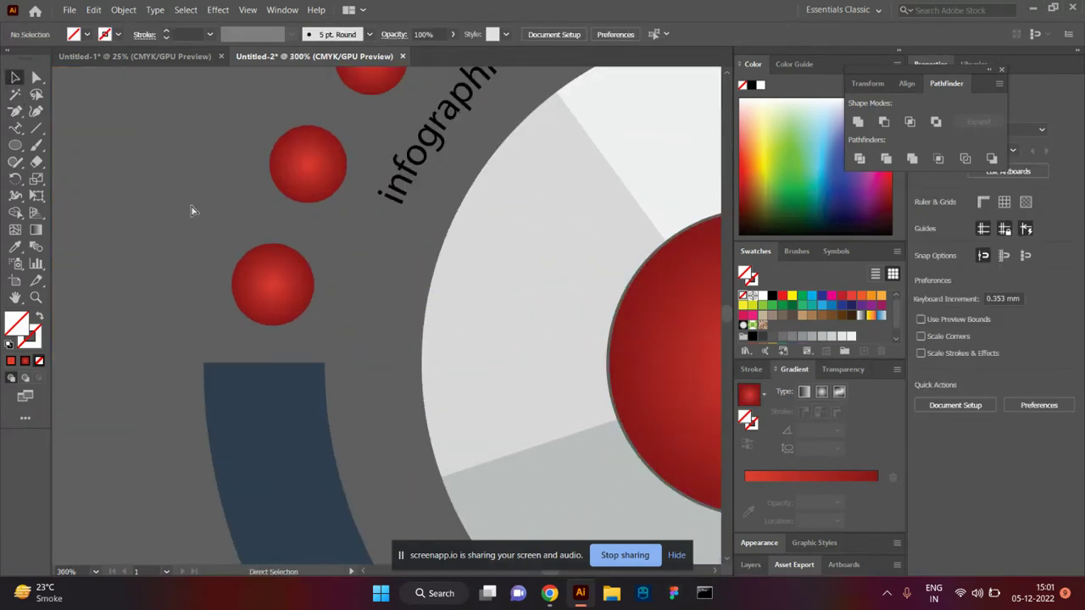
Give the dot arc's bottom dot the ring's blue-grey colour using the Eyedropper.
scroll(191, 210, "down", 4)
scroll(190, 210, "down", 2)
scroll(191, 210, "down", 1)
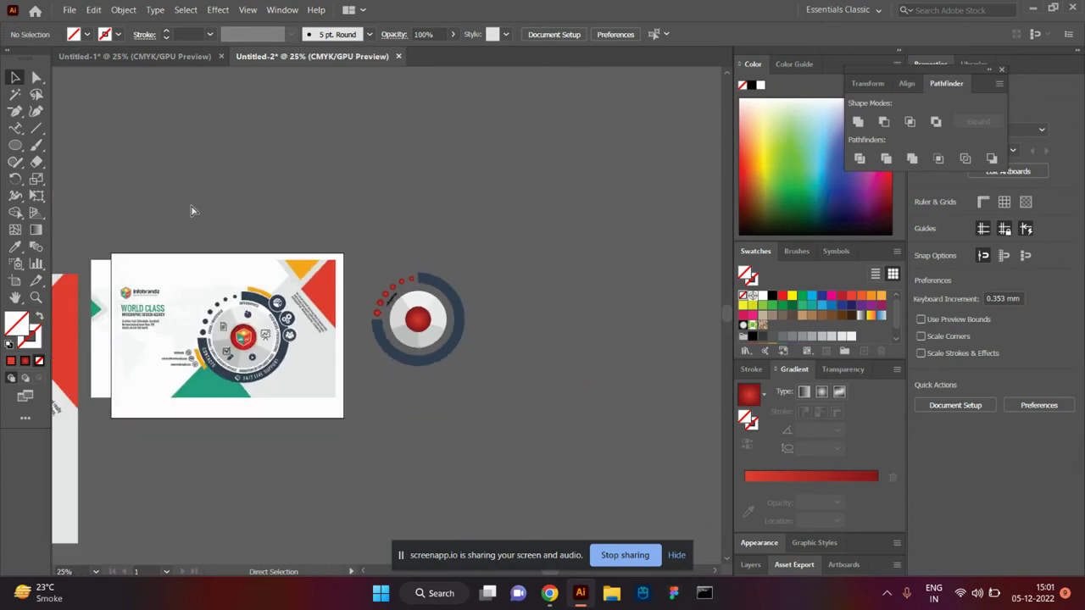
mouse_move(420, 403)
left_mouse_down()
mouse_move(429, 412)
mouse_move(540, 378)
left_mouse_up()
left_click(527, 271)
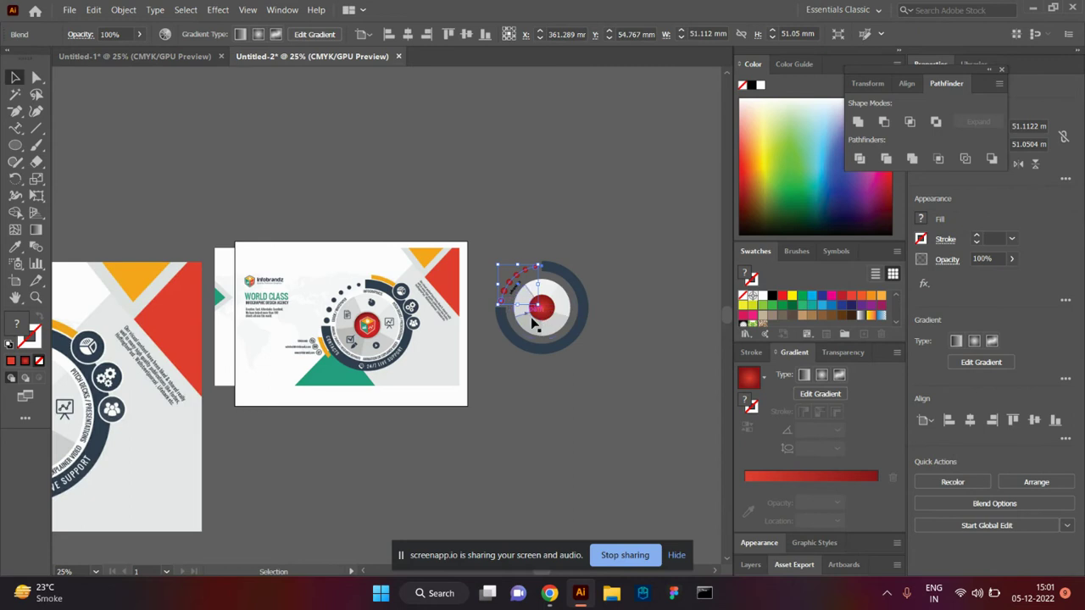
key("ctrl+equal")
key("ctrl+equal")
key("ctrl+equal")
key("ctrl+equal")
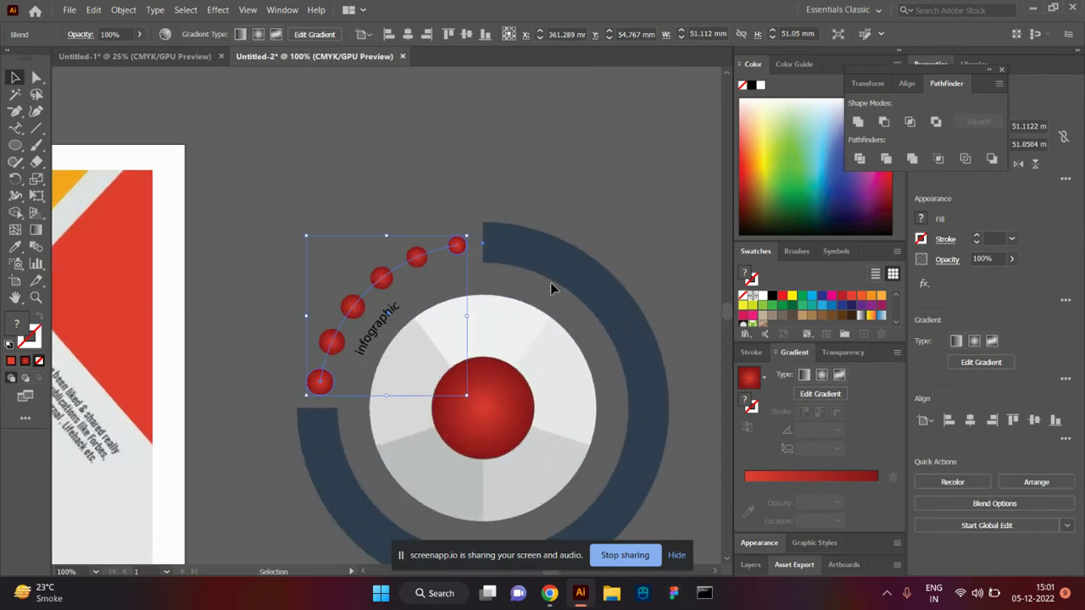
double_click(311, 383)
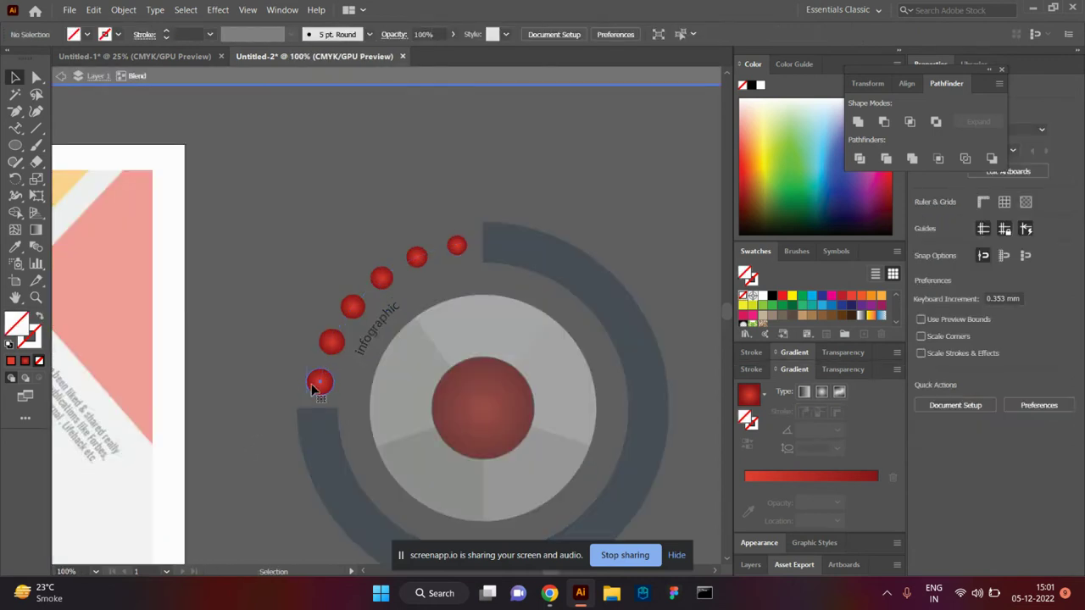
key("i")
left_click(349, 478)
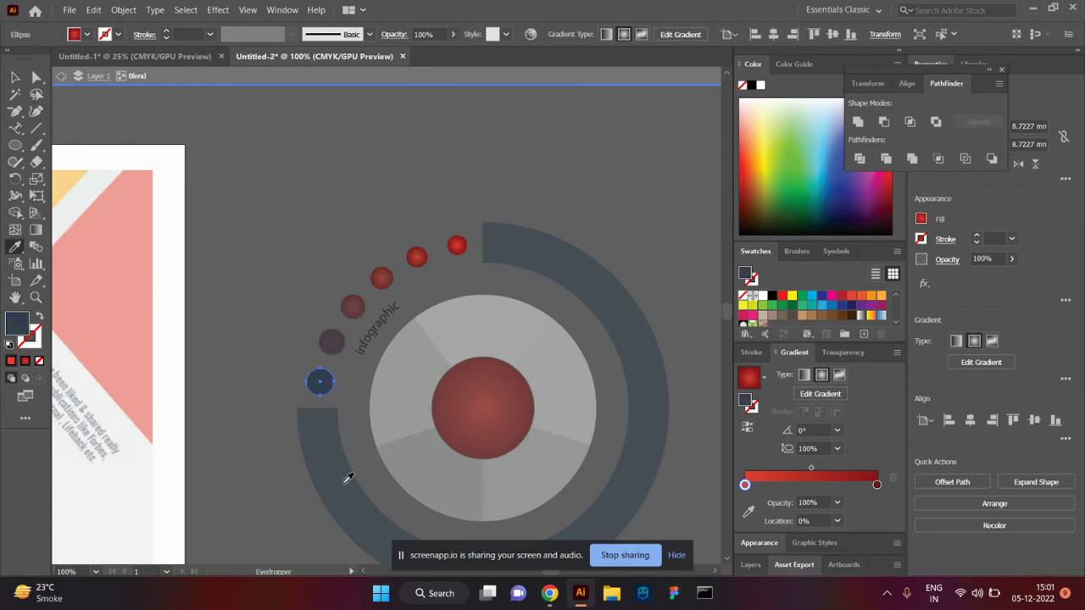
left_click(15, 77)
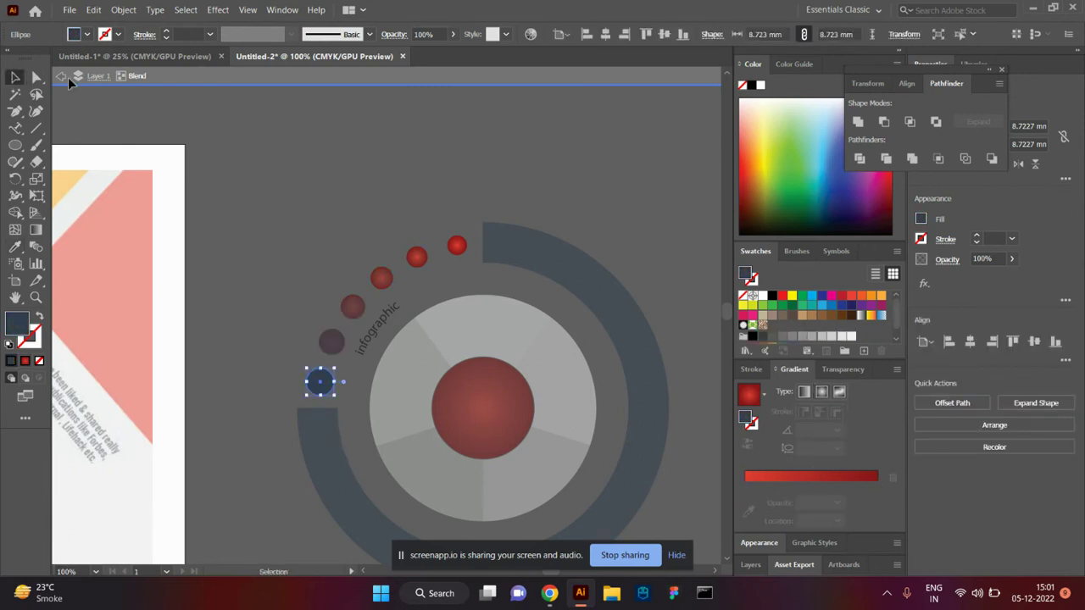
double_click(216, 136)
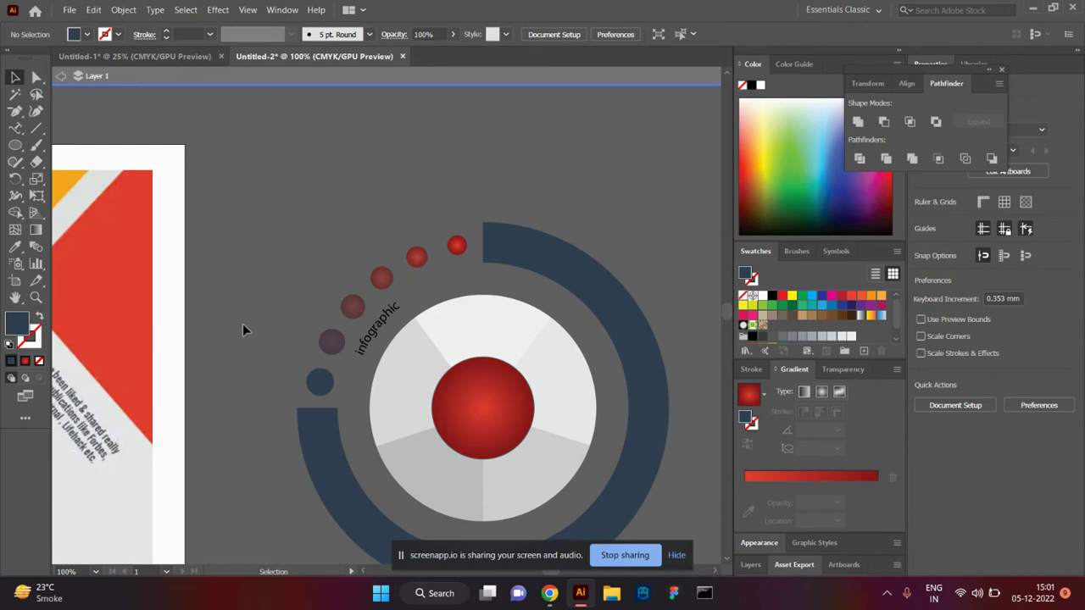
Change the arc's top dot to a black-to-red gradient.
left_click_drag(243, 324, 282, 351)
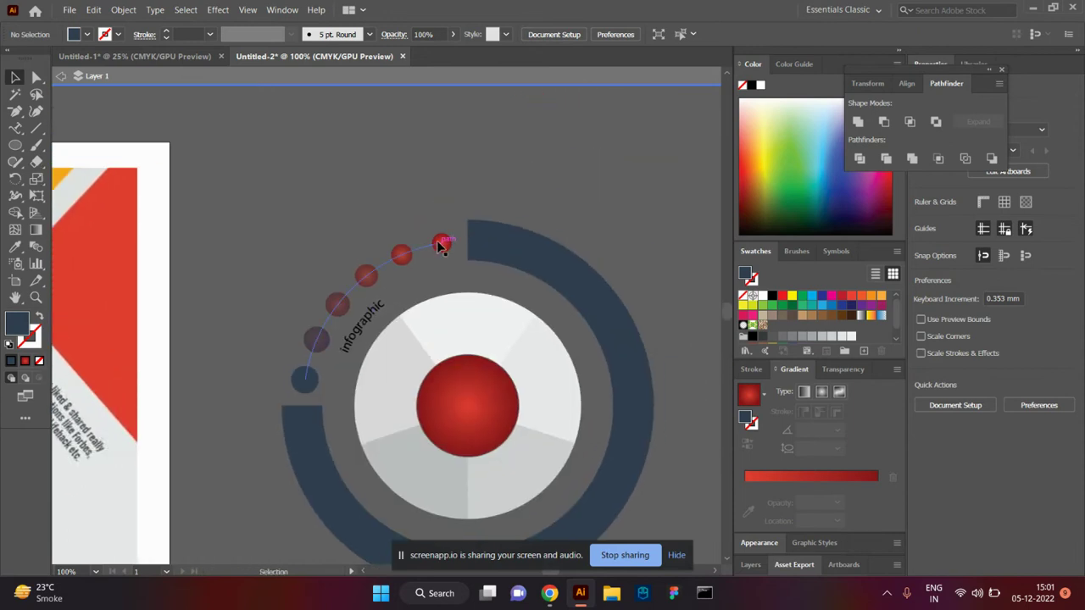
double_click(441, 243)
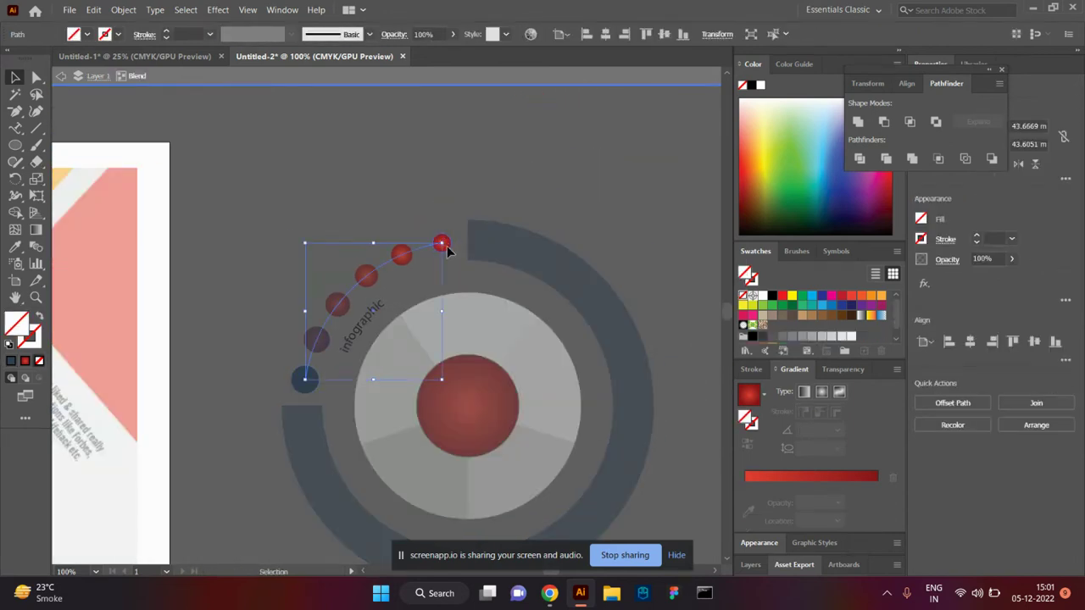
left_click(445, 237)
left_click(447, 222)
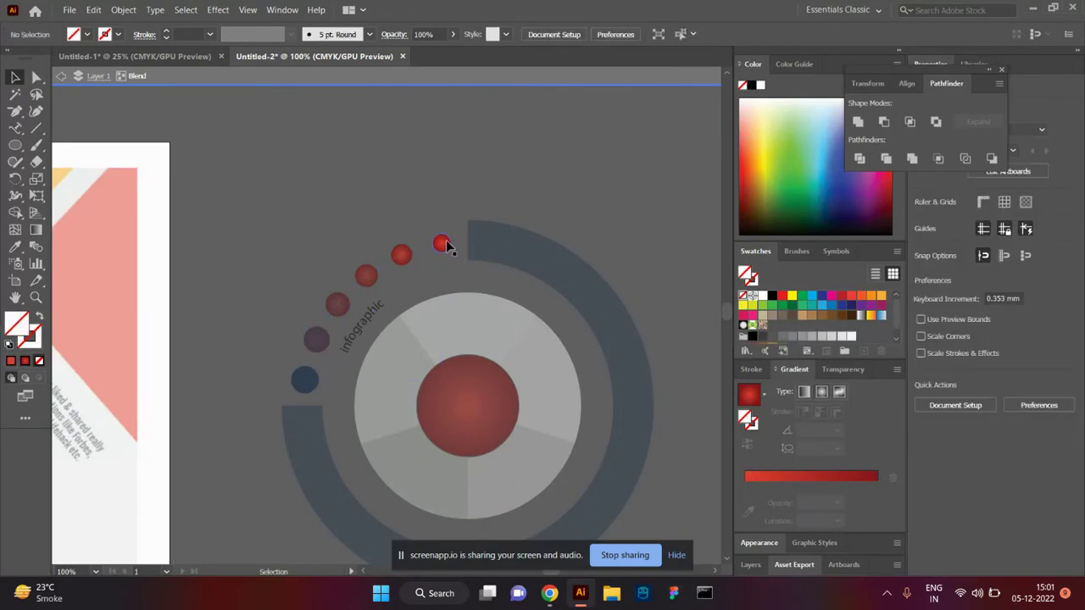
left_click(752, 85)
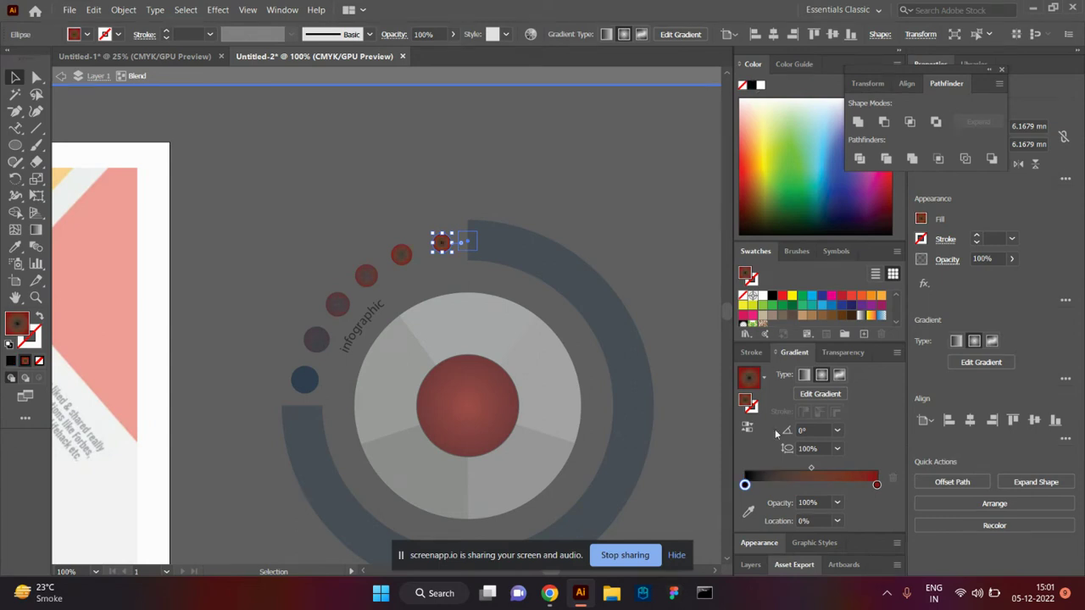
double_click(246, 229)
Try yellow, red and orange fills on the arc's bottom dot.
left_click_drag(258, 425, 313, 293)
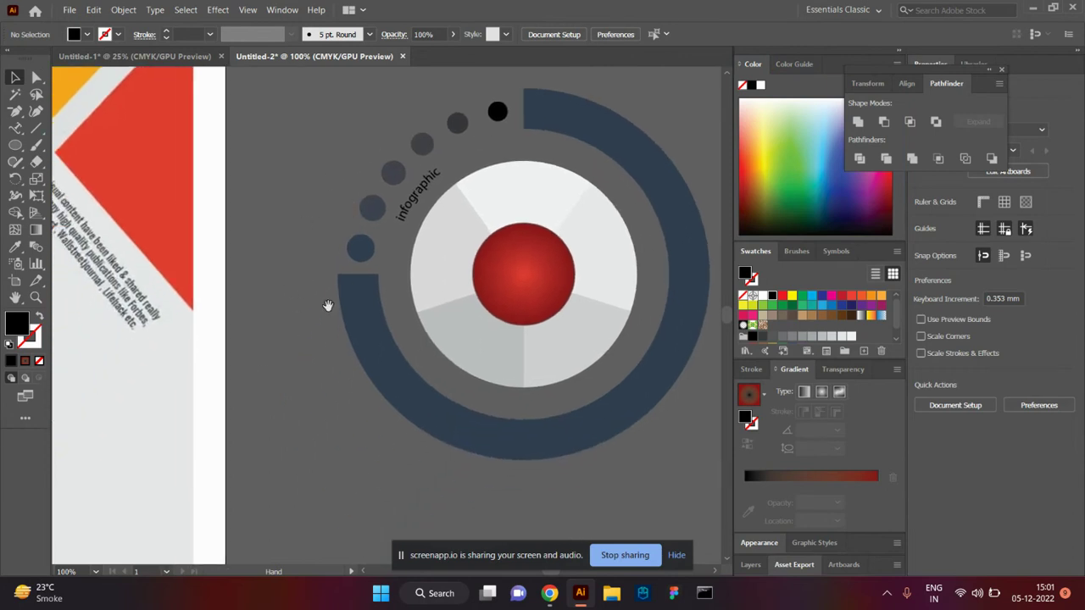
left_click_drag(315, 339, 306, 368)
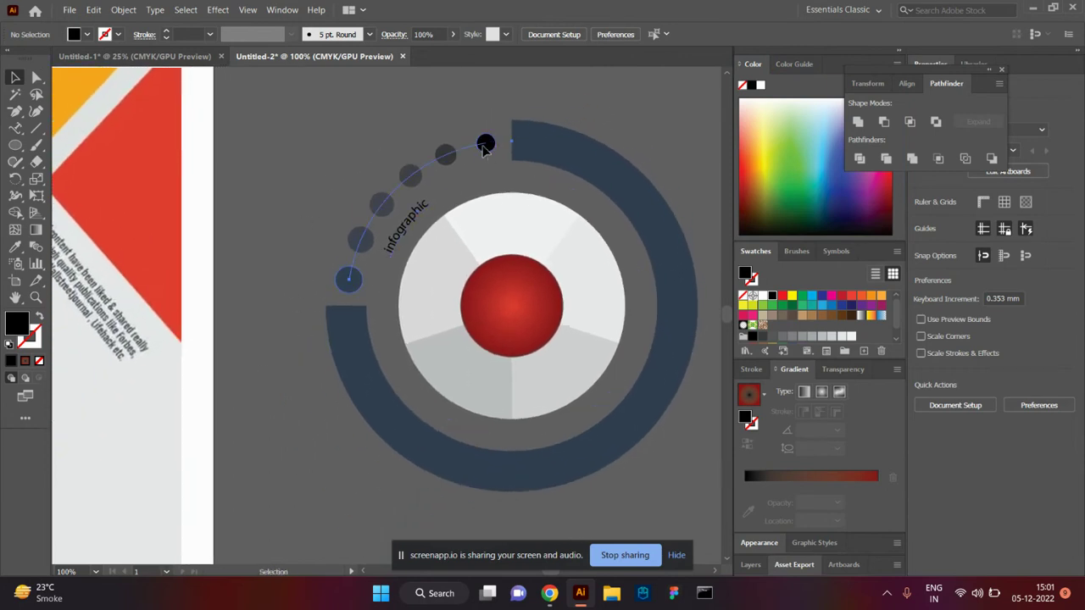
double_click(485, 144)
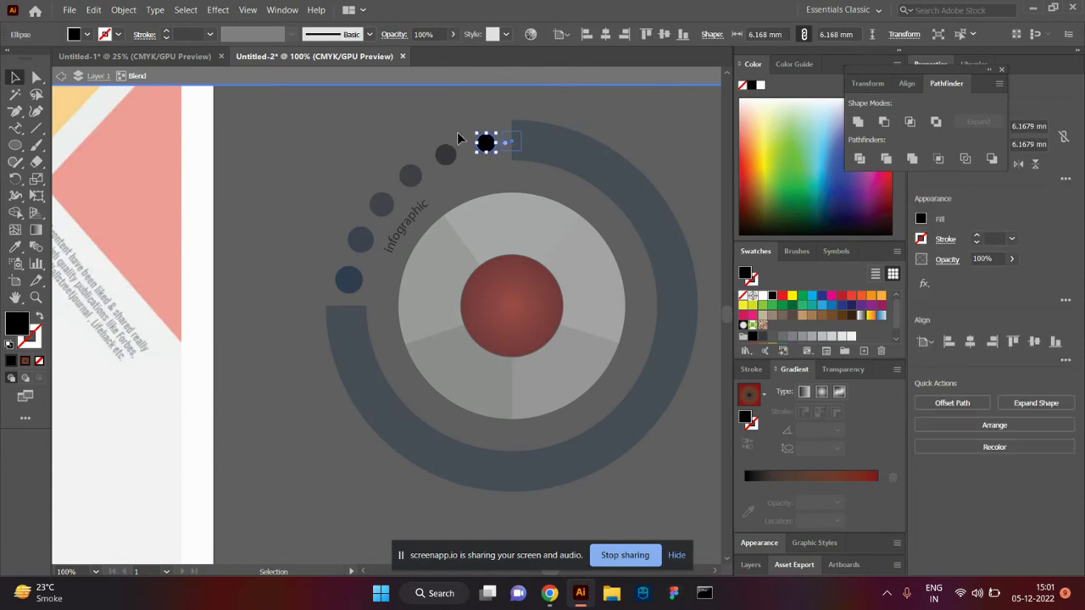
left_click(349, 296)
left_click(344, 284)
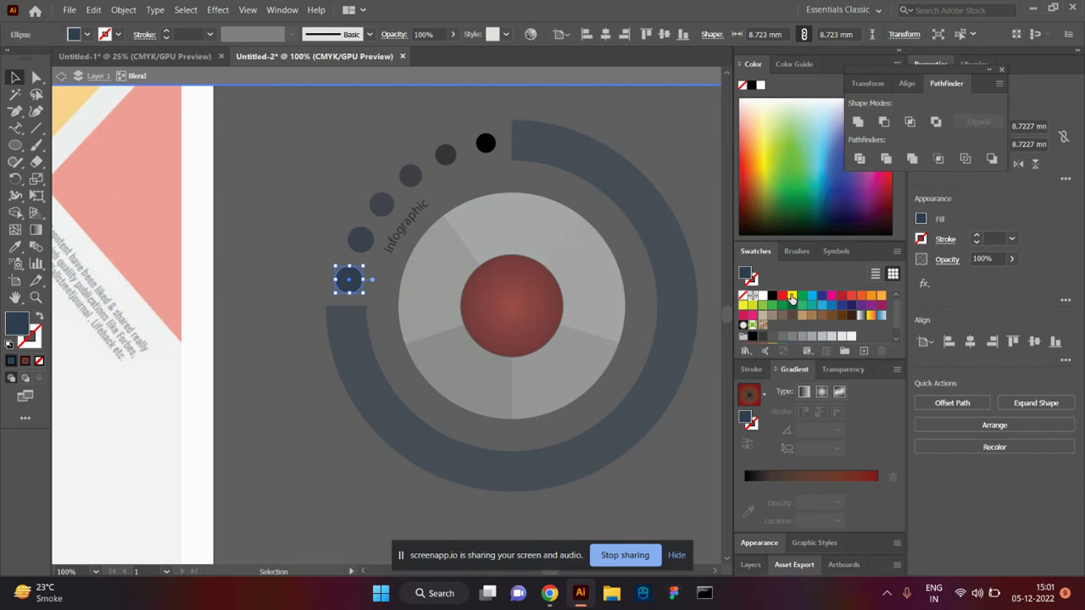
left_click(792, 297)
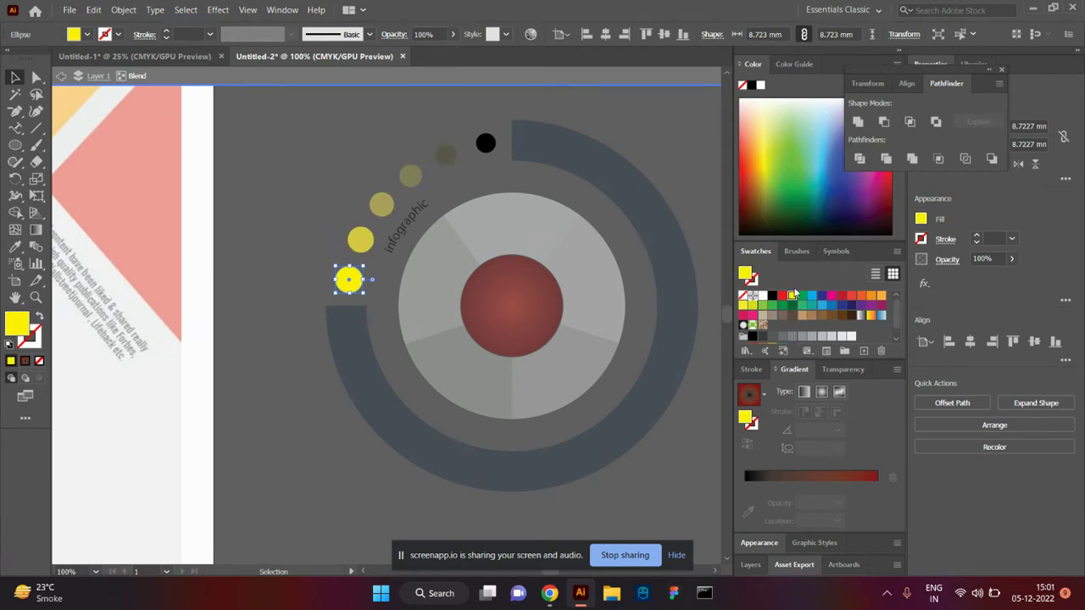
left_click(851, 296)
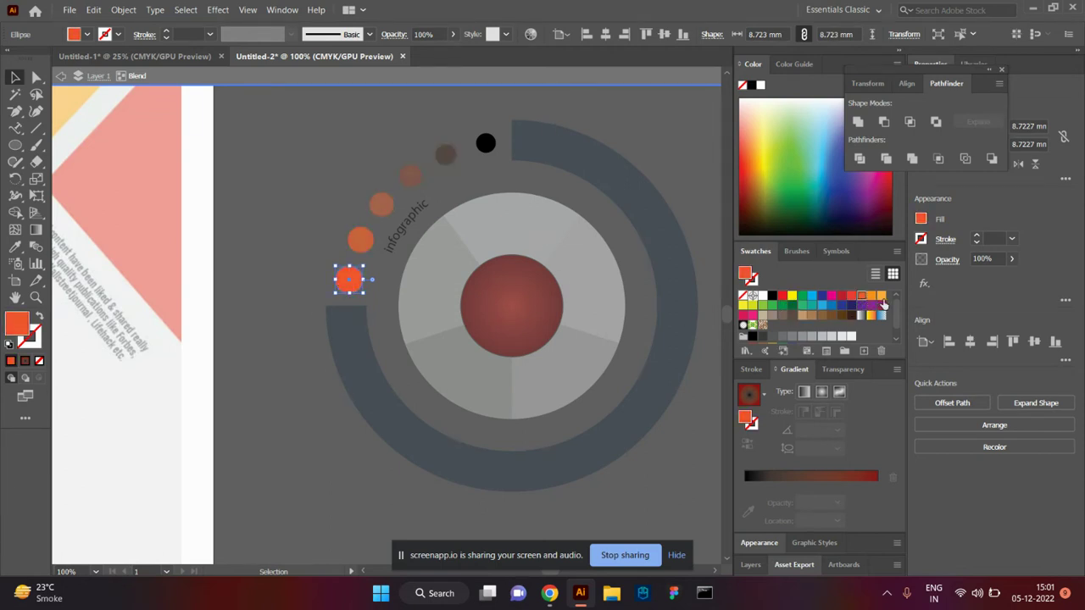
left_click(878, 298)
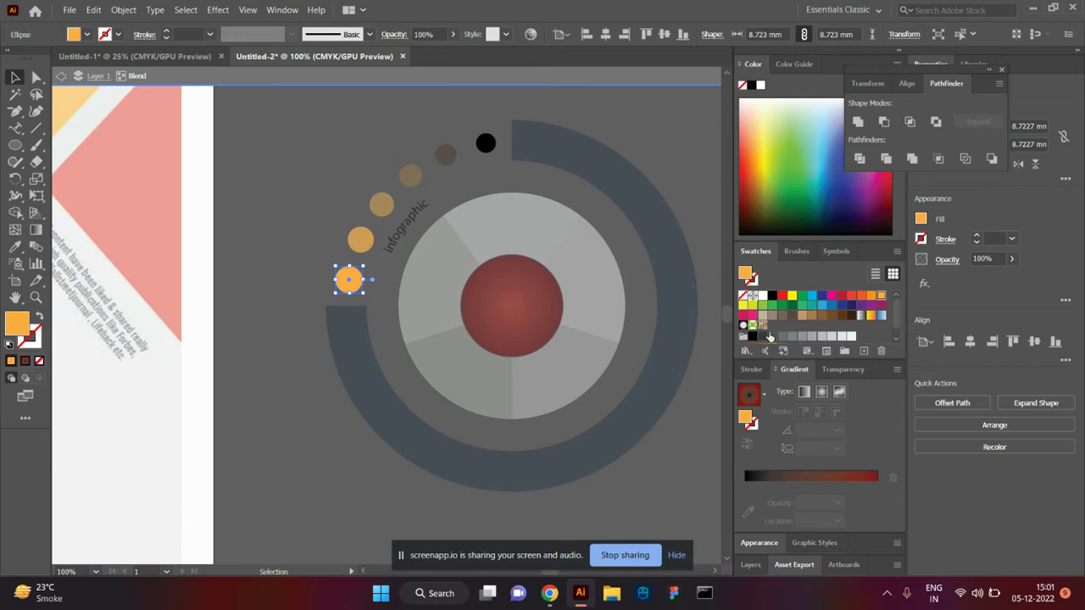
double_click(313, 256)
Select every wheel part, move it up and left, and group it with Ctrl+G.
scroll(223, 417, "right", 1)
scroll(223, 417, "down", 1)
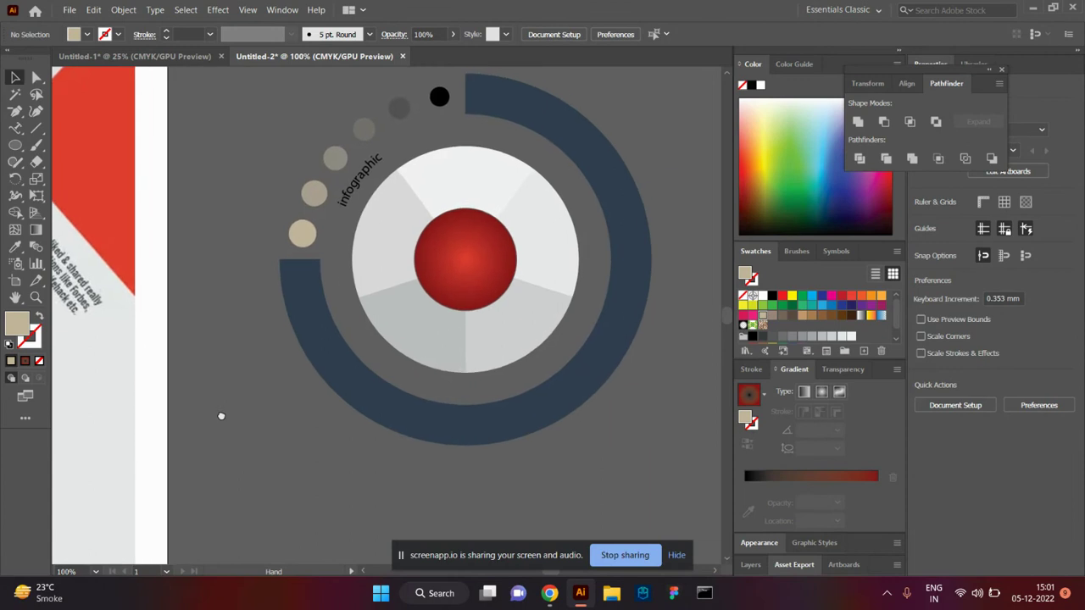
key("ctrl+minus")
key("ctrl+minus")
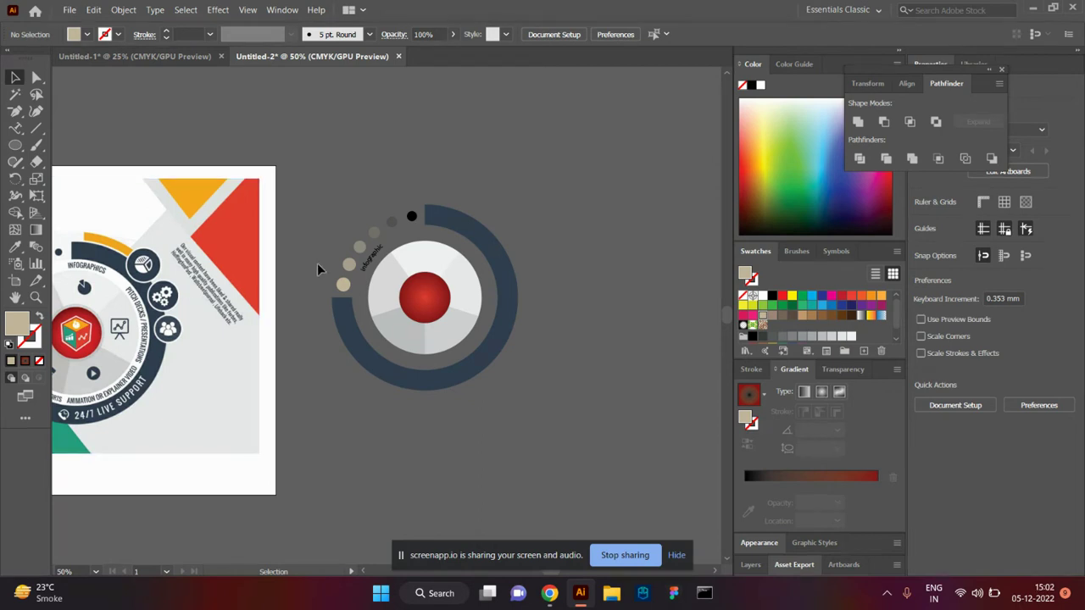
key("ctrl+a")
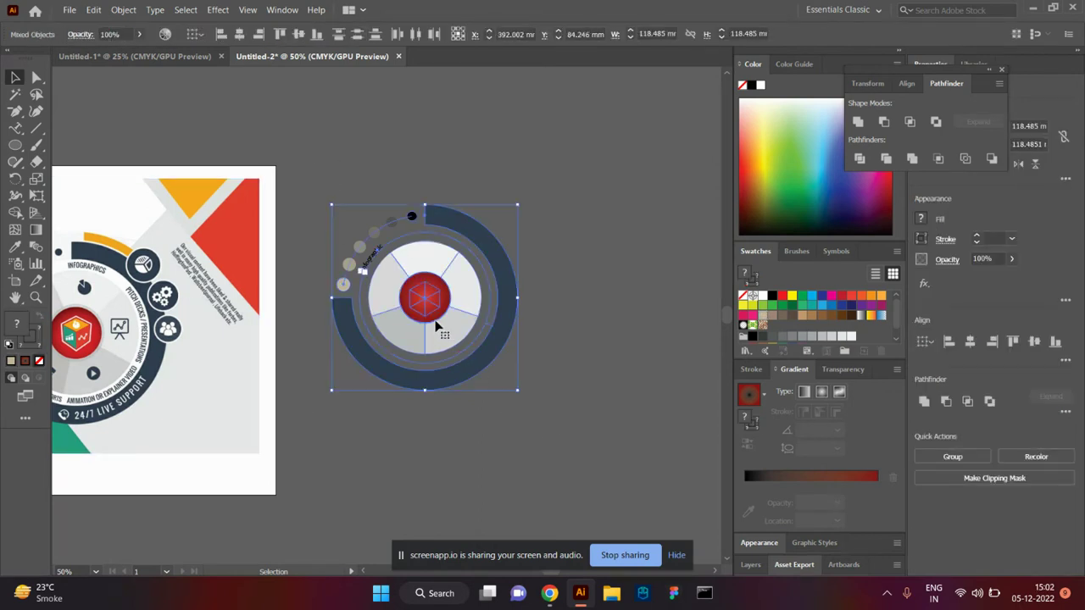
mouse_move(430, 305)
left_mouse_down()
mouse_move(536, 293)
mouse_move(418, 175)
left_mouse_up()
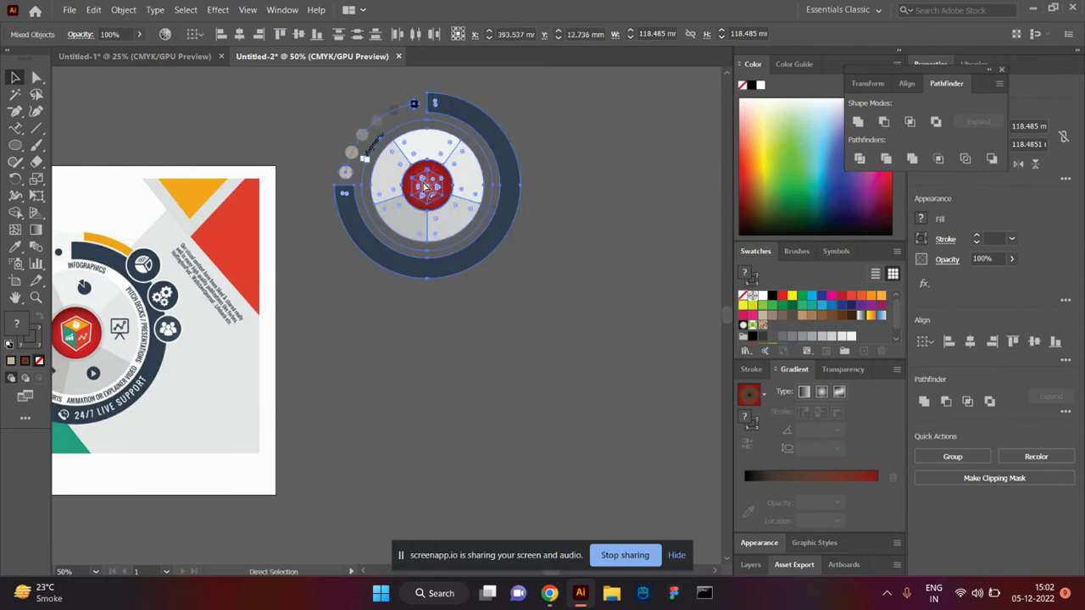
key("ctrl+g")
left_click_drag(550, 335, 444, 192)
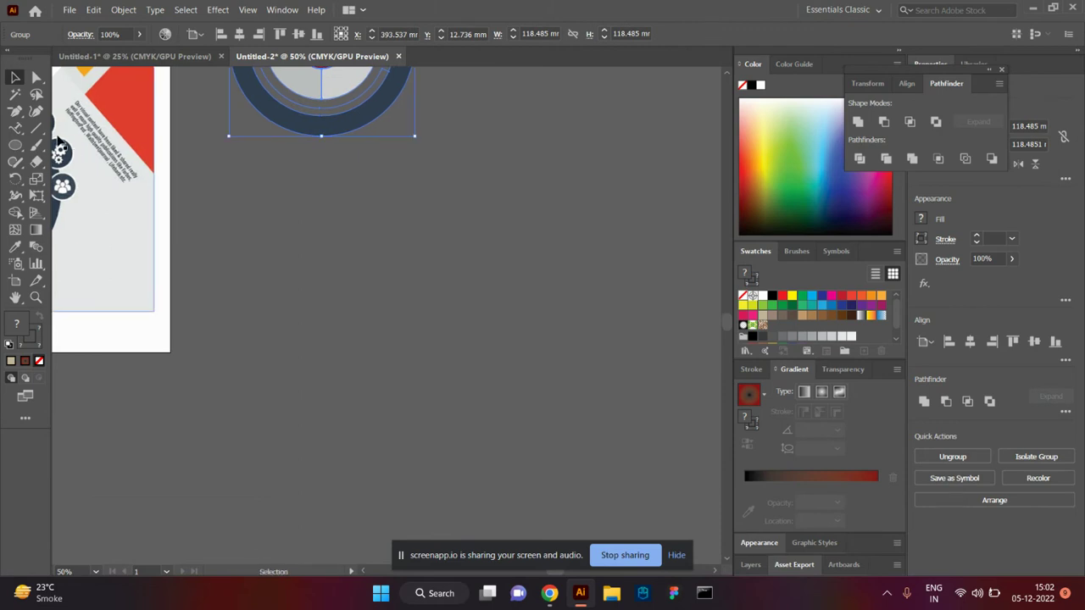
left_click(15, 144)
Draw an orange-red circle and a smaller light-orange copy to its right, then blend them.
left_click_drag(376, 236, 411, 272)
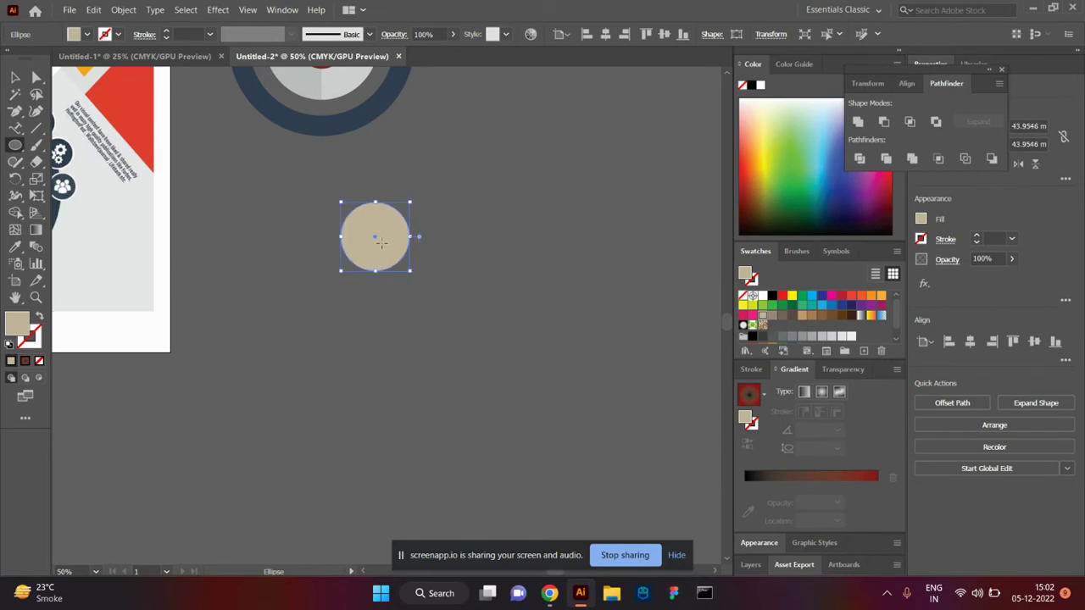
key("v")
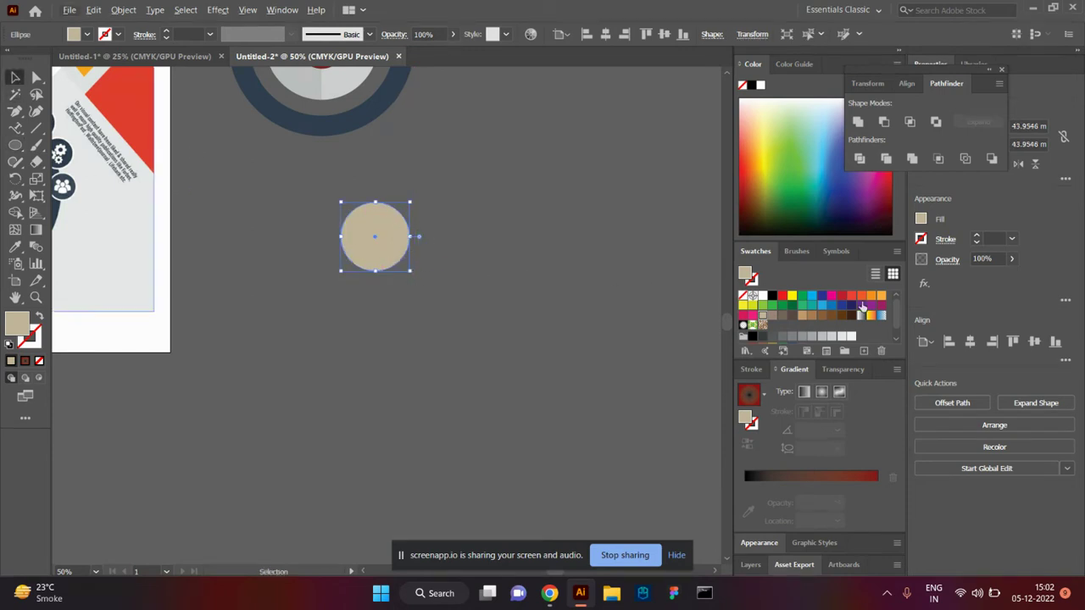
left_click(857, 301)
left_click_drag(375, 238, 667, 264)
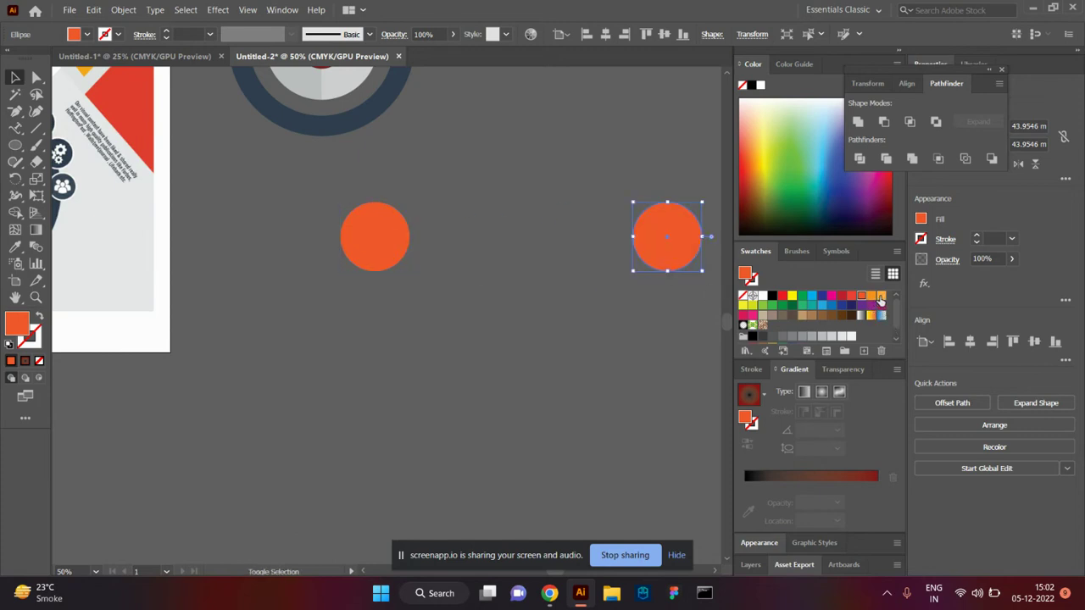
left_click(881, 296)
left_click_drag(632, 272, 643, 261)
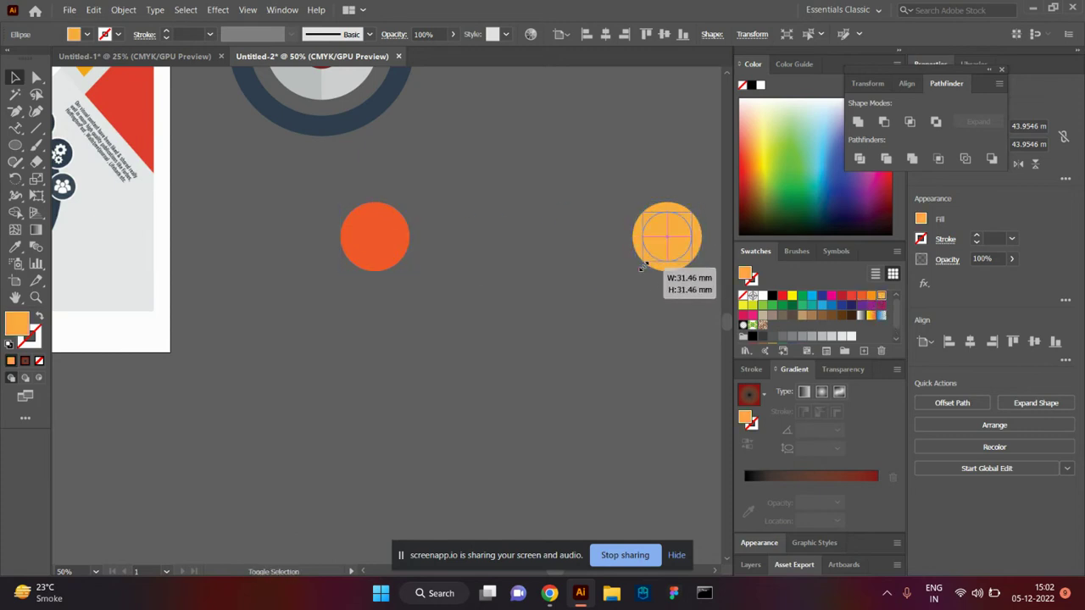
left_click(355, 252, "shift")
key("ctrl+alt+b")
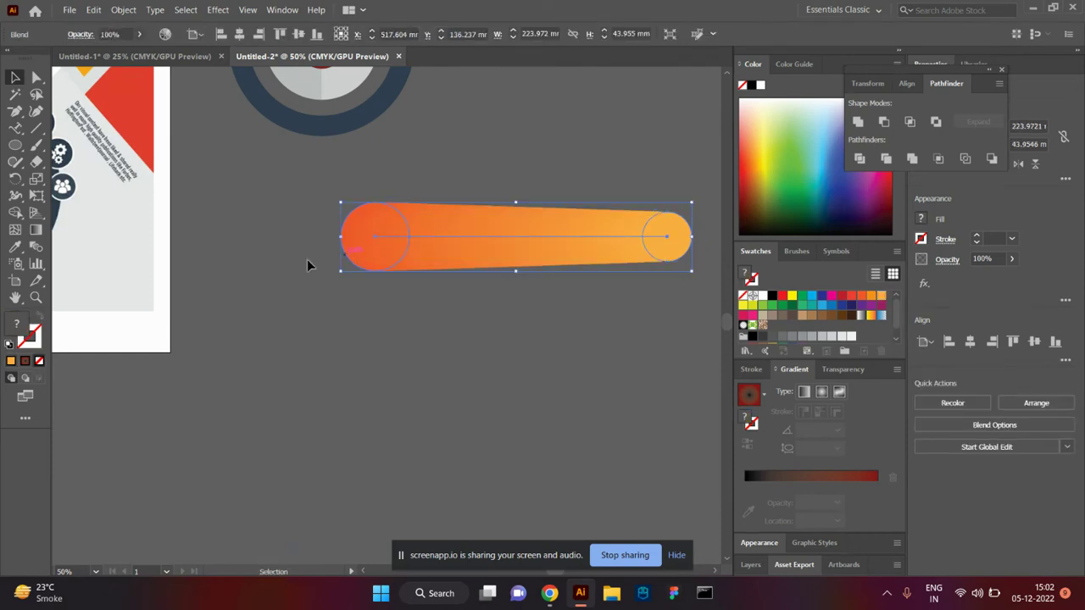
Set the blend spacing to 5 Specified Steps.
double_click(35, 246)
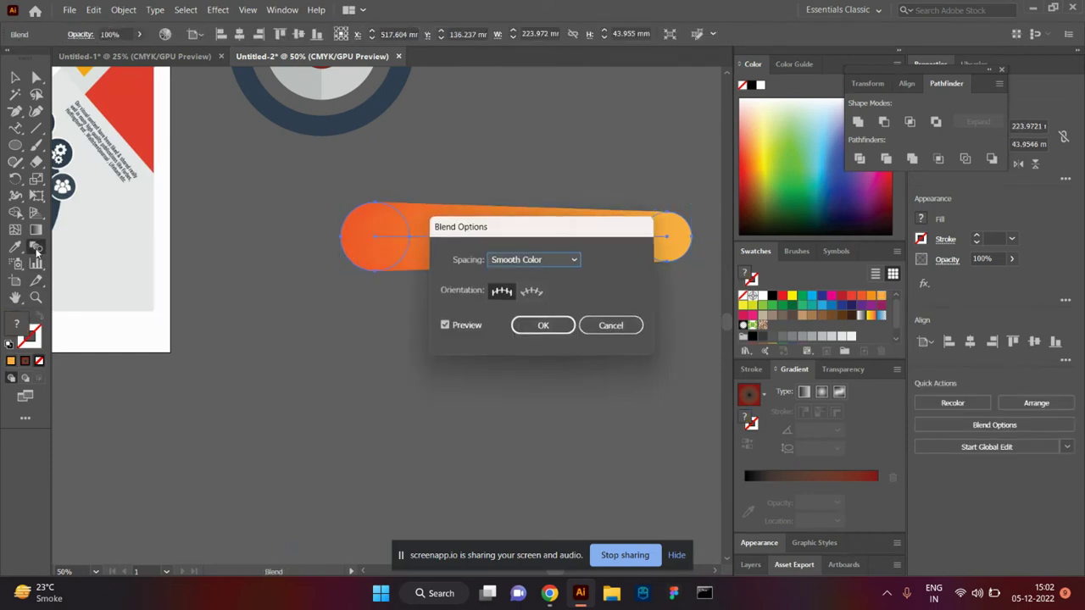
left_click(573, 264)
left_click(582, 287)
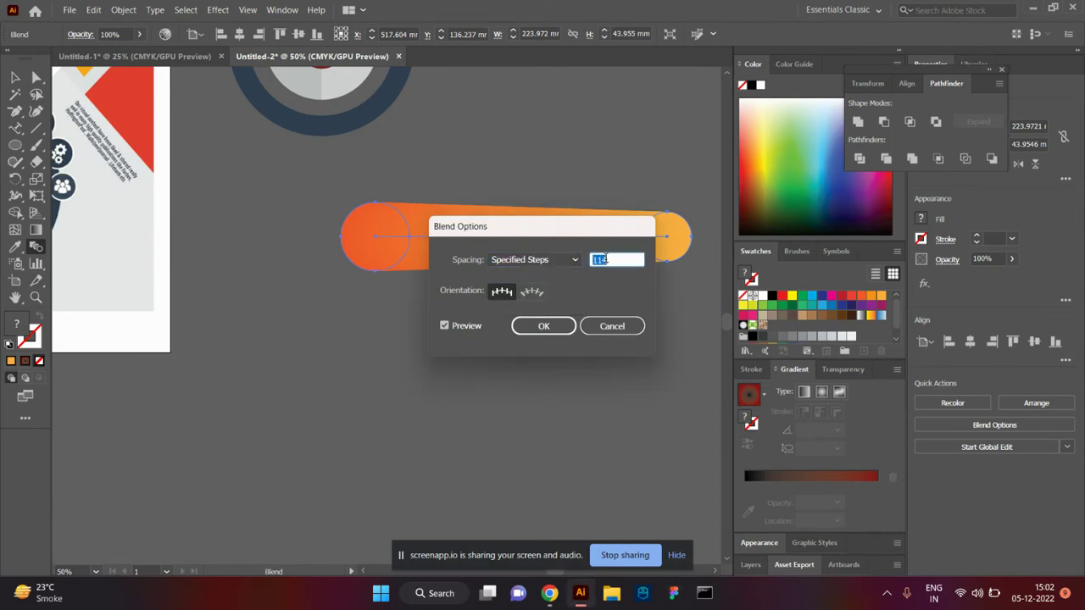
type("5")
left_click(543, 326)
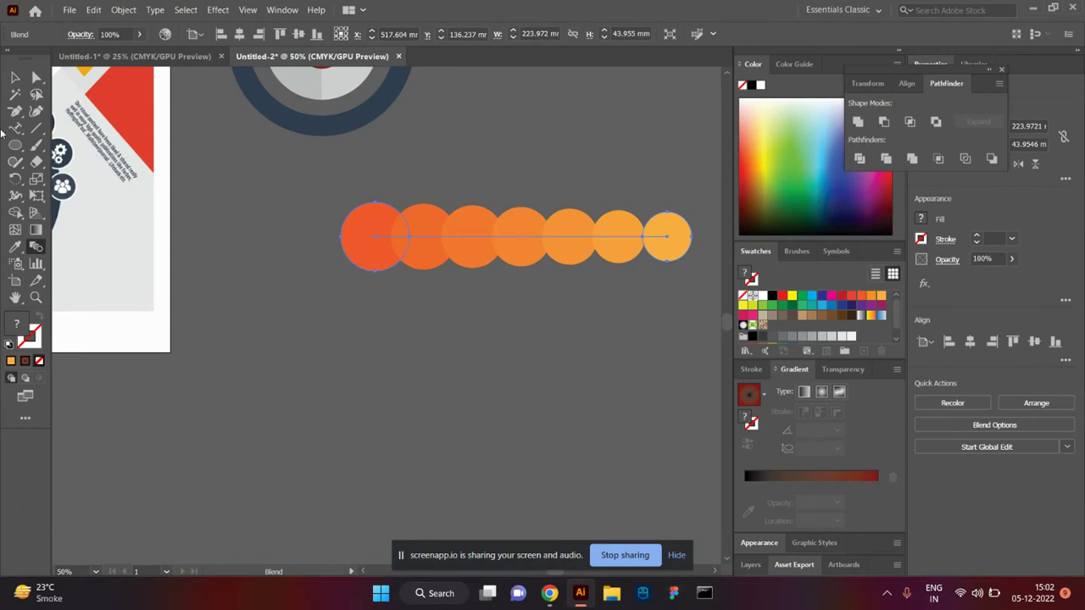
Move the dot blend up-right and drag its first circle down-left to curve the row.
left_click(15, 77)
left_click(351, 387)
mouse_move(350, 370)
left_mouse_down()
mouse_move(291, 397)
mouse_move(191, 413)
left_mouse_up()
left_click_drag(288, 326, 415, 256)
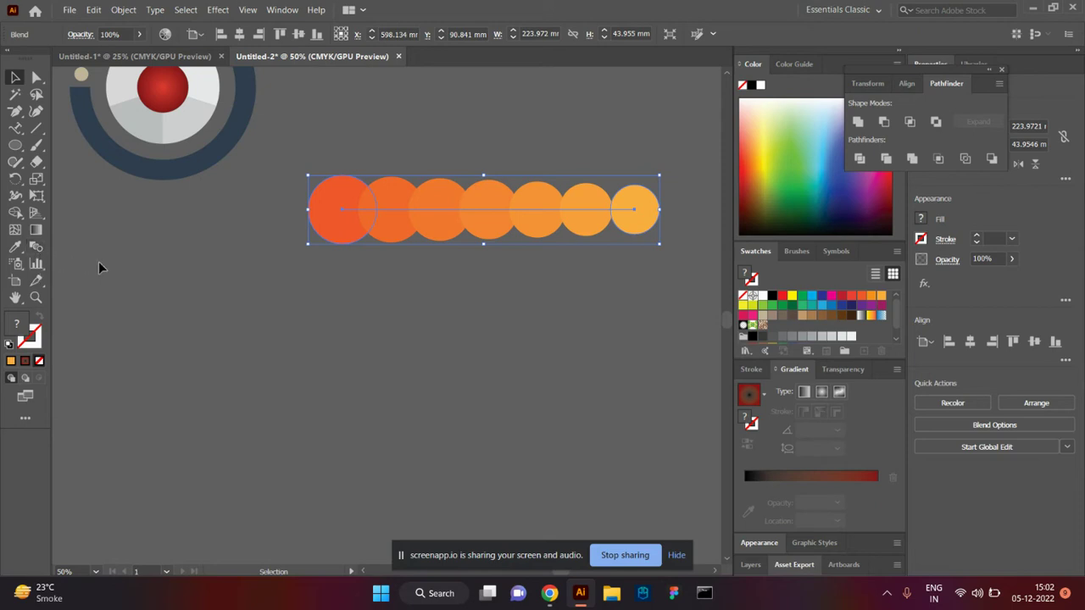
left_click_drag(203, 286, 247, 372)
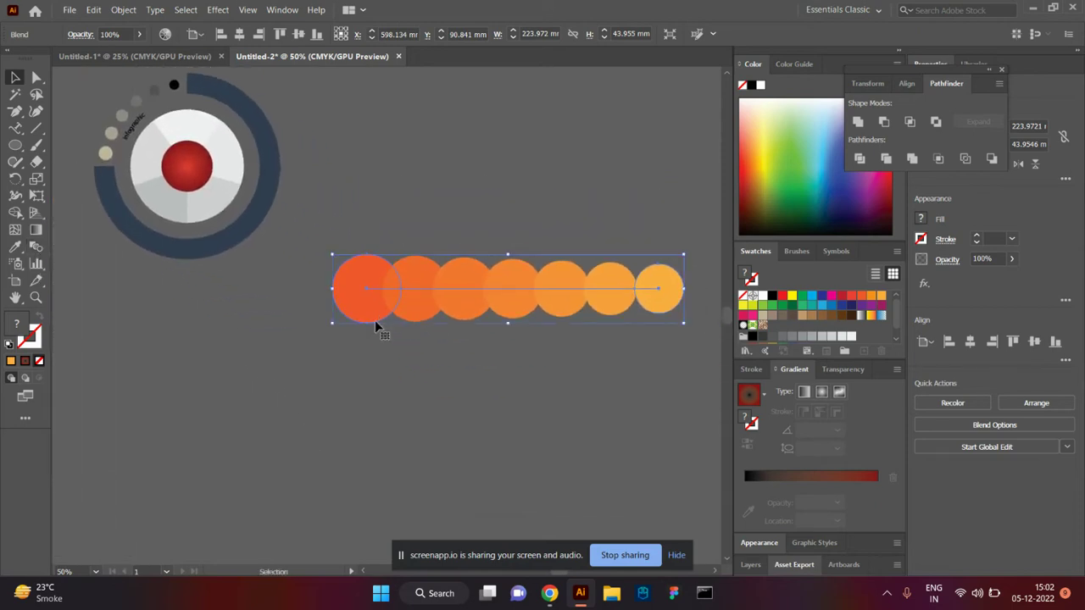
double_click(371, 310)
left_click_drag(323, 321, 221, 392)
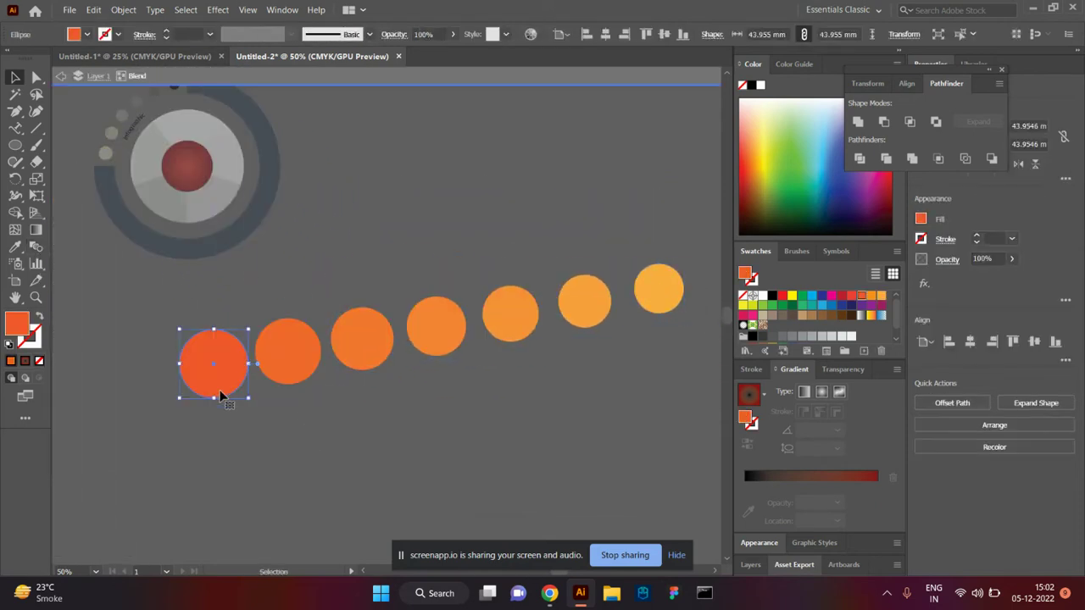
double_click(419, 413)
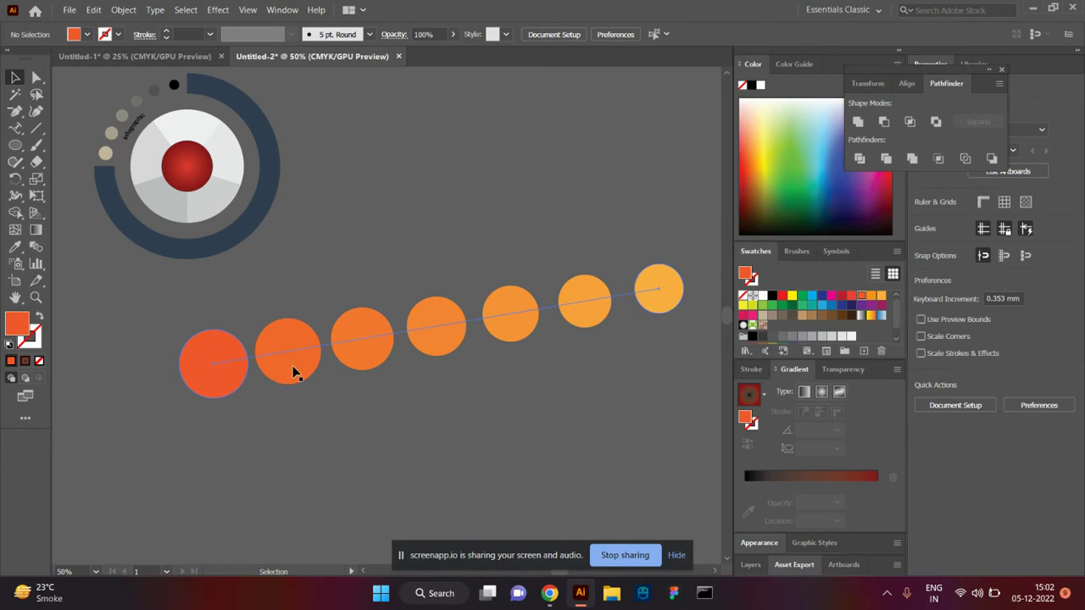
Draw a large orange circle on empty canvas below the dots.
mouse_move(266, 415)
left_mouse_down()
mouse_move(556, 350)
mouse_move(526, 370)
mouse_move(564, 381)
left_mouse_up()
key("ctrl+minus")
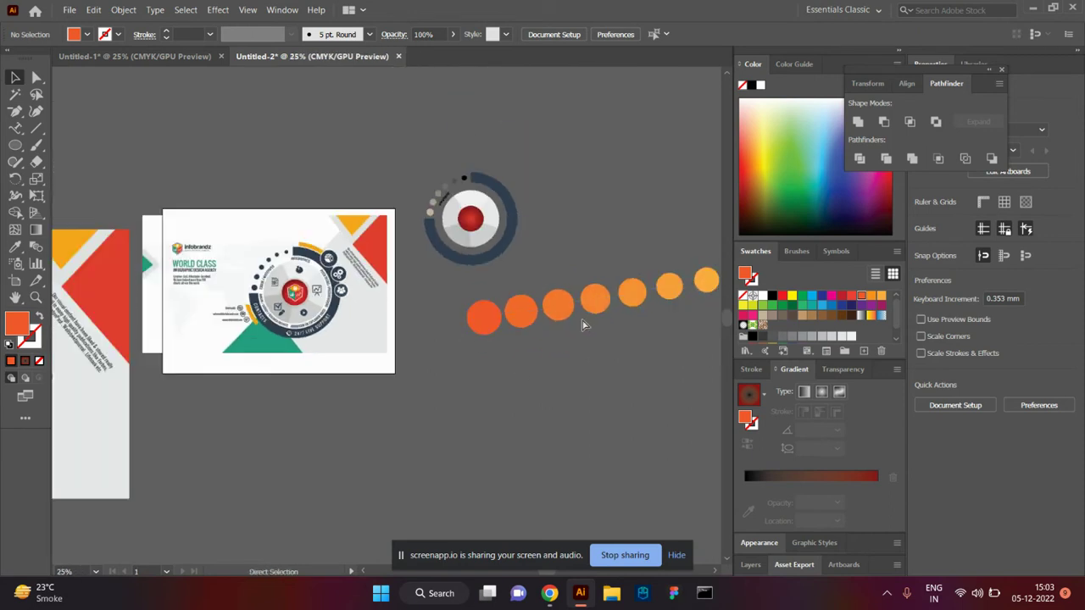
left_click_drag(532, 388, 276, 234)
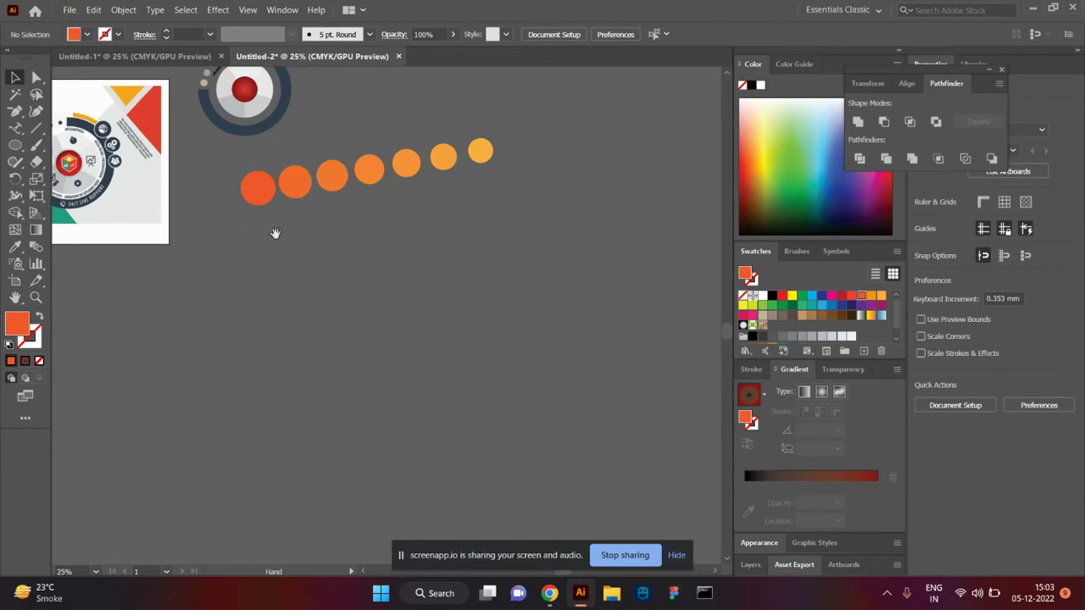
left_click(16, 144)
left_click_drag(414, 329, 518, 432)
Wrap the dot blend onto the large circle's outline with Replace Spine.
left_click(16, 77)
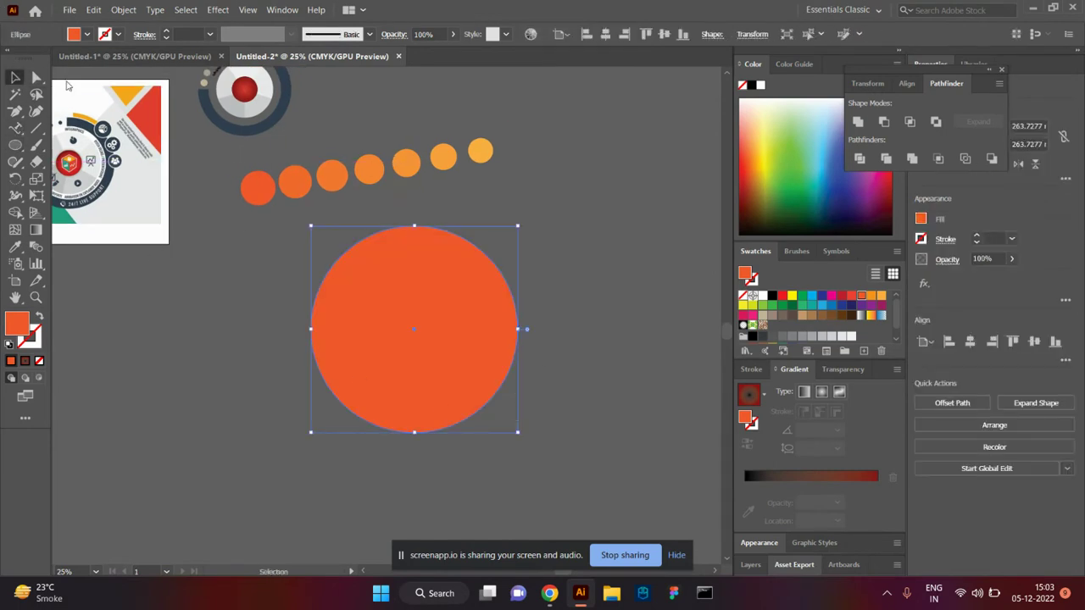
left_click(356, 172, "shift")
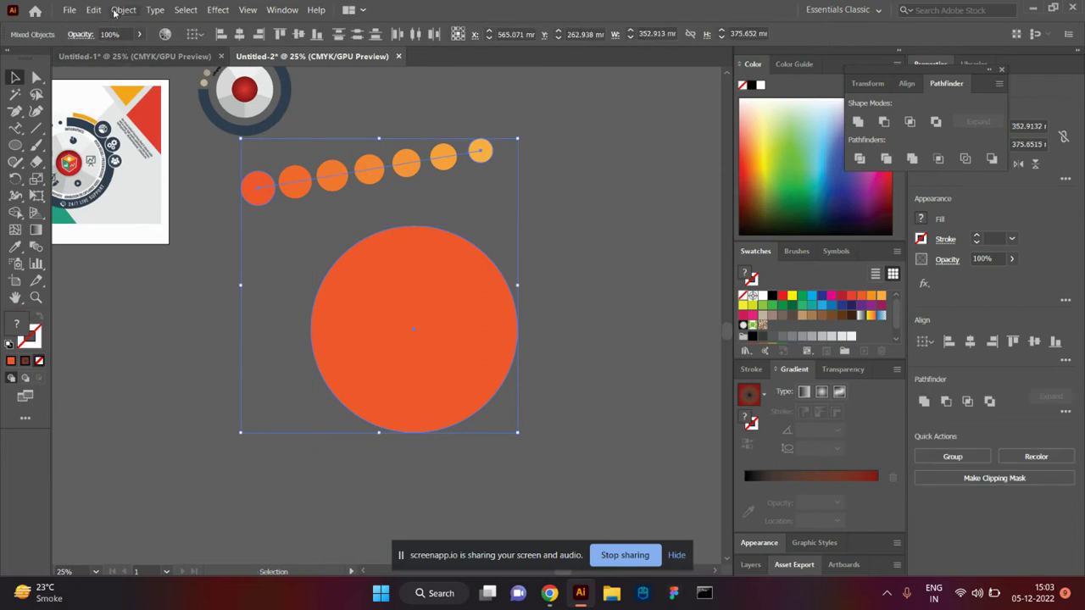
left_click(119, 10)
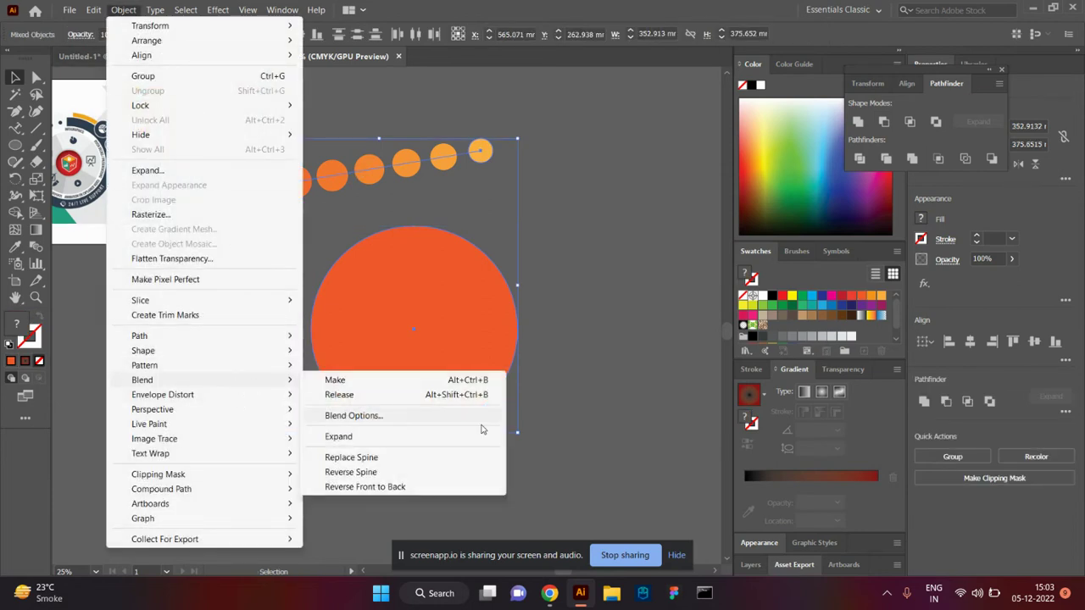
left_click(408, 456)
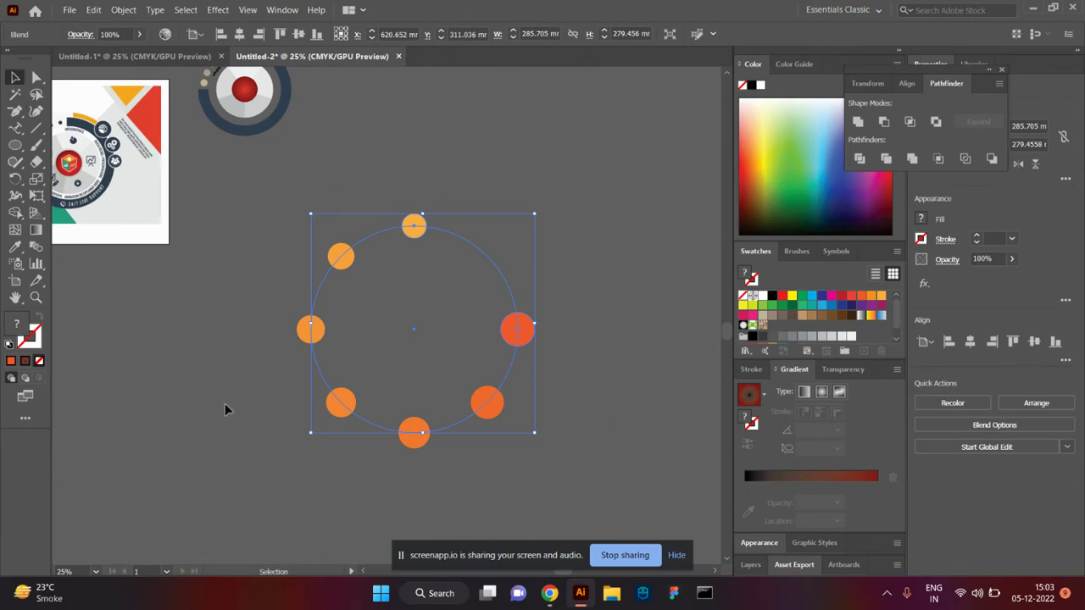
left_click(222, 450)
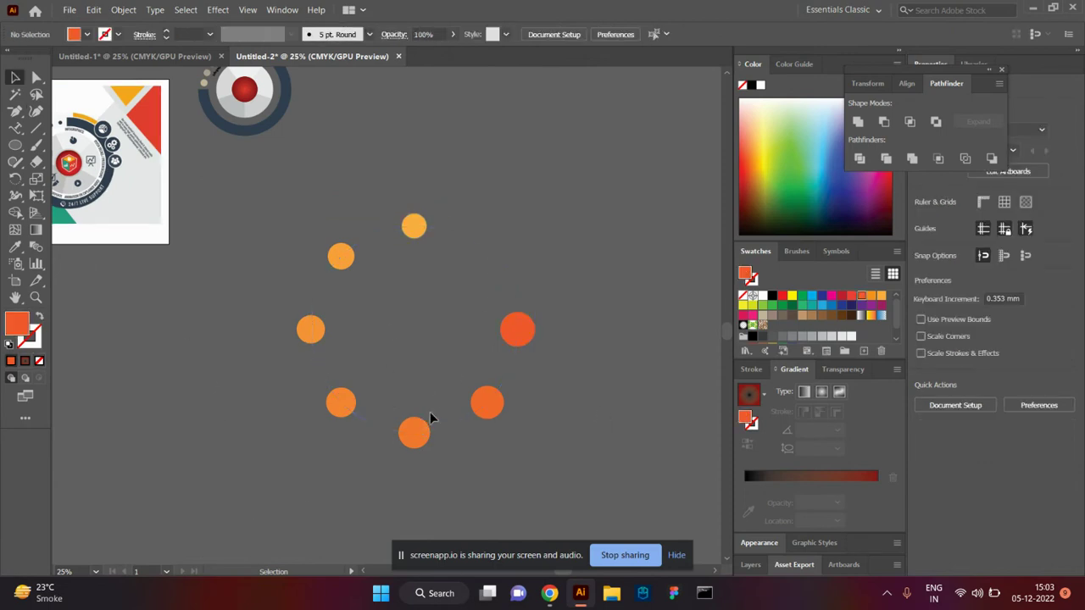
Try 307 and higher step counts in Blend Options, then cancel.
left_click(413, 434)
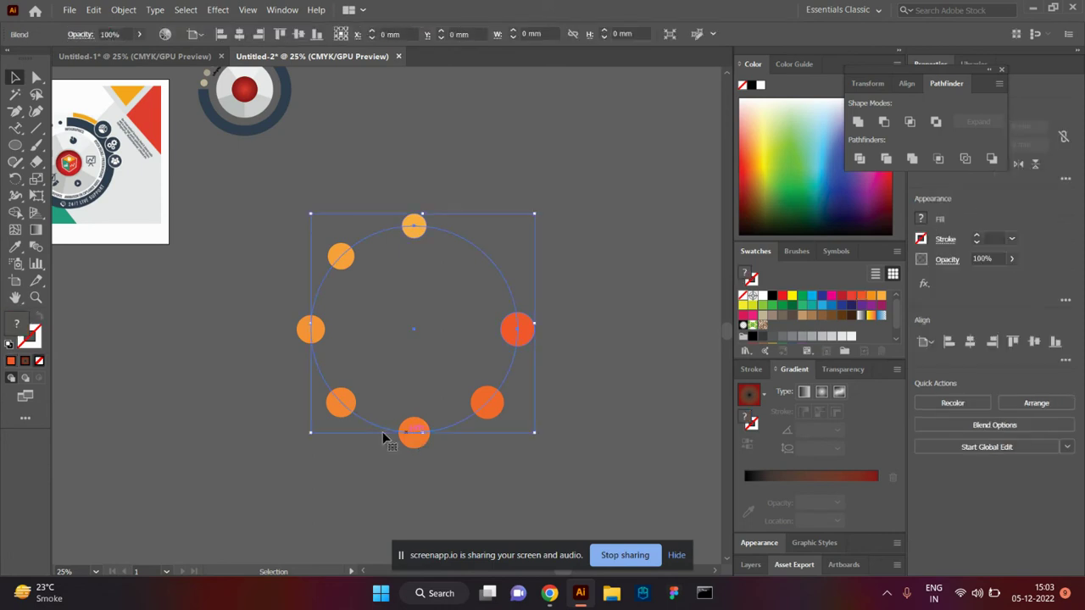
left_click(35, 248)
double_click(36, 248)
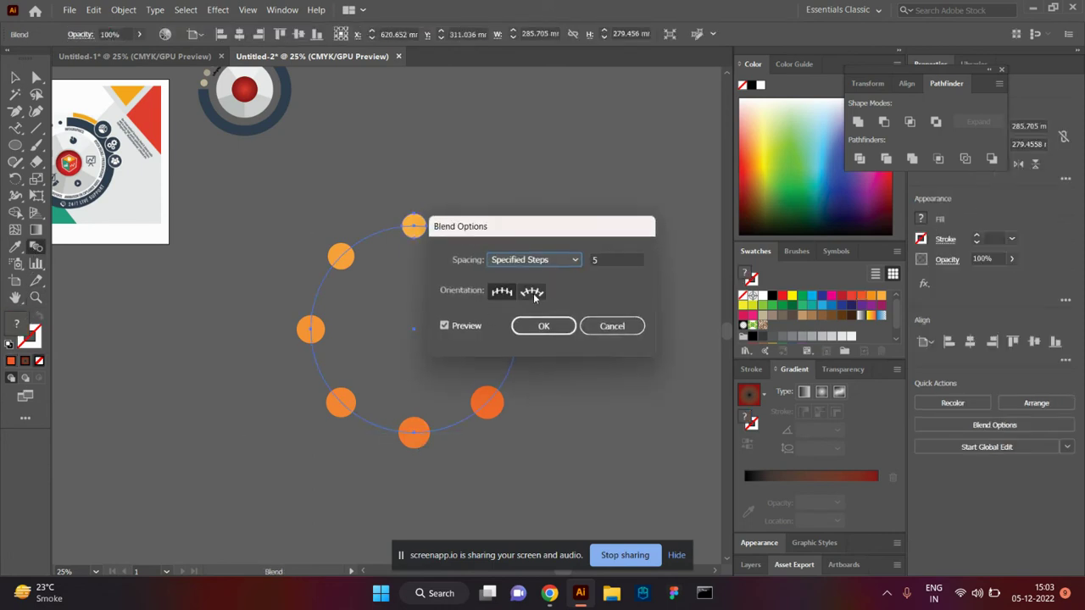
left_click(596, 260)
type("30")
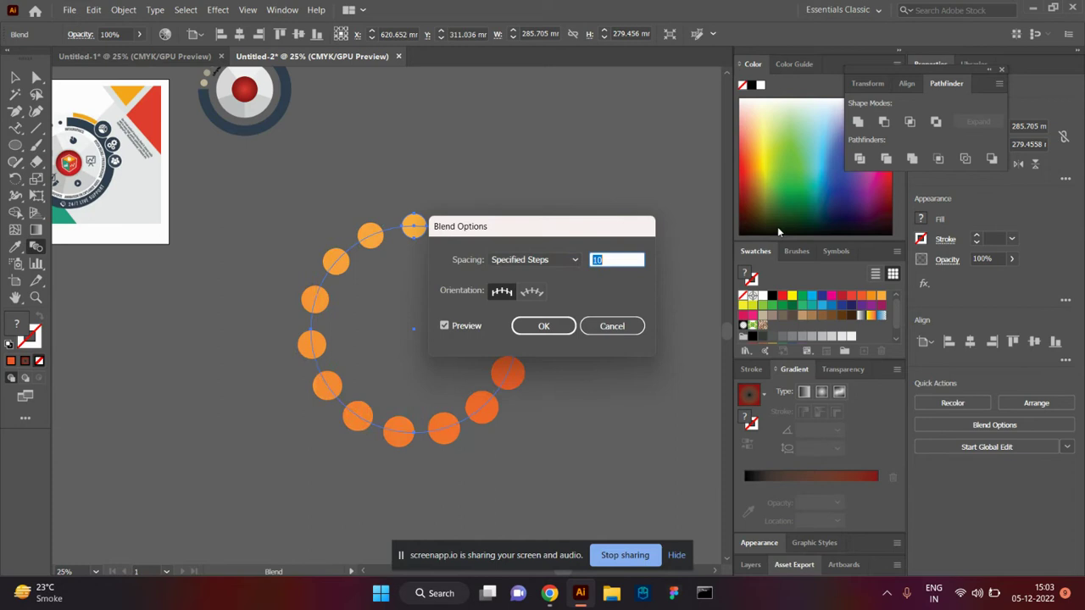
type("7")
key("Up")
key("Up")
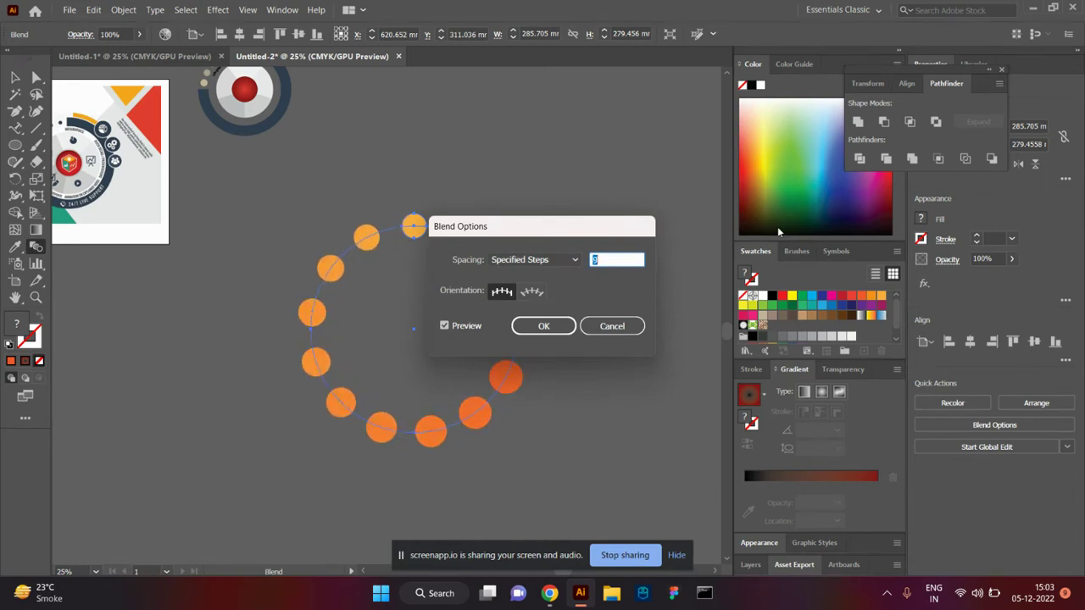
key("Up")
key("Up")
key("Up")
key("Up")
key("Up")
key("Up")
key("Up")
key("Up")
key("Up")
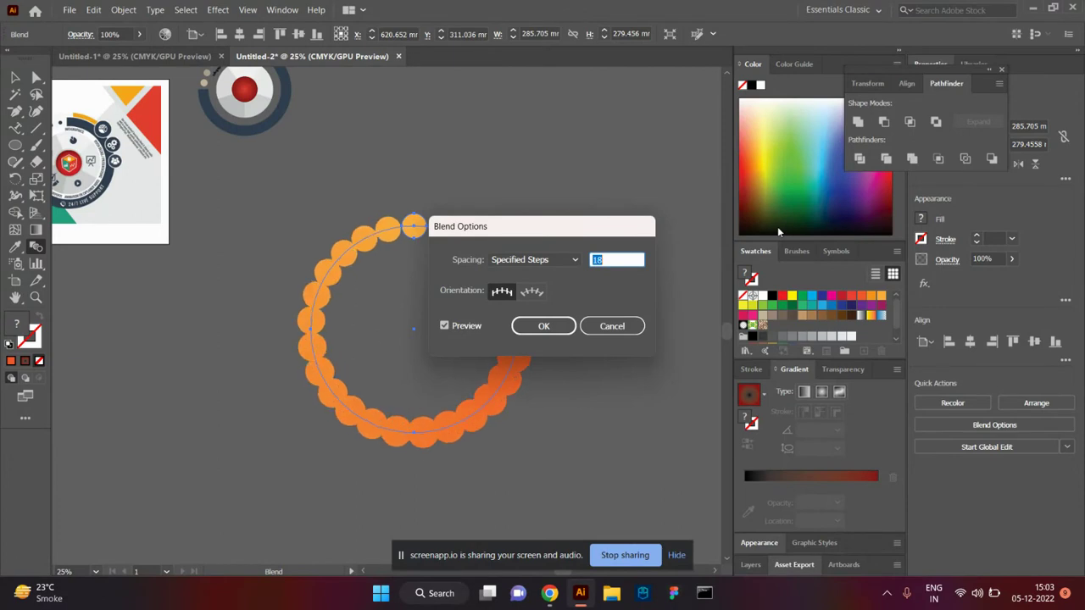
left_click(627, 328)
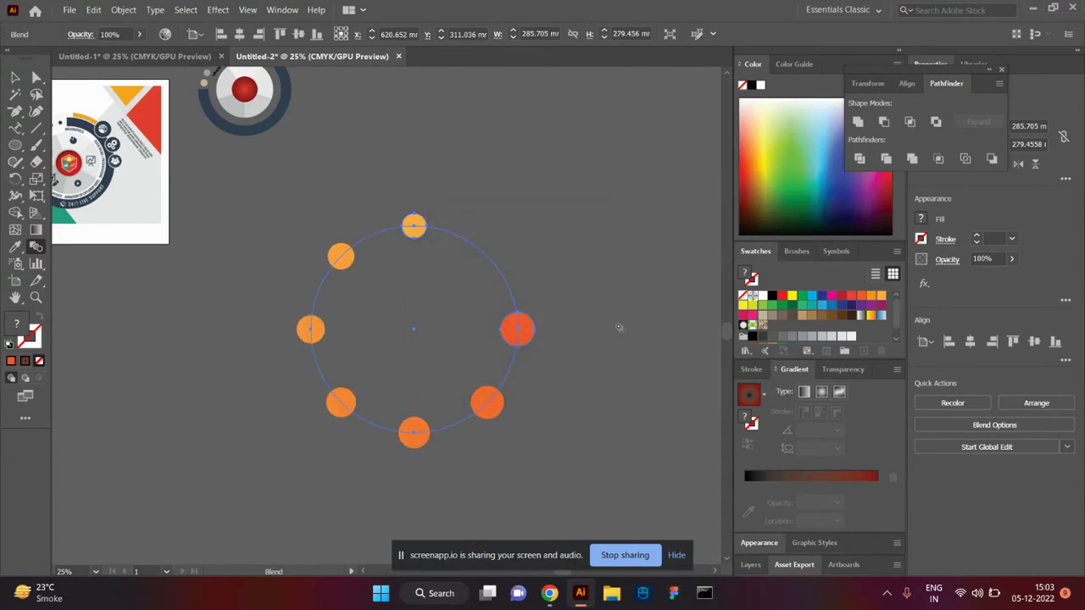
Move the dial graphic up and to the left.
mouse_move(441, 240)
left_mouse_down()
mouse_move(319, 335)
mouse_move(439, 294)
mouse_move(347, 371)
mouse_move(263, 384)
mouse_move(489, 327)
left_mouse_up()
left_click_drag(380, 300, 457, 318)
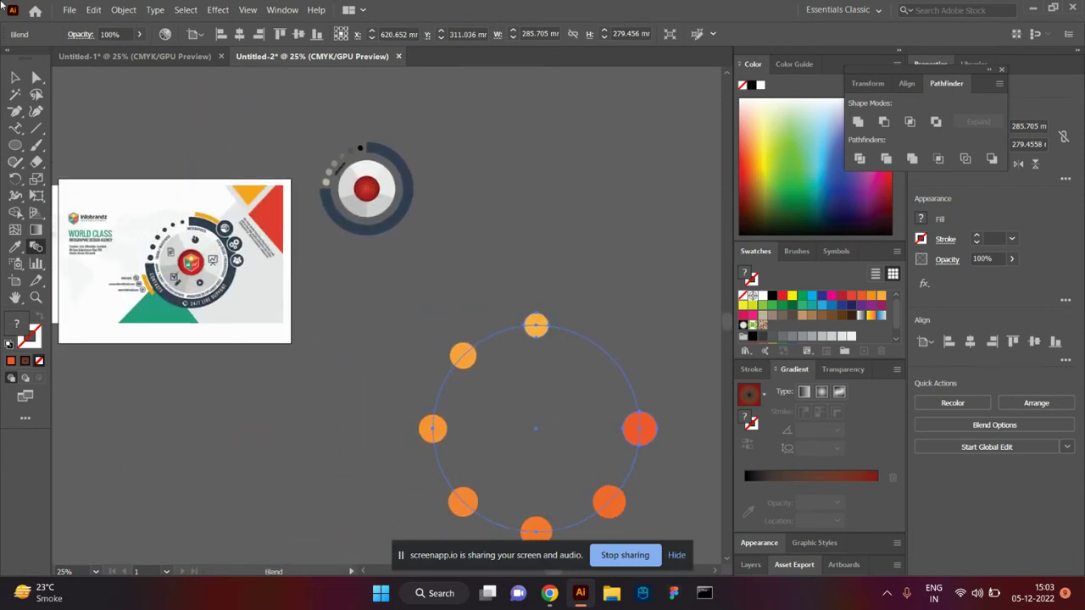
left_click(14, 78)
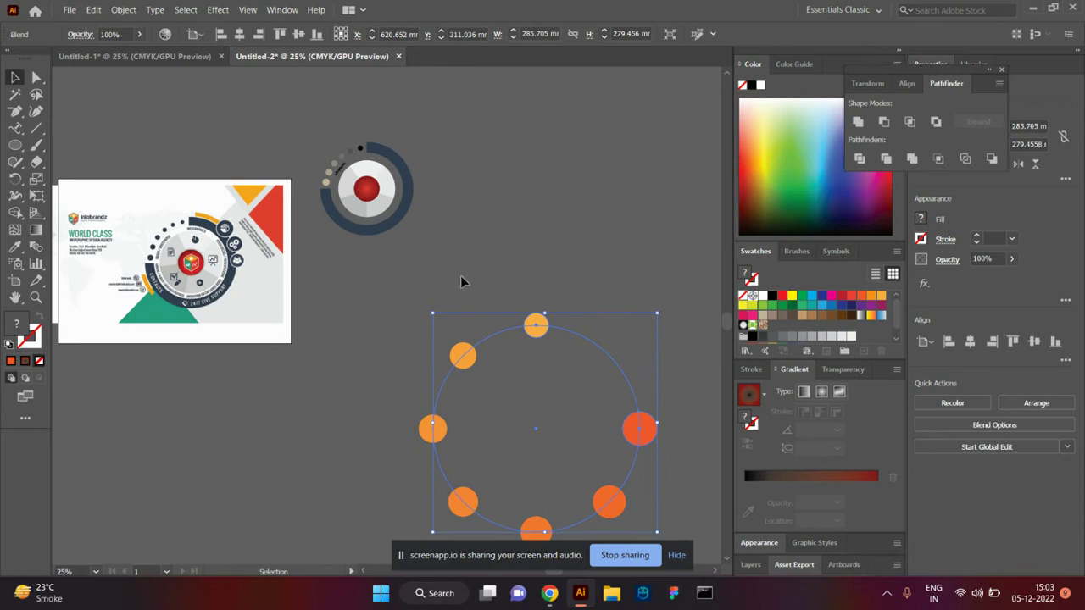
left_click_drag(385, 187, 252, 113)
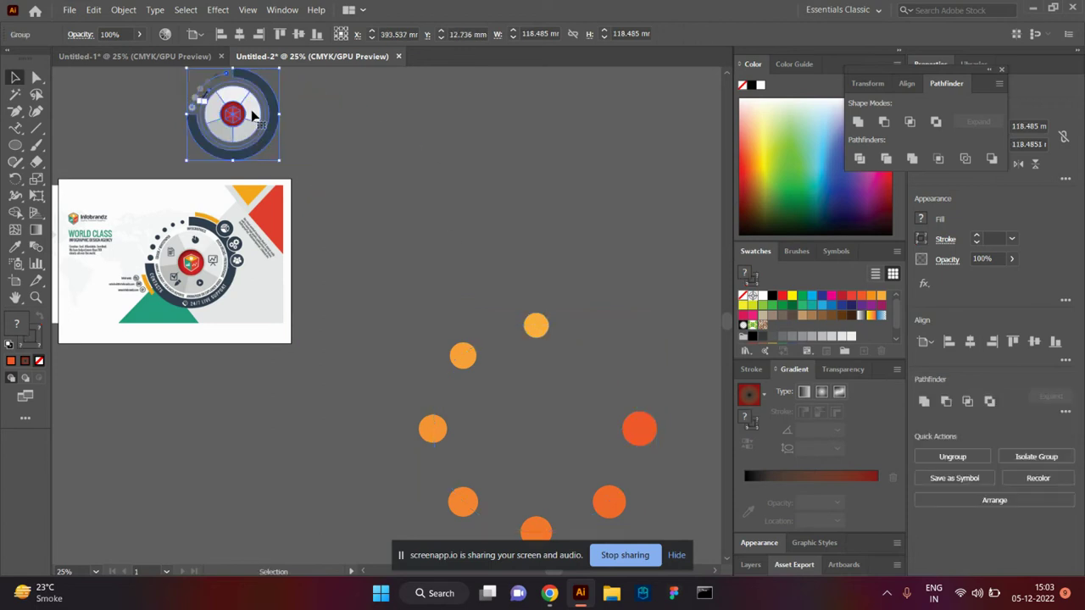
left_click(407, 263)
Move the orange dot ring up-right and rotate it so its gap faces the top.
left_click_drag(475, 364, 524, 115)
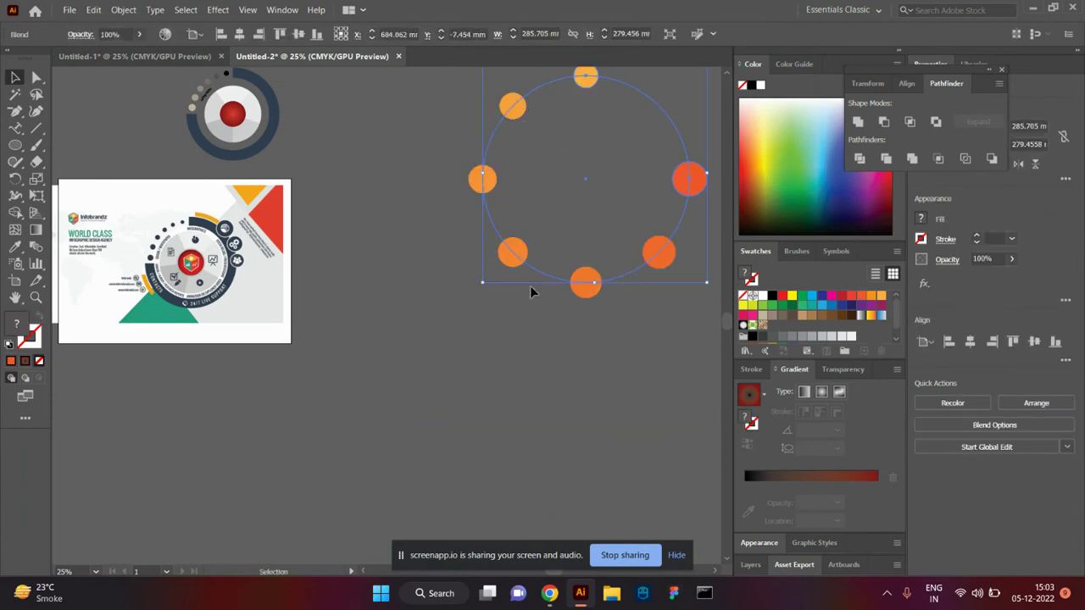
mouse_move(709, 287)
left_mouse_down()
mouse_move(387, 309)
mouse_move(613, 376)
left_mouse_up()
mouse_move(300, 448)
left_mouse_down()
mouse_move(438, 370)
mouse_move(547, 379)
mouse_move(487, 387)
left_mouse_up()
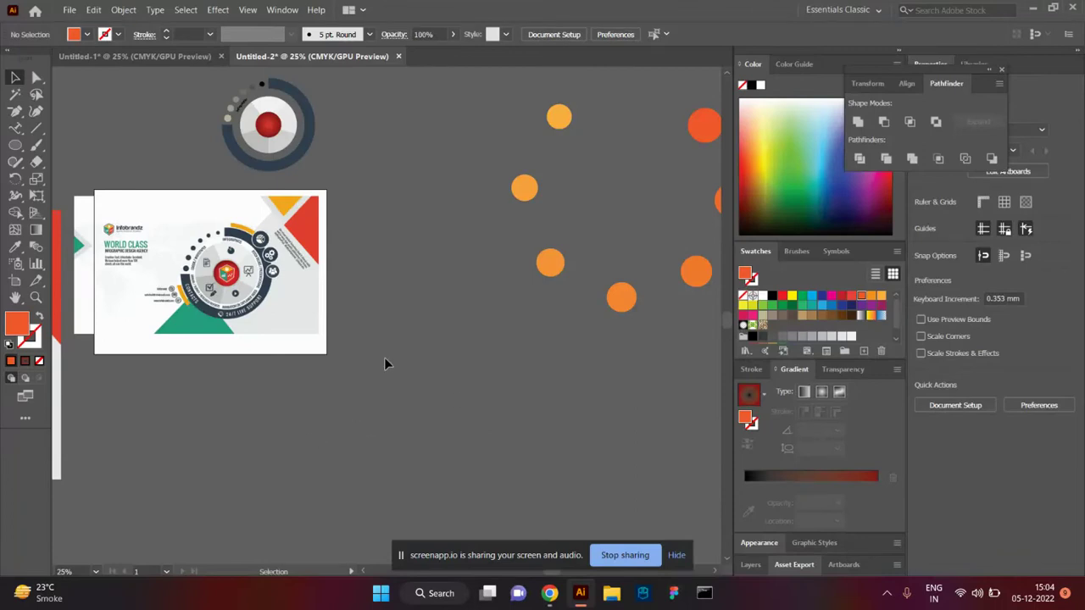
Type a letter D on empty canvas and scale it up large.
left_click_drag(395, 392, 370, 317)
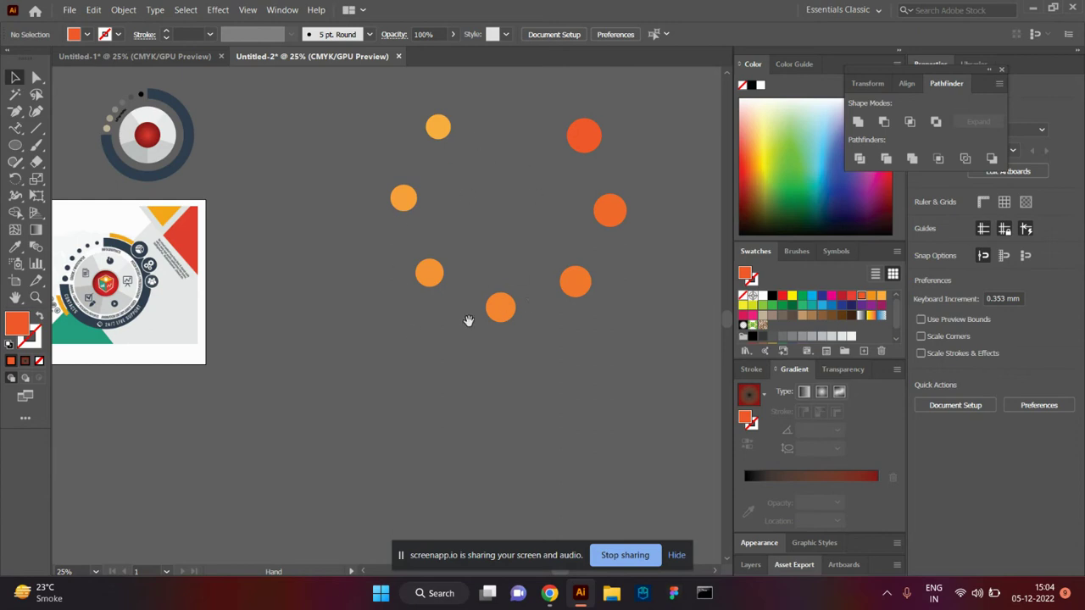
left_click_drag(410, 407, 450, 354)
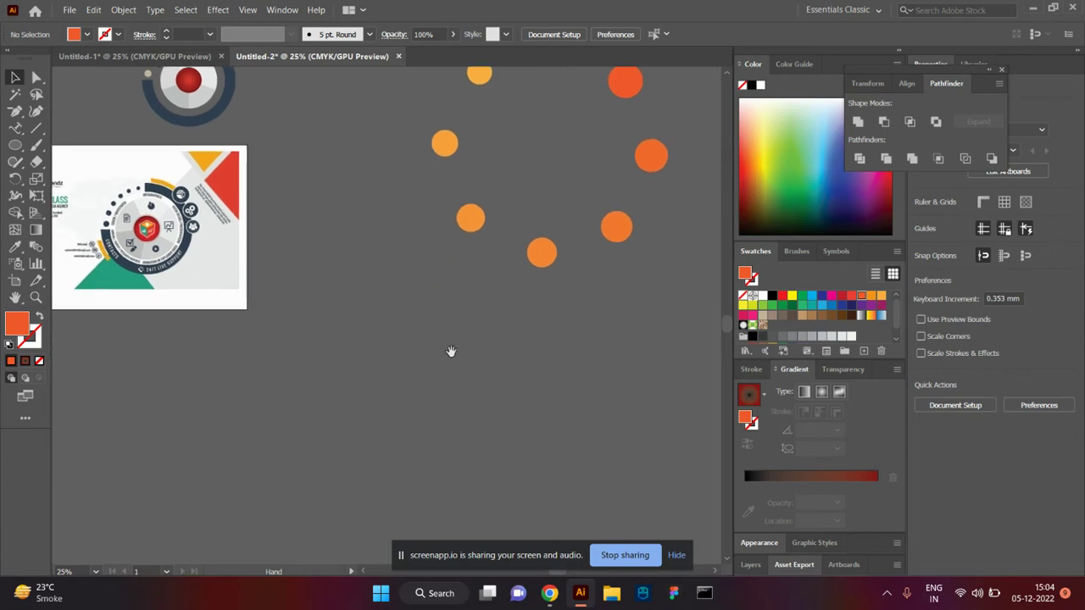
left_click(15, 128)
left_click_drag(18, 133, 68, 127)
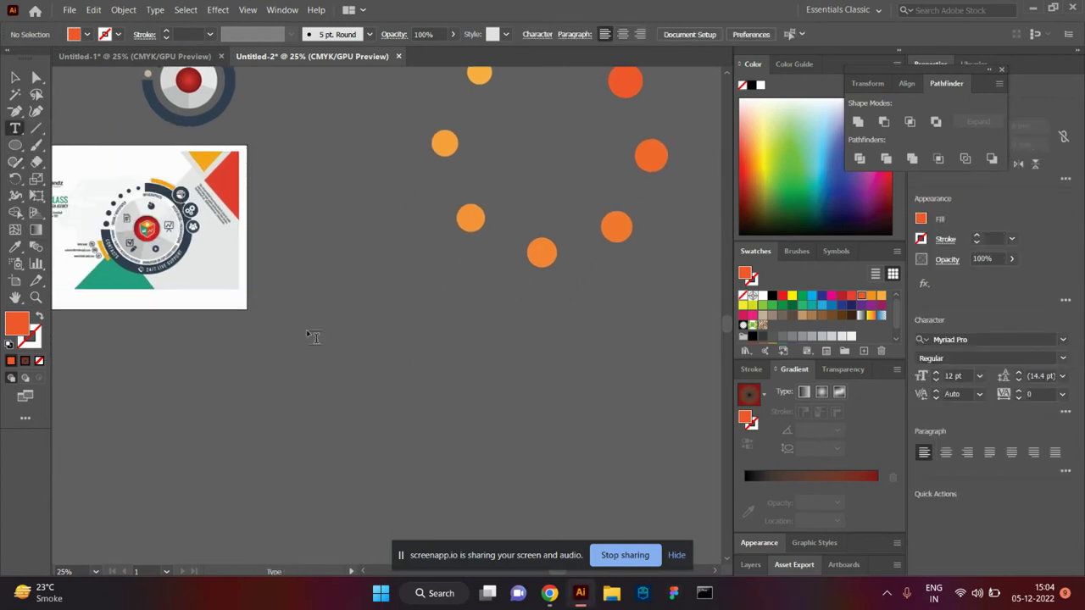
left_click(343, 360)
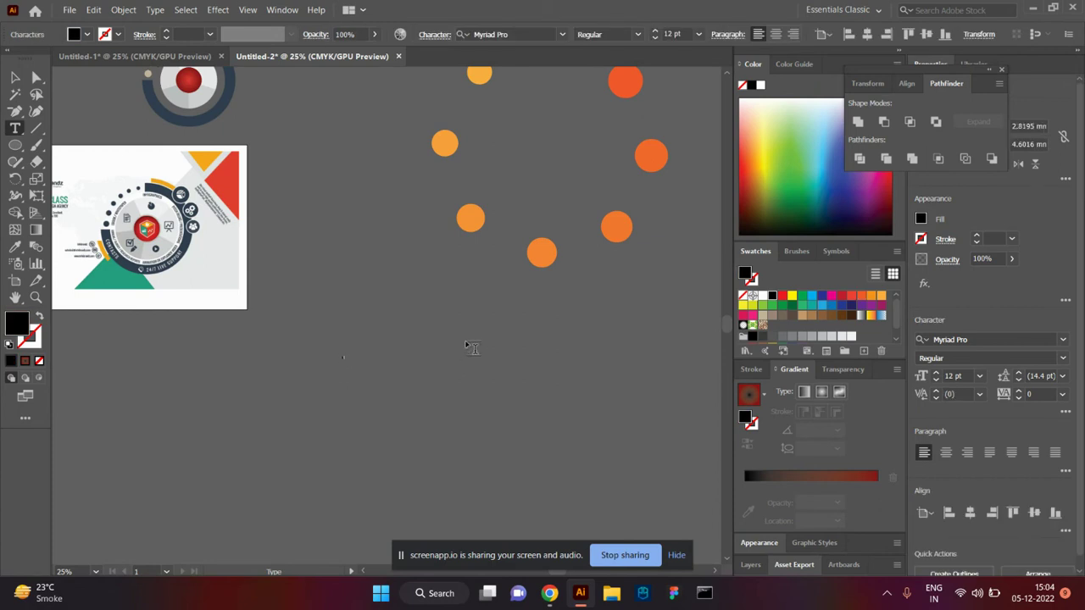
left_click(15, 78)
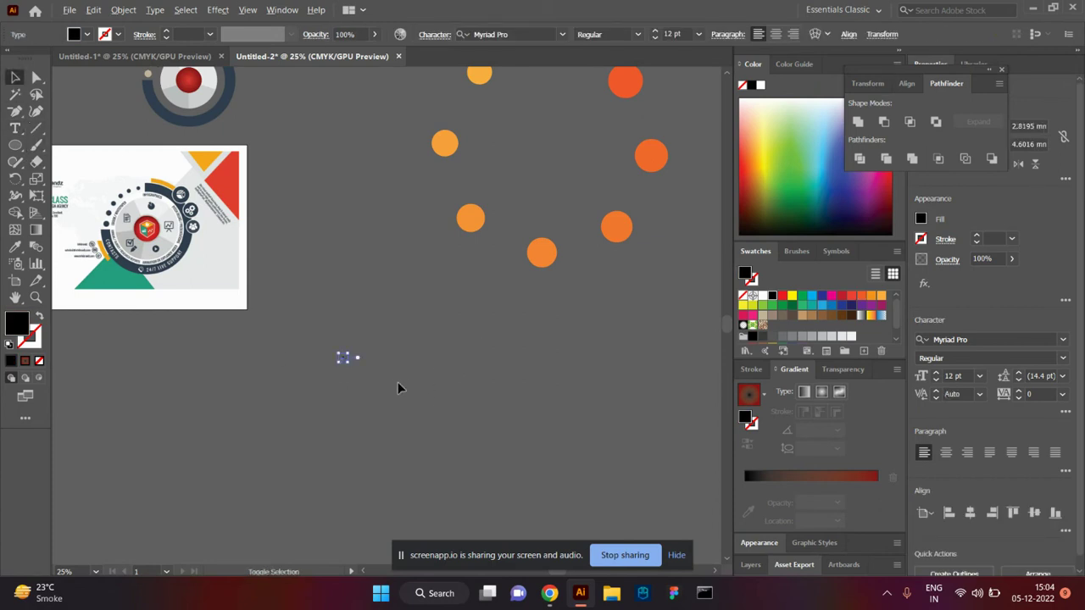
left_click_drag(354, 366, 431, 501)
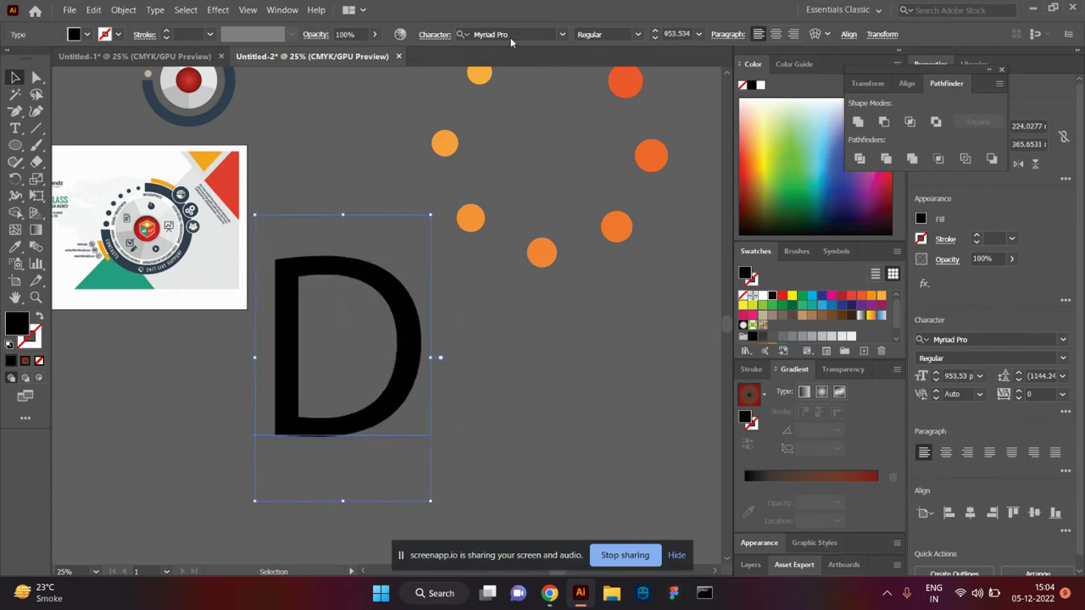
Try Impact and other fonts on the D, settling on Lucida Handwriting Italic.
left_click(524, 31)
type("imp")
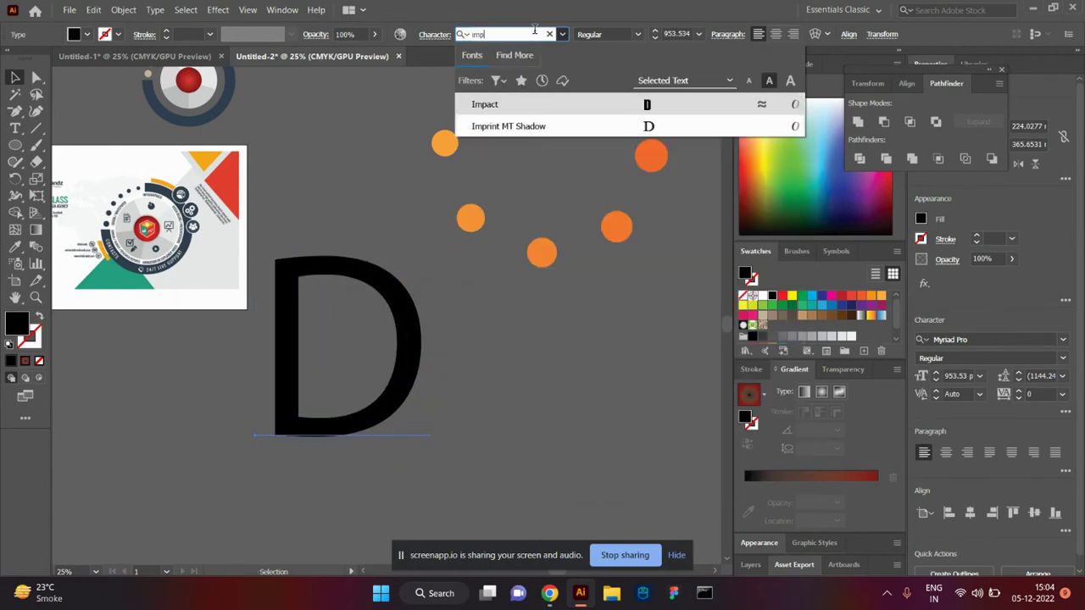
key("Return")
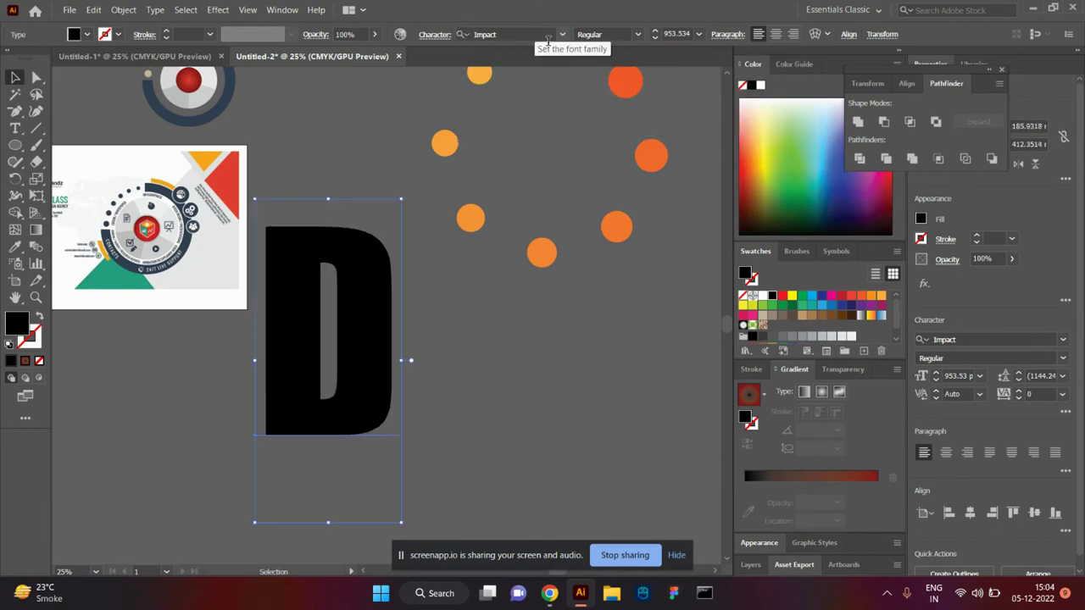
left_click(514, 34)
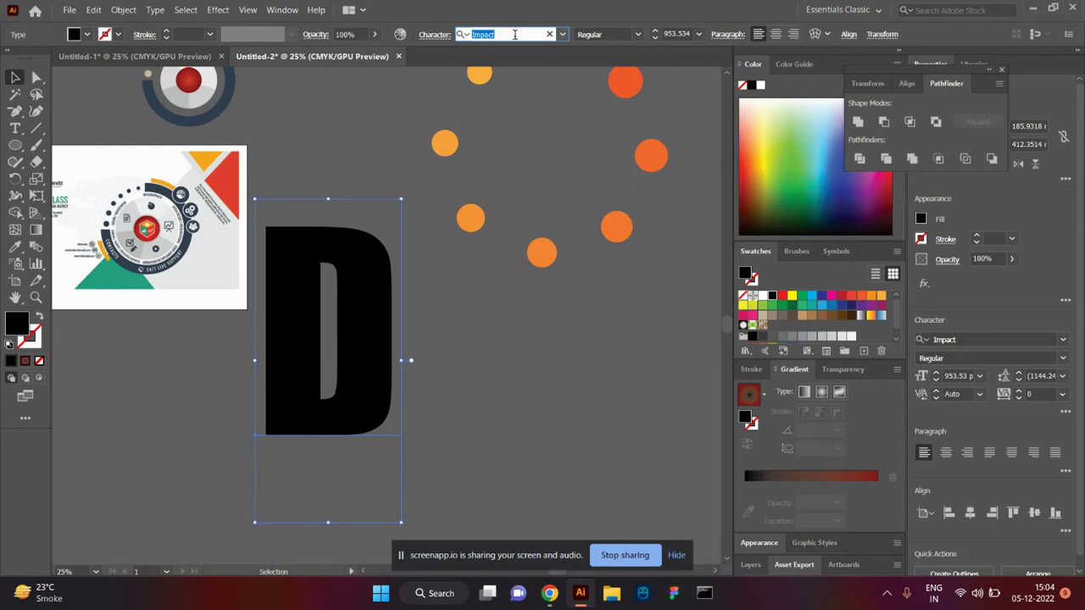
key("Down")
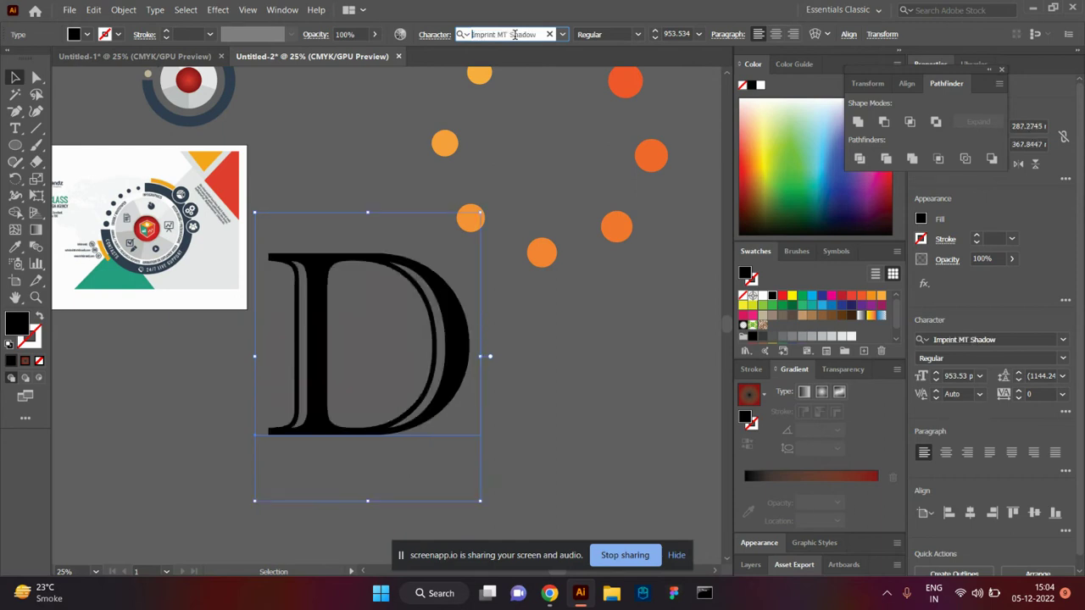
key("Down")
key("Down")
key("Down")
key("Down")
key("Down")
key("Down")
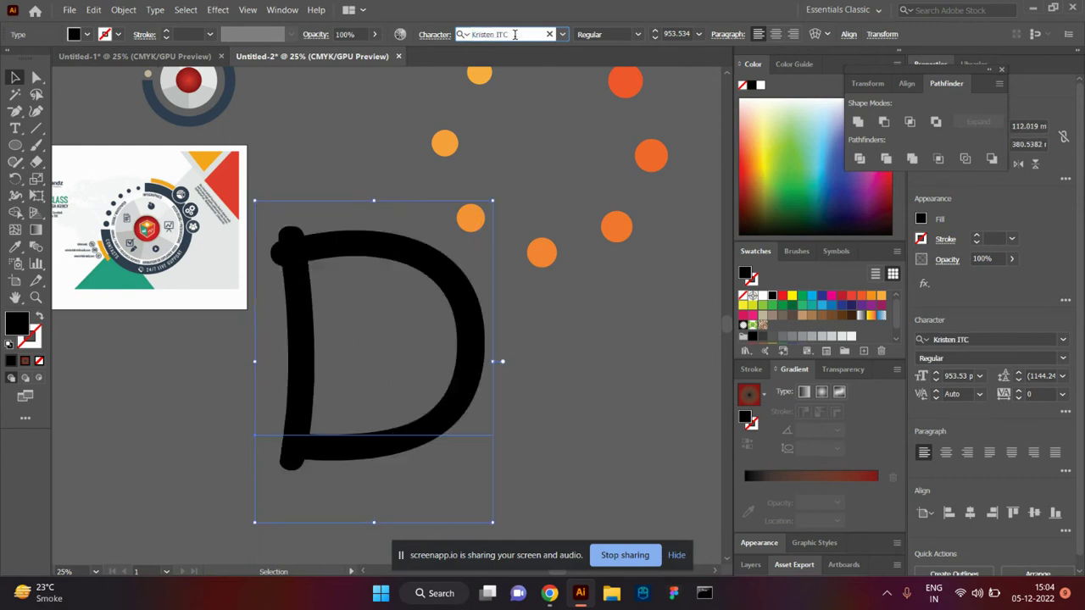
key("Down")
key("Down")
key("Down")
key("Down")
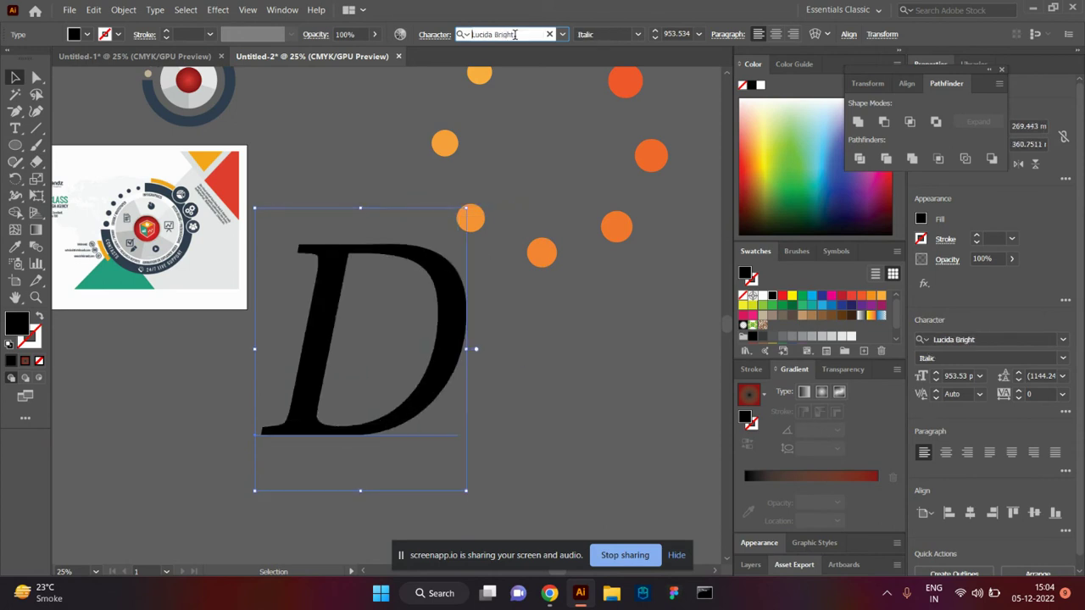
key("Down")
key("Down")
key("Down")
key("Down")
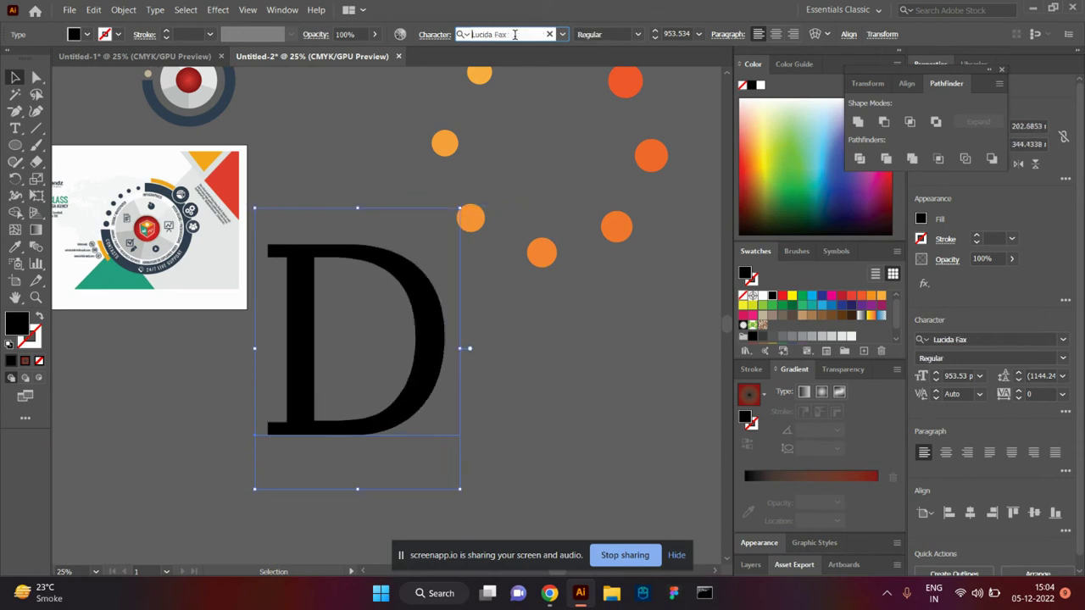
key("Down")
key("Down")
key("Down")
key("Down")
key("Up")
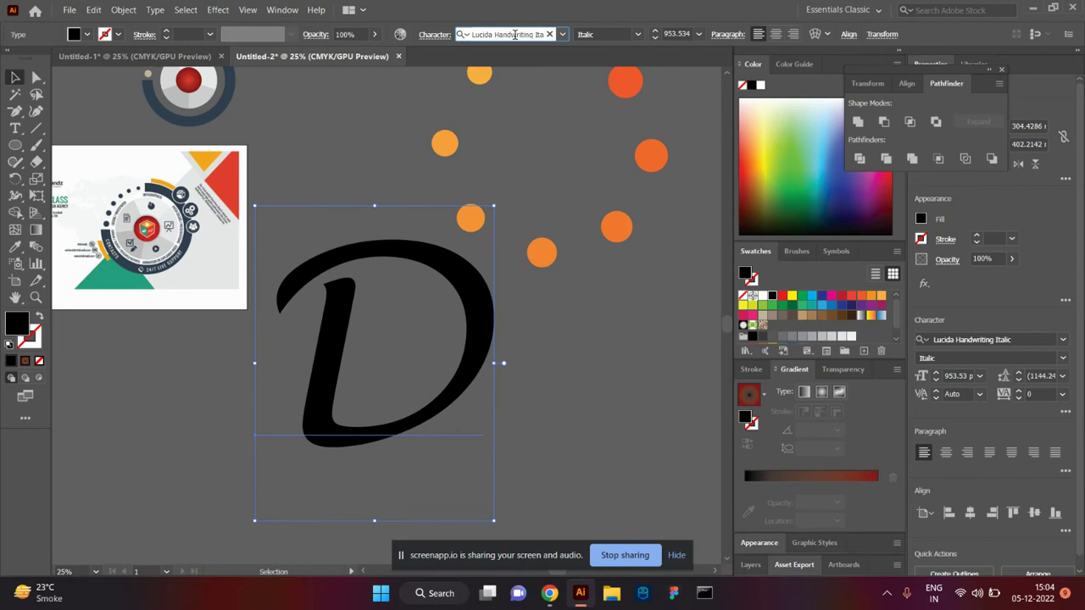
key("ctrl")
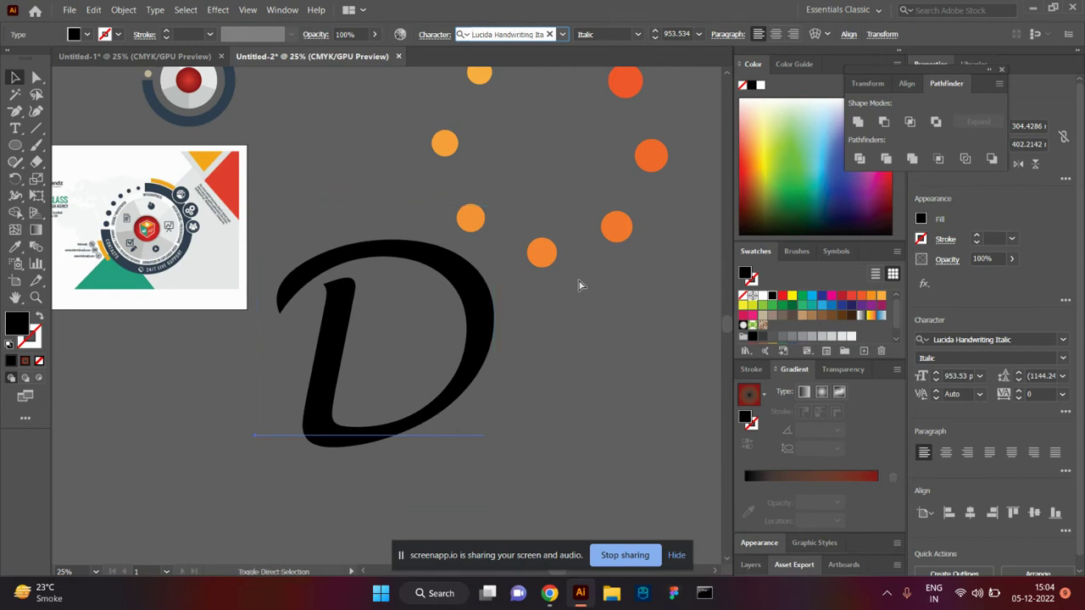
left_click(614, 366)
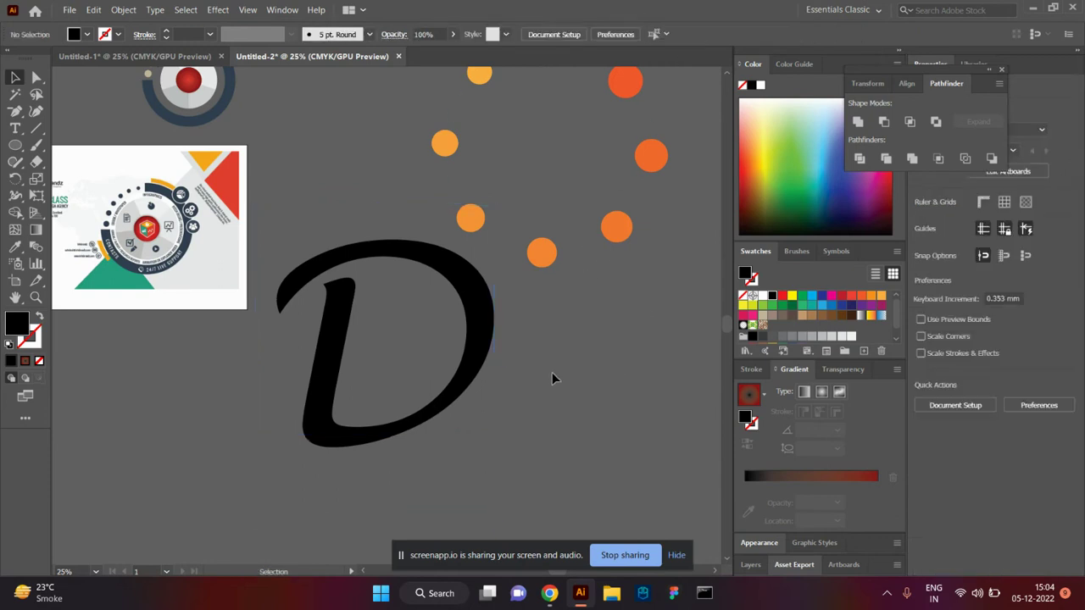
left_click(492, 367)
Convert the D to outlines, ungroup it and nudge it into place.
key("ctrl+shift+o")
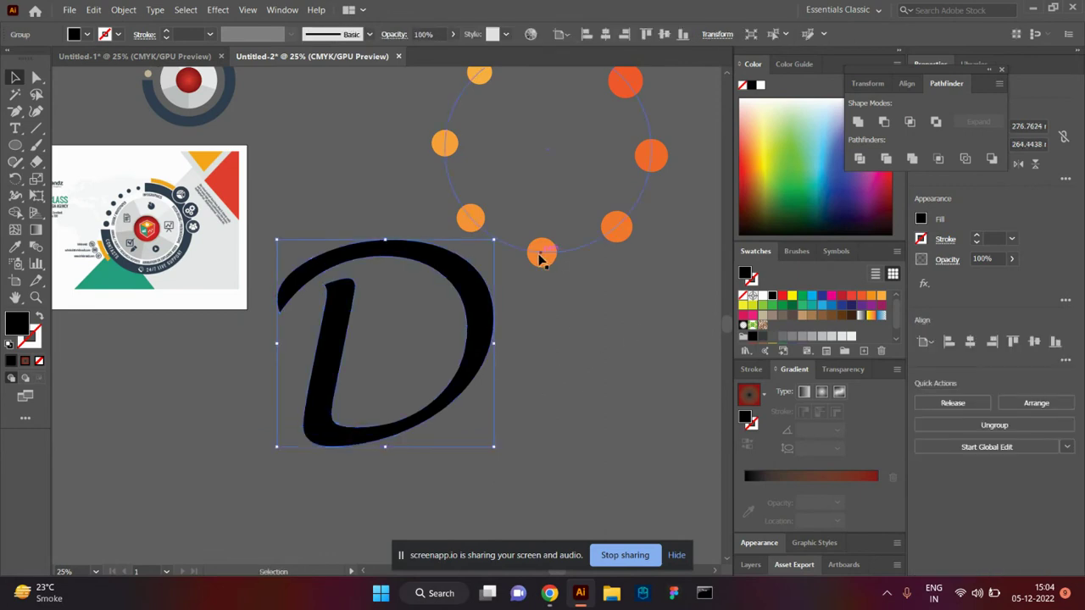
right_click(466, 362)
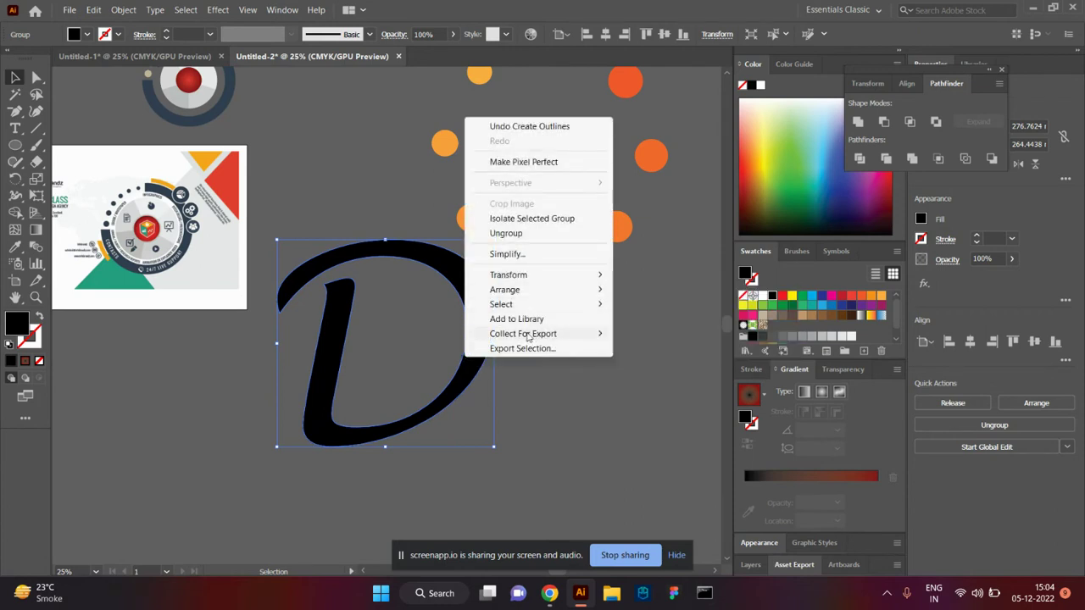
left_click(537, 237)
left_click(548, 378)
mouse_move(490, 343)
left_mouse_down()
mouse_move(542, 368)
mouse_move(498, 369)
left_mouse_up()
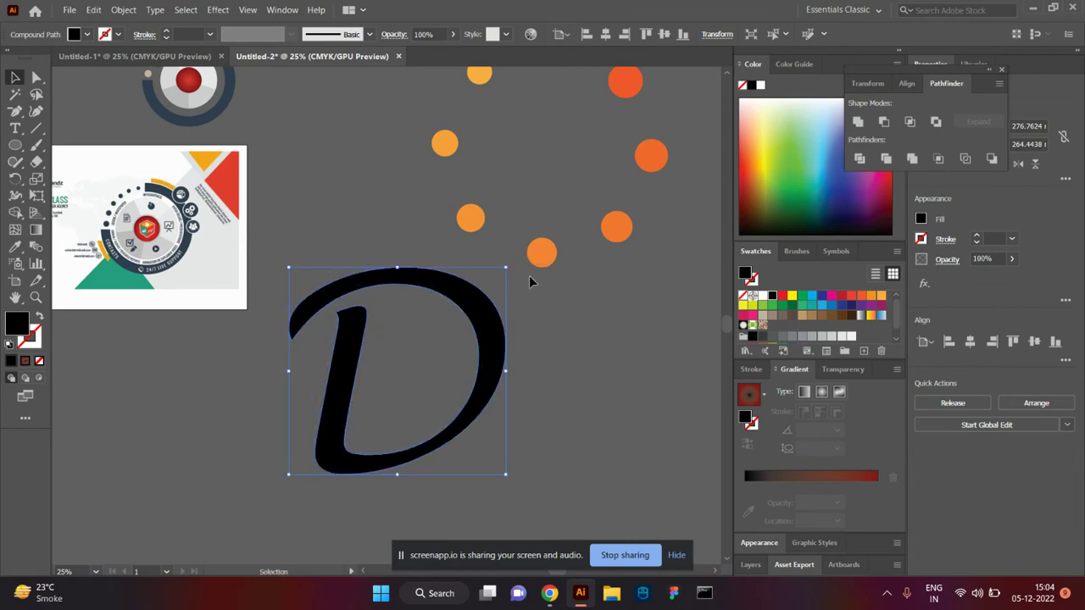
scroll(346, 435, "up", 3)
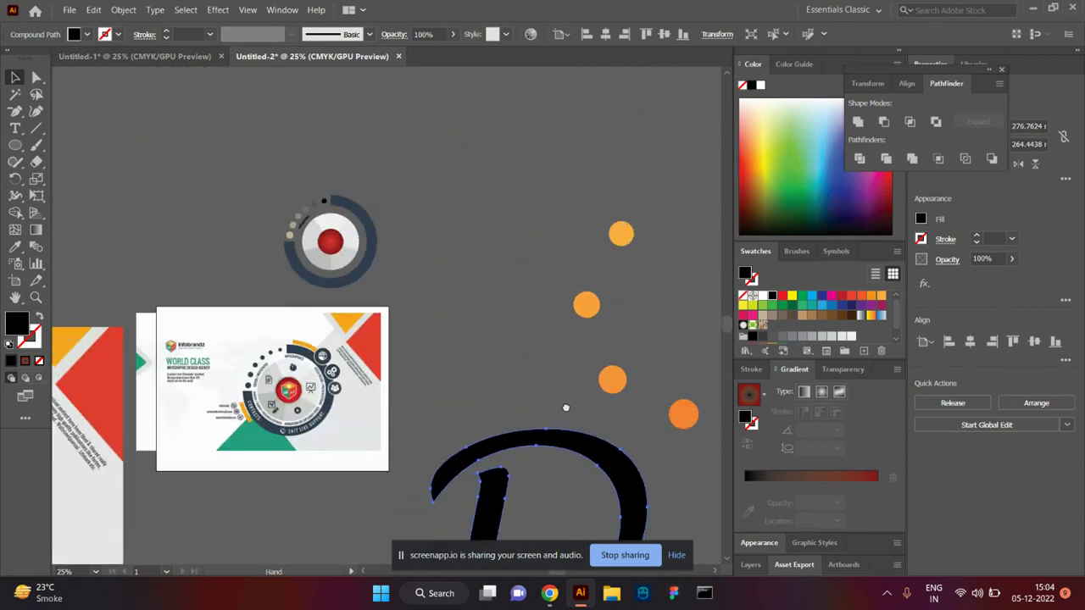
scroll(346, 435, "down", 6)
Blend a small orange circle and a pale yellow copy into a gradient bar.
left_click(15, 145)
left_click_drag(218, 374, 224, 388)
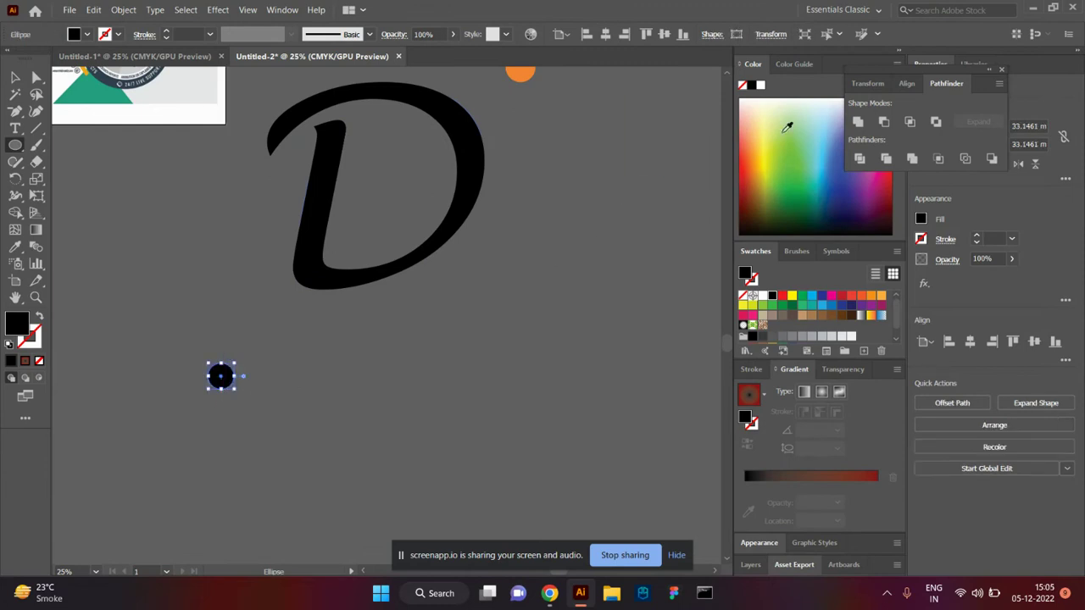
left_click(746, 166)
left_click(15, 77)
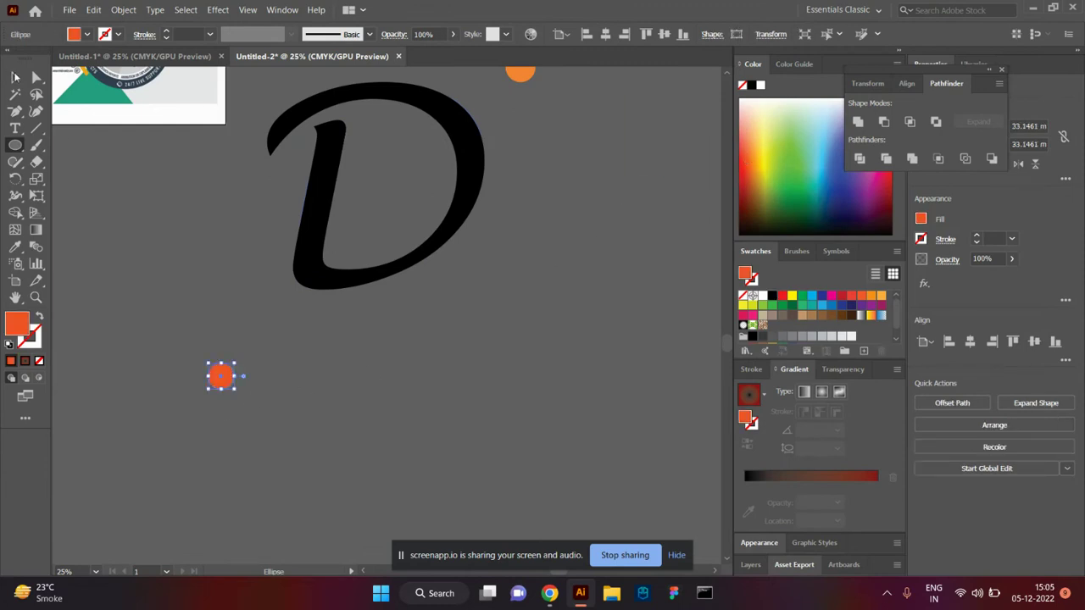
left_click_drag(229, 384, 506, 385)
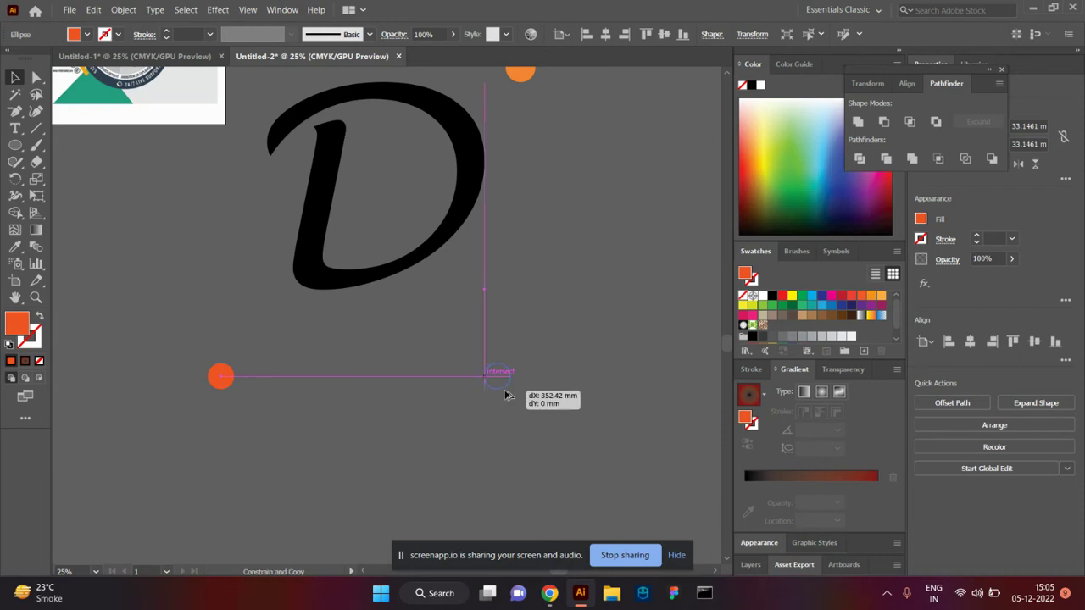
left_click(769, 132)
left_click(222, 377, "shift")
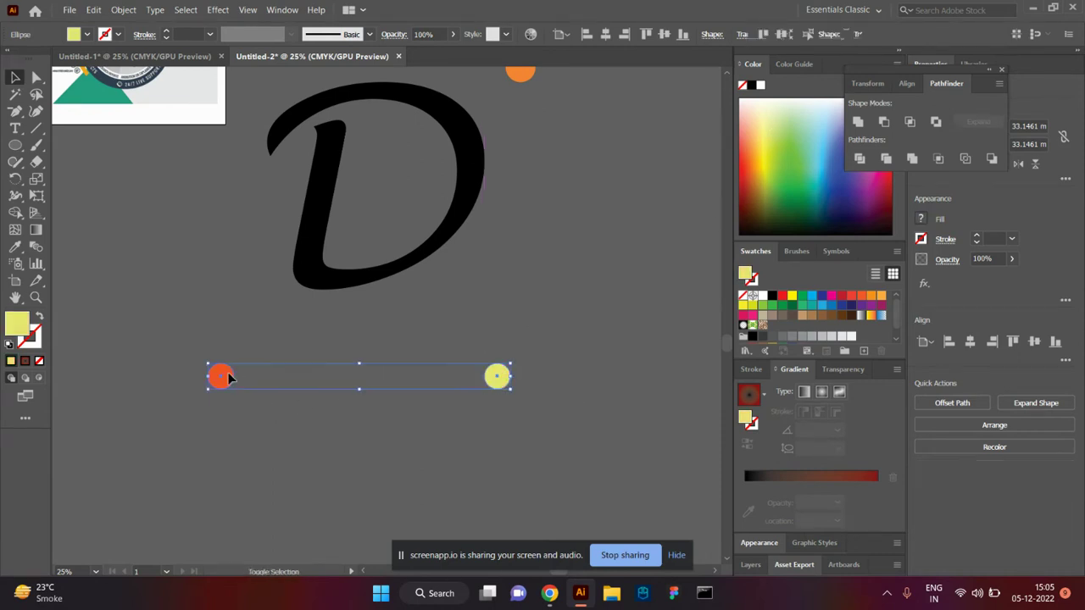
key("ctrl+alt+b")
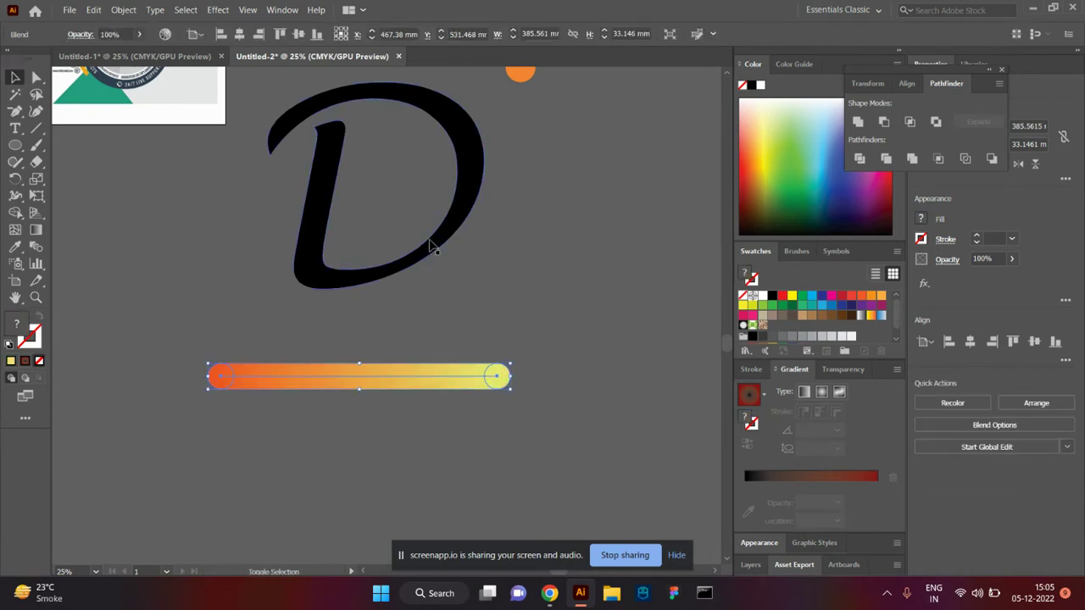
left_click(430, 246, "shift")
left_click(123, 9)
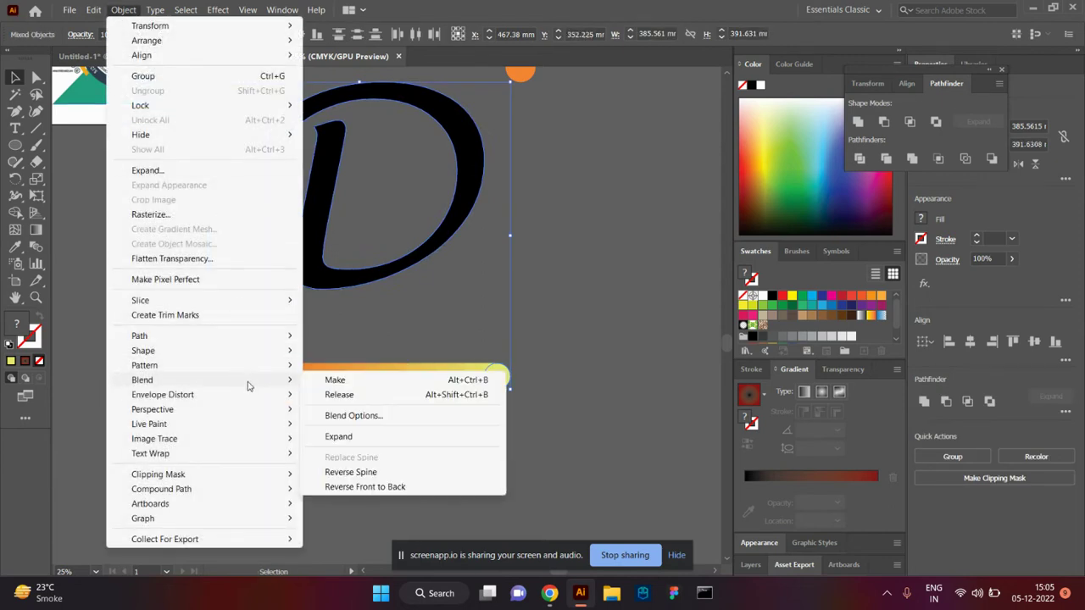
Release the outlined D's compound path.
mouse_move(143, 380)
left_click(564, 263)
left_click(454, 236)
right_click(442, 228)
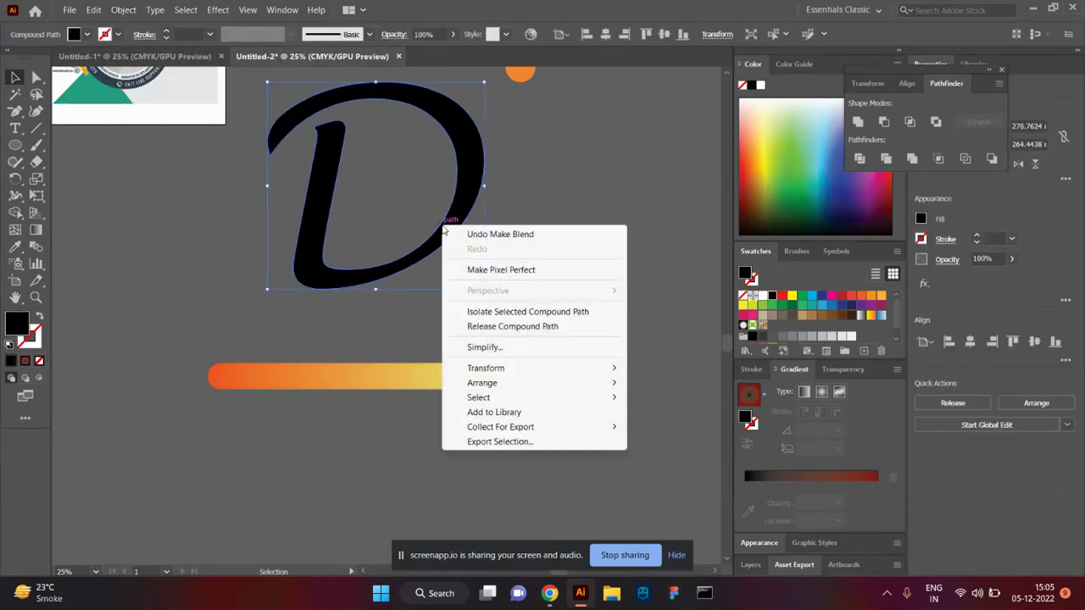
left_click(490, 328)
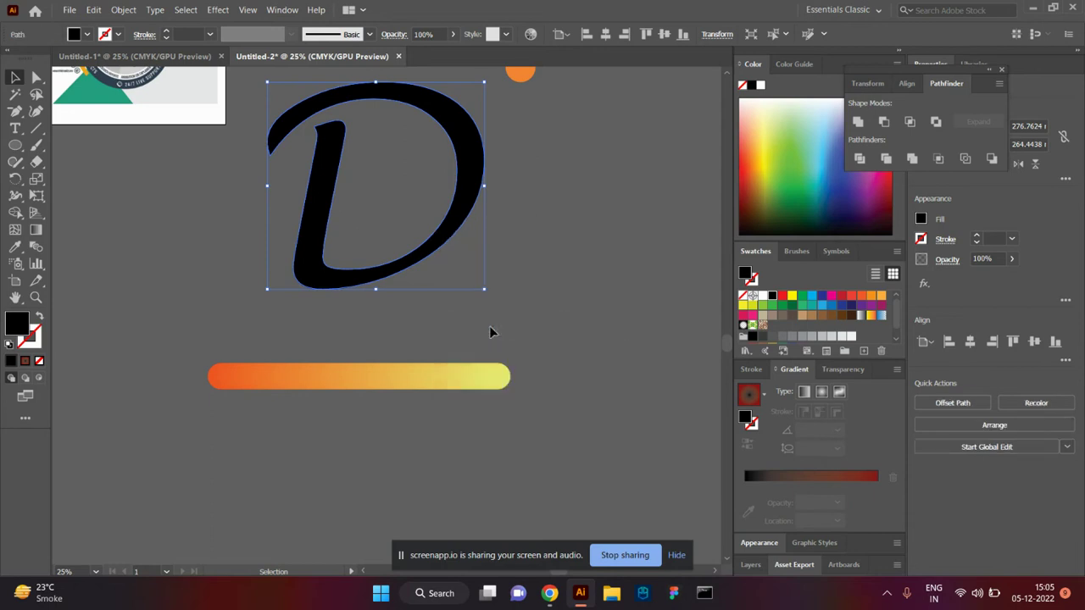
left_click(479, 242)
left_click_drag(462, 218, 476, 237)
key("ctrl+z")
Use Replace Spine to run the gradient bar along the D path.
left_click(438, 378, "shift")
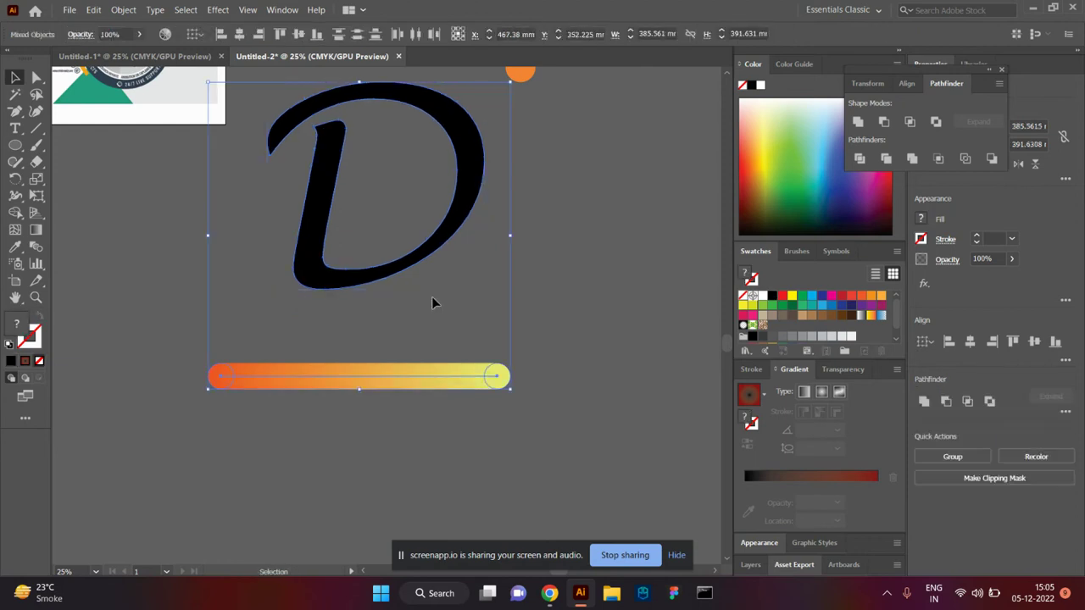
right_click(442, 235)
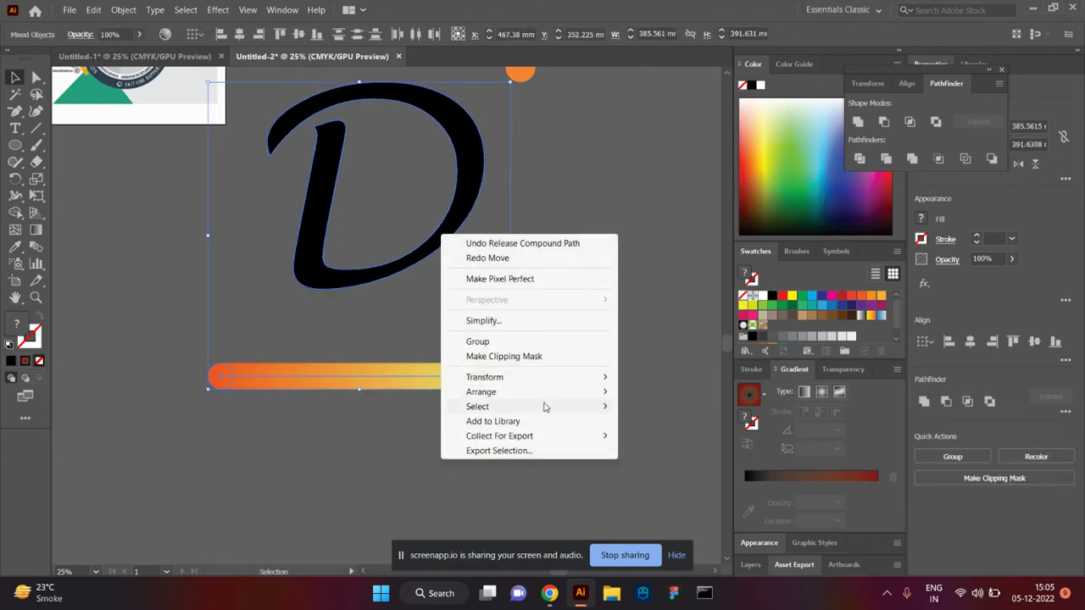
left_click(123, 9)
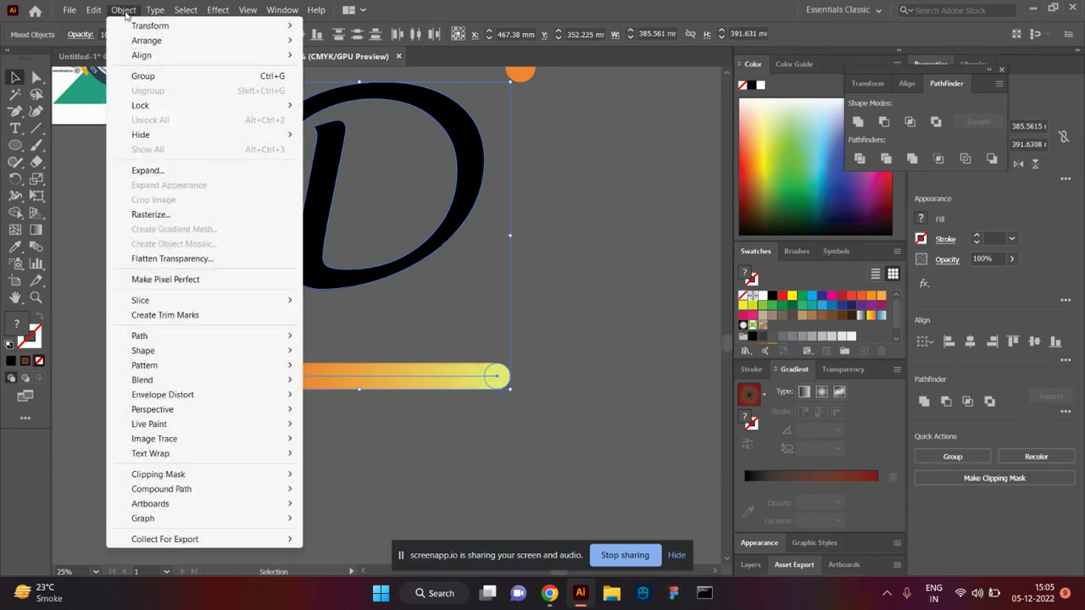
mouse_move(143, 380)
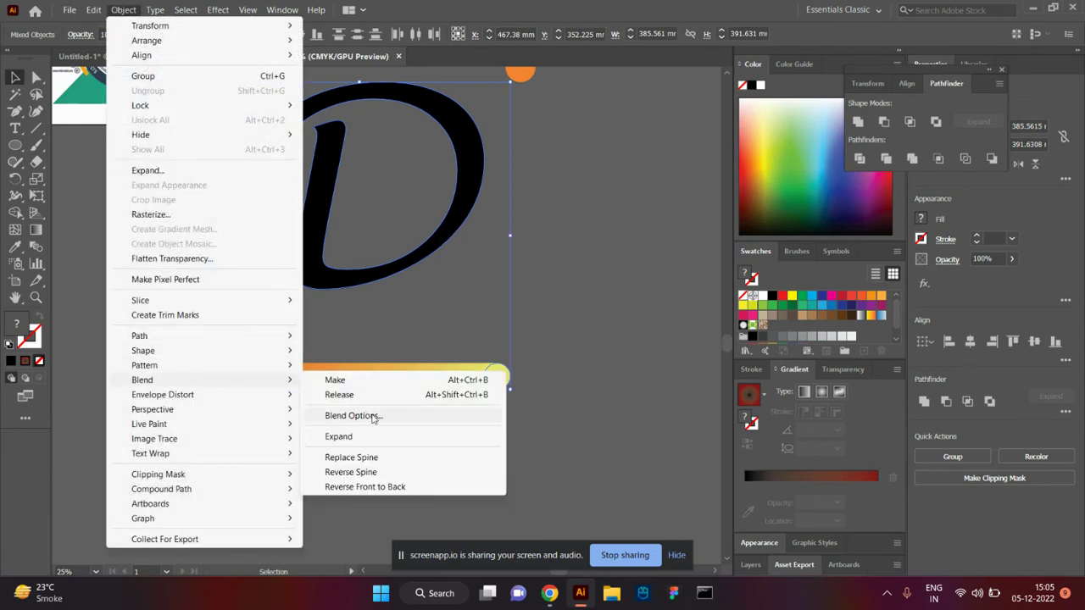
left_click(351, 457)
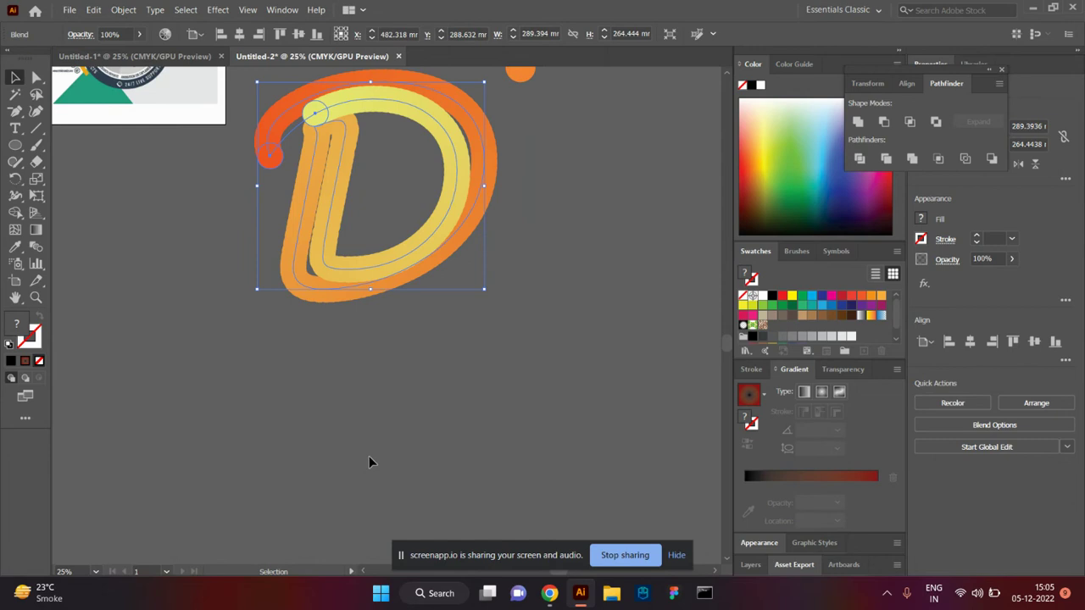
left_click(463, 388)
left_click_drag(395, 331, 487, 415)
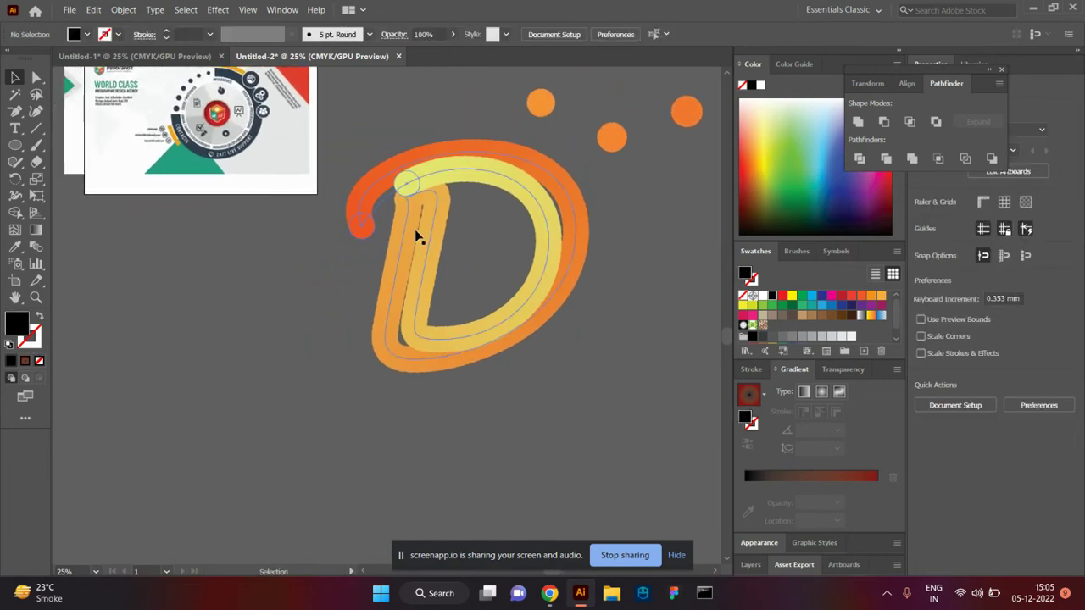
Shrink the blend's small yellow circle in isolation mode to thin the inner line.
left_click(409, 195)
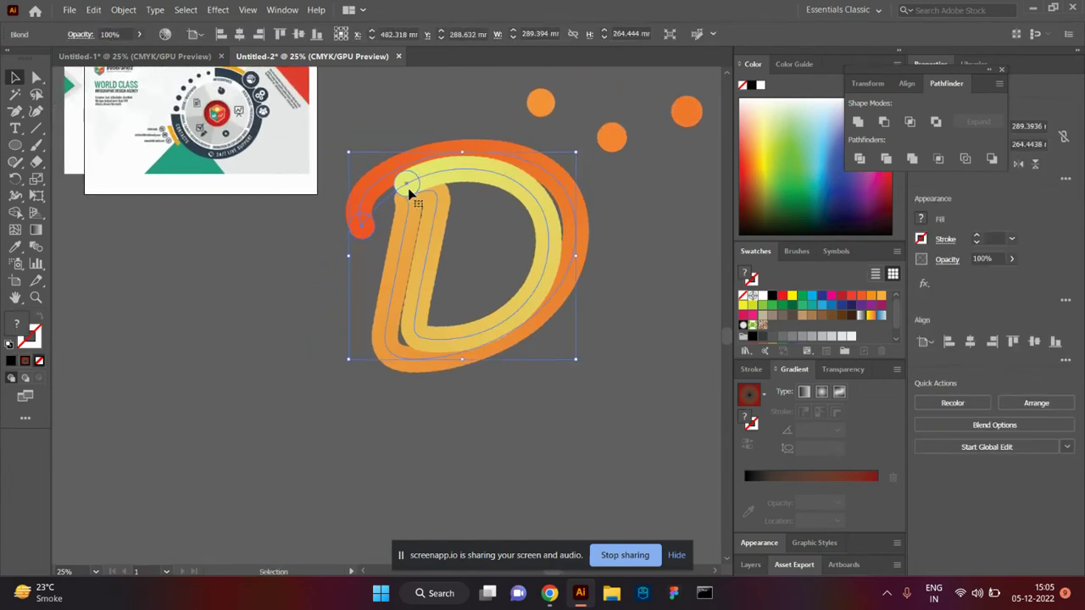
double_click(409, 194)
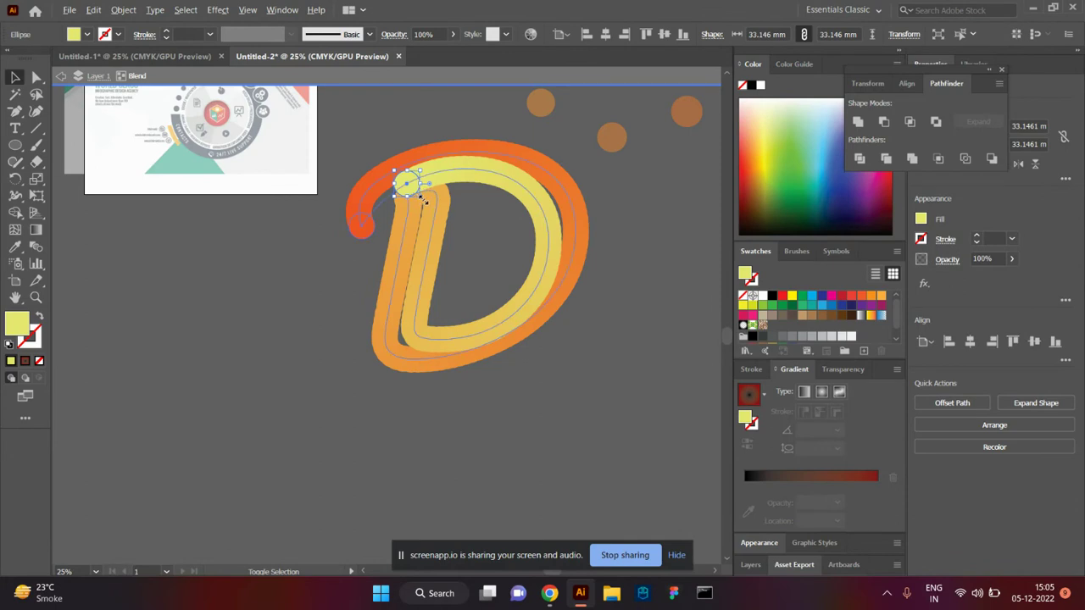
left_click_drag(422, 197, 412, 182)
double_click(321, 383)
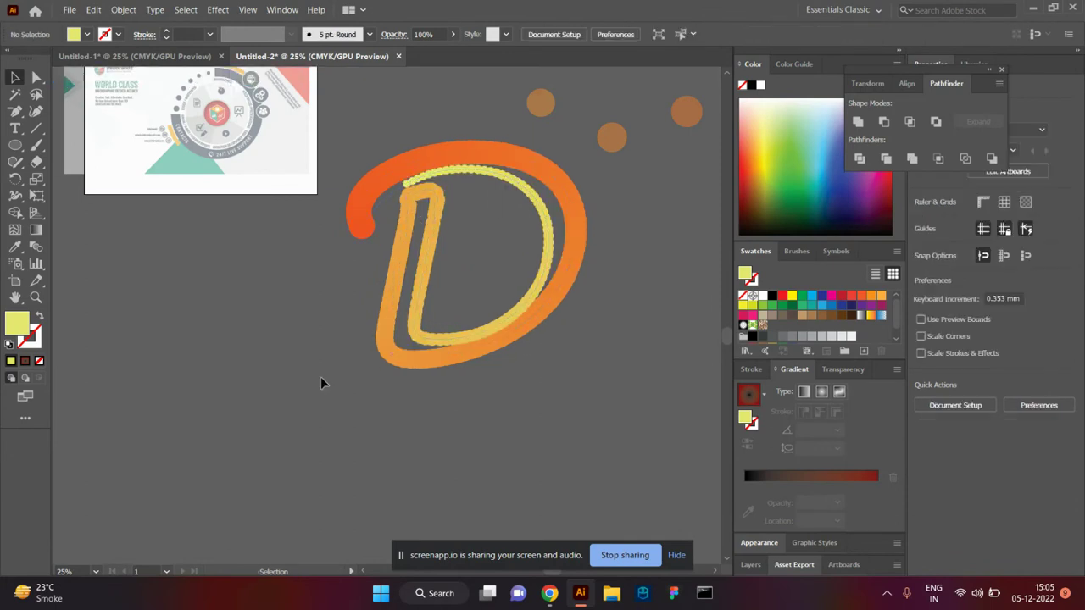
left_click(388, 182)
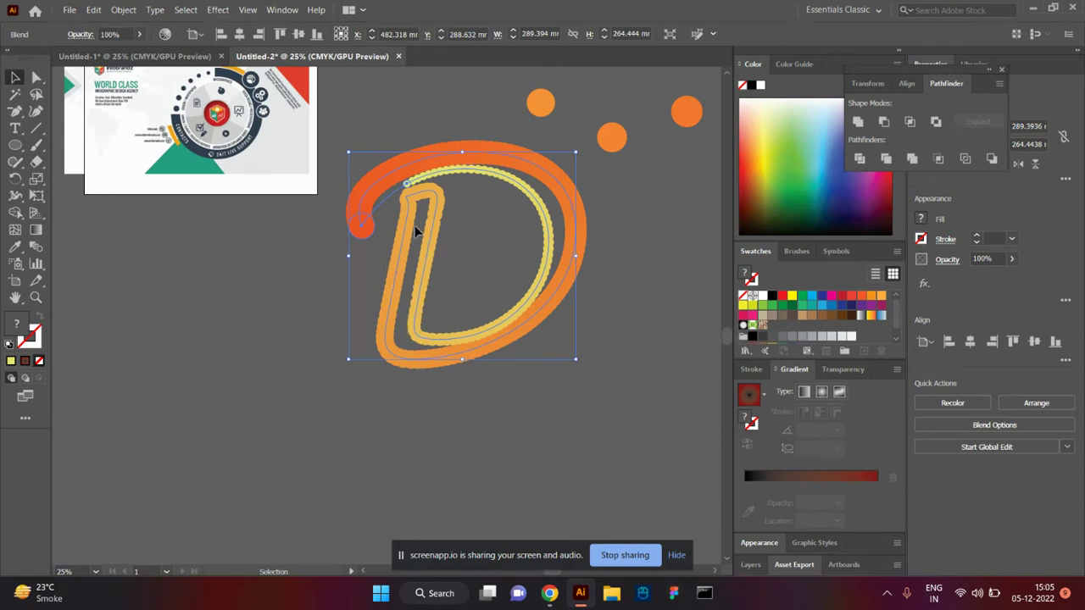
left_click(125, 11)
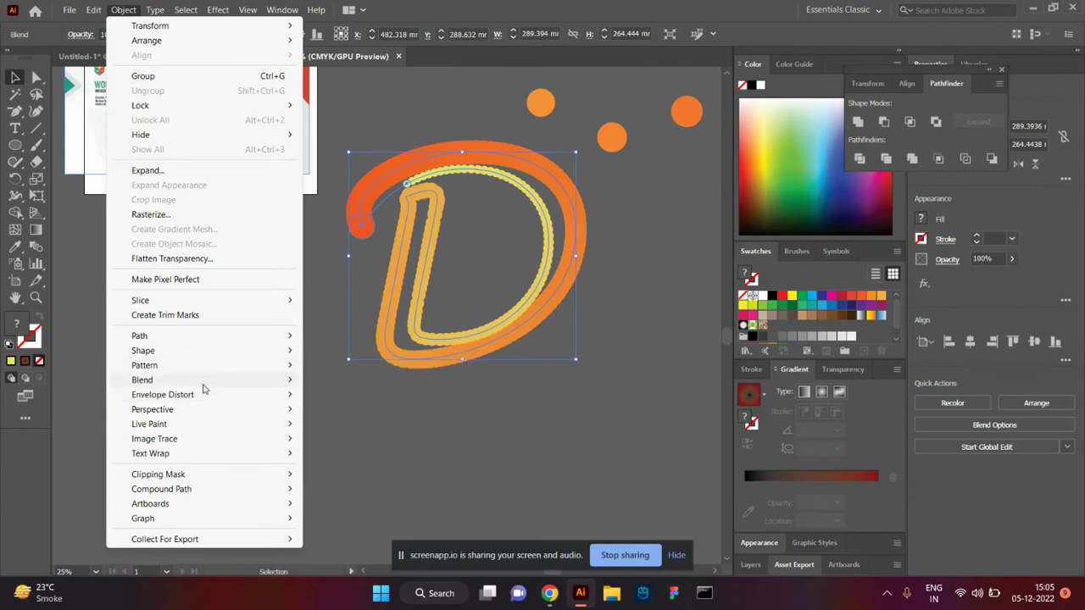
Set the D blend's spacing to Specified Steps with a higher step count.
mouse_move(142, 380)
left_click(367, 417)
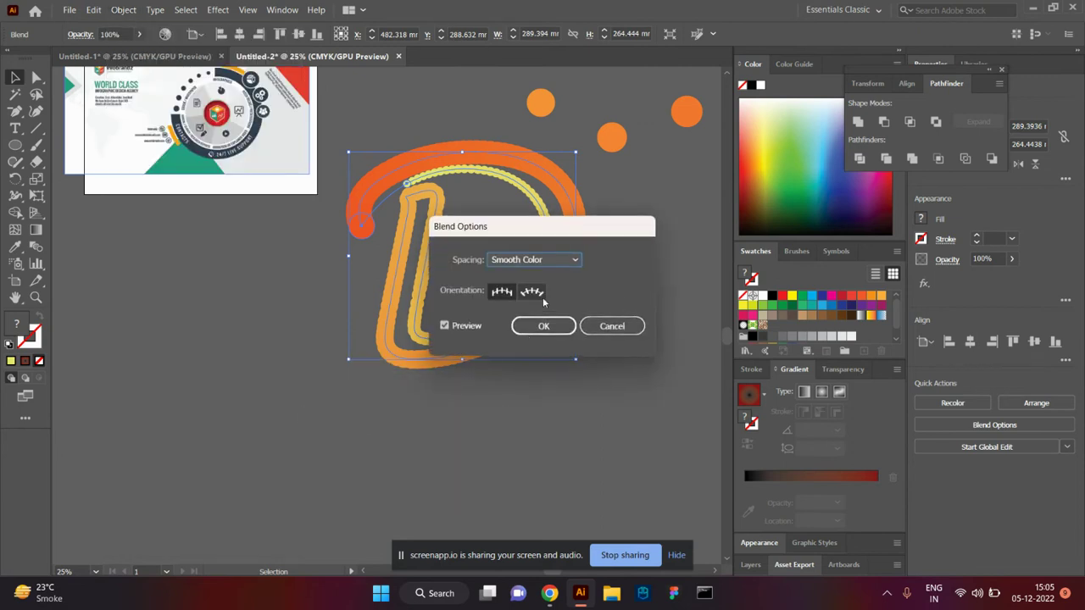
left_click(532, 263)
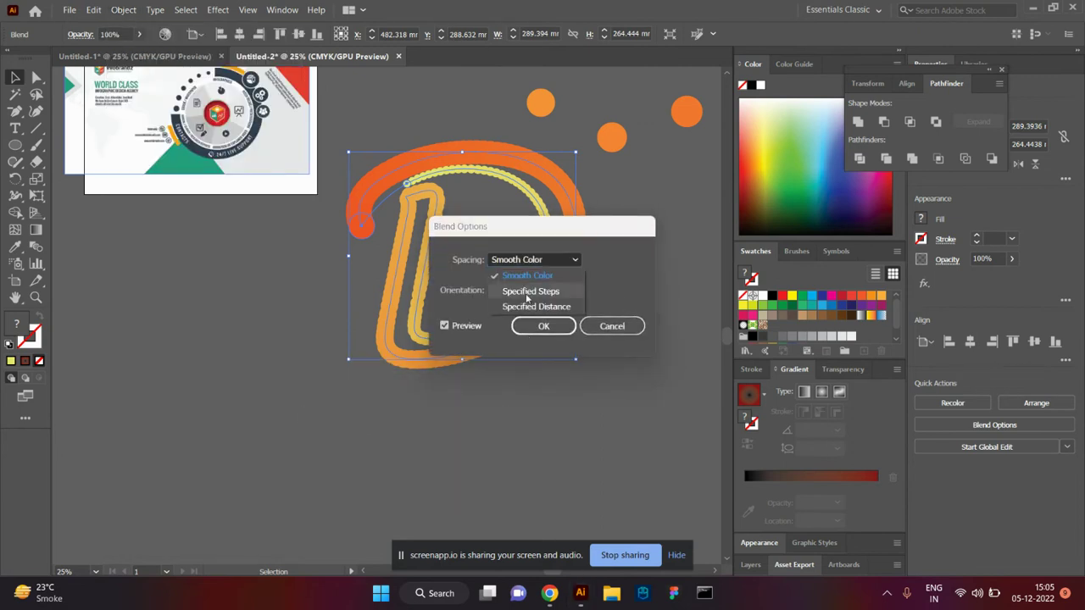
left_click(520, 288)
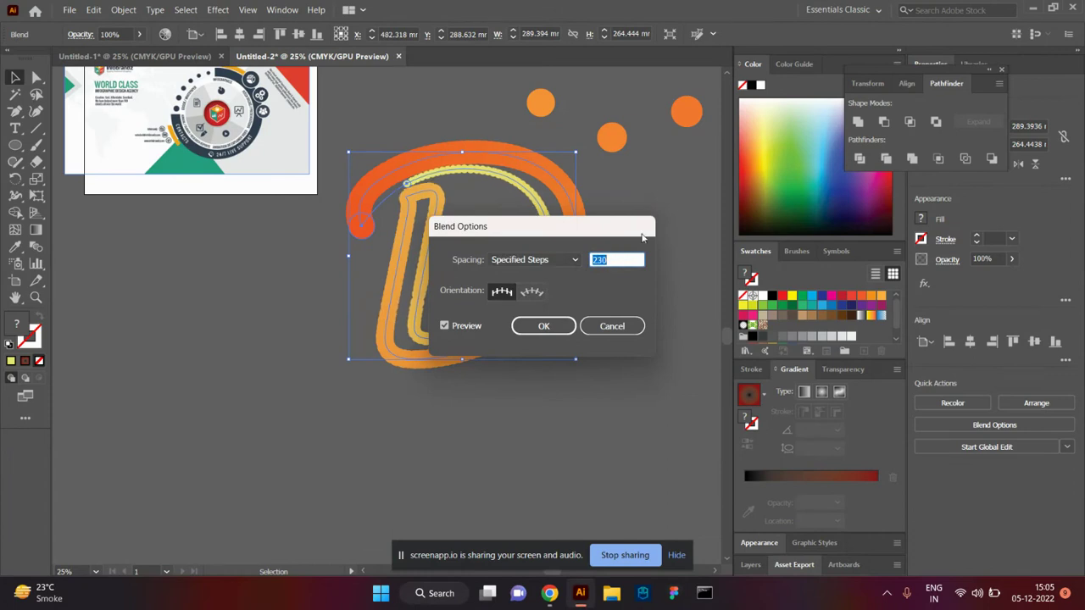
key("shift+Up")
key("shift+Up")
key("shift+Up")
left_click(543, 326)
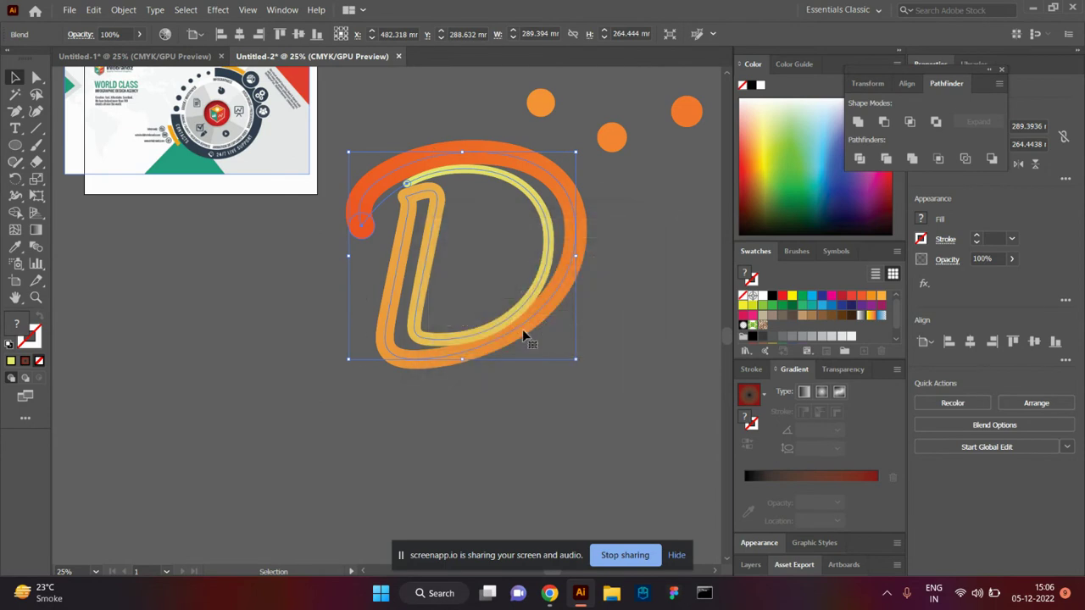
left_click(484, 389)
scroll(114, 383, "right", 5)
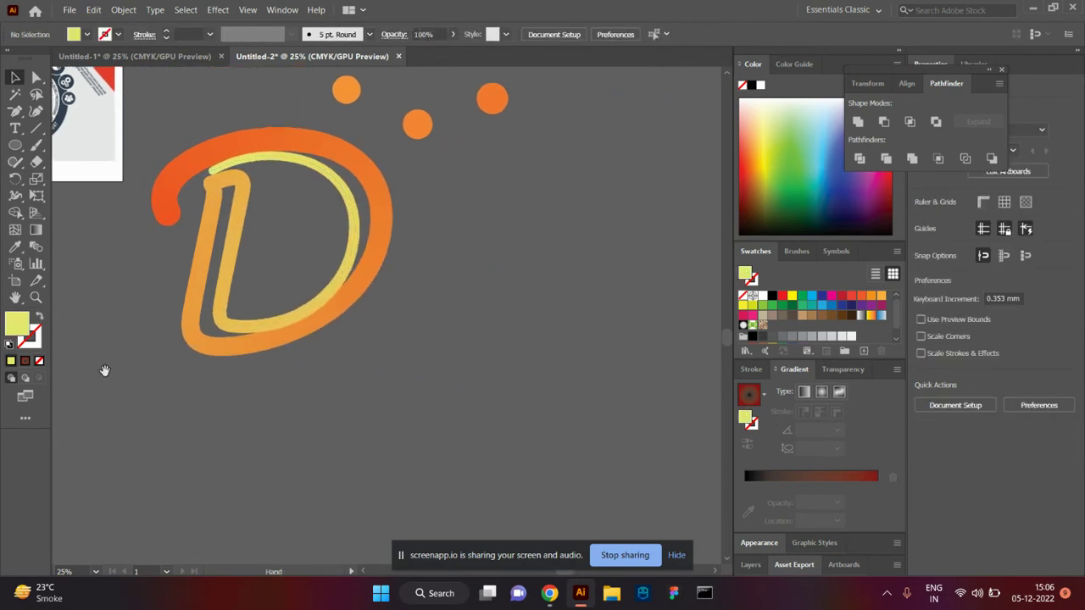
Move the D and apply a Roughen effect with size about 68%.
left_click_drag(232, 157, 312, 269)
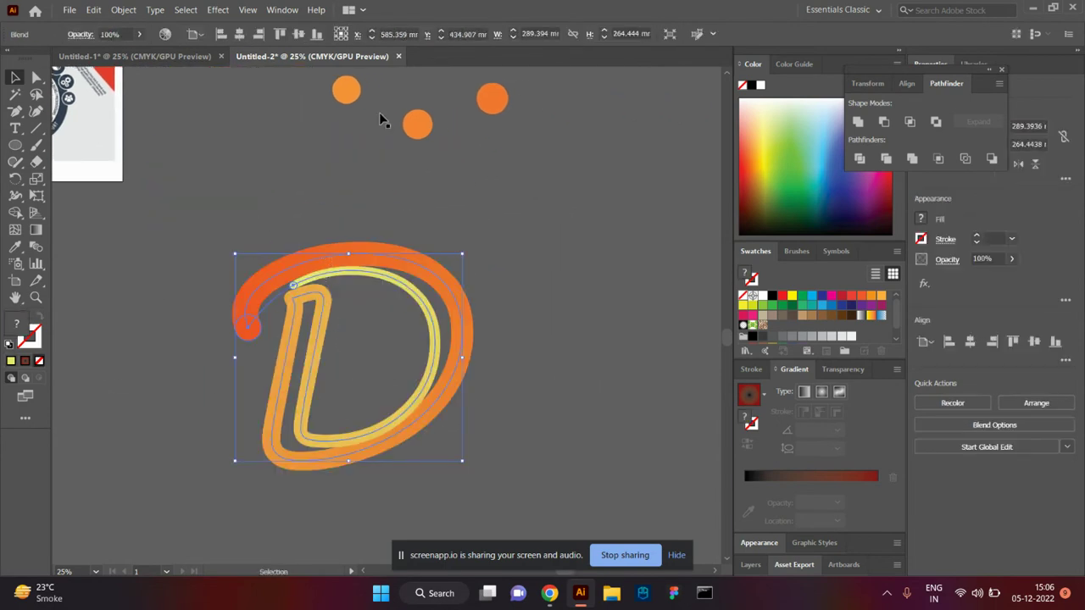
left_click(225, 14)
mouse_move(260, 136)
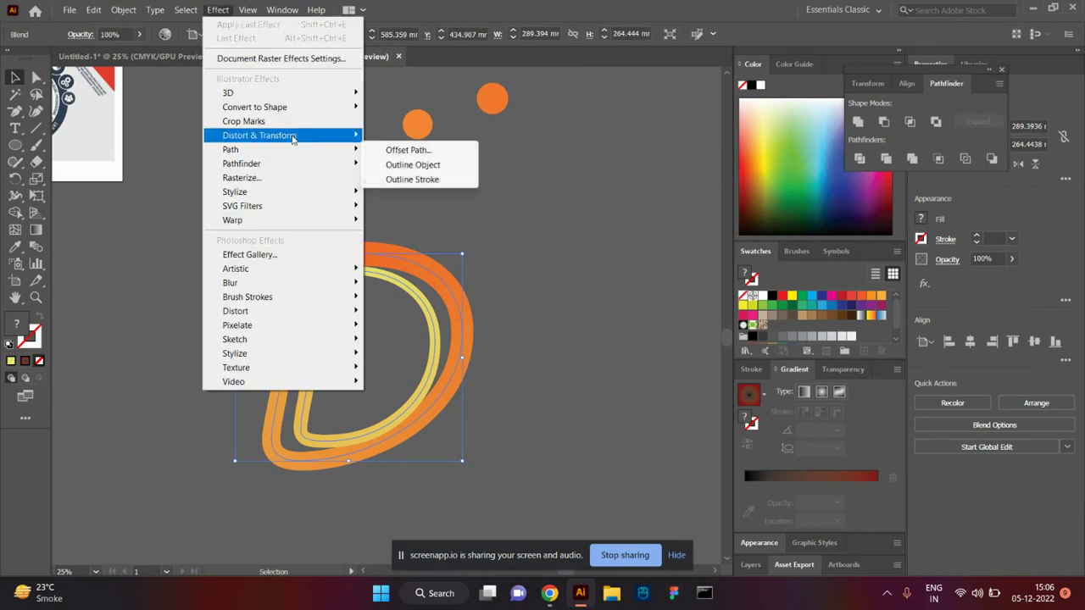
left_click(406, 165)
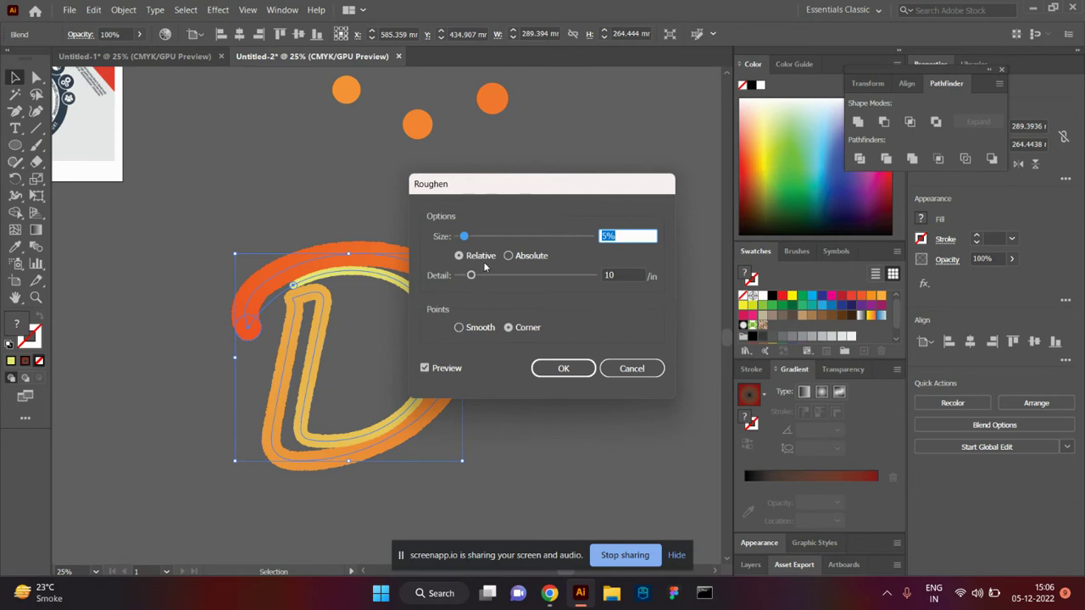
left_click_drag(480, 237, 496, 237)
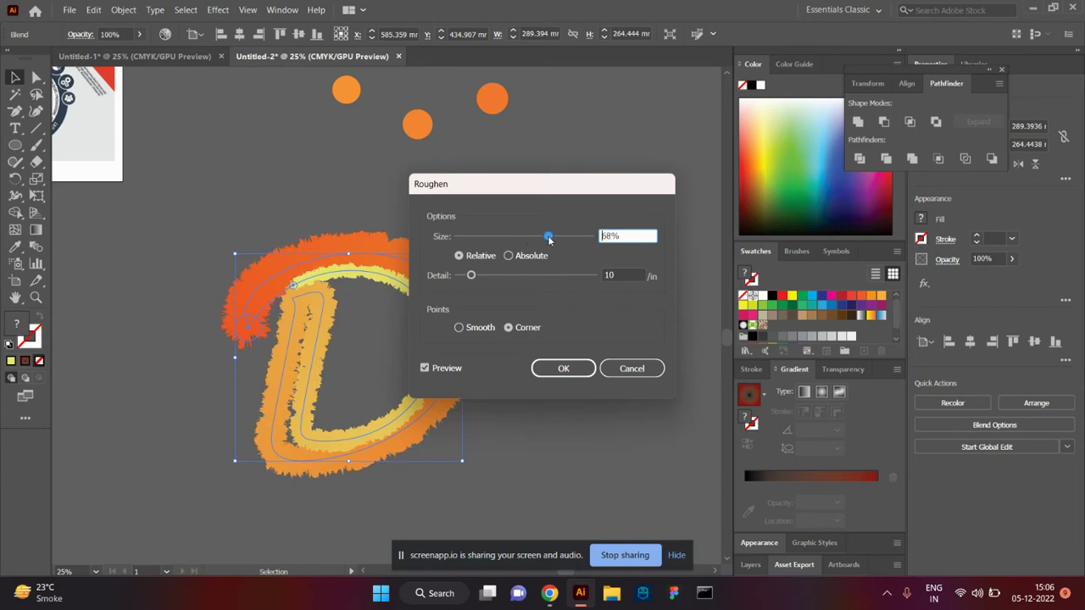
left_click(559, 368)
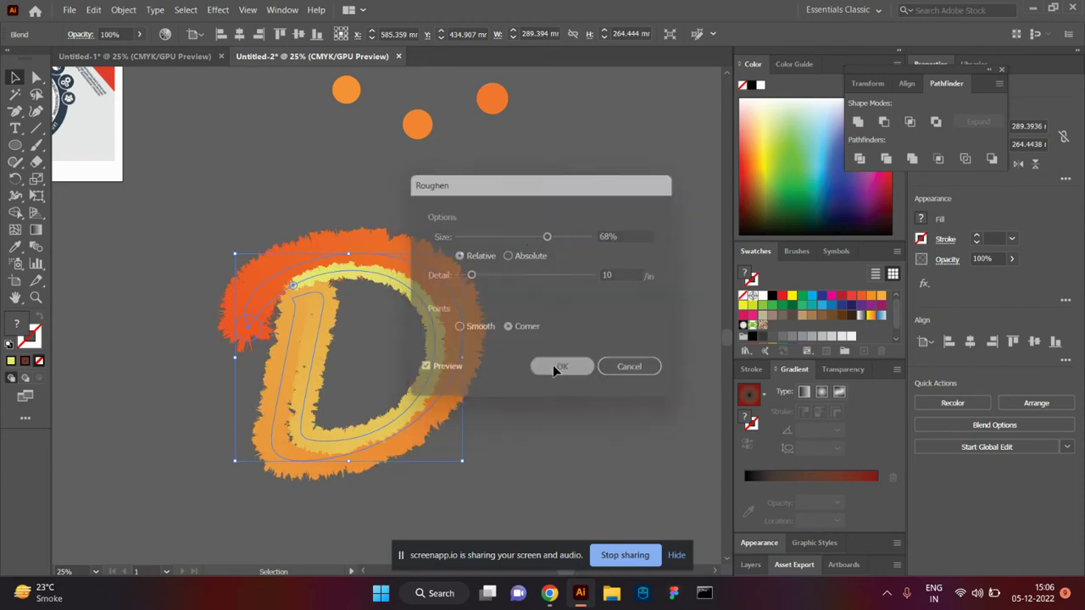
left_click(533, 324)
Draw a small yellow circle on empty canvas beside the D.
mouse_move(438, 412)
left_mouse_down()
mouse_move(346, 245)
mouse_move(251, 378)
mouse_move(227, 321)
mouse_move(215, 324)
left_mouse_up()
key("l")
left_click_drag(321, 243, 363, 283)
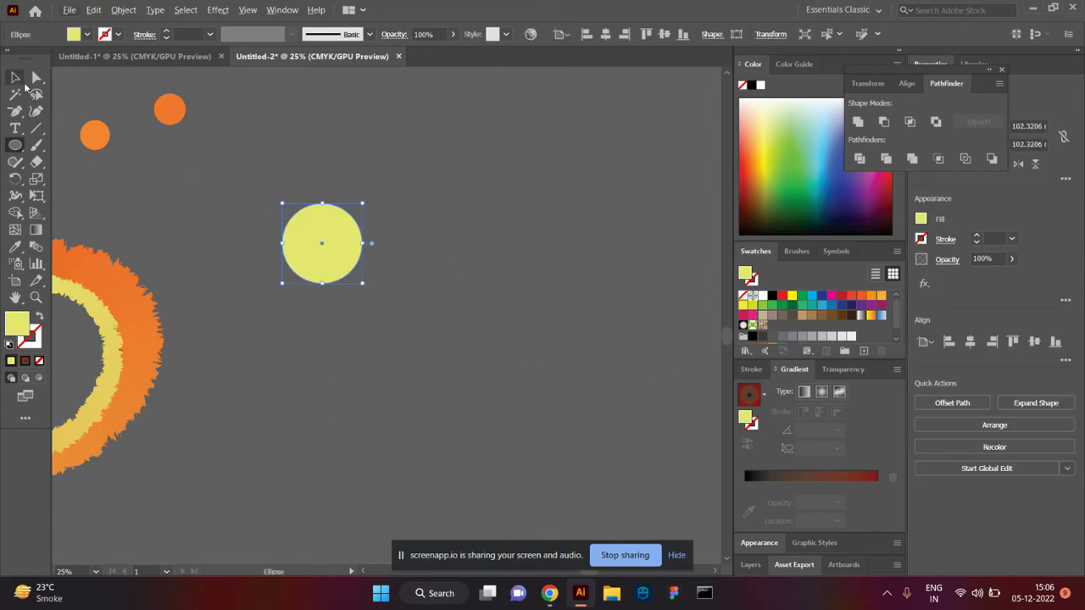
Copy the yellow circle to the right and colour the copy orange with the Eyedropper.
left_click(23, 80)
left_click_drag(324, 257, 687, 258, "alt")
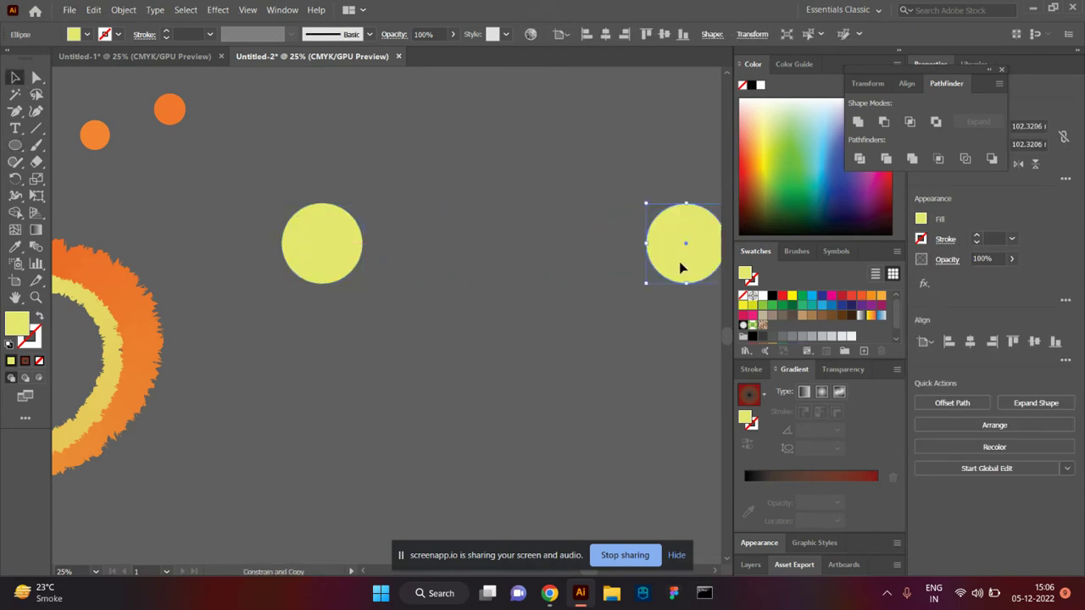
scroll(357, 309, "down", 2)
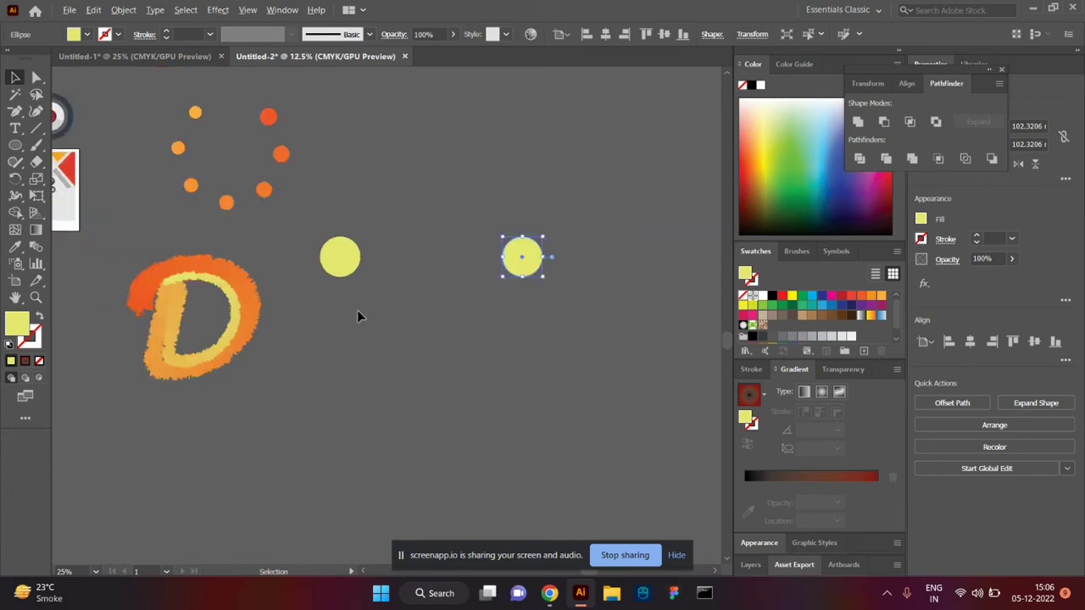
key("i")
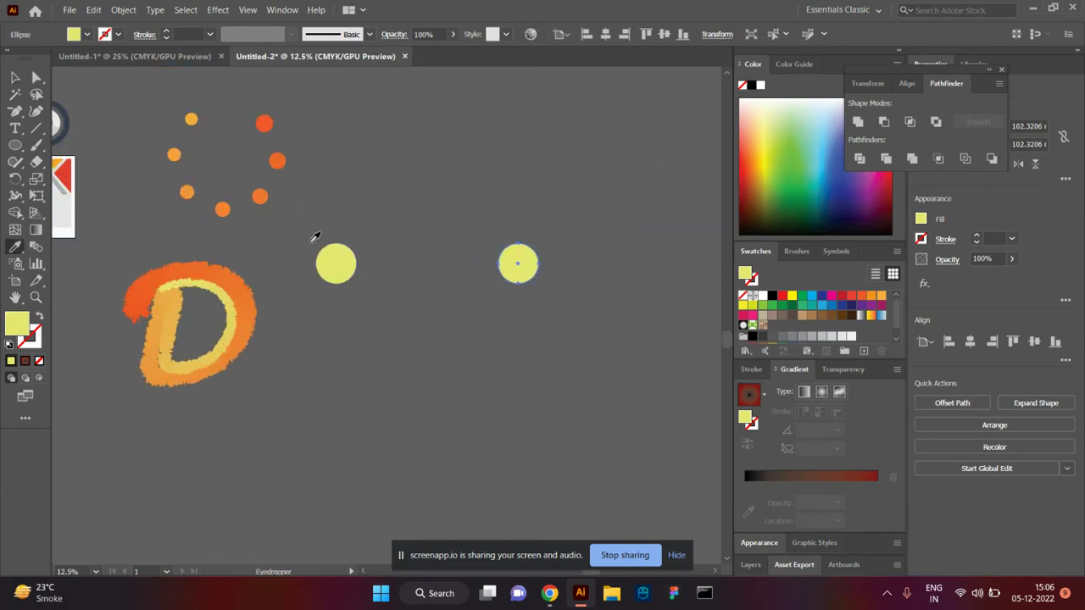
left_click(260, 196)
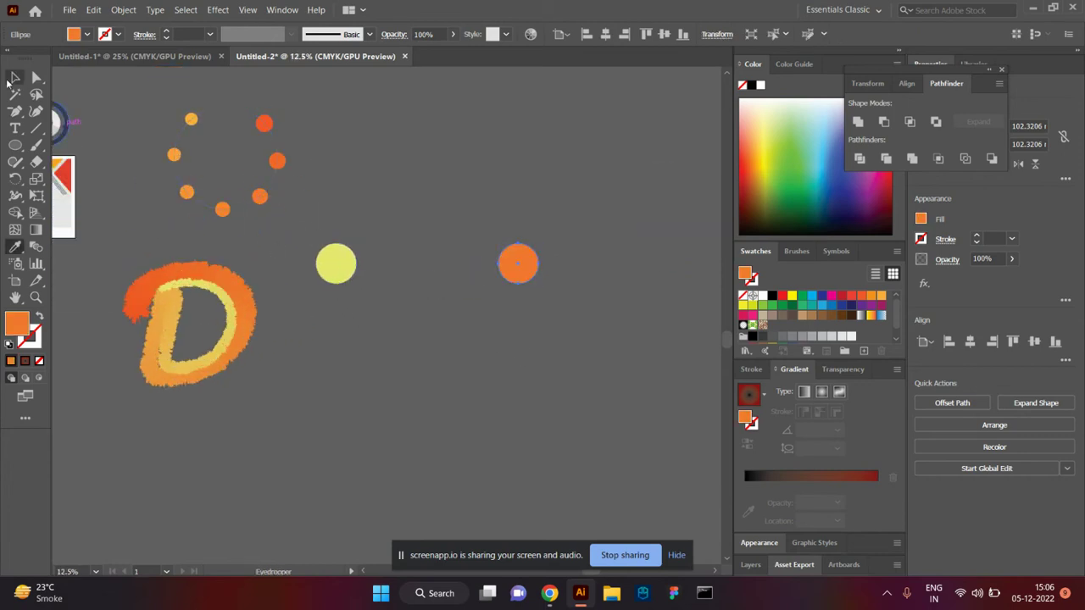
key("v")
left_click_drag(526, 278, 690, 278)
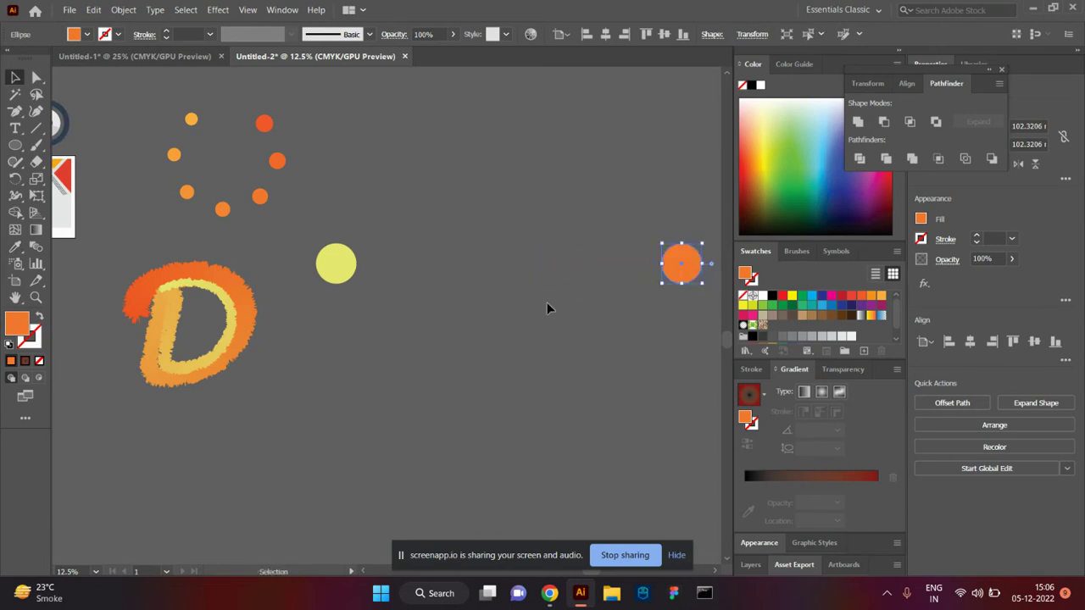
Blend the yellow and orange circles into a long yellow-to-orange bar.
left_click(346, 274, "shift")
left_click(394, 330)
left_click(343, 275, "shift")
left_click(678, 270, "shift")
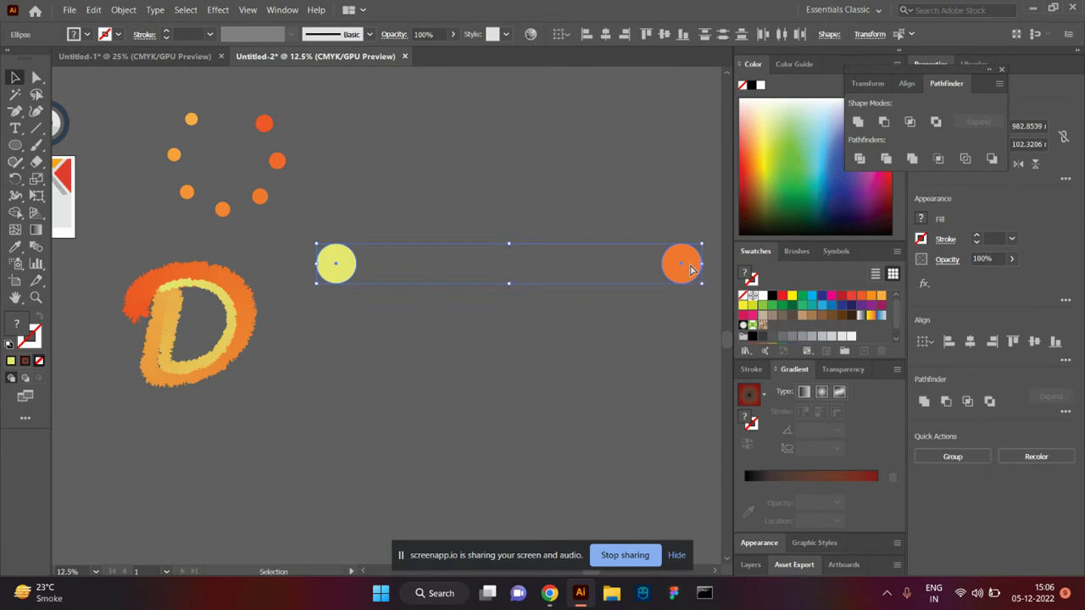
key("ctrl+alt+b")
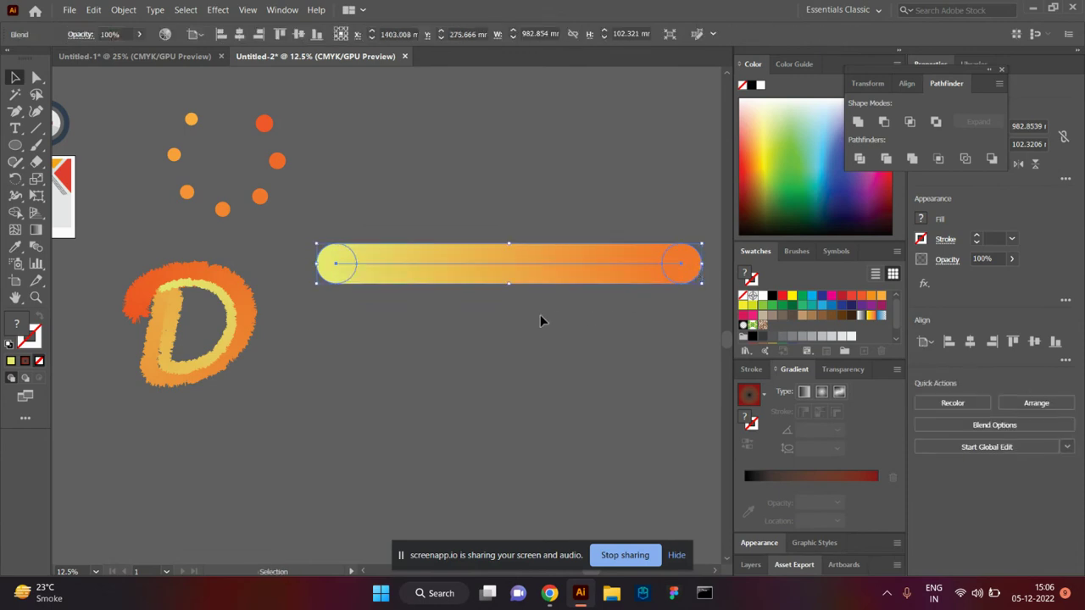
left_click(219, 10)
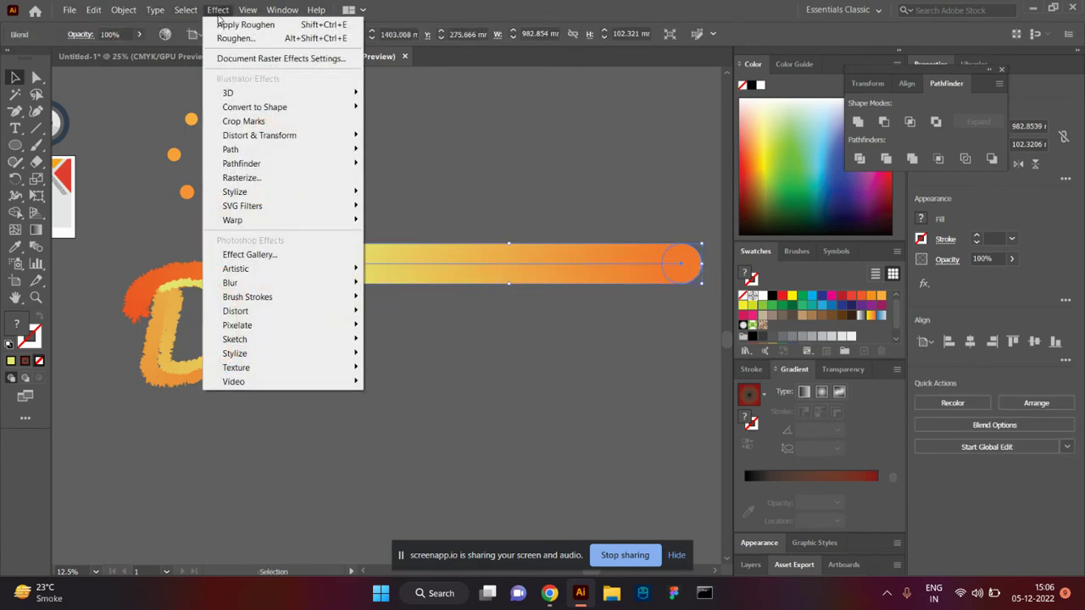
mouse_move(259, 136)
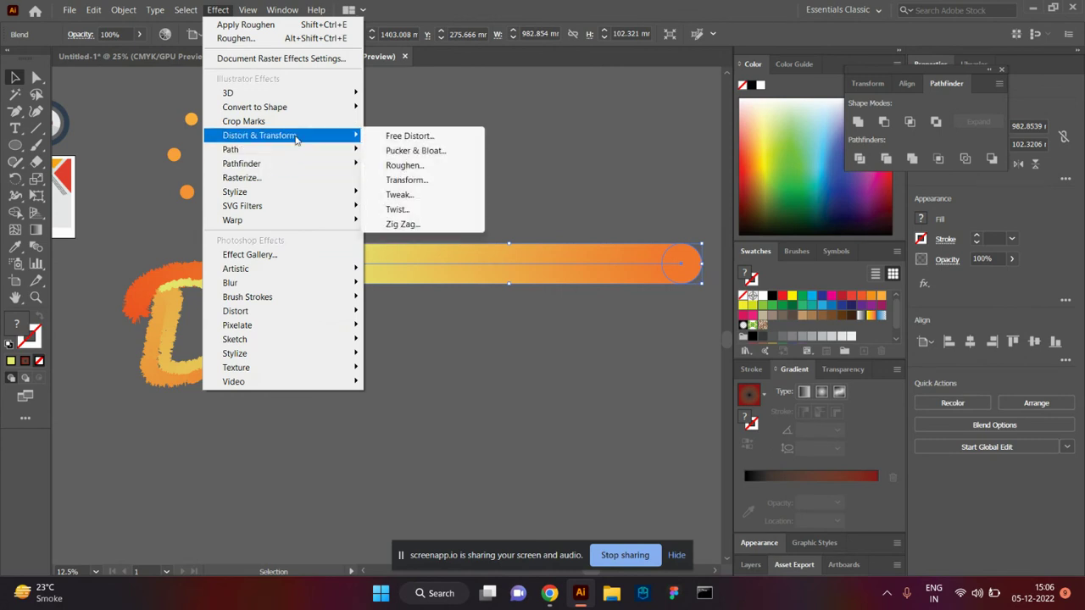
left_click(550, 104)
left_click(463, 314)
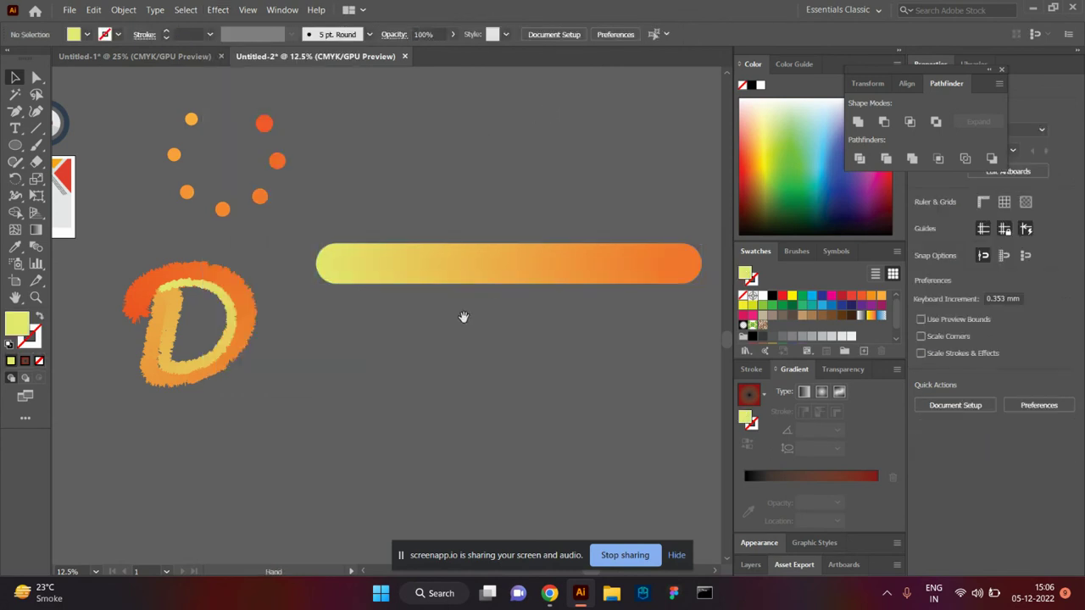
left_click_drag(463, 314, 364, 127)
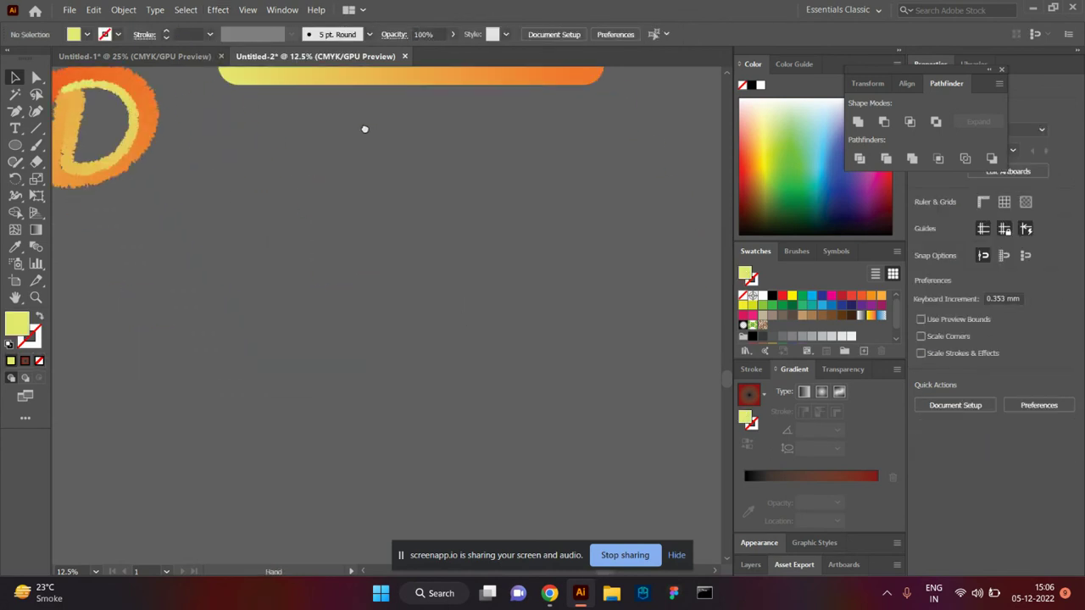
Draw a large yellow circle and delete its top anchor to leave a semicircle.
left_click(15, 145)
left_click_drag(180, 227, 418, 463)
key("a")
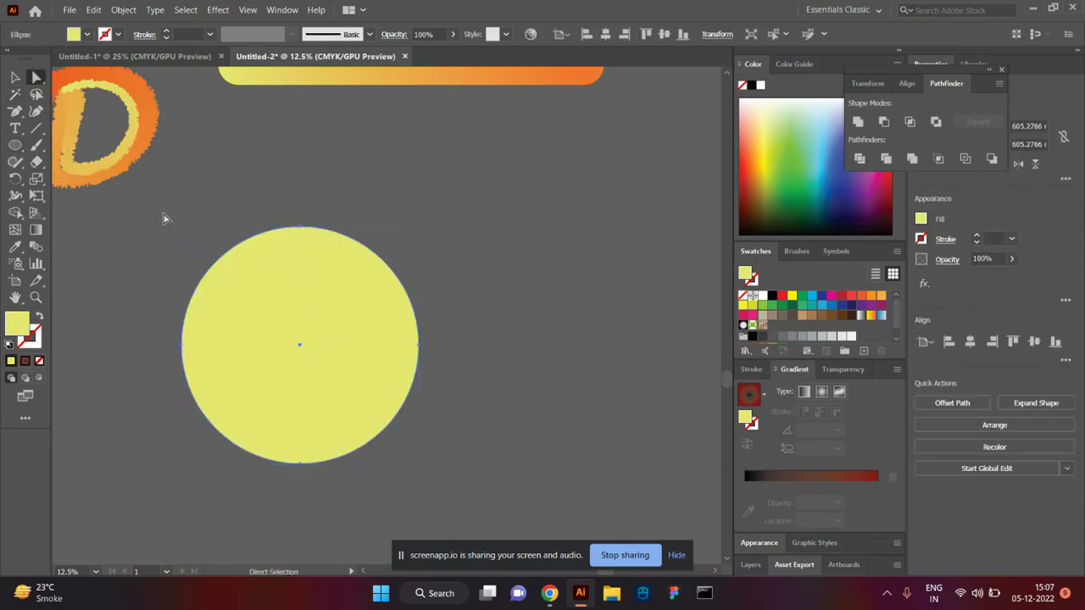
left_click_drag(165, 219, 488, 282)
key("Delete")
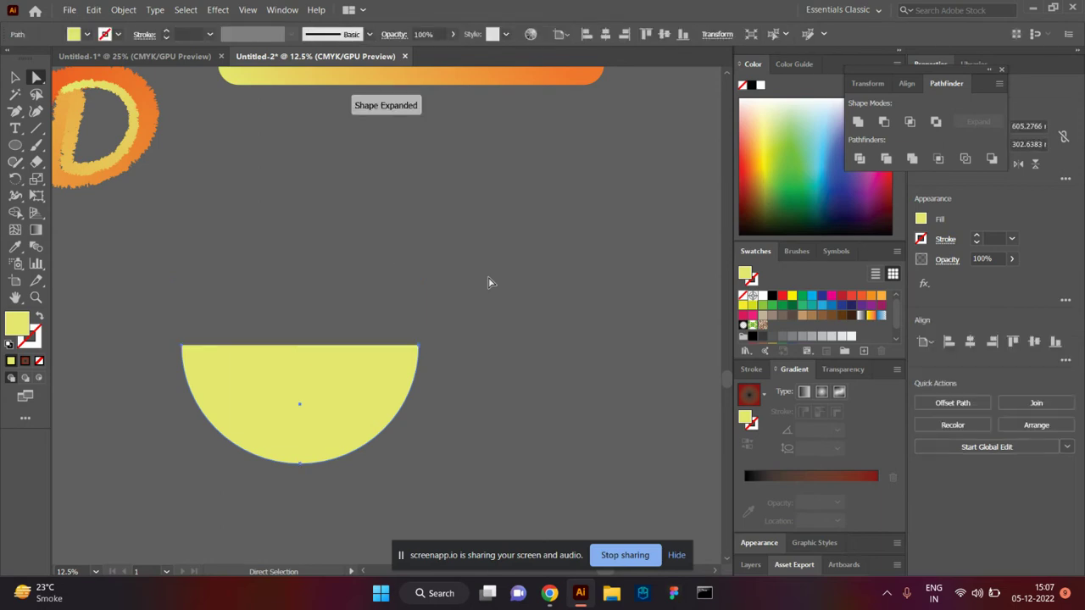
left_click(39, 319)
key("ctrl+z")
key("ctrl+z")
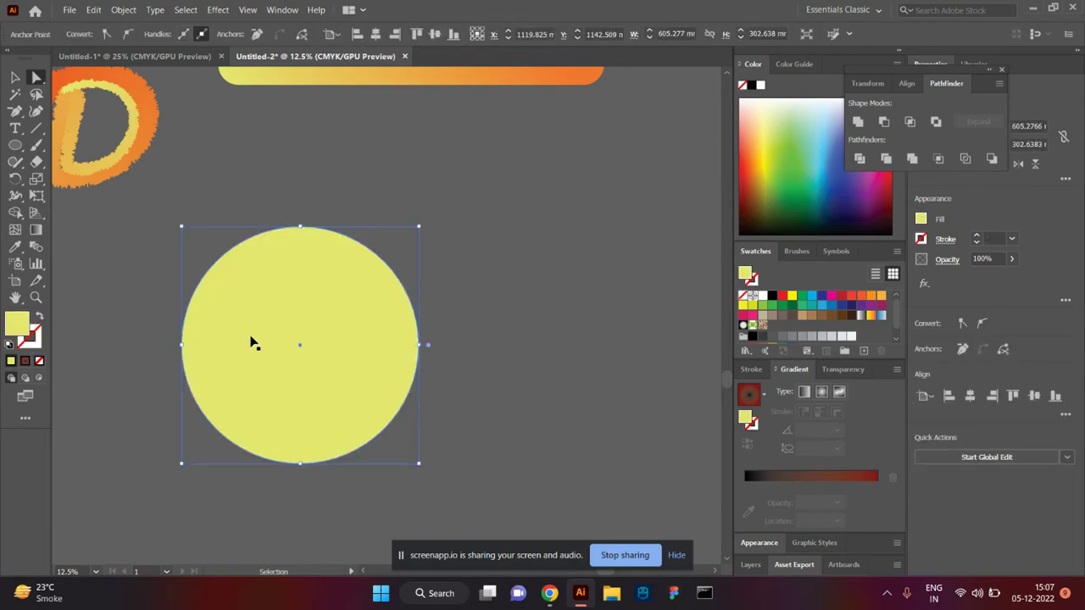
left_click(273, 214)
left_click(319, 251)
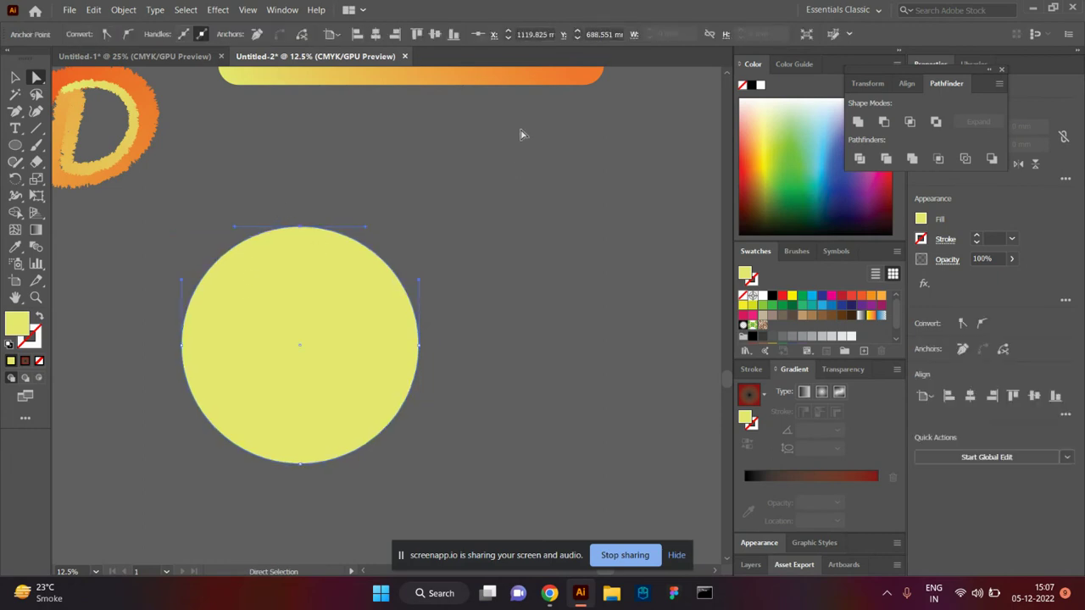
key("Delete")
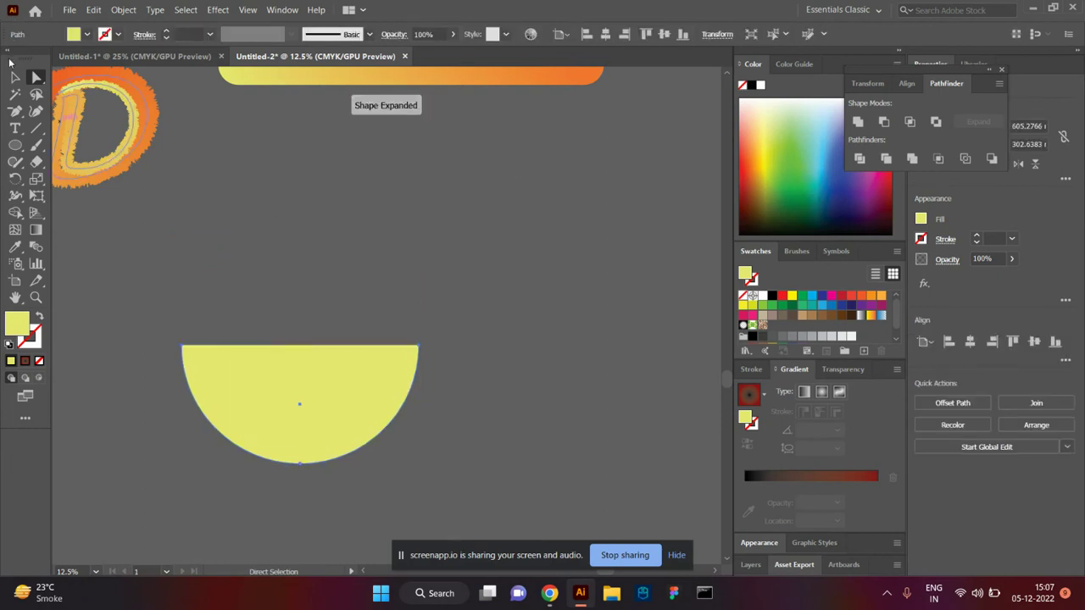
Swap the semicircle's fill to a stroke outline and place a copy beside it.
left_click(14, 76)
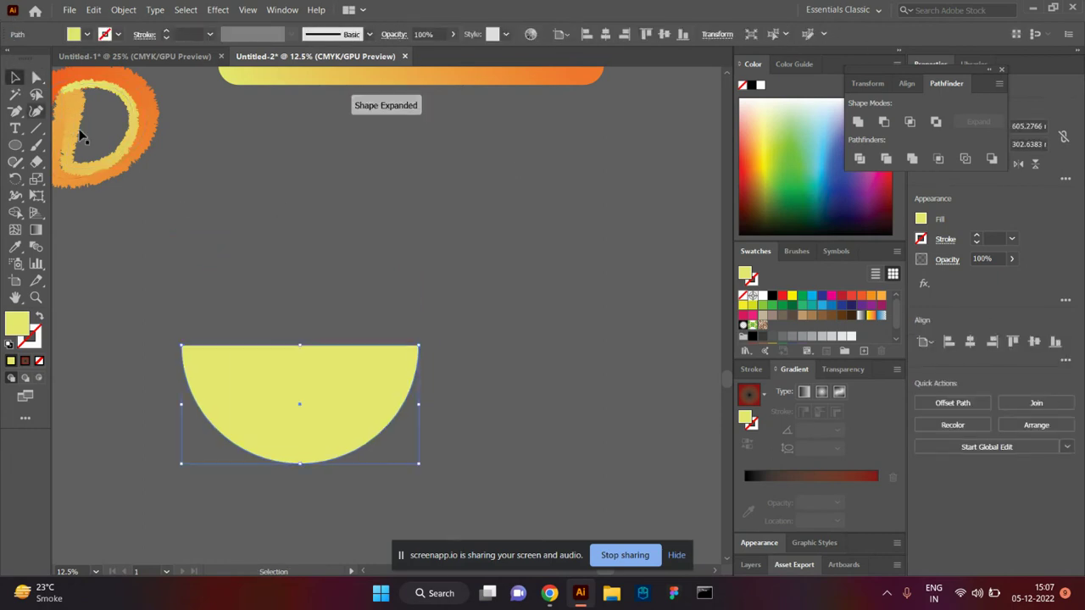
left_click(39, 319)
mouse_move(212, 429)
left_mouse_down()
mouse_move(144, 320)
mouse_move(439, 358)
mouse_move(380, 354)
left_mouse_up()
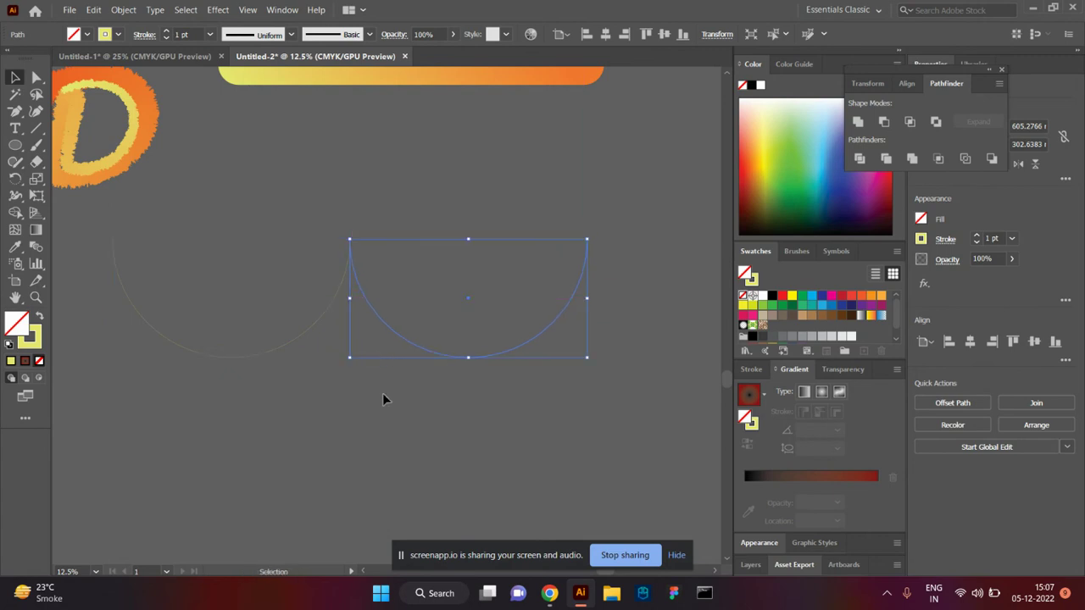
key("v")
left_click(368, 337)
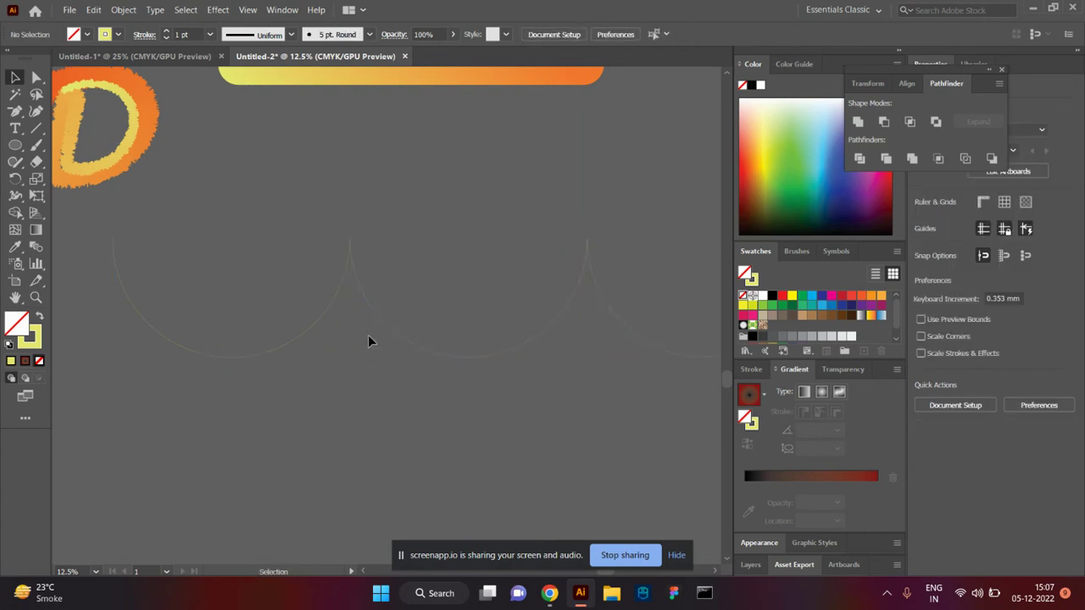
Replace the gradient blend's spine with the arc and delete the leftover arc.
left_click(273, 347)
left_click(393, 84, "shift")
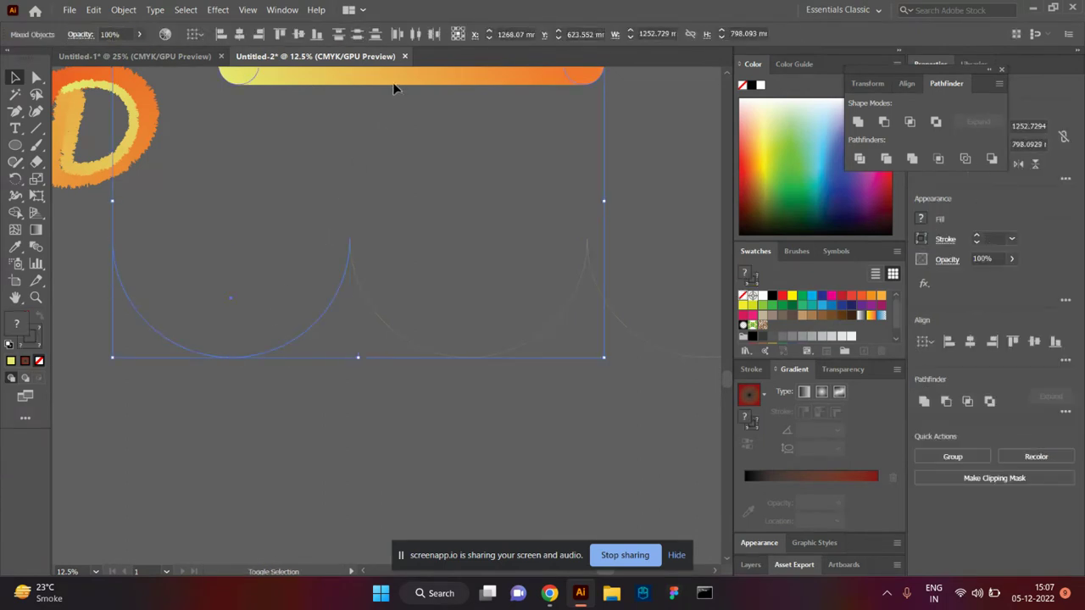
left_click(124, 9)
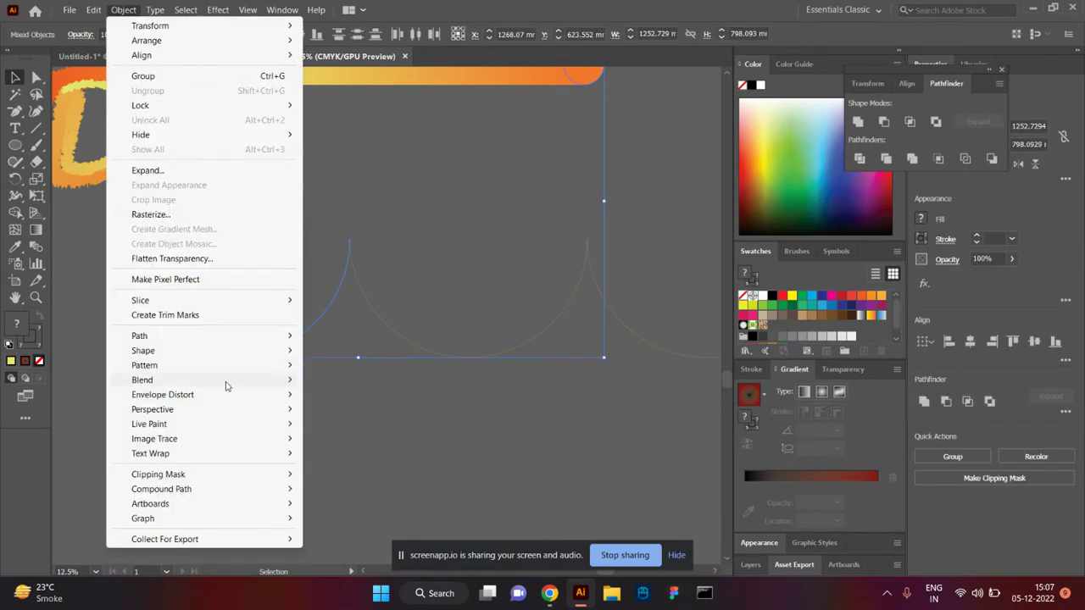
mouse_move(142, 380)
left_click(404, 456)
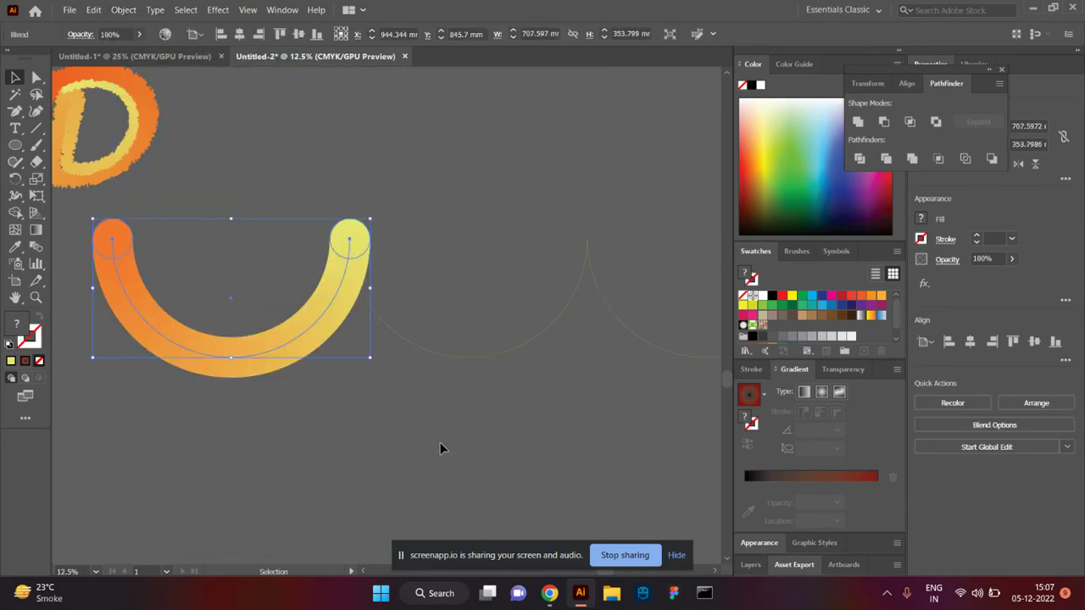
left_click(440, 447)
left_click(285, 368)
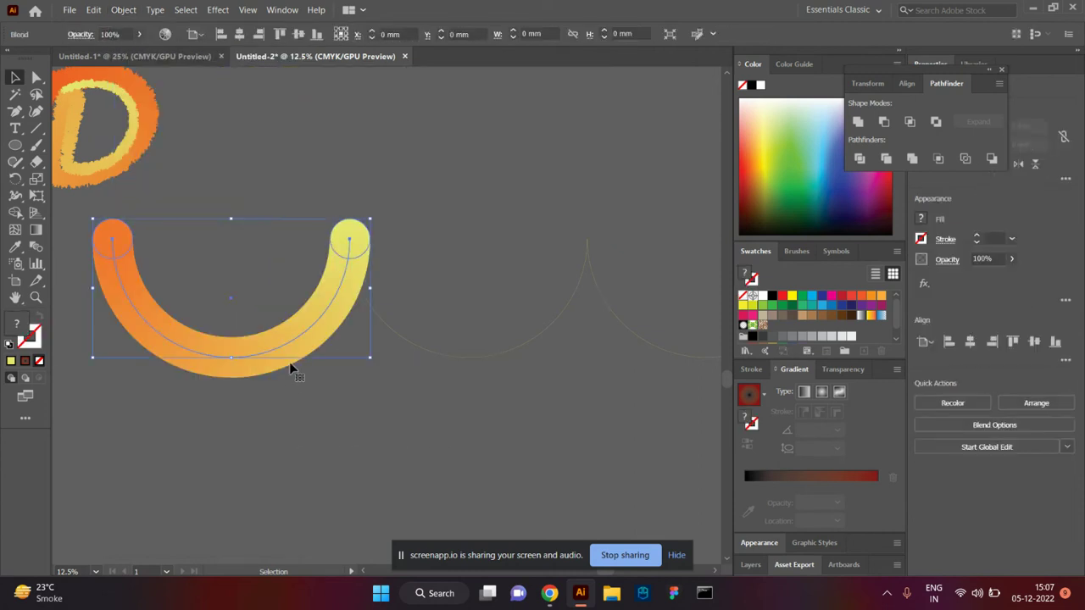
left_click(429, 350)
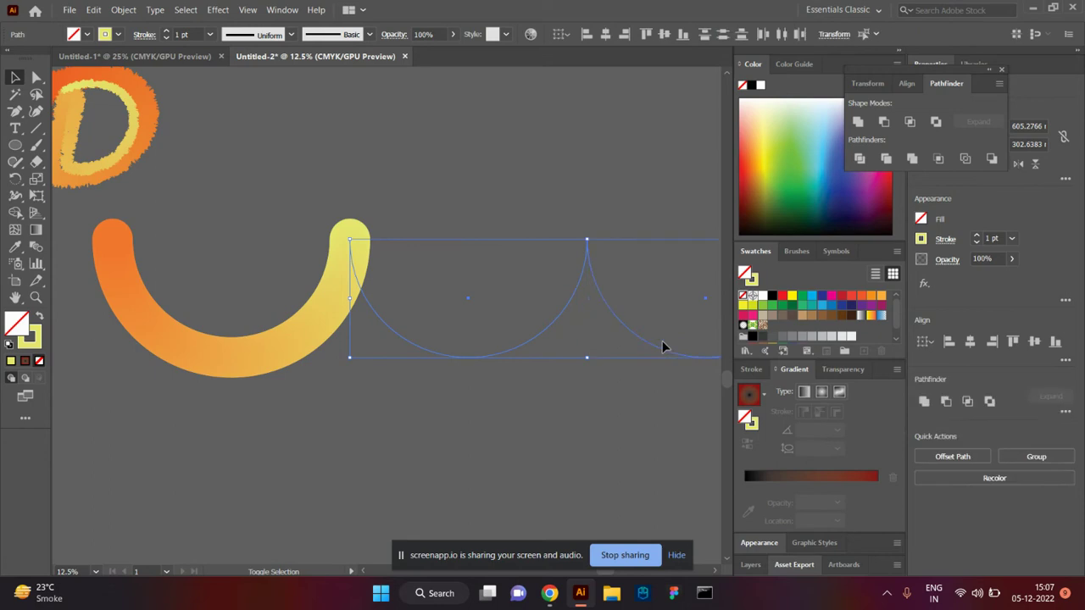
key("Delete")
Duplicate the blend arc twice into a row of three and select all three.
left_click_drag(228, 370, 469, 381)
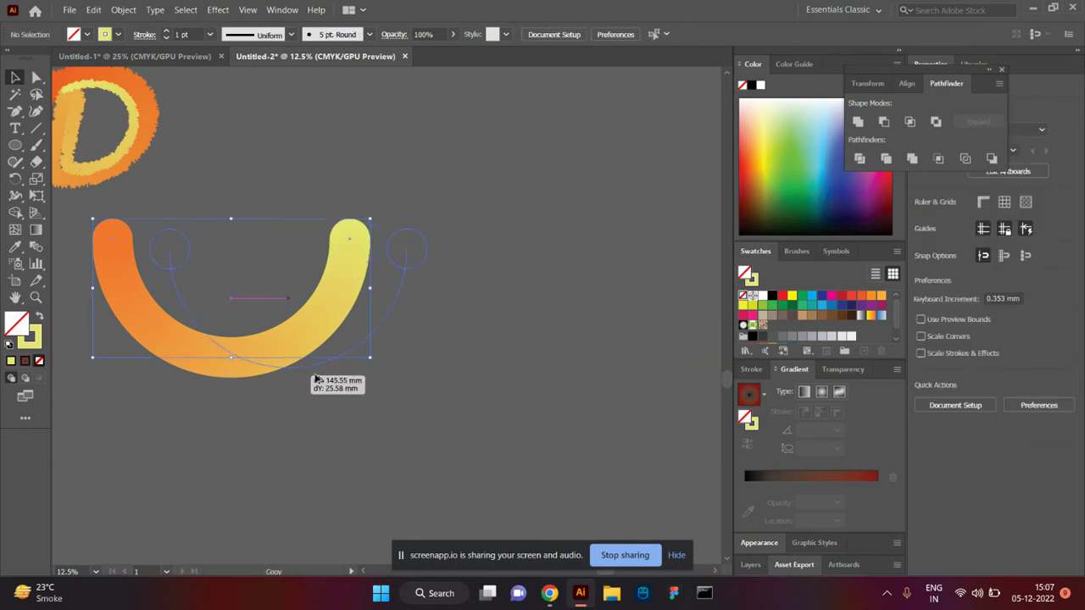
key("ctrl+d")
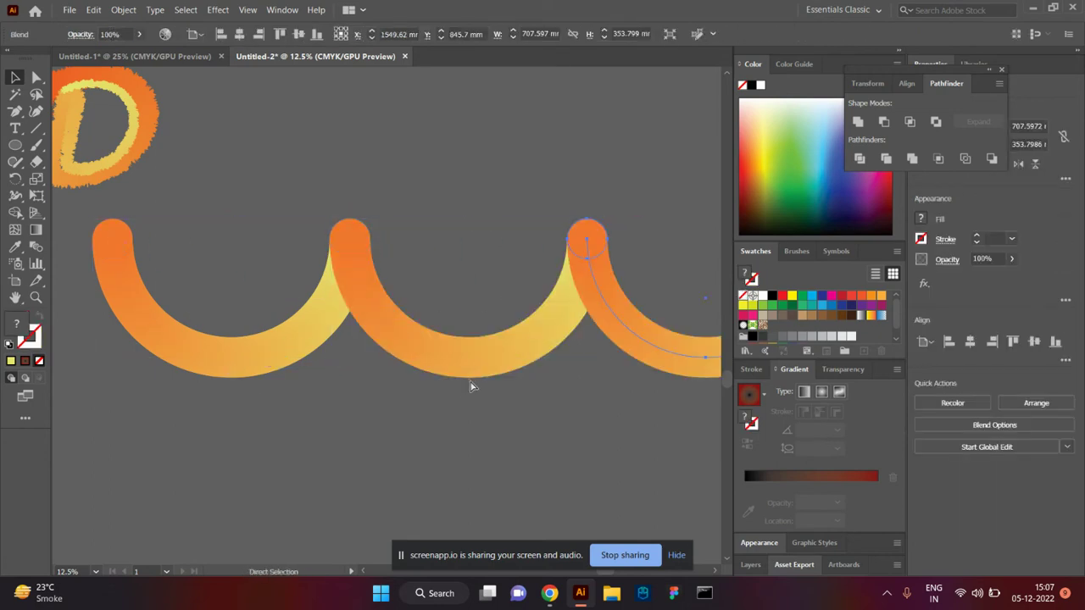
key("ctrl+minus")
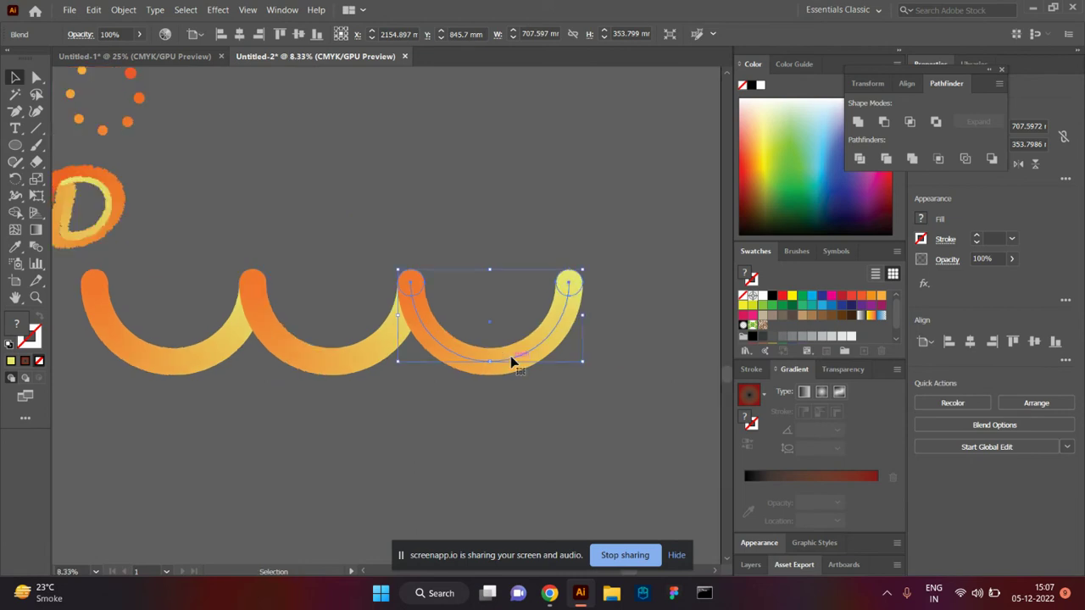
left_click(371, 356, "shift")
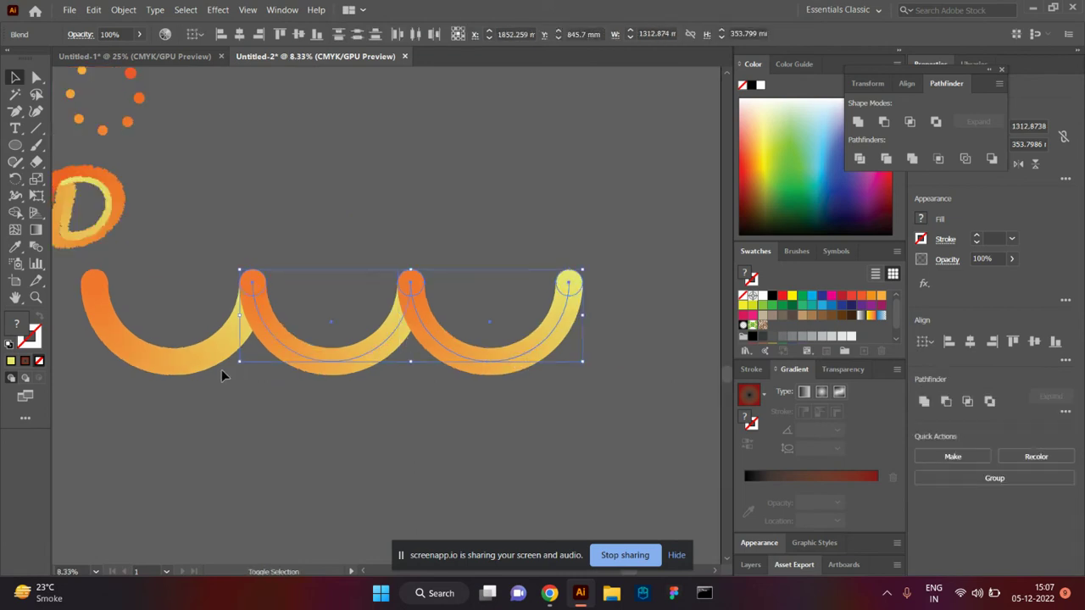
left_click(203, 370, "shift")
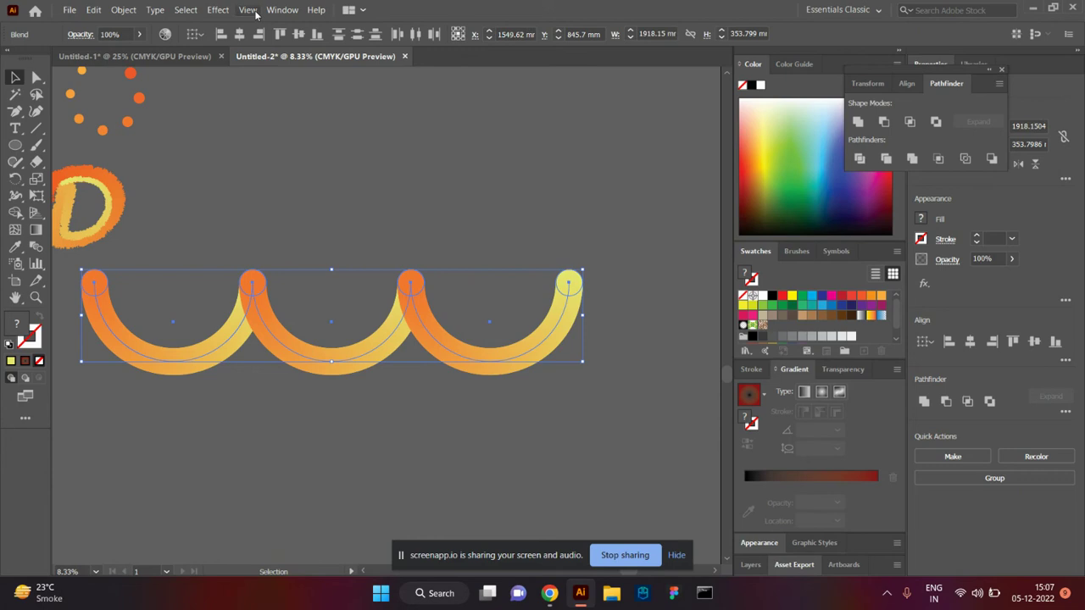
Apply Roughen to the three arcs, adjusting its Size and Detail values.
left_click(219, 11)
mouse_move(260, 135)
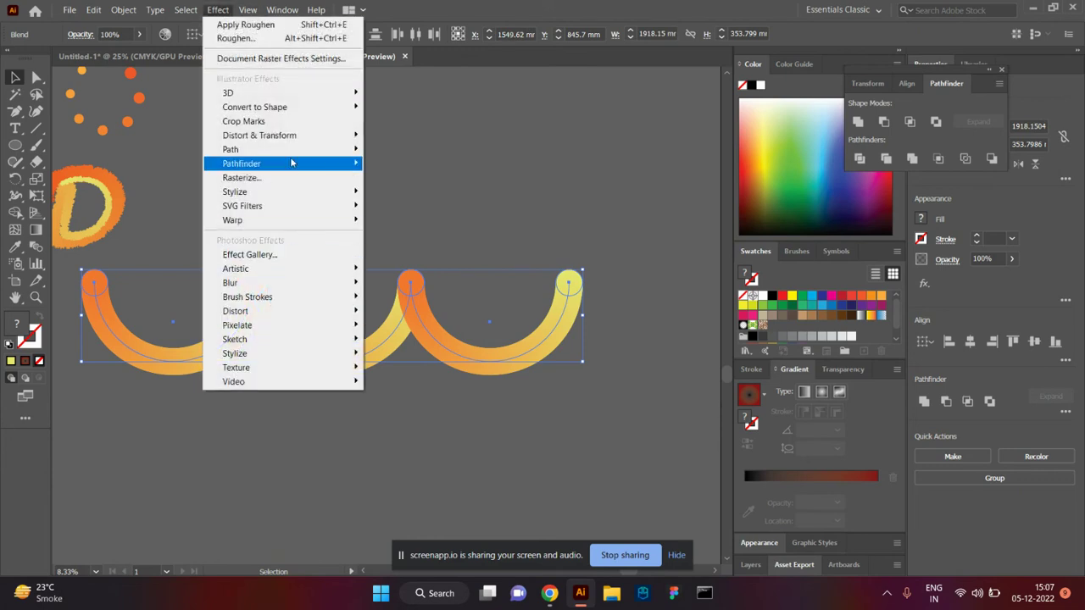
left_click(416, 166)
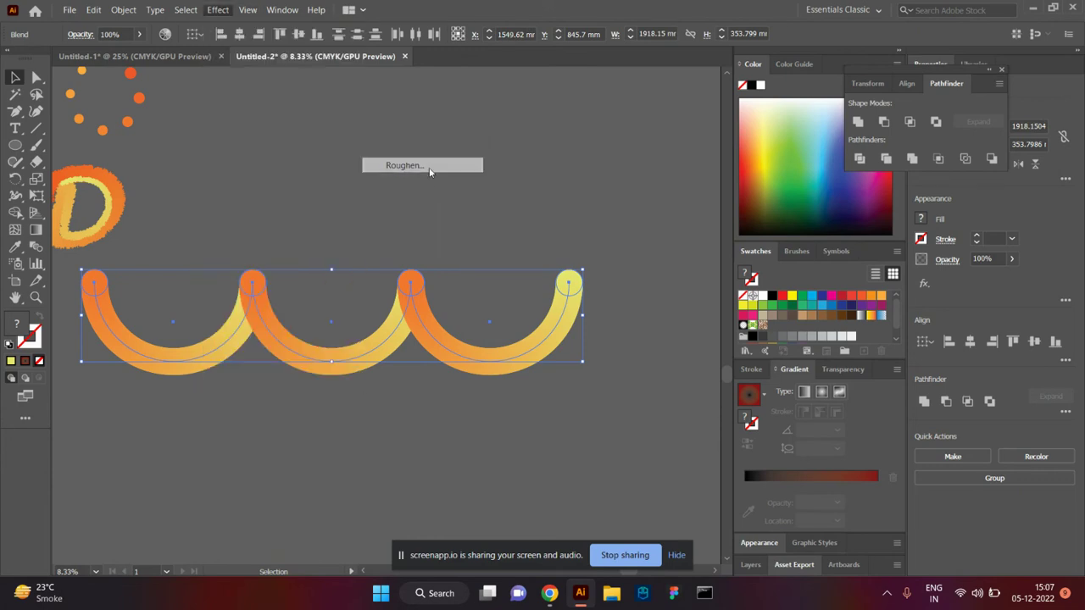
left_click_drag(464, 237, 496, 236)
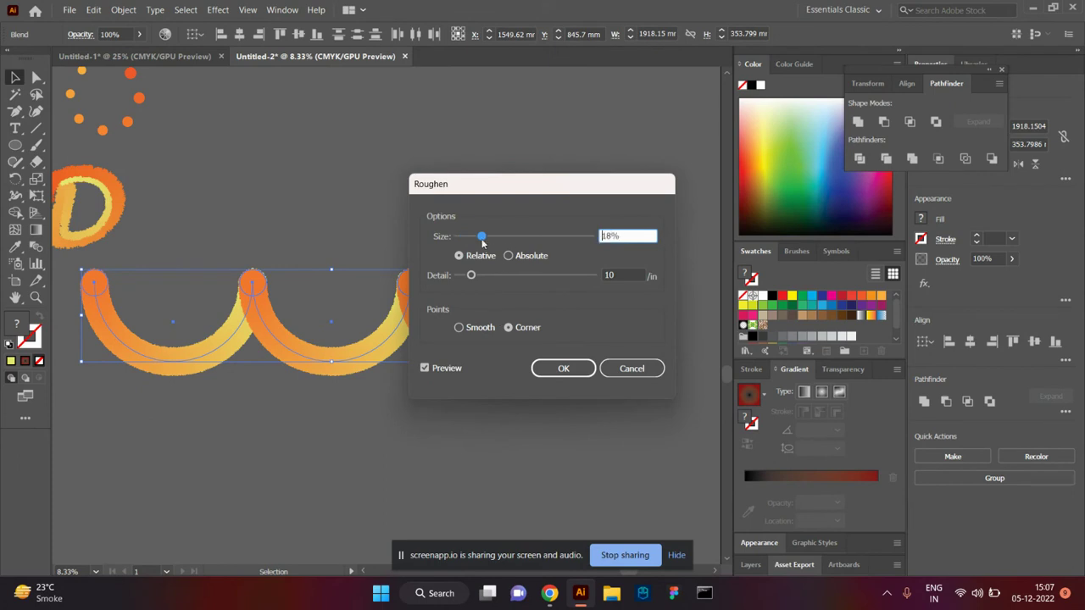
left_click_drag(473, 276, 521, 284)
key("shift+Tab")
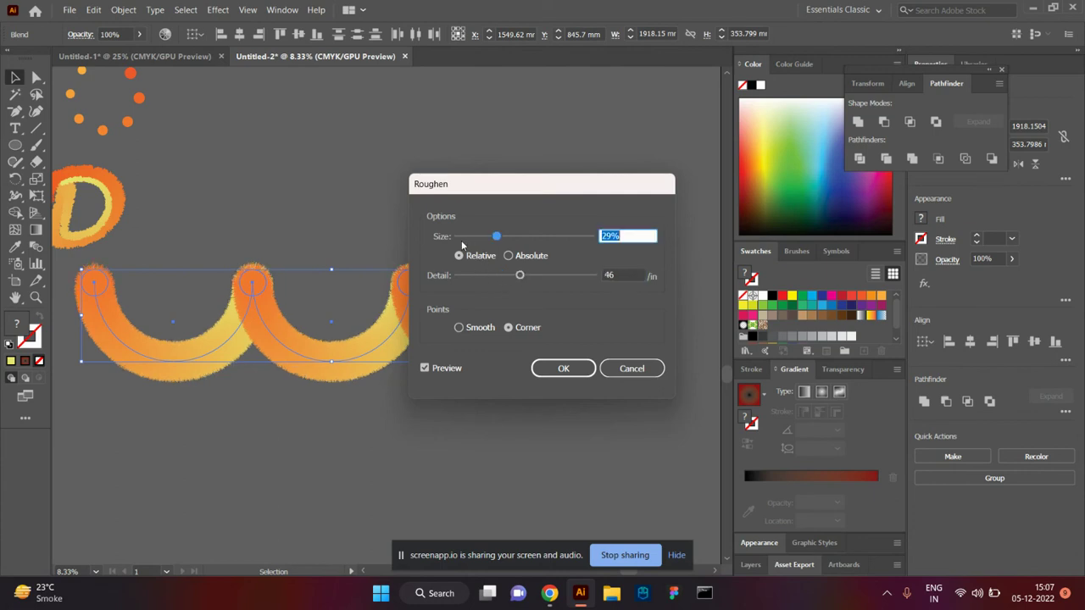
left_click_drag(453, 246, 495, 244)
type("2")
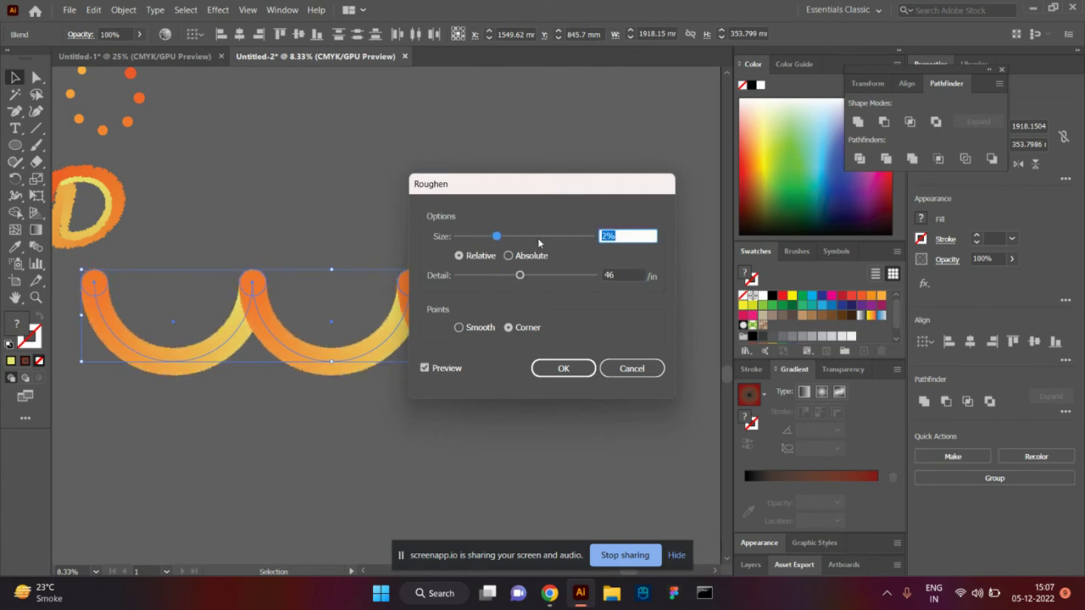
type("4561")
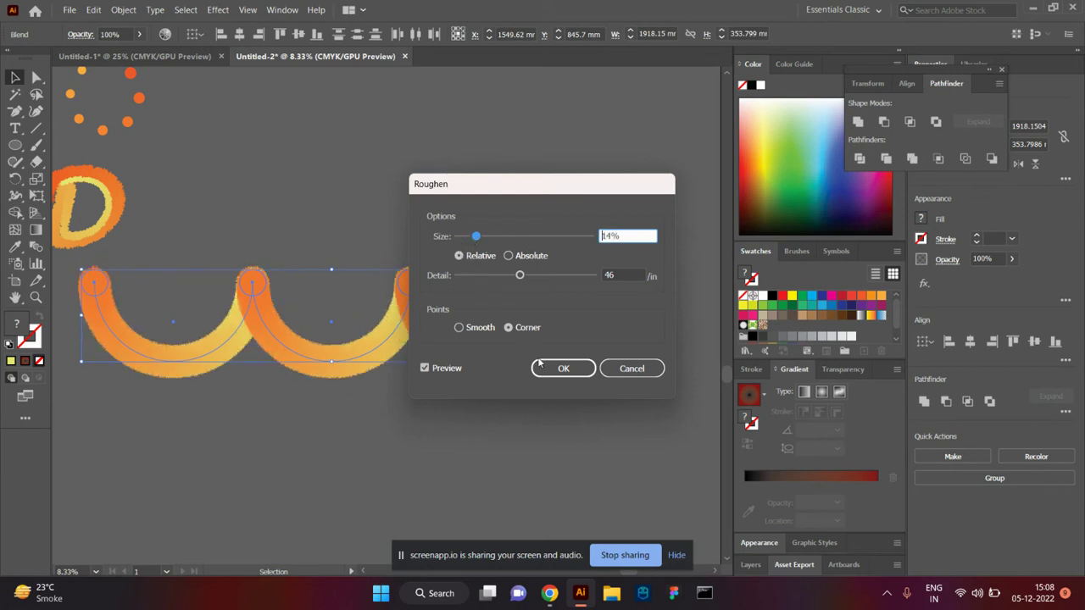
left_click(552, 373)
left_click(509, 411)
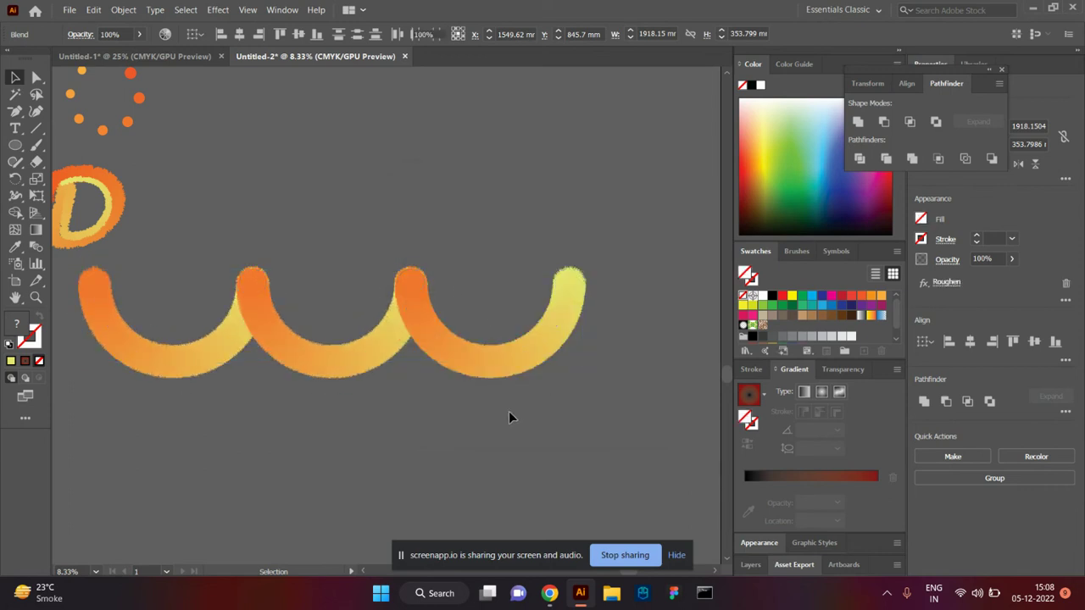
Zoom in and enter the blend to select the circle at the top of the arch.
left_click_drag(403, 446, 542, 414)
scroll(567, 338, "up", 2)
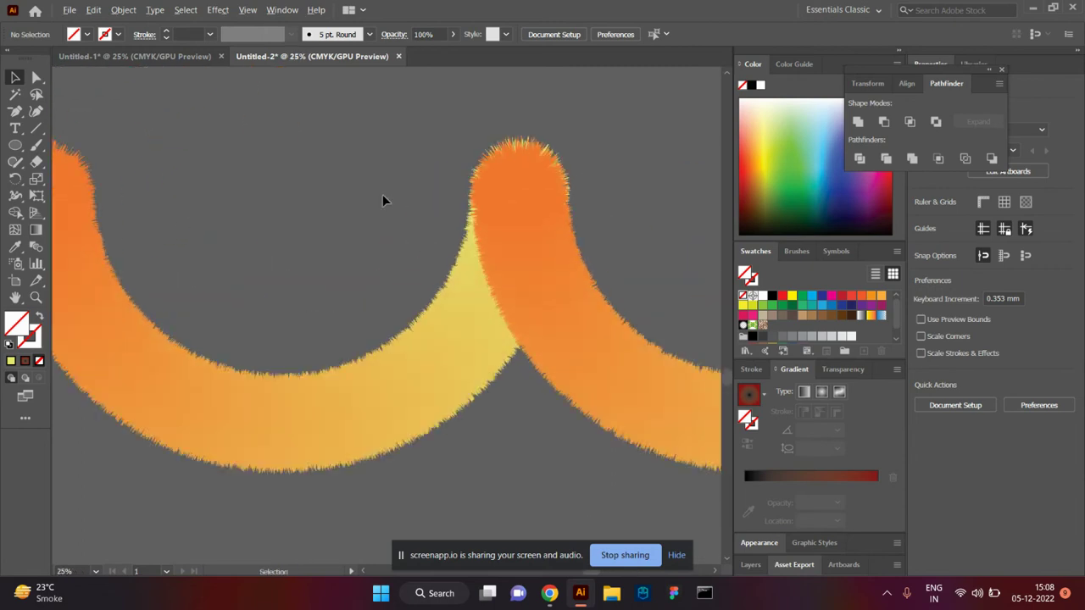
scroll(382, 194, "up", 2)
left_click(533, 198)
scroll(260, 254, "right", 5)
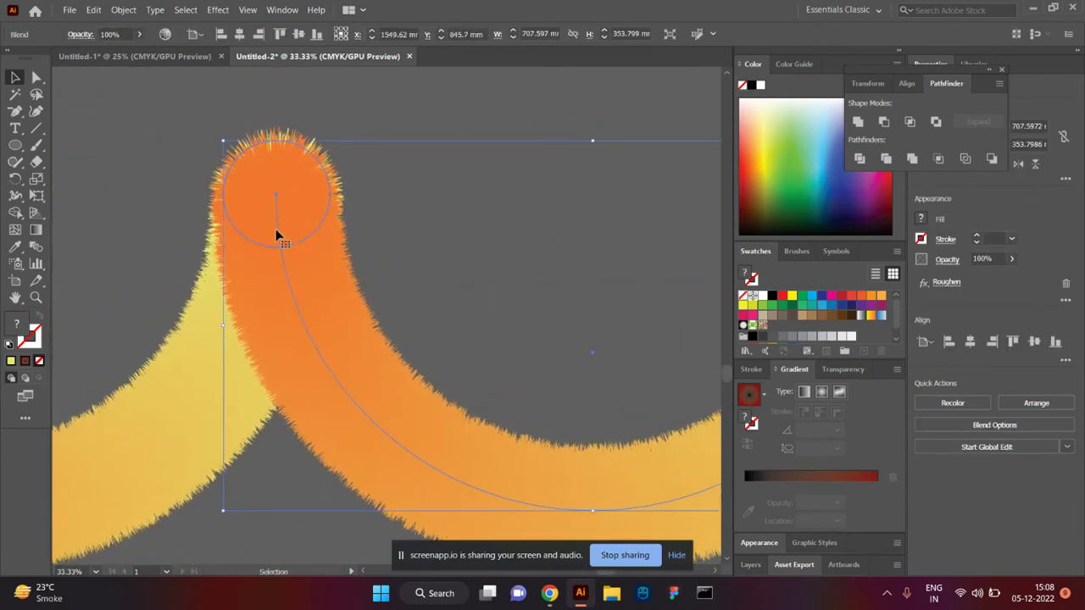
double_click(299, 229)
left_click(298, 232)
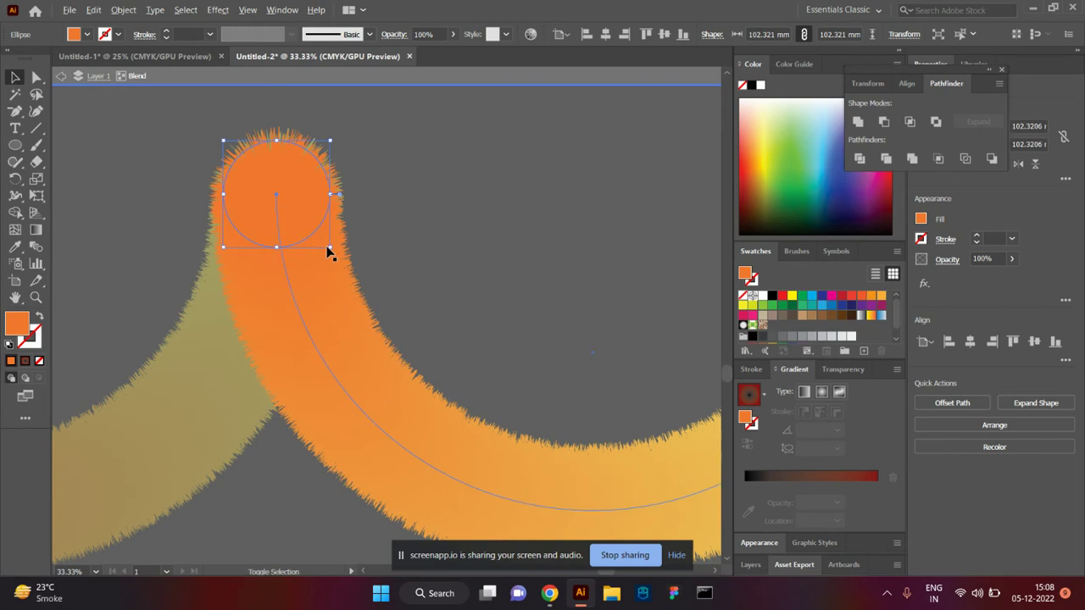
Shrink the first blend's top circle to about half size and leave blend editing.
left_click_drag(331, 248, 305, 218)
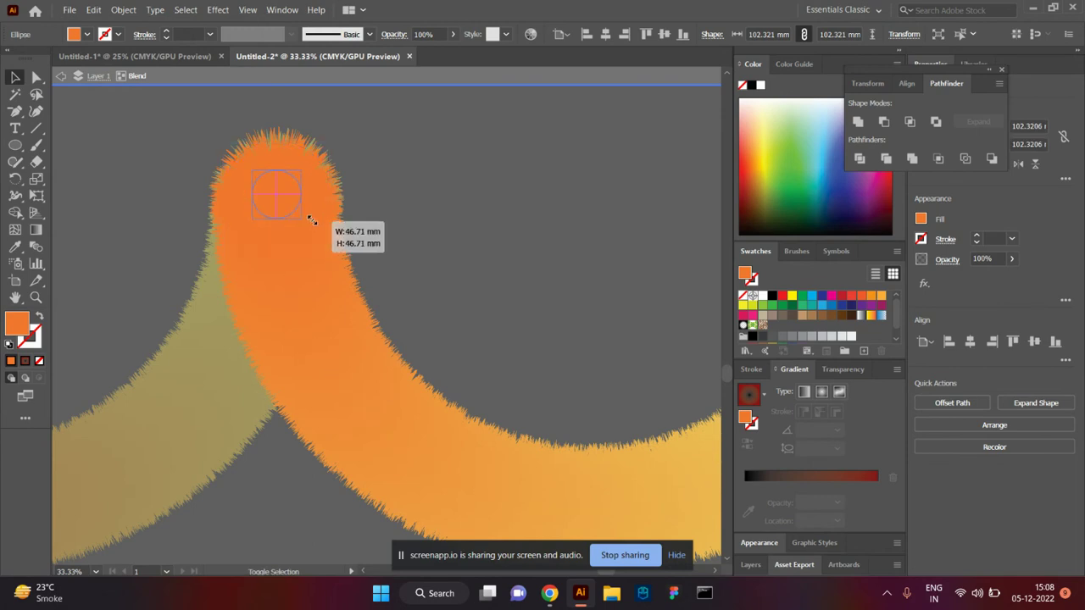
left_click(449, 227)
double_click(500, 227)
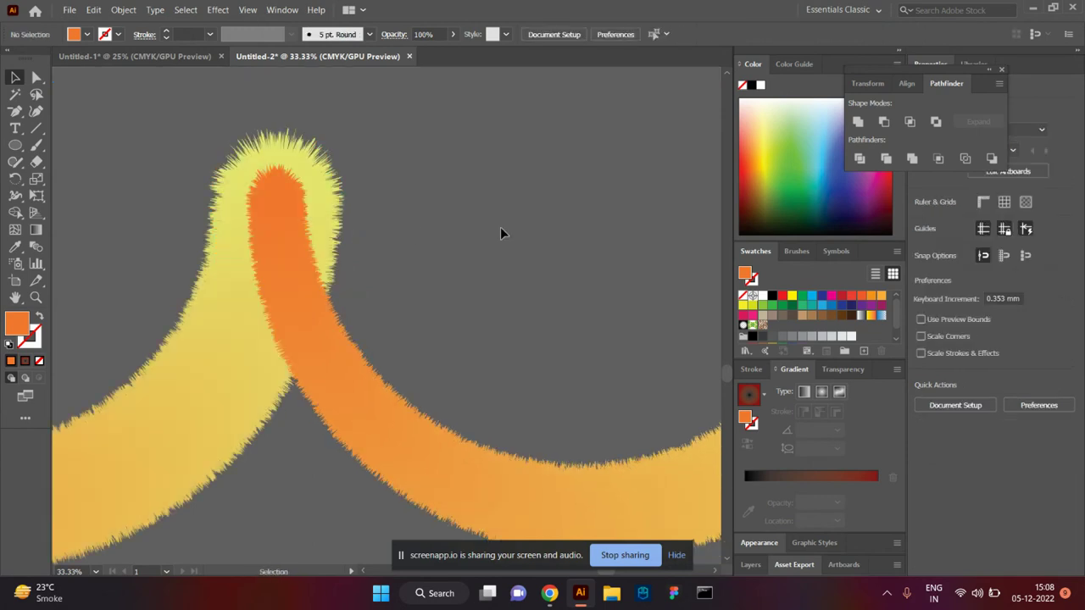
scroll(289, 229, "right", 3)
scroll(262, 224, "left", 6)
Shrink the other arc blend's top circle so the arch narrows to a point.
left_click(300, 249)
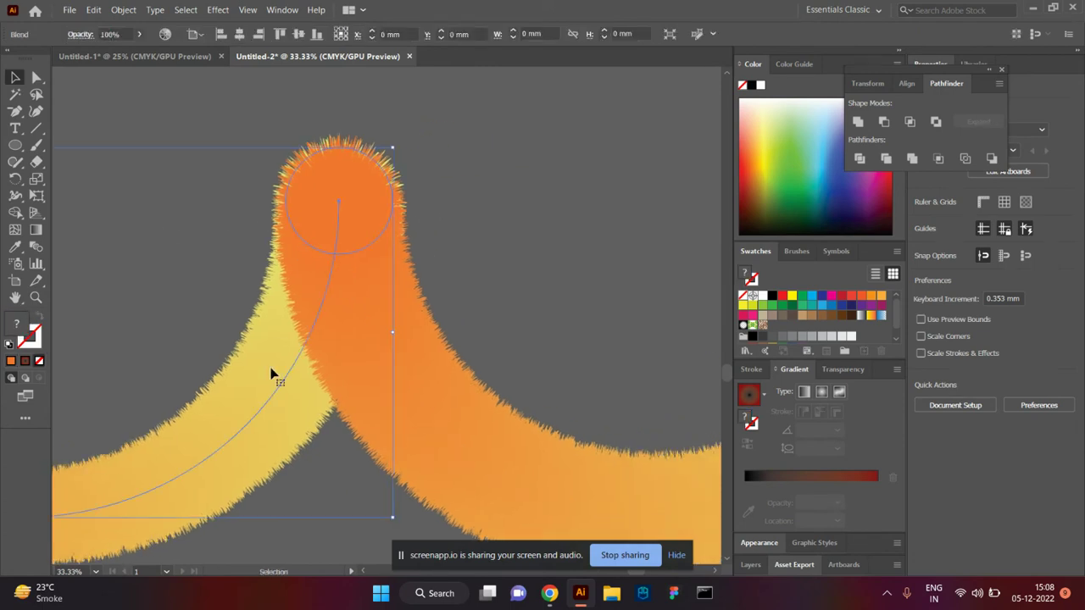
double_click(315, 241)
left_click(321, 253)
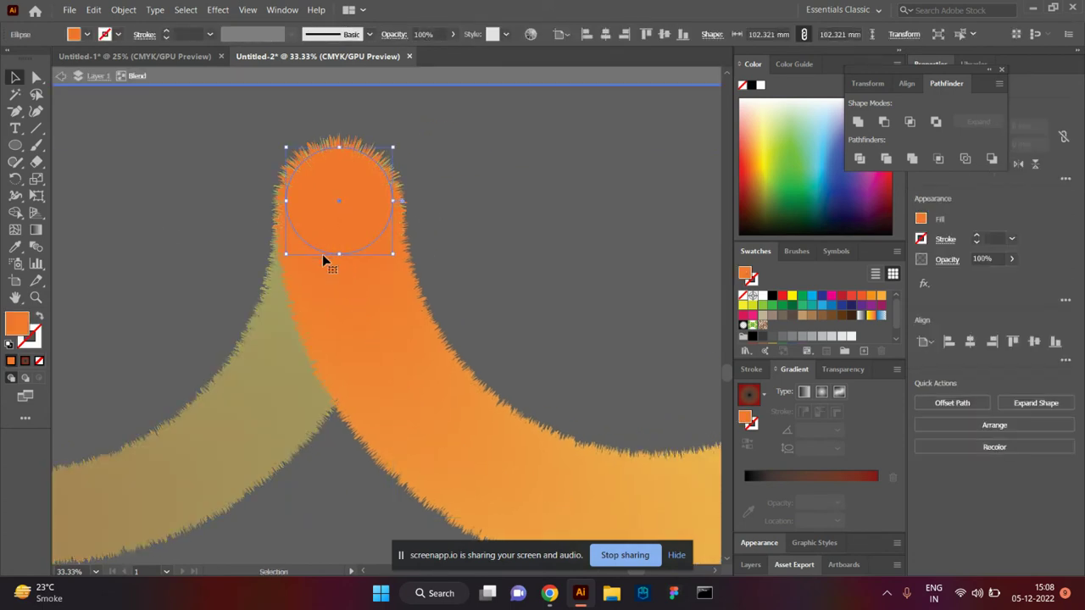
left_click_drag(395, 257, 367, 236)
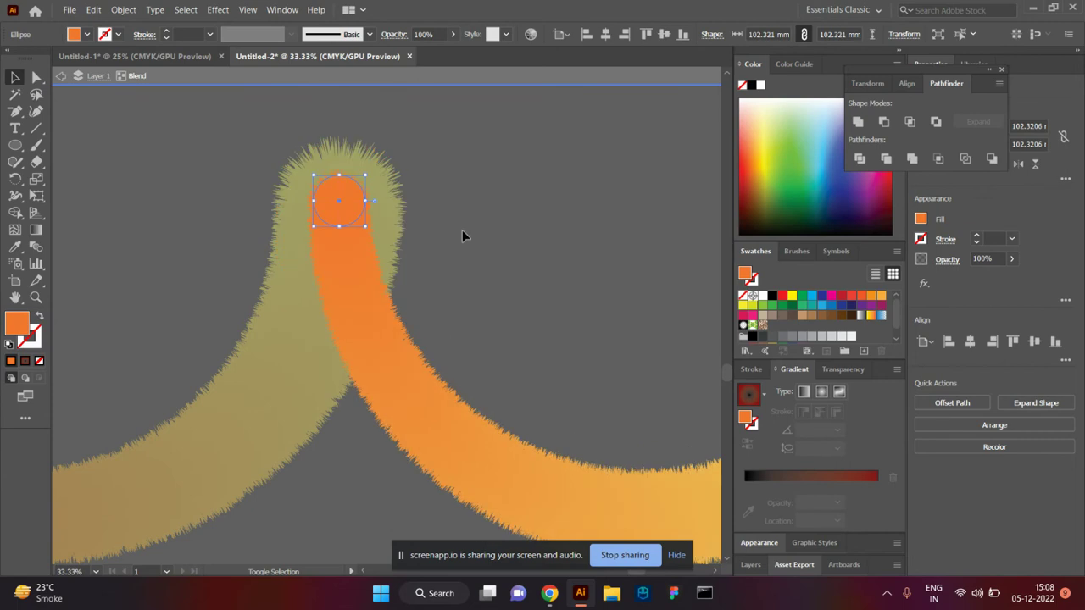
double_click(483, 214)
scroll(483, 213, "down", 3)
scroll(464, 205, "down", 2)
scroll(463, 204, "down", 2)
scroll(459, 241, "up", 2)
Select the wave blend, then the small embedded image beside the blank rectangle.
left_click(462, 388)
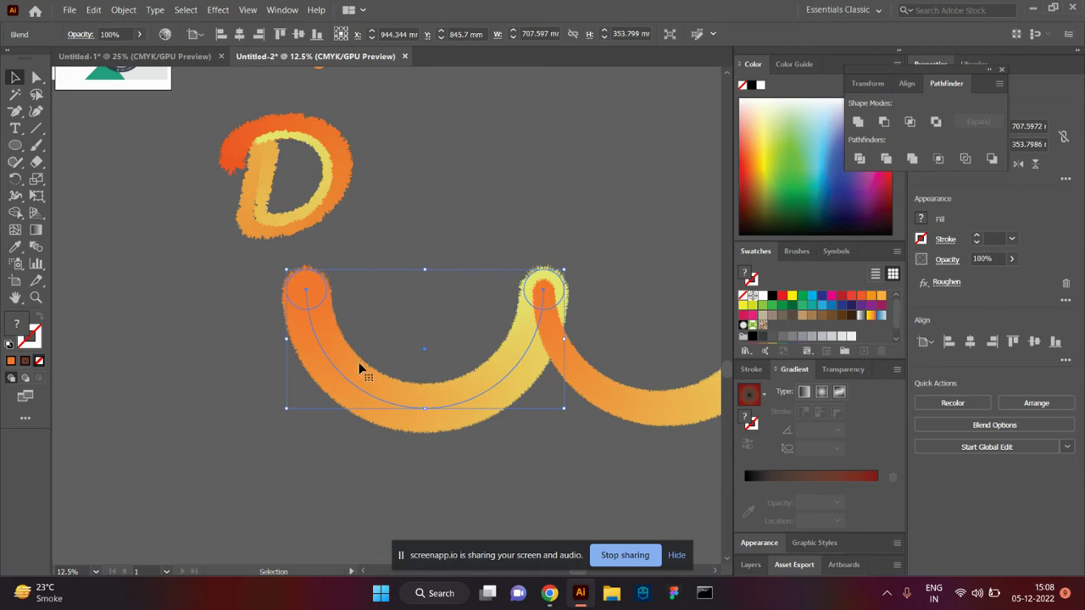
scroll(298, 179, "right", 3)
scroll(375, 230, "right", 3)
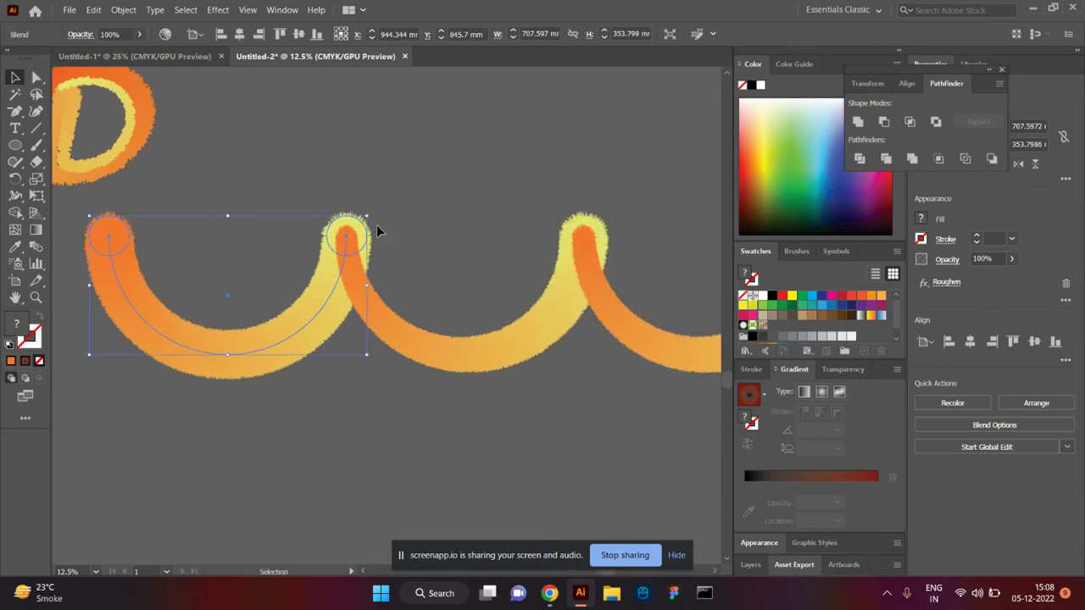
scroll(380, 229, "down", 4)
scroll(370, 314, "down", 1)
scroll(362, 197, "down", 4)
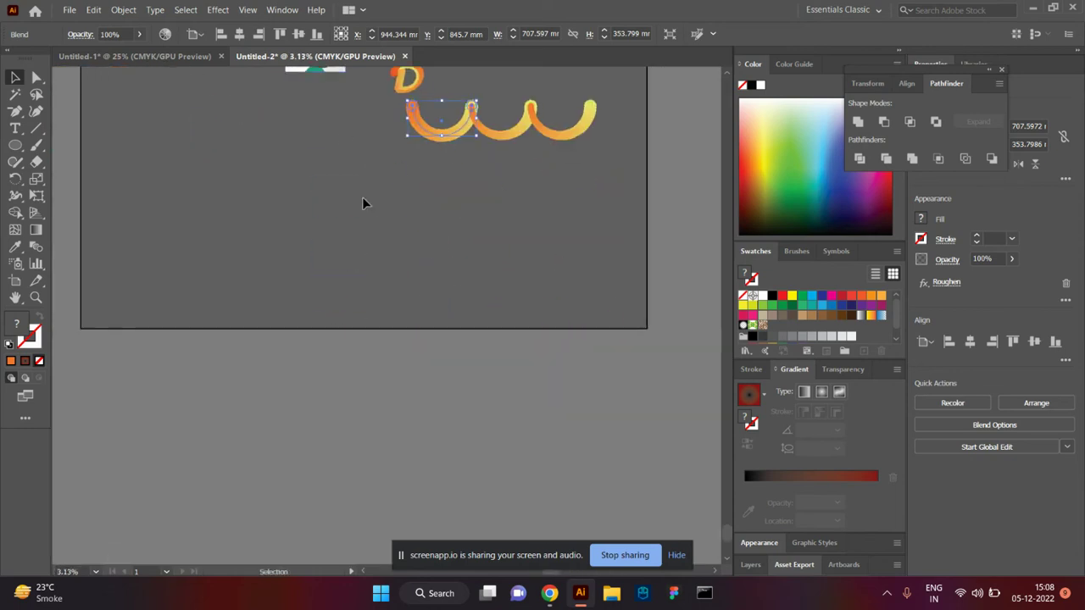
scroll(362, 197, "up", 4)
left_click(362, 212)
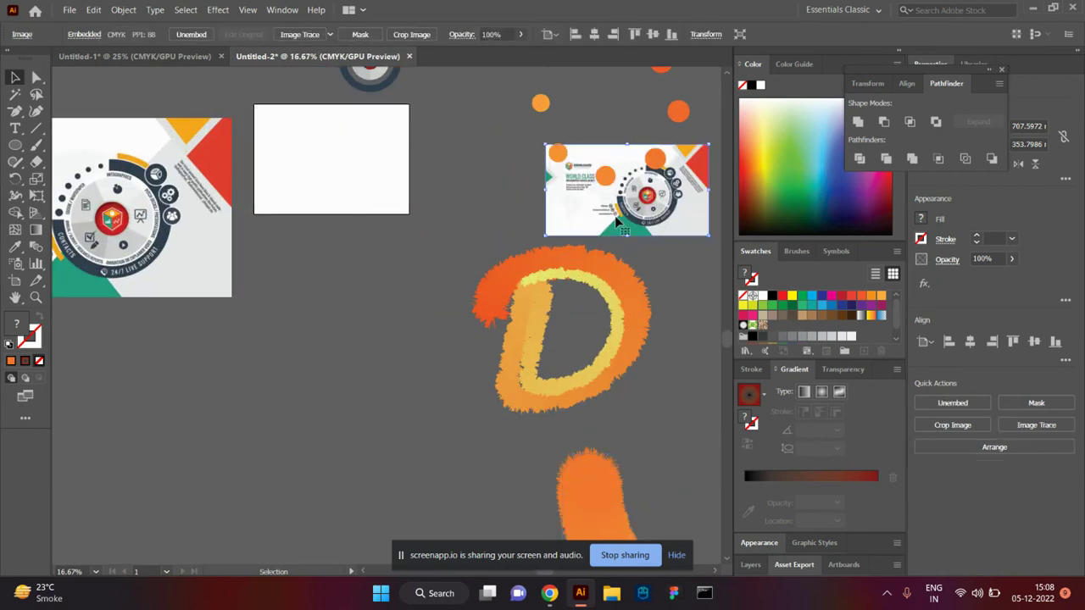
scroll(381, 220, "up", 1)
scroll(447, 235, "up", 2)
Draw a rectangle covering the artboard and a yellow-filled circle inside it.
left_click(15, 145)
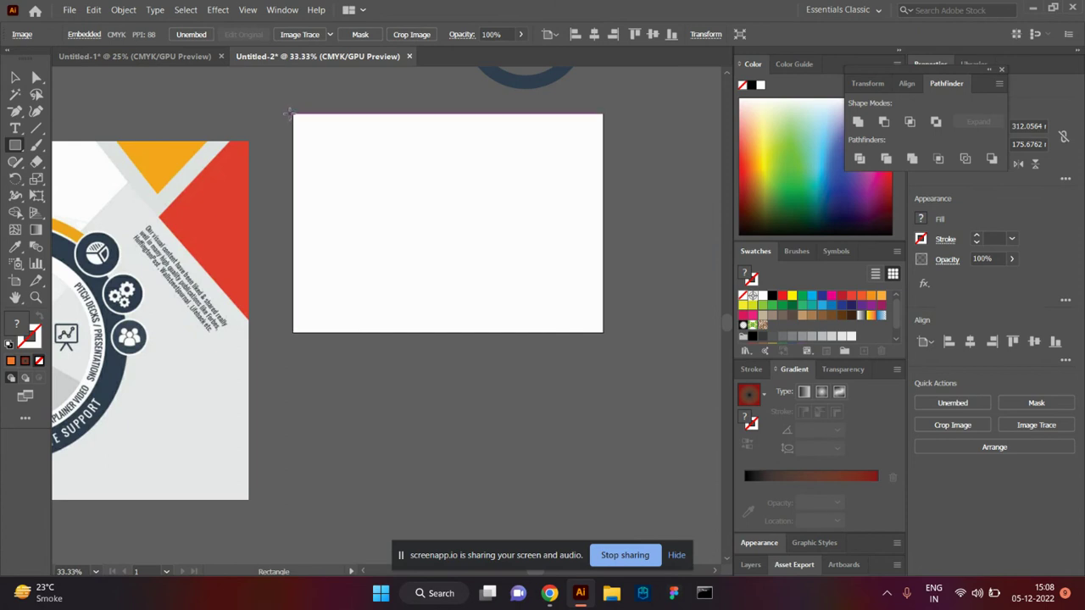
mouse_move(293, 115)
left_mouse_down()
mouse_move(547, 263)
mouse_move(603, 333)
left_mouse_up()
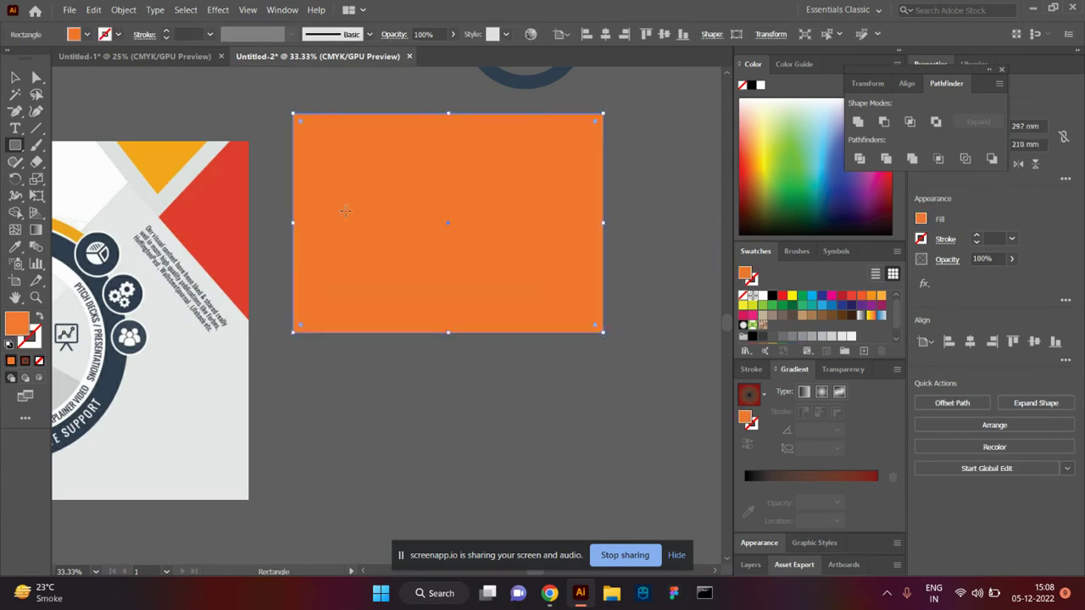
key("l")
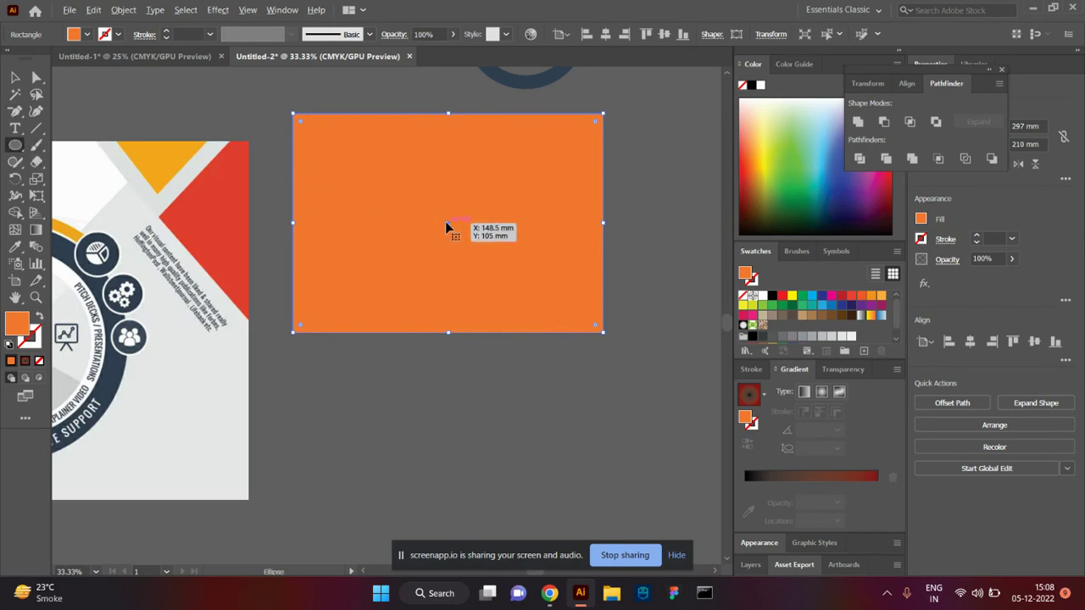
left_click_drag(448, 223, 542, 318)
key("ctrl+z")
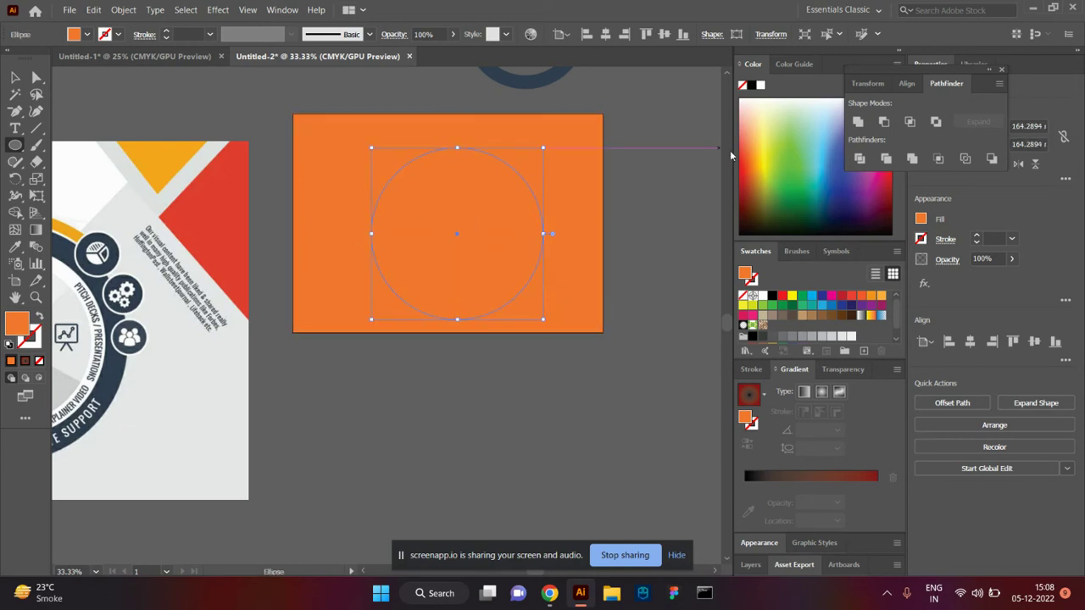
left_click(763, 135)
Centre the yellow circle on the orange rectangle and blend the two together.
key("v")
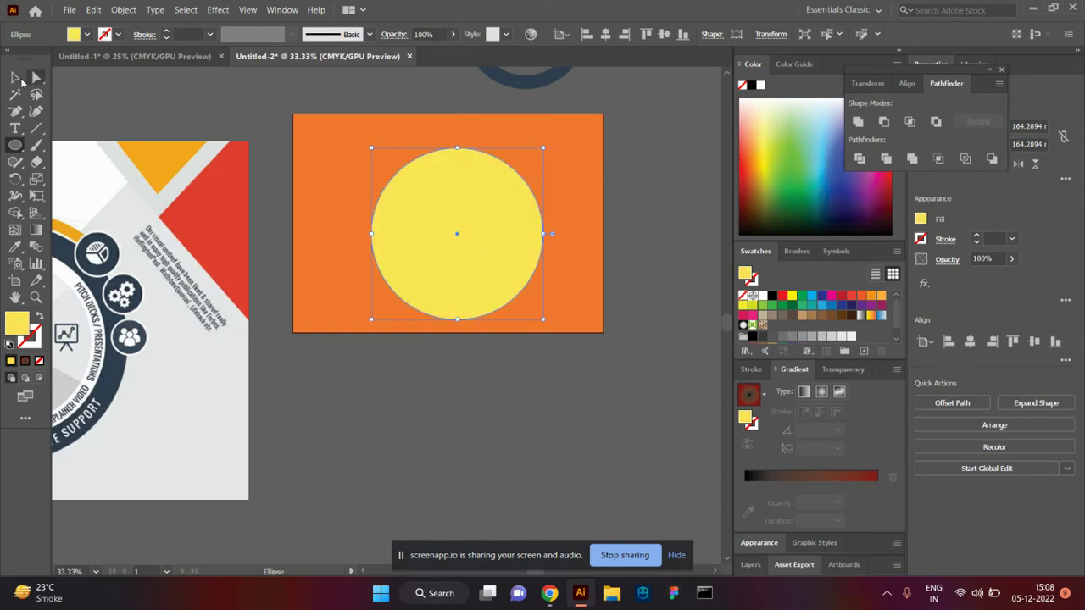
left_click_drag(511, 241, 502, 232)
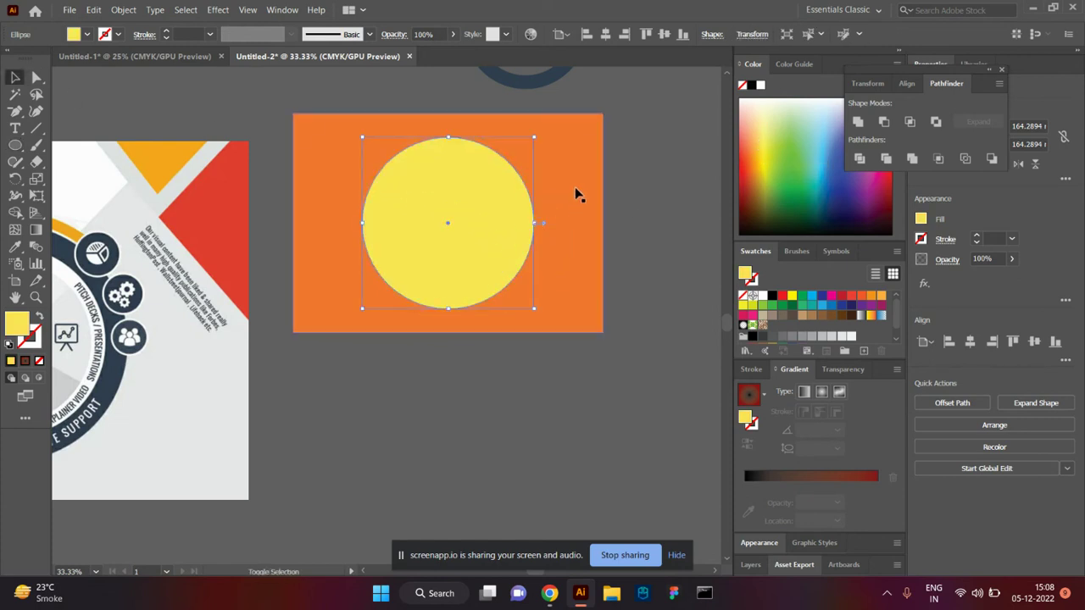
left_click(561, 198, "shift")
key("ctrl+alt+b")
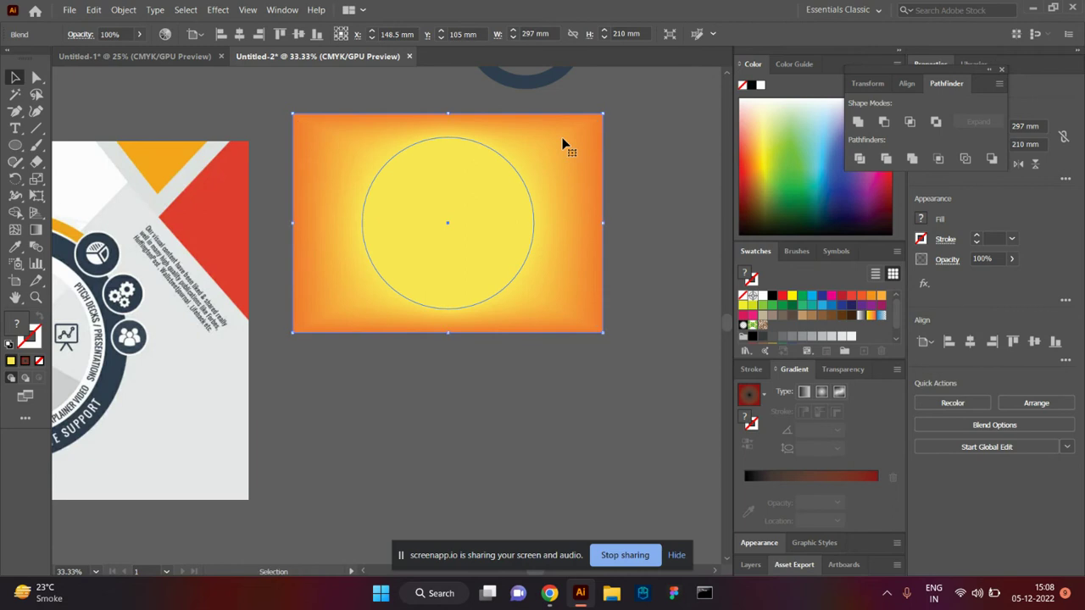
left_click(571, 388)
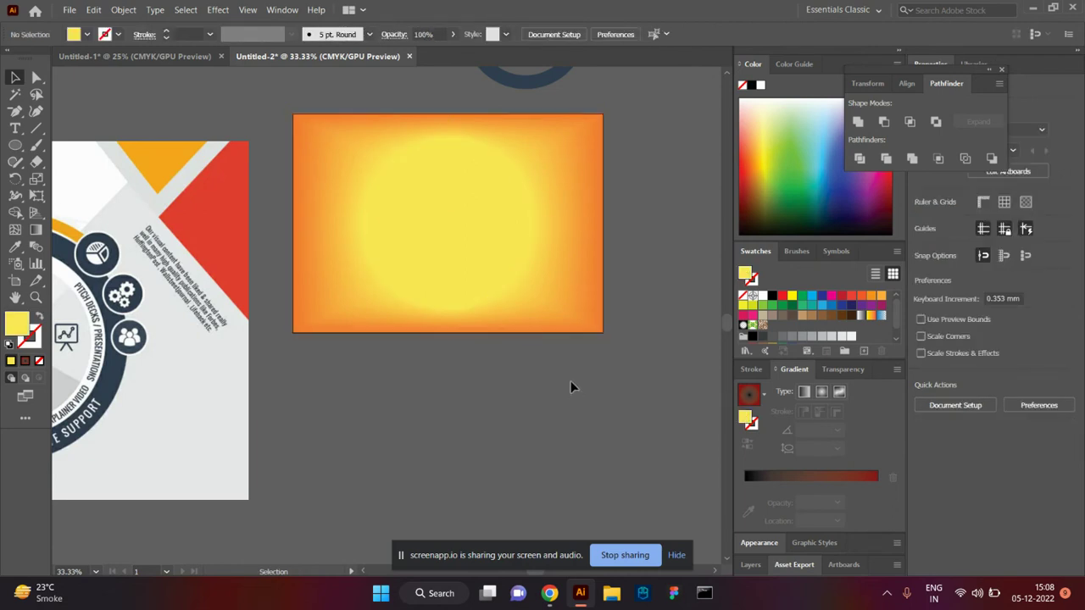
Shrink the blend's yellow circle and move it to the bottom-left corner.
double_click(448, 190)
left_click(448, 192)
left_click_drag(534, 137, 474, 197)
double_click(497, 402)
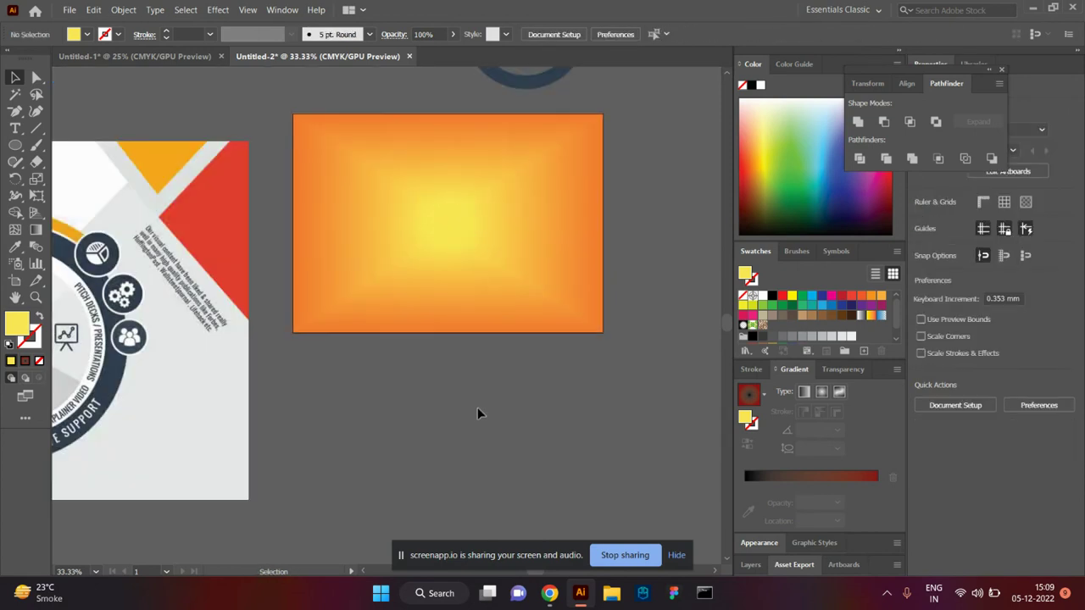
double_click(440, 229)
left_click_drag(440, 229, 349, 321)
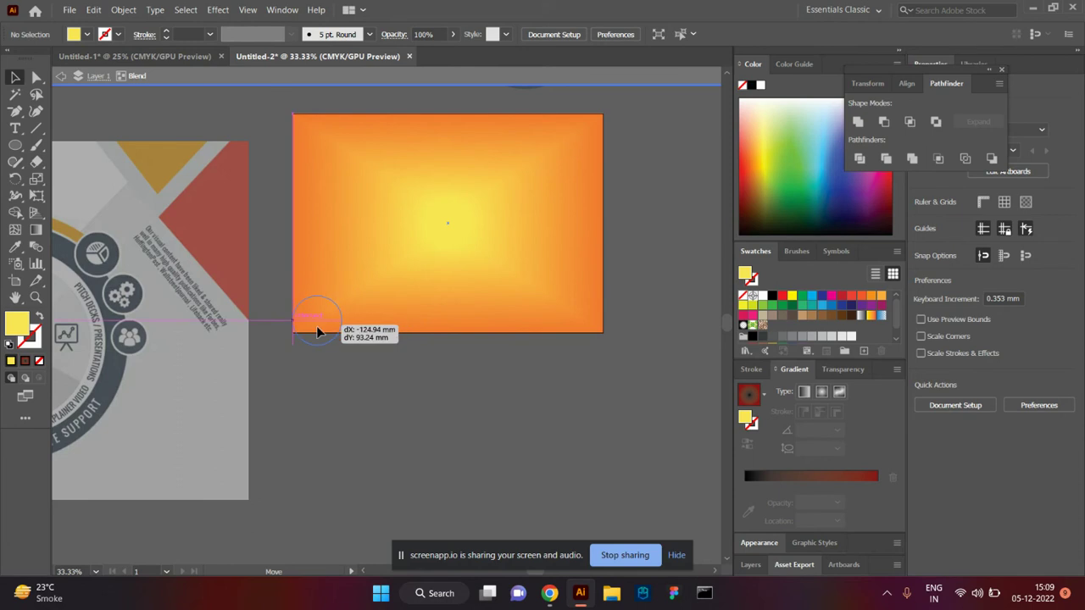
left_click_drag(325, 305, 326, 306)
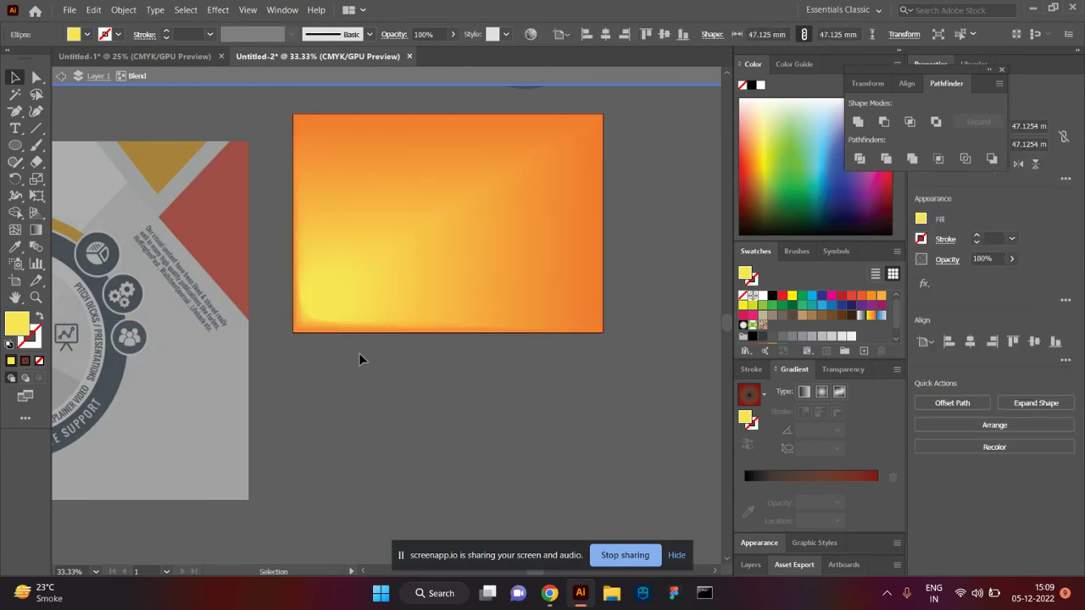
double_click(358, 353)
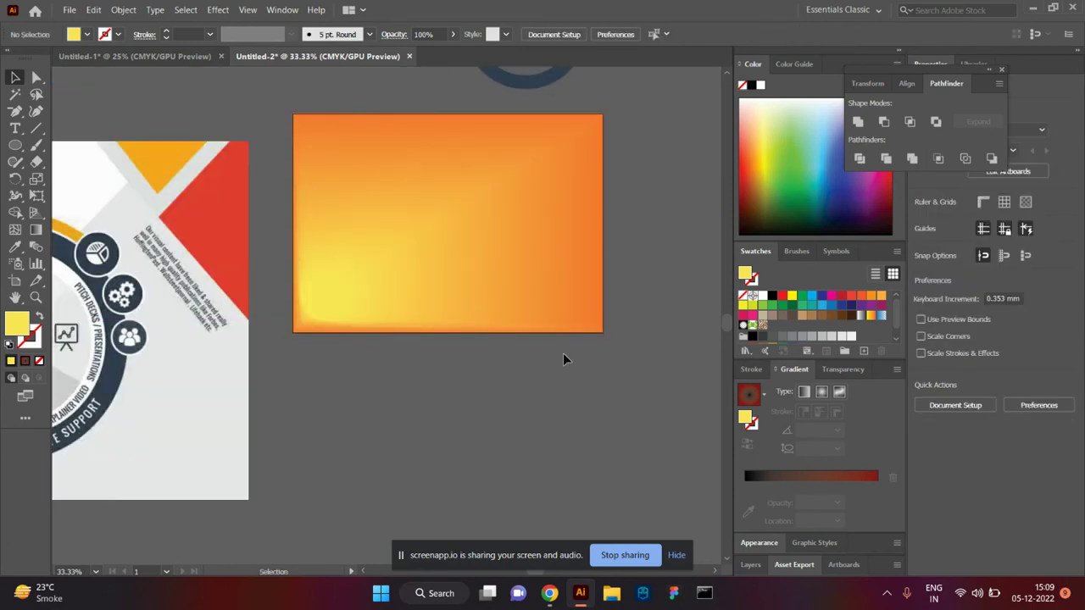
Pull the circle's top anchor down into a U shape, then switch to Chrome.
left_click(349, 319)
key("a")
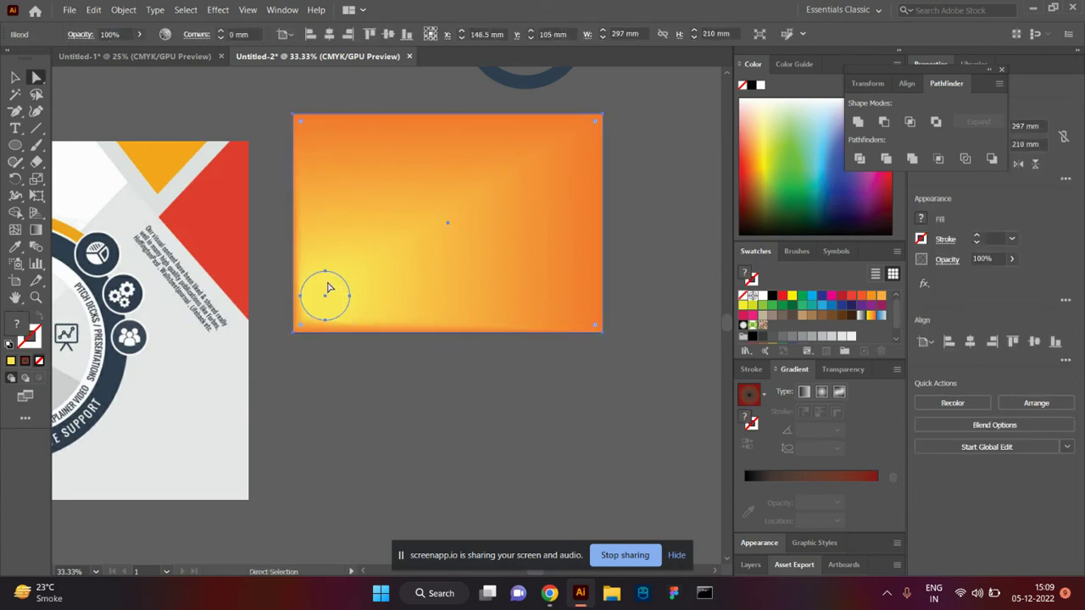
left_click_drag(325, 271, 327, 307)
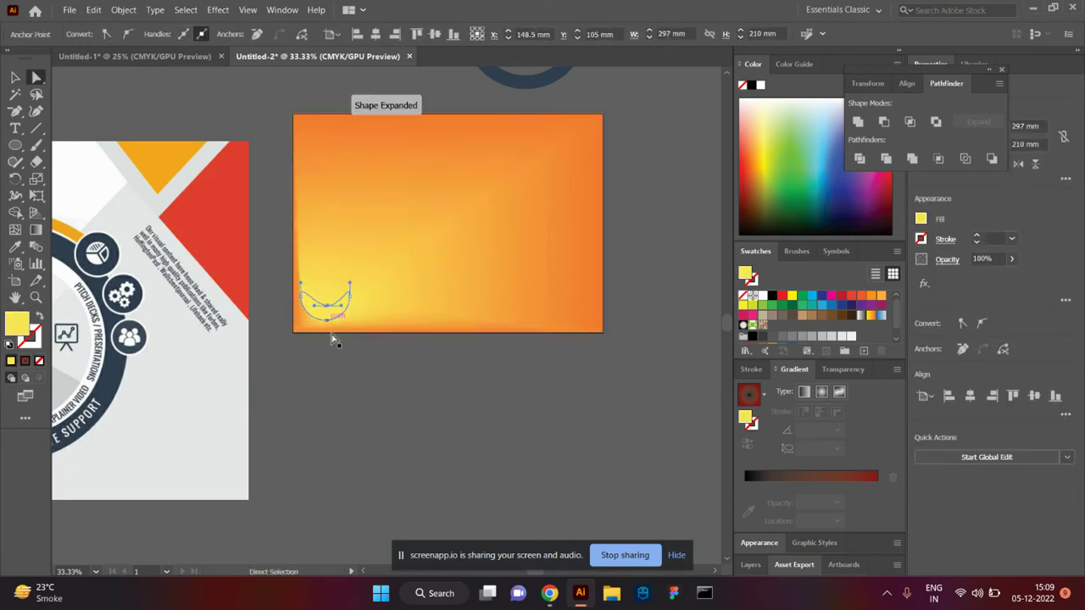
left_click(344, 370)
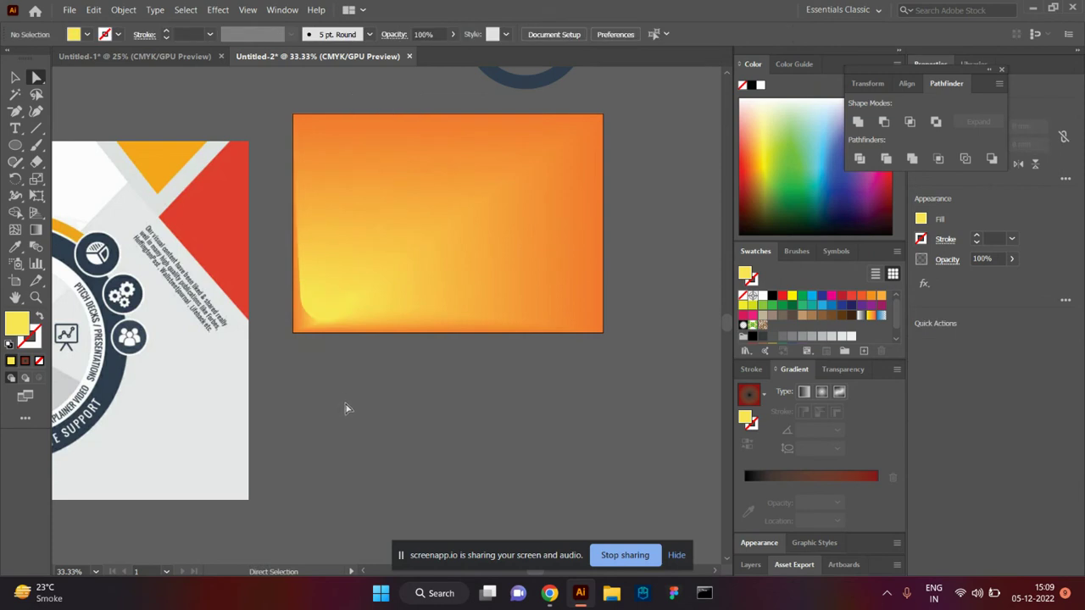
scroll(416, 381, "down", 1)
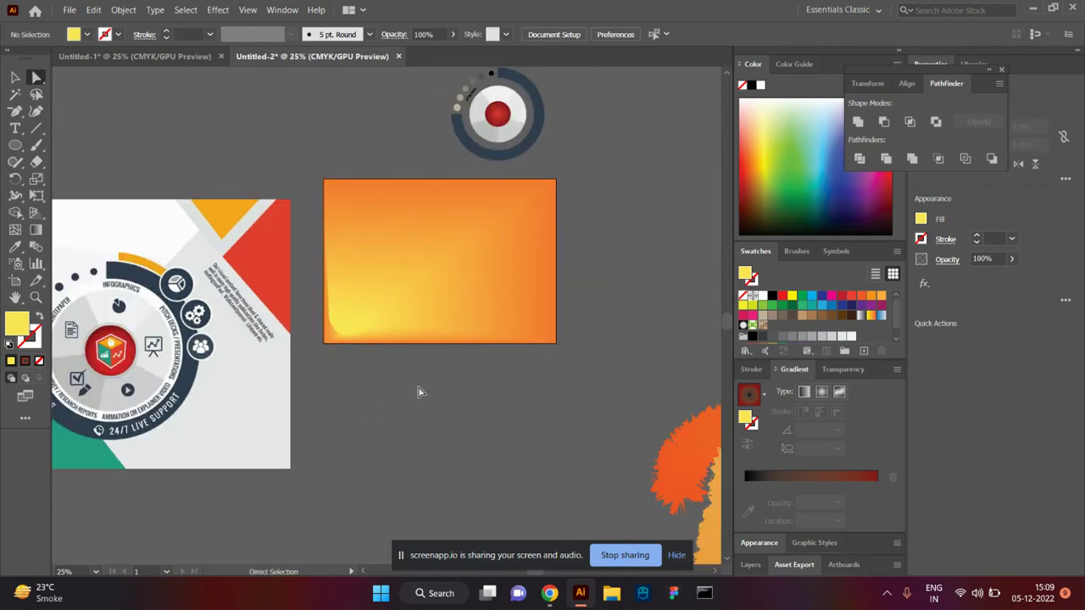
scroll(424, 365, "up", 2)
left_click_drag(427, 347, 235, 410)
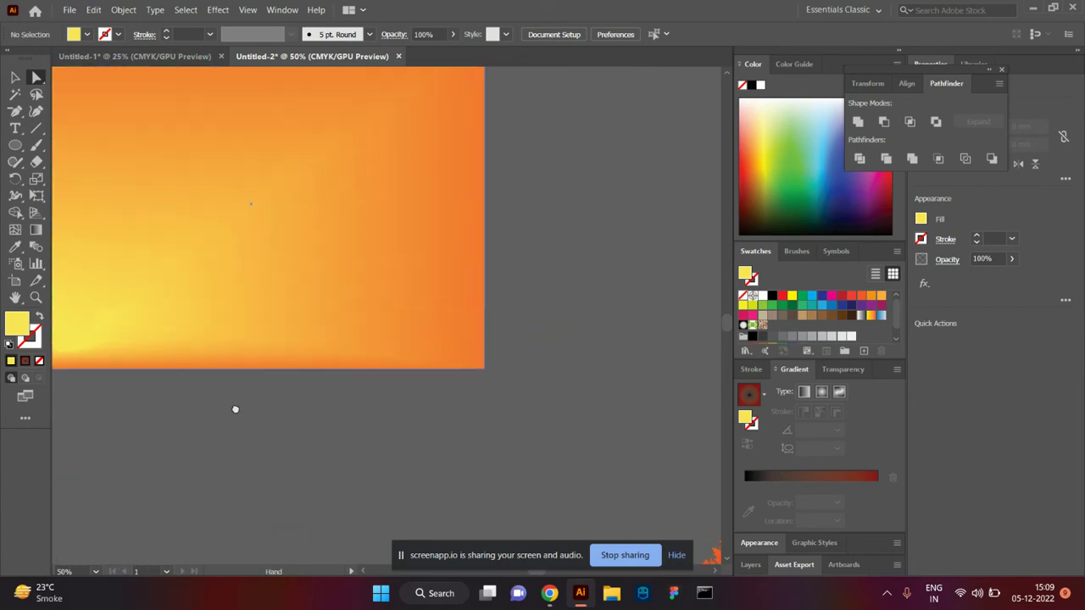
key("alt+Tab")
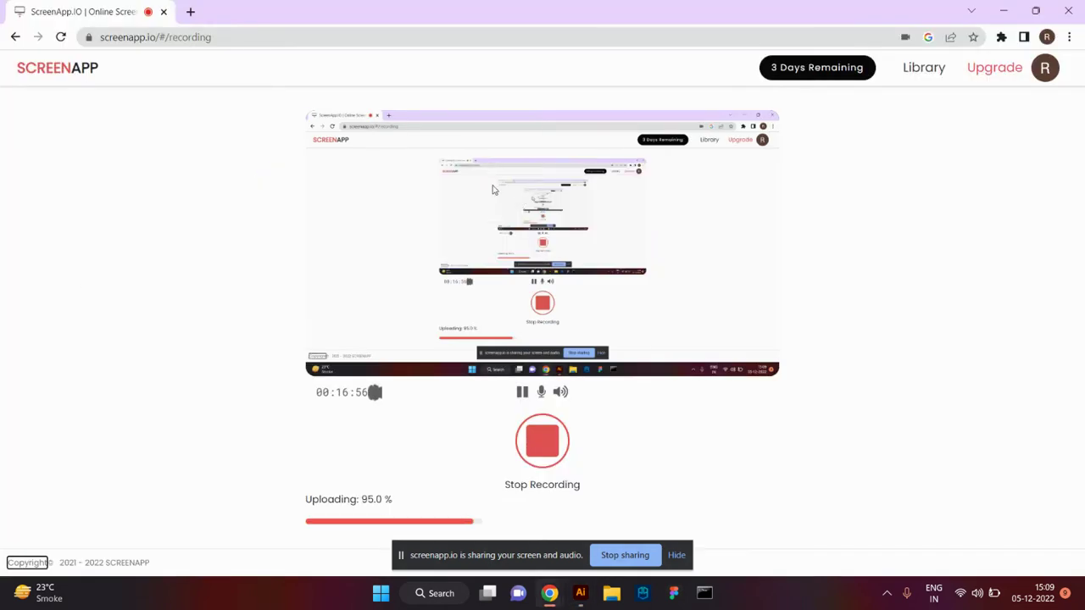
In a new tab, load the designer's blogspot.com blog address, fixing the typo.
left_click(190, 12)
left_click(334, 37)
type("rah")
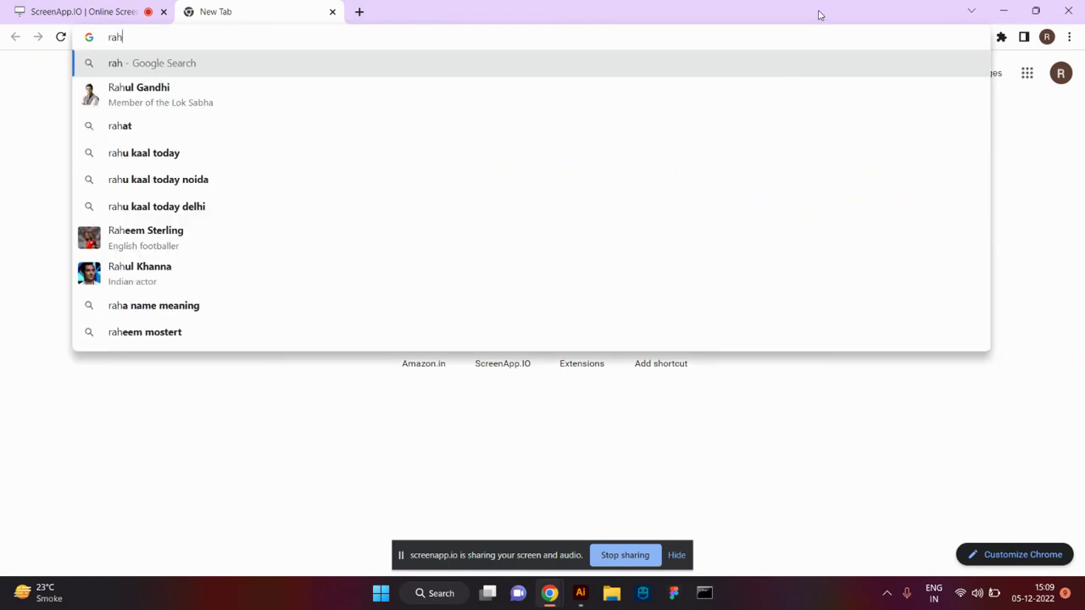
type("uldesign")
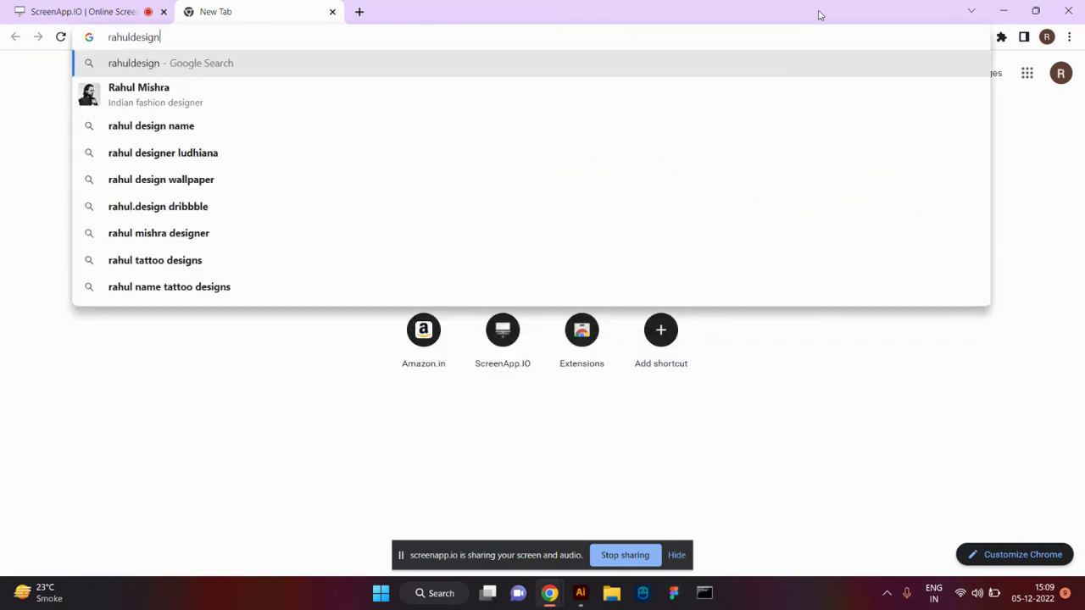
type("92.bl")
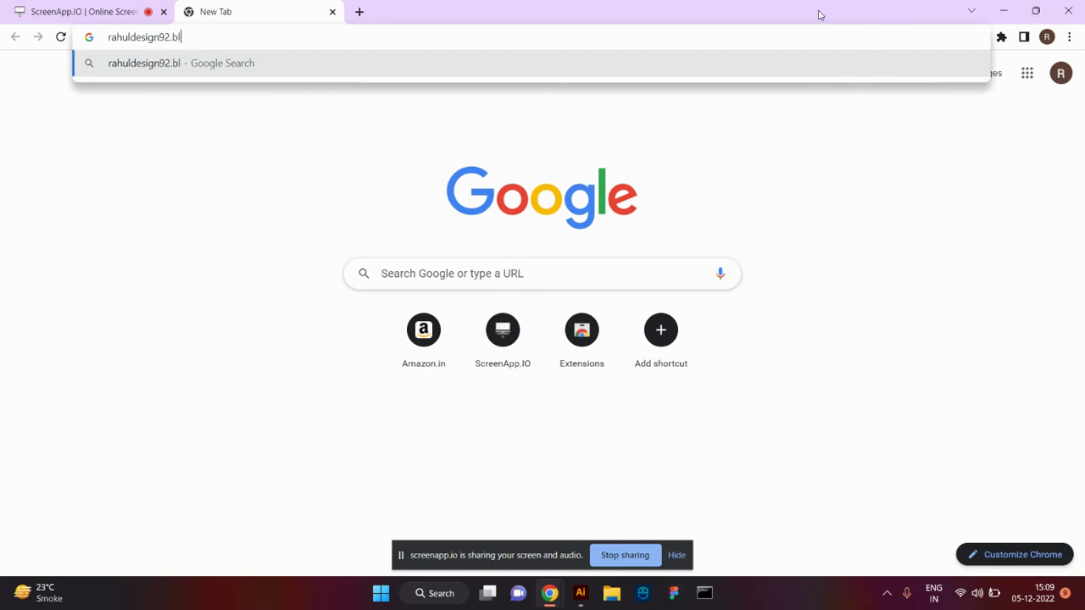
type("ogsopt.co")
key("BackSpace")
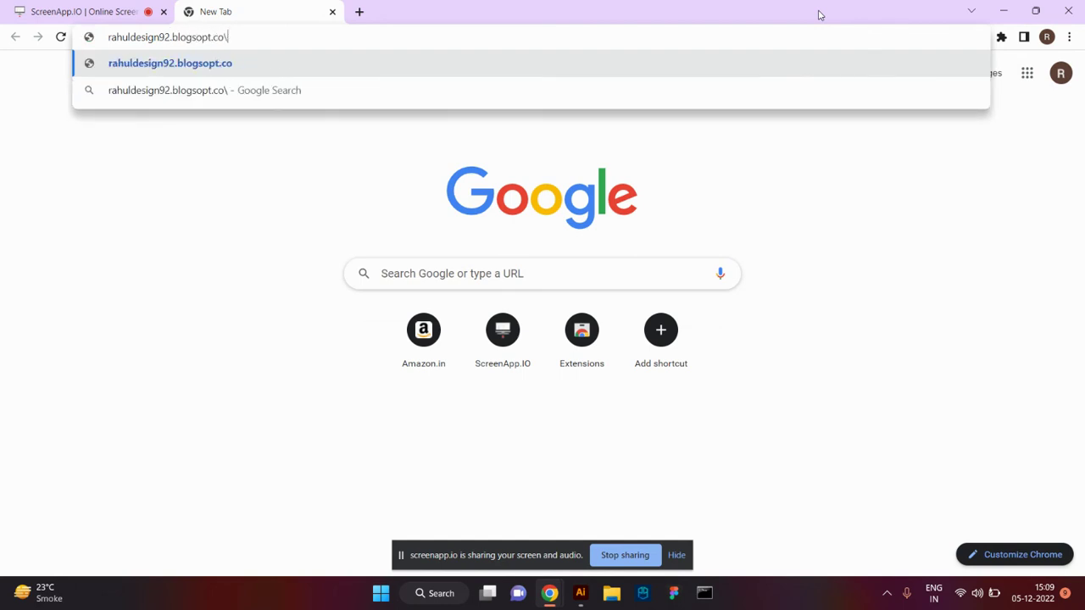
key("BackSpace")
key("BackSpace")
key("BackSpace")
key("BackSpace")
key("BackSpace")
type("pot.com")
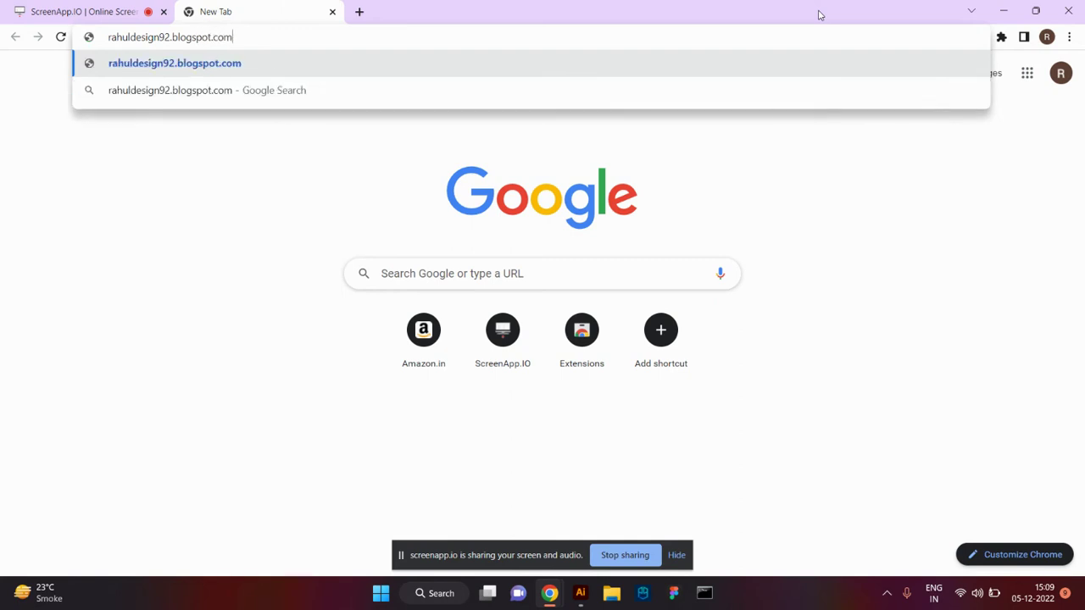
key("Return")
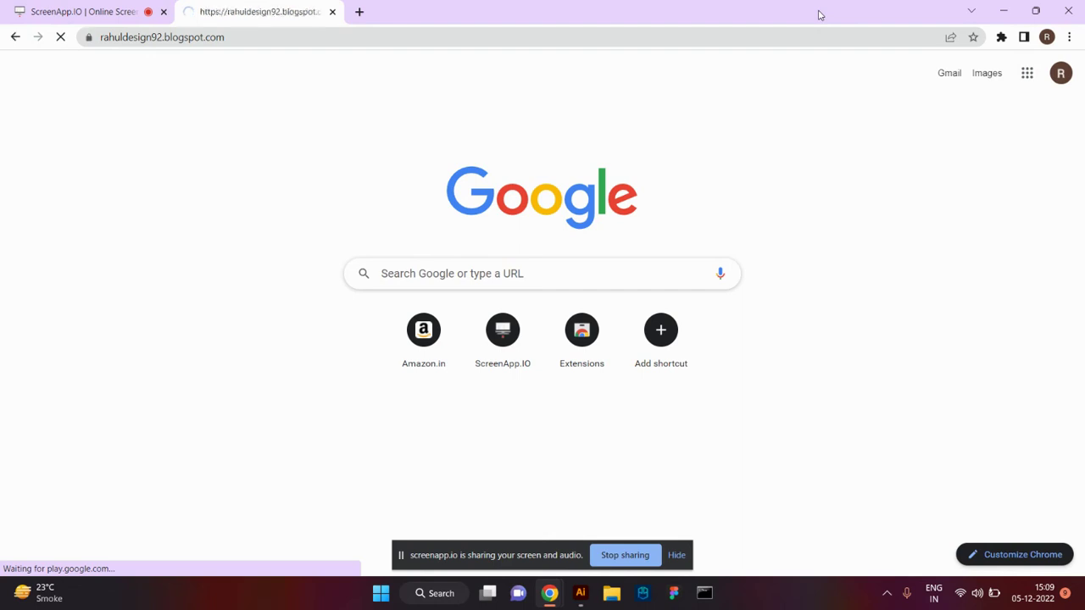
Open the Colgate box dieline image in its own tab, zoom in, and return to Illustrator.
scroll(753, 276, "down", 1)
scroll(752, 275, "down", 4)
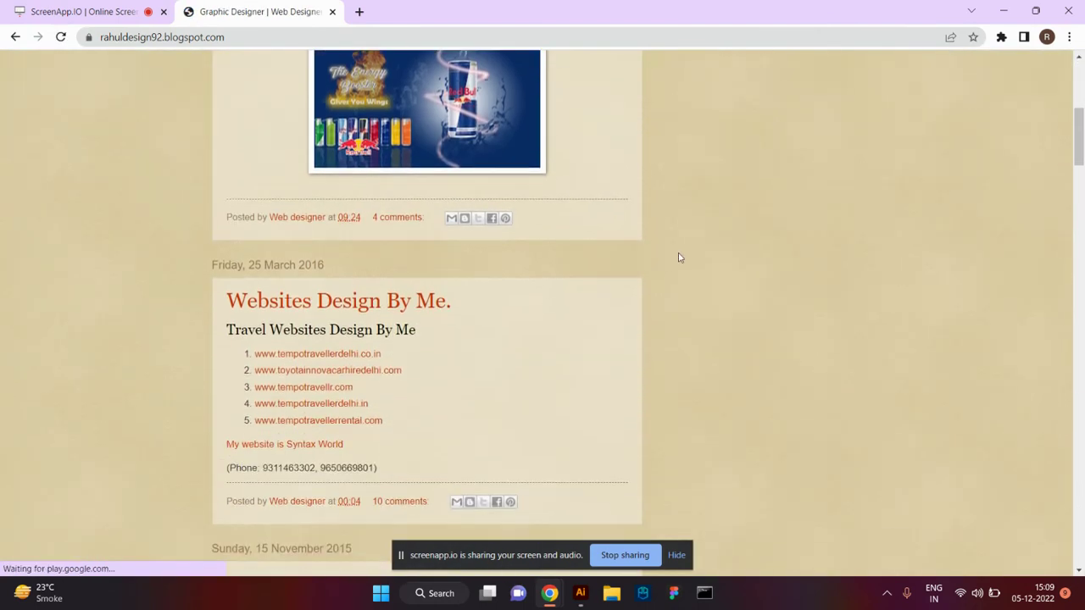
scroll(678, 252, "down", 4)
right_click(346, 374)
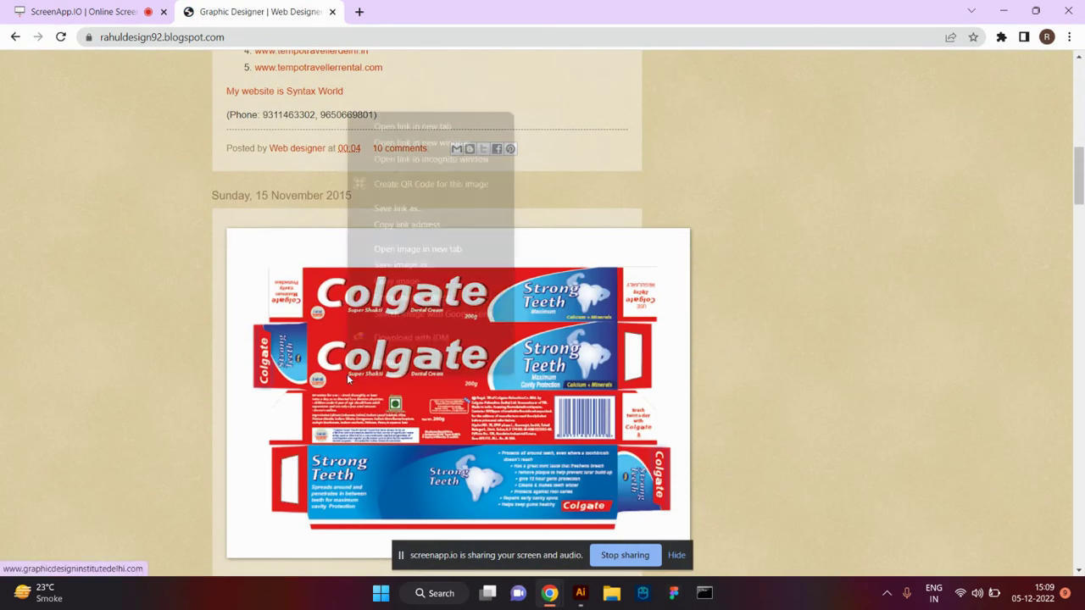
left_click(431, 252)
key("ctrl+Tab")
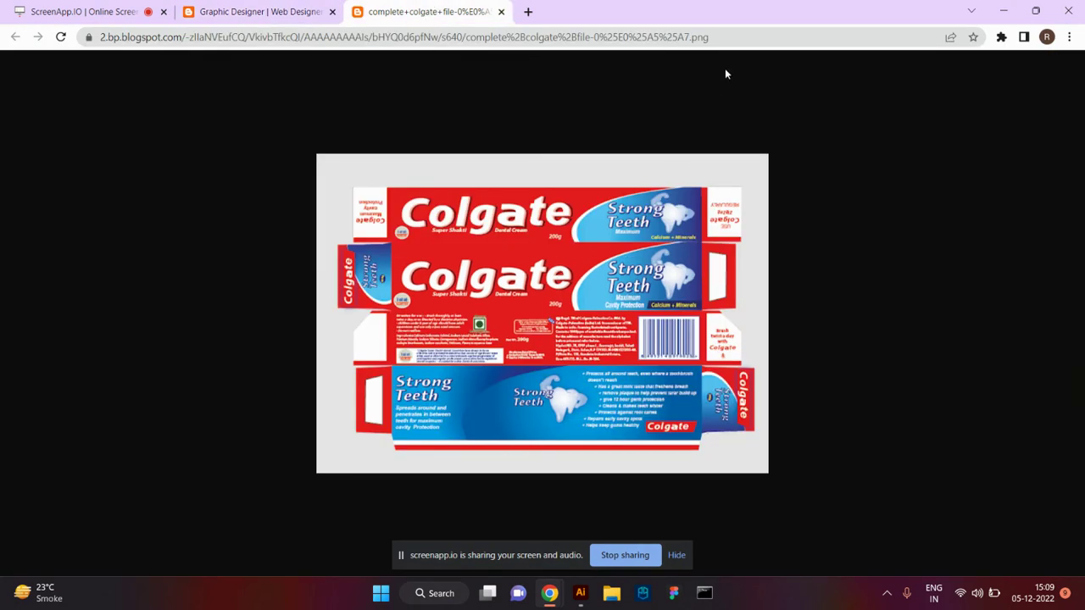
key("ctrl+plus")
key("ctrl+plus")
key("ctrl+plus")
key("ctrl+plus")
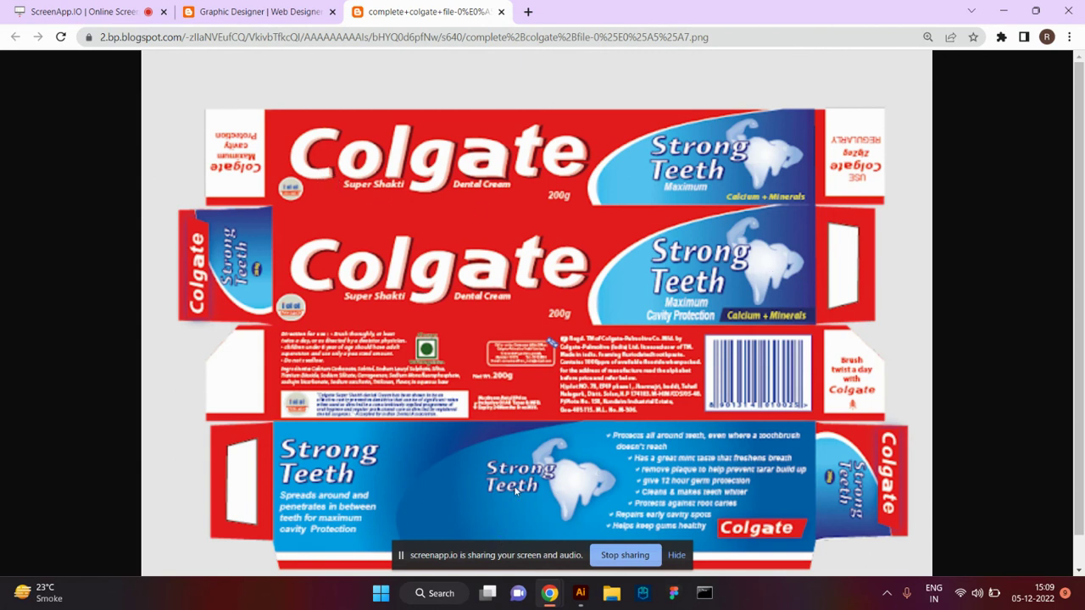
key("alt+Tab")
scroll(412, 170, "down", 1)
Delete the orange gradient rectangle and the yellow banana blend from the artboard.
scroll(412, 170, "down", 2)
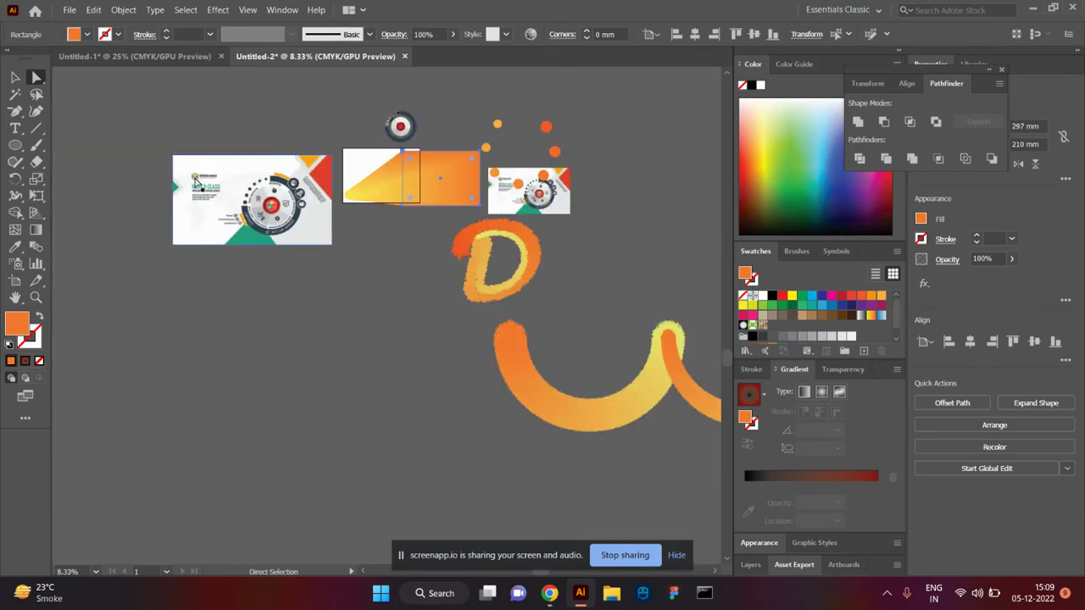
scroll(509, 165, "up", 1)
left_click(14, 77)
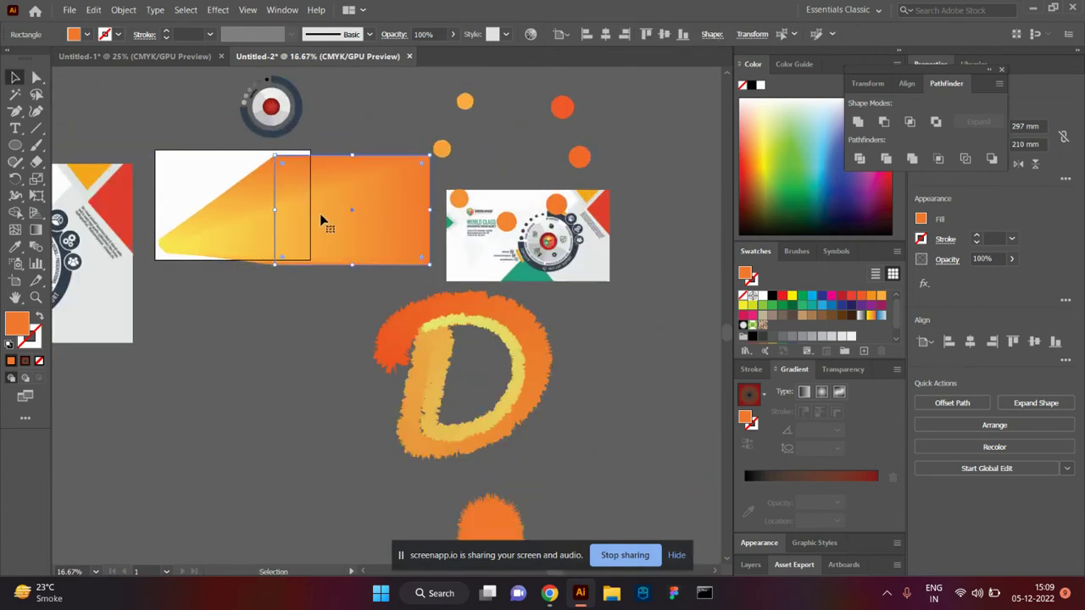
key("Delete")
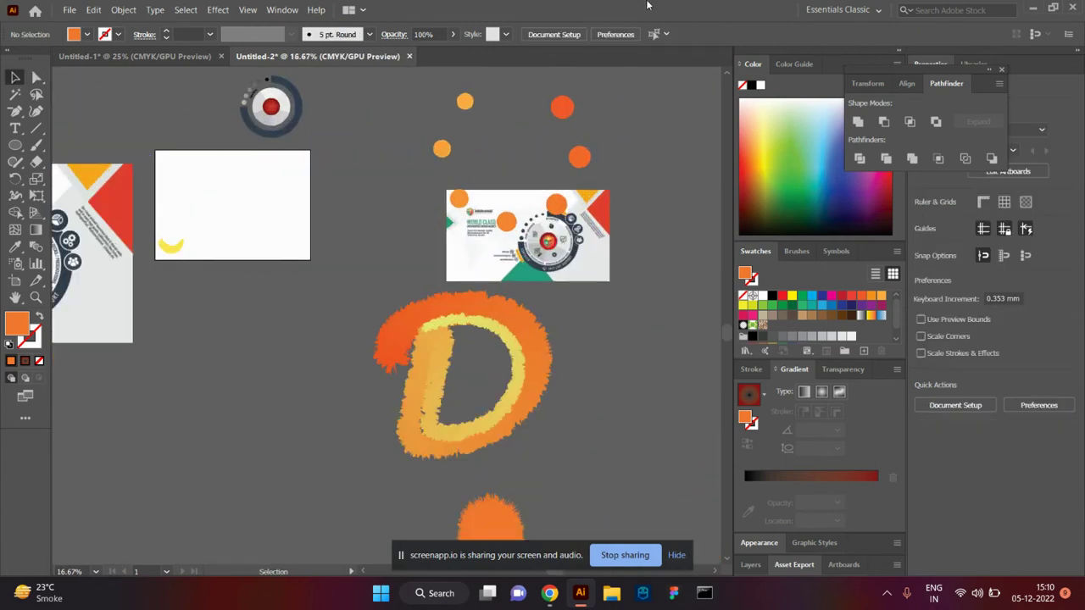
left_click(172, 246)
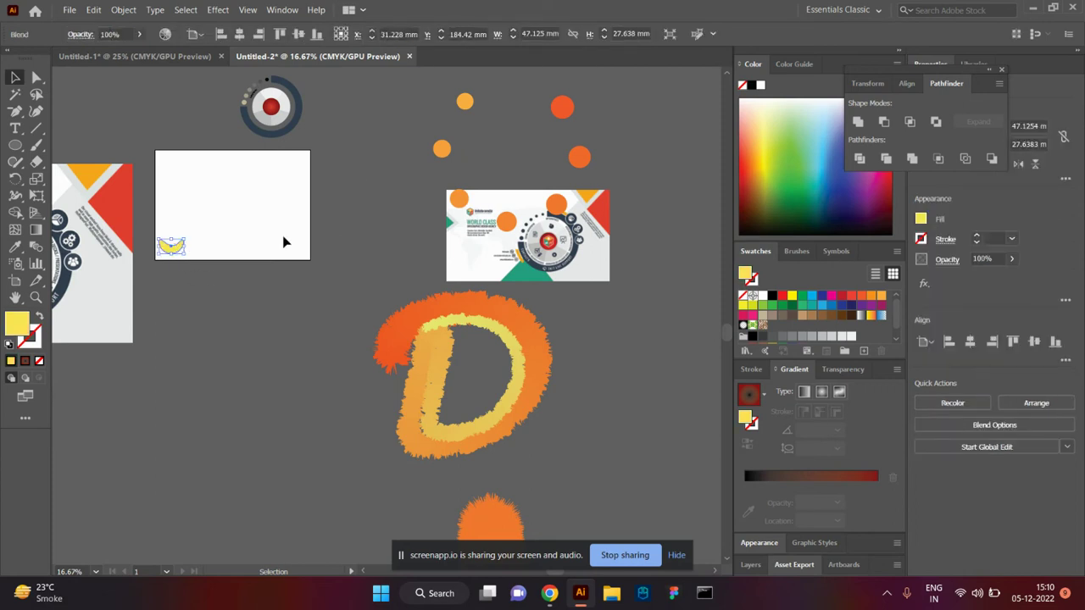
key("Delete")
scroll(207, 225, "up", 4)
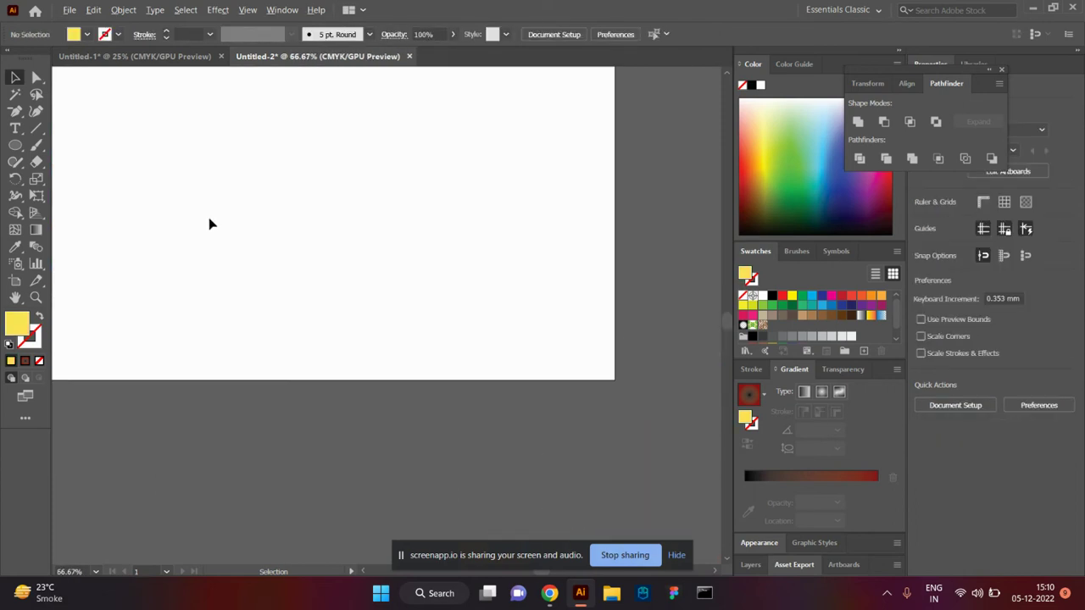
scroll(207, 223, "down", 2)
Add 'Colgate' text on the artboard, sized to 100 pt and set in Impact.
left_click(15, 127)
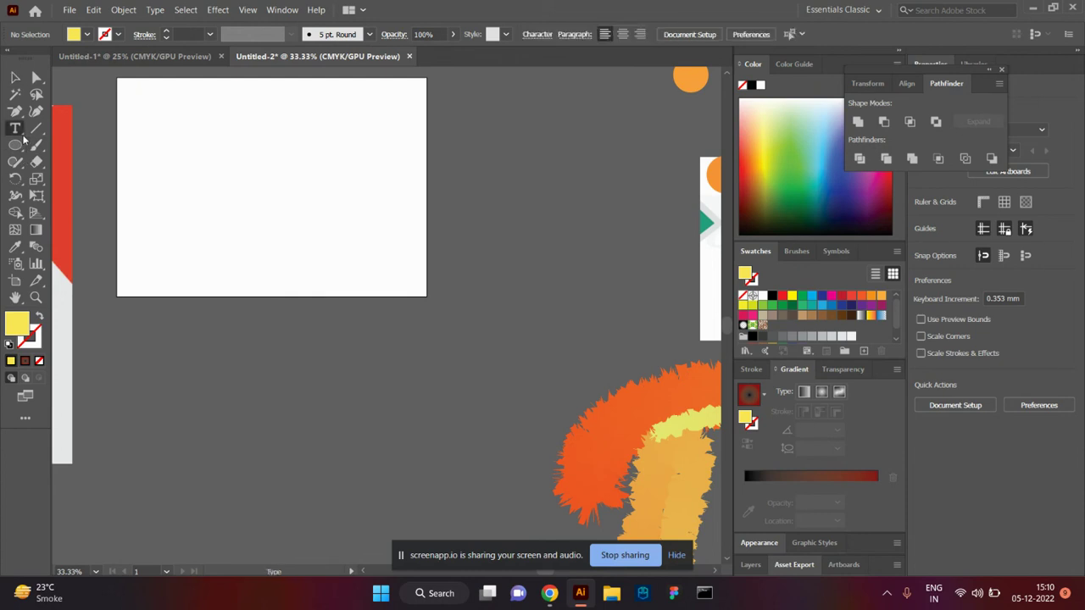
left_click(223, 163)
type("q")
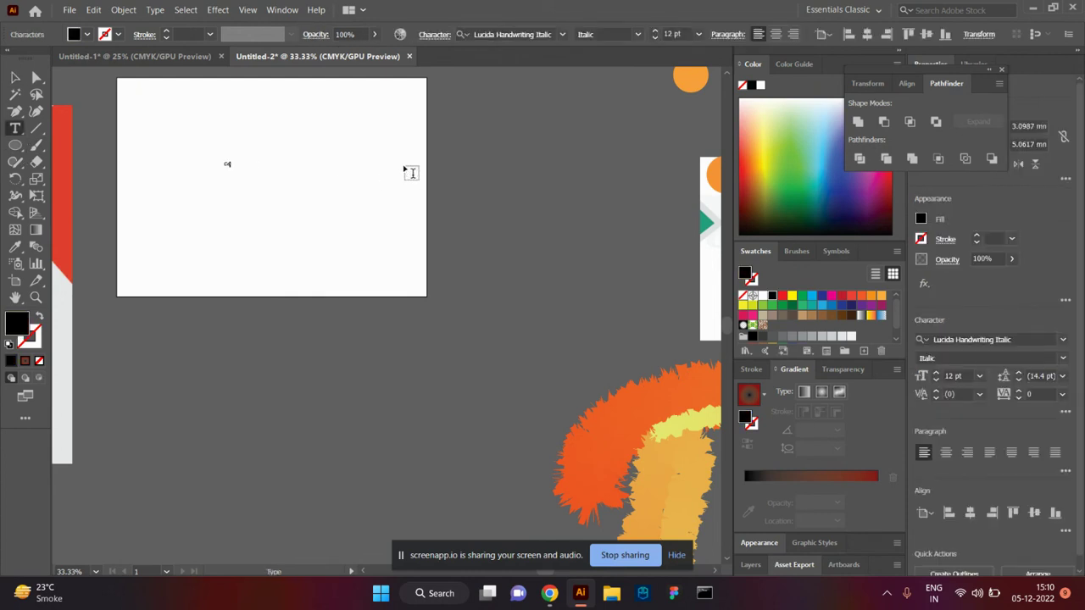
key("Escape")
key("ctrl+shift+period")
key("ctrl+shift+period")
key("ctrl+shift+period")
key("ctrl+shift+period")
key("ctrl+shift+period")
key("ctrl+shift+period")
key("ctrl+shift+period")
key("ctrl+shift+period")
key("ctrl+shift+period")
key("ctrl+shift+period")
key("ctrl+shift+period")
key("ctrl+shift+period")
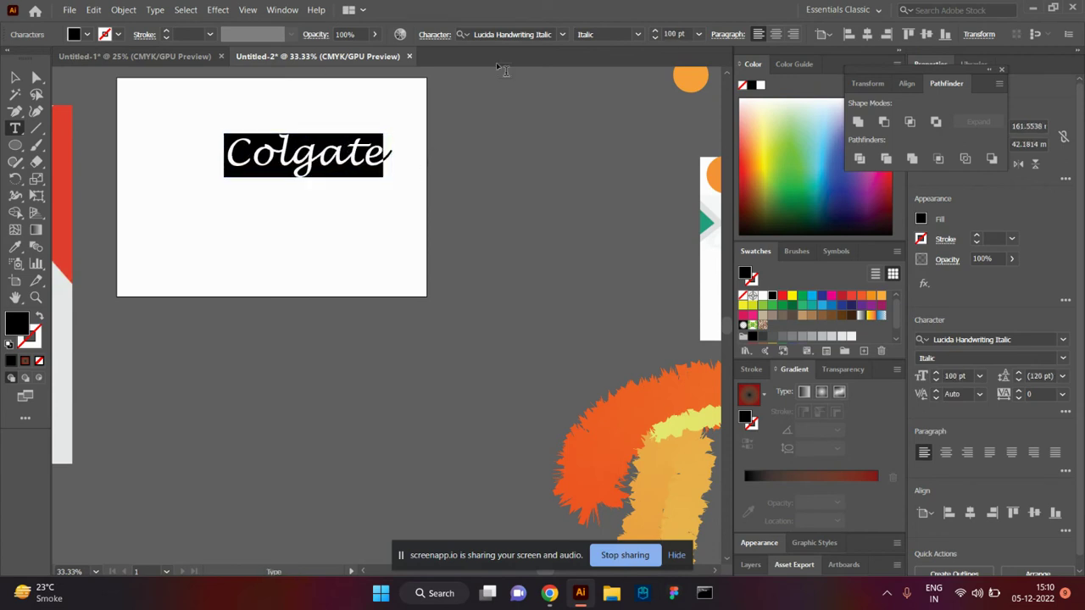
left_click(562, 35)
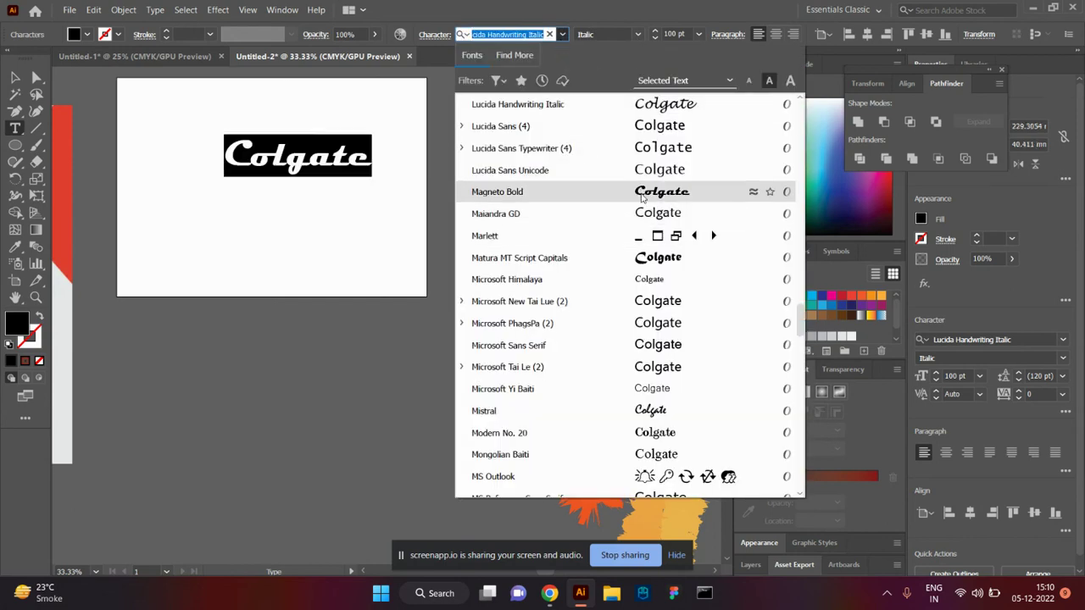
scroll(650, 264, "up", 4)
scroll(653, 271, "up", 2)
scroll(656, 279, "up", 1)
left_click(656, 280)
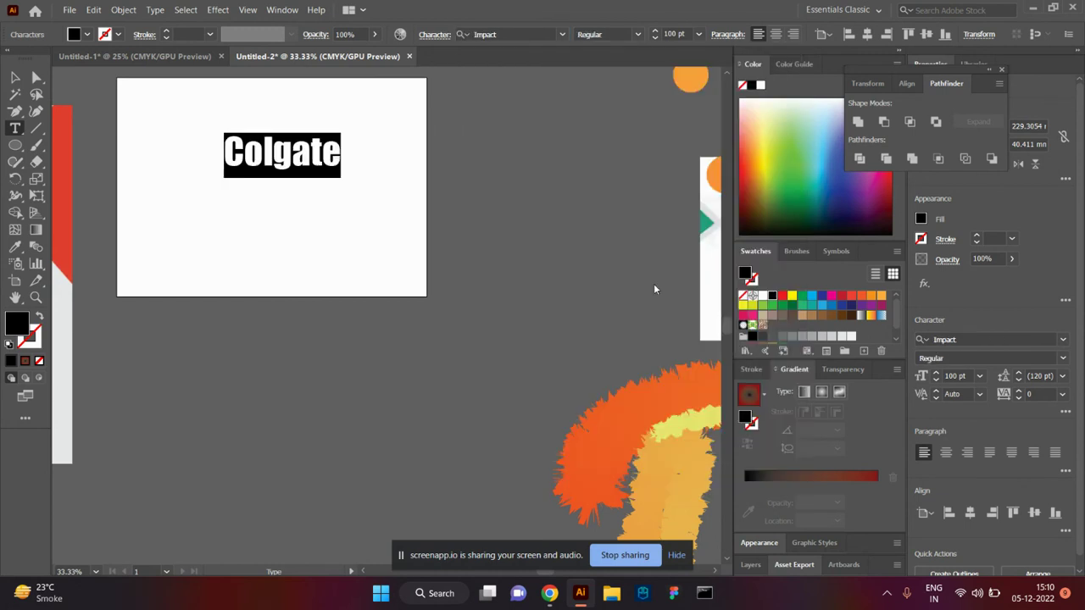
key("Escape")
Fill Colgate red, offset a duplicate, make it grey and send it behind.
key("ctrl+equal")
key("ctrl+equal")
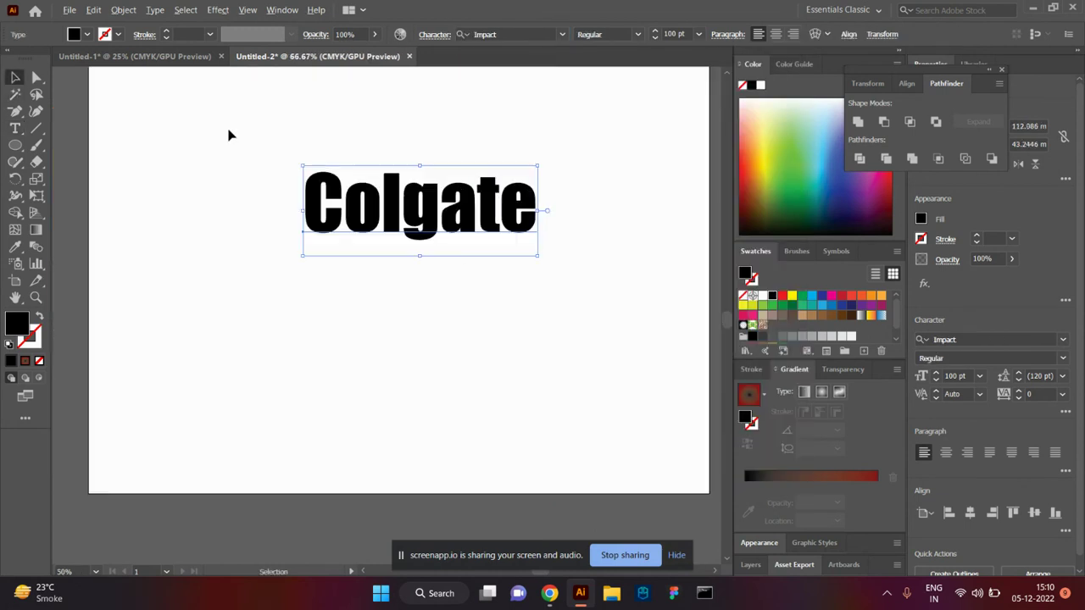
key("ctrl+equal")
left_click(848, 297)
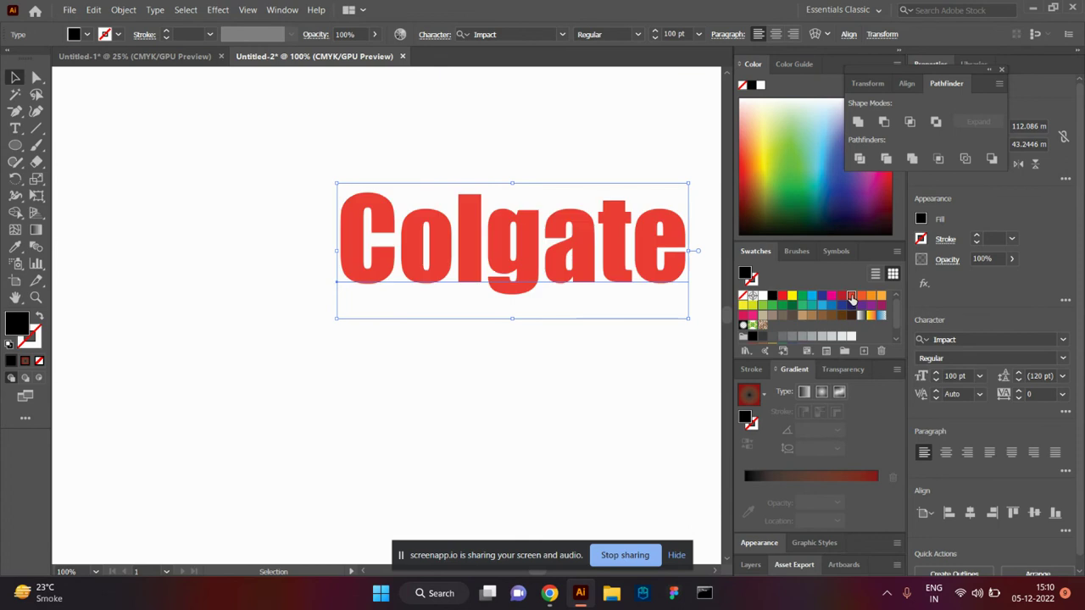
left_click_drag(481, 281, 475, 295)
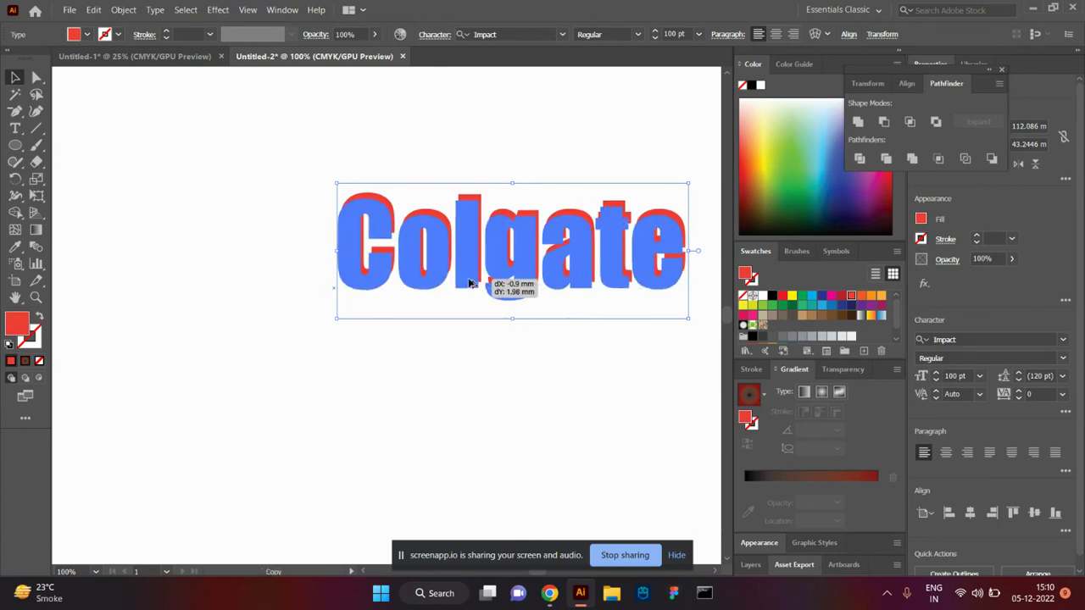
left_click(783, 296)
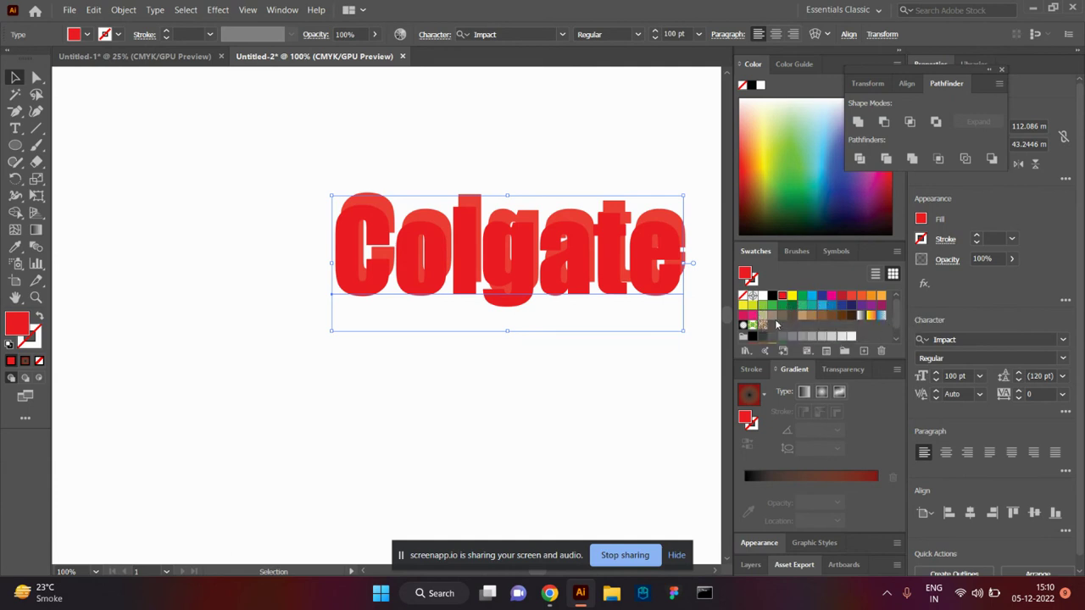
left_click(793, 339)
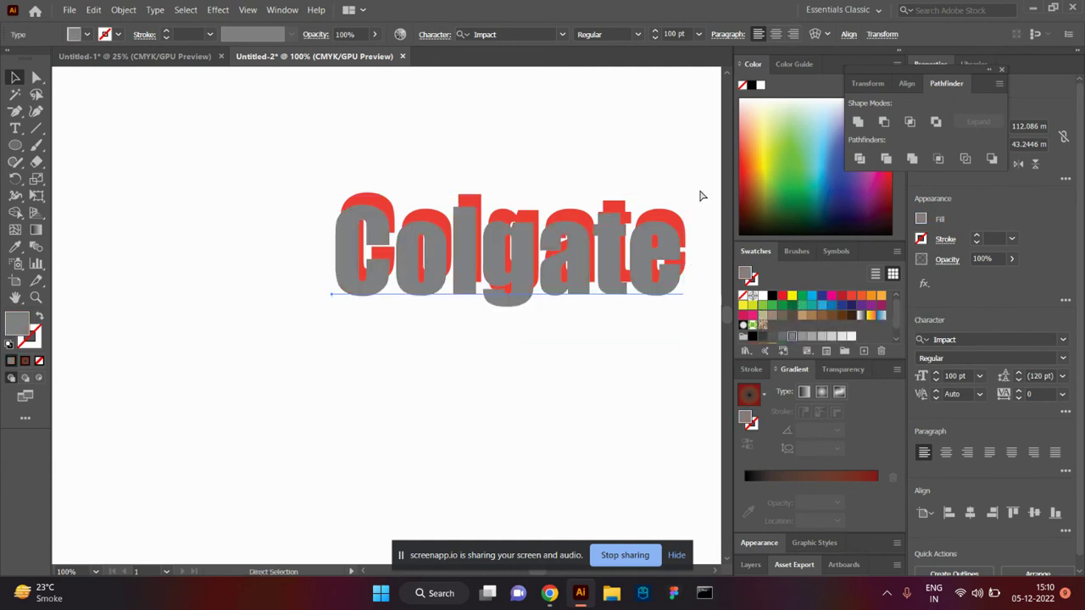
key("ctrl+shift+bracketleft")
Blend the red and grey Colgate copies into a layered 3D extrusion.
key("ctrl+a")
key("ctrl+alt+b")
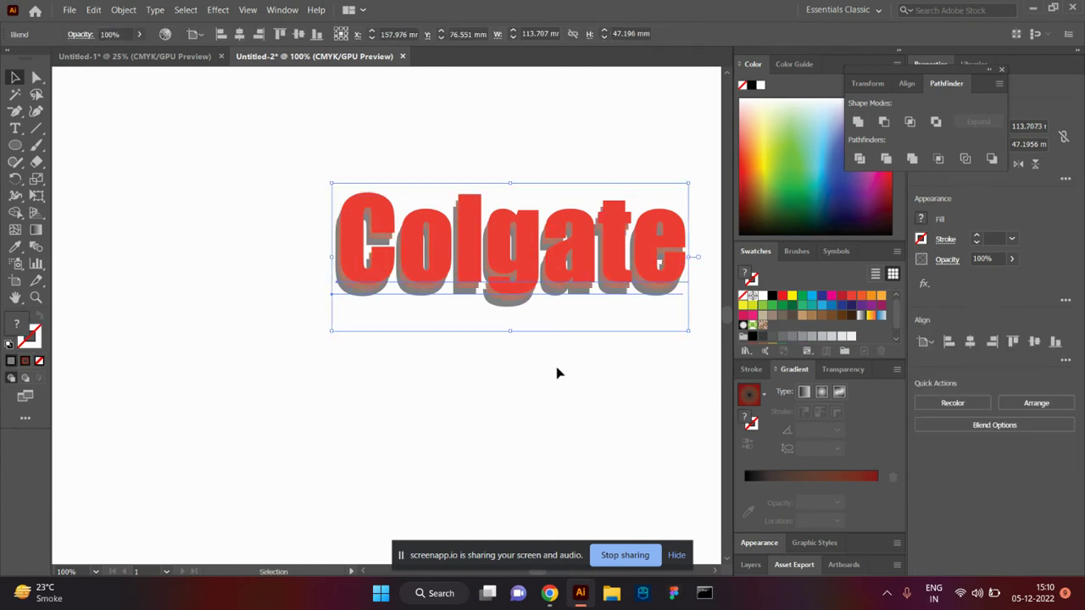
left_click(557, 373)
scroll(552, 288, "up", 3)
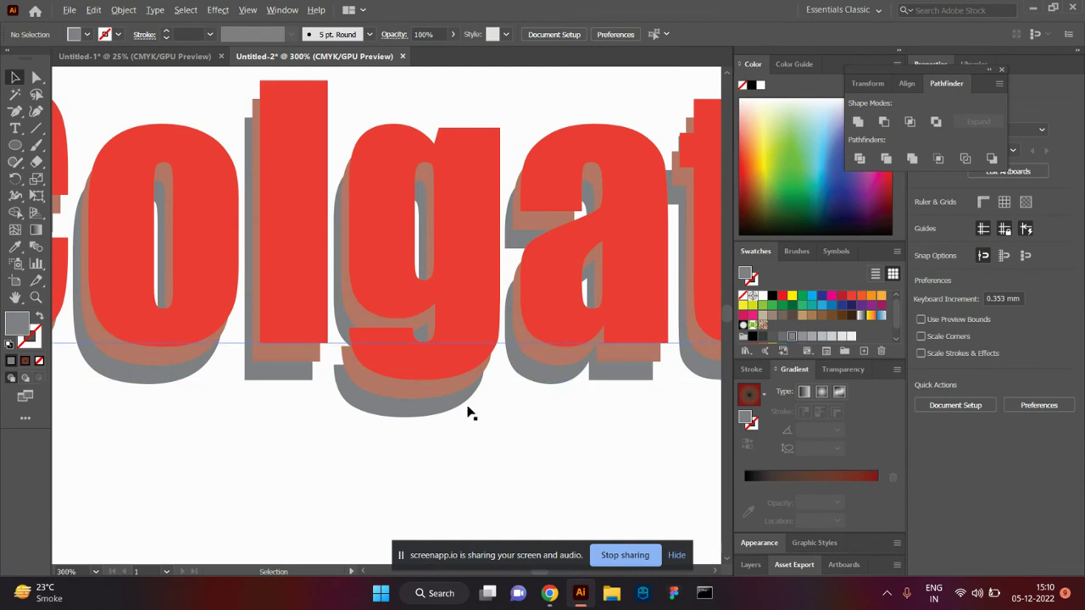
scroll(471, 413, "down", 4)
scroll(466, 405, "down", 2)
scroll(463, 402, "up", 2)
left_click(457, 369)
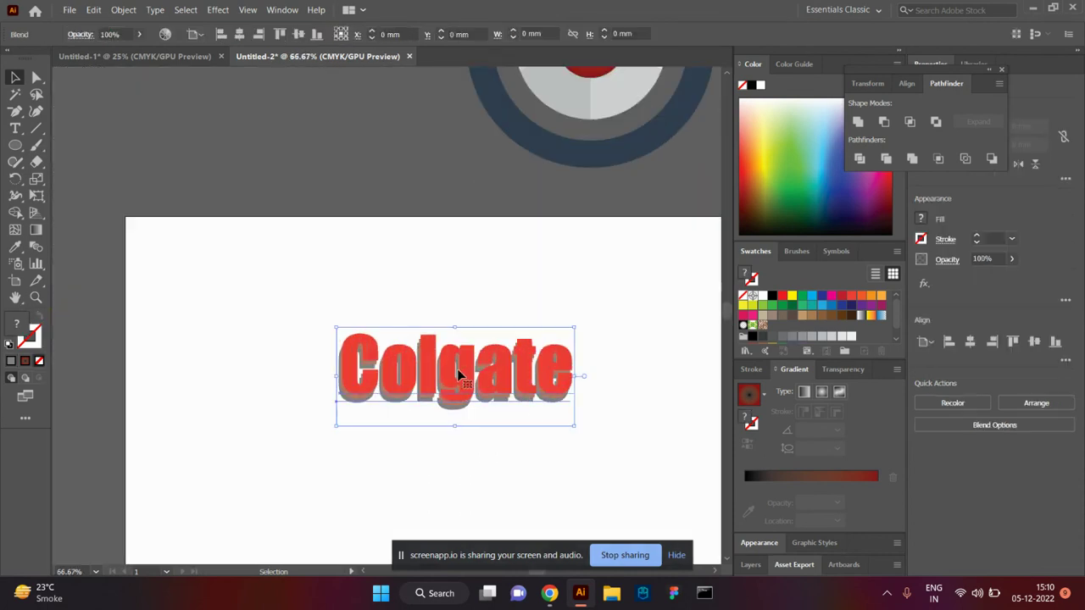
Set the Colgate blend's spacing to 400 Specified Steps in Blend Options.
left_click(123, 9)
mouse_move(143, 380)
left_click(400, 416)
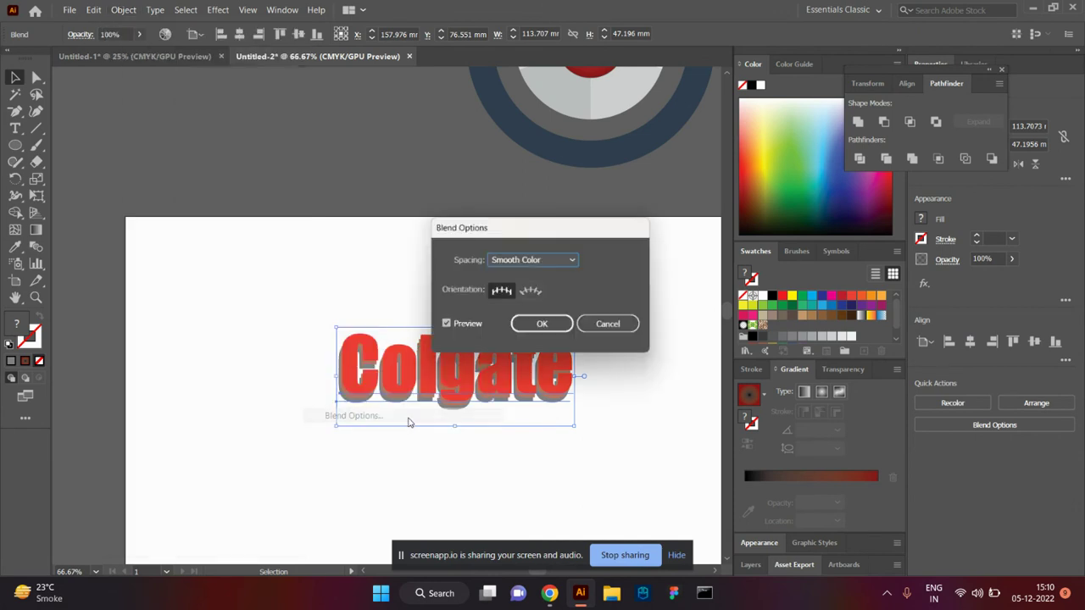
left_click(533, 260)
left_click(533, 291)
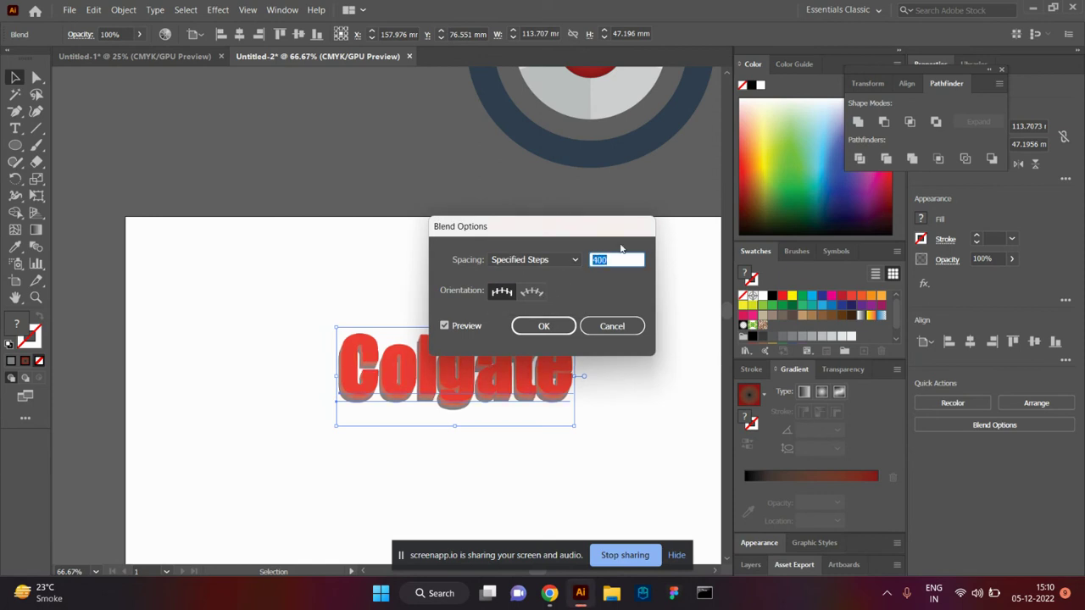
left_click(543, 326)
left_click(599, 407)
scroll(521, 389, "up", 3)
scroll(521, 386, "down", 3)
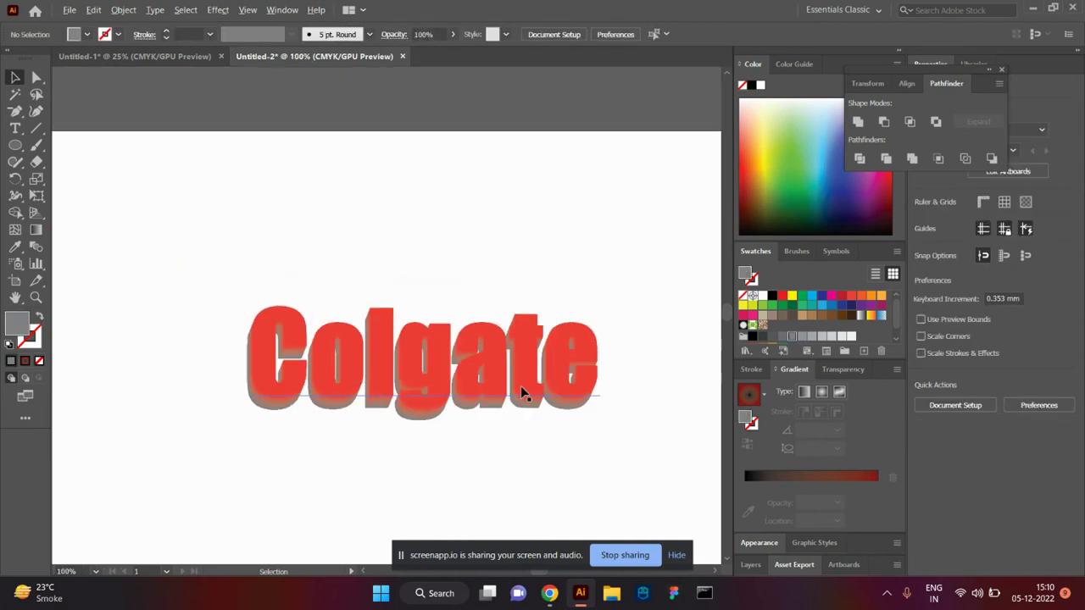
Give the front Colgate text inside the blend a black outline.
left_click(392, 395)
double_click(387, 377)
left_click(388, 377)
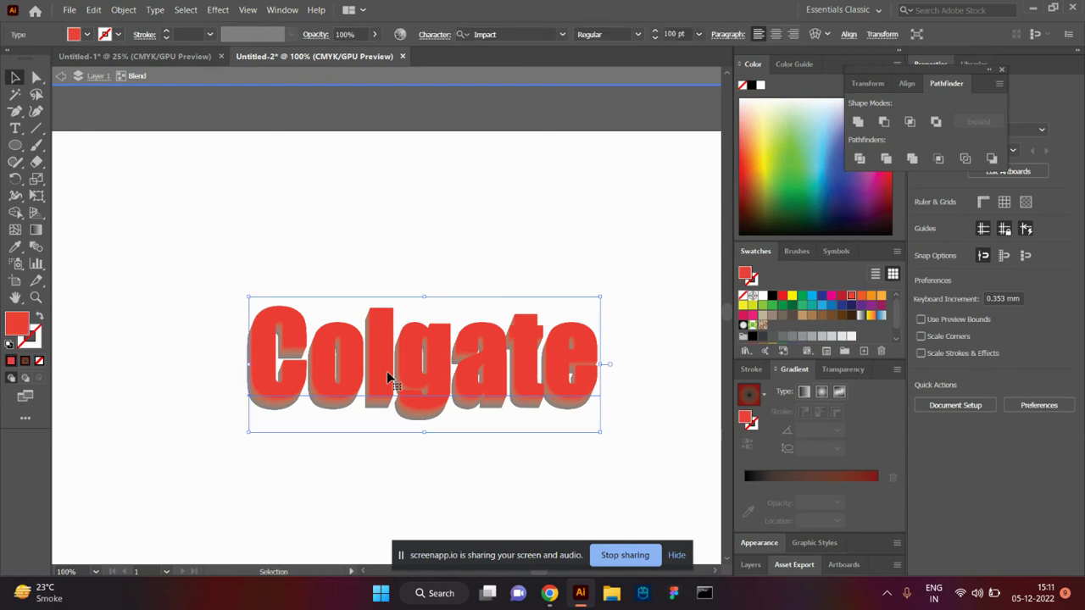
key("a")
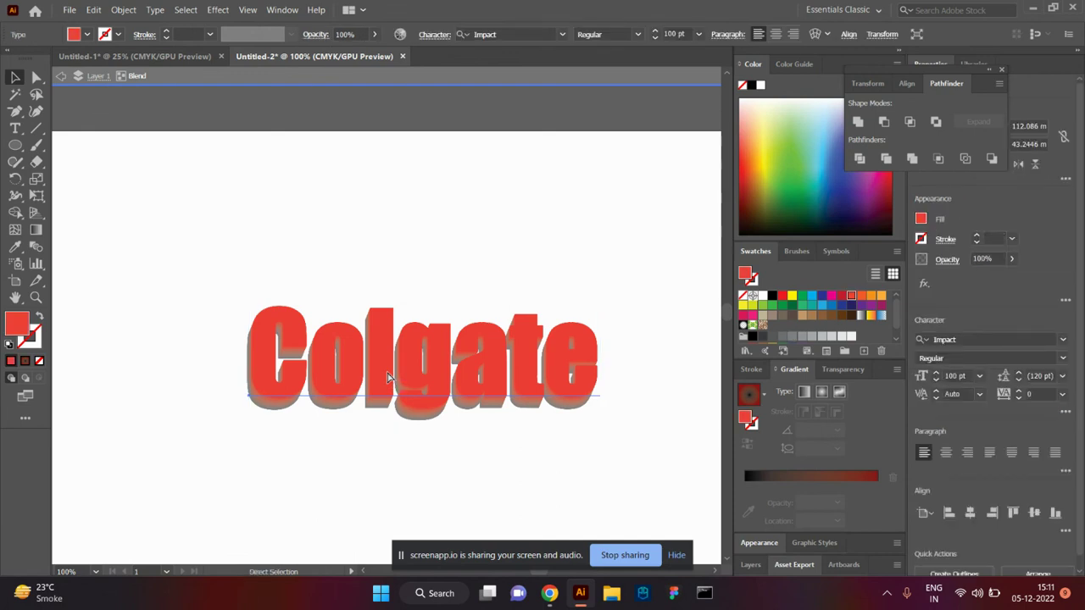
key("v")
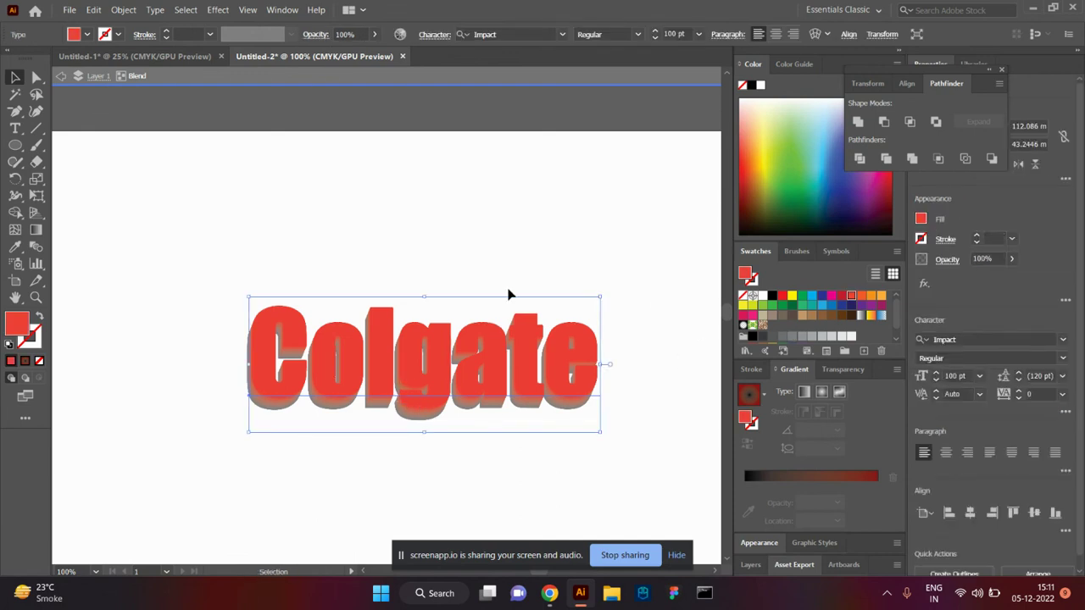
left_click(35, 344)
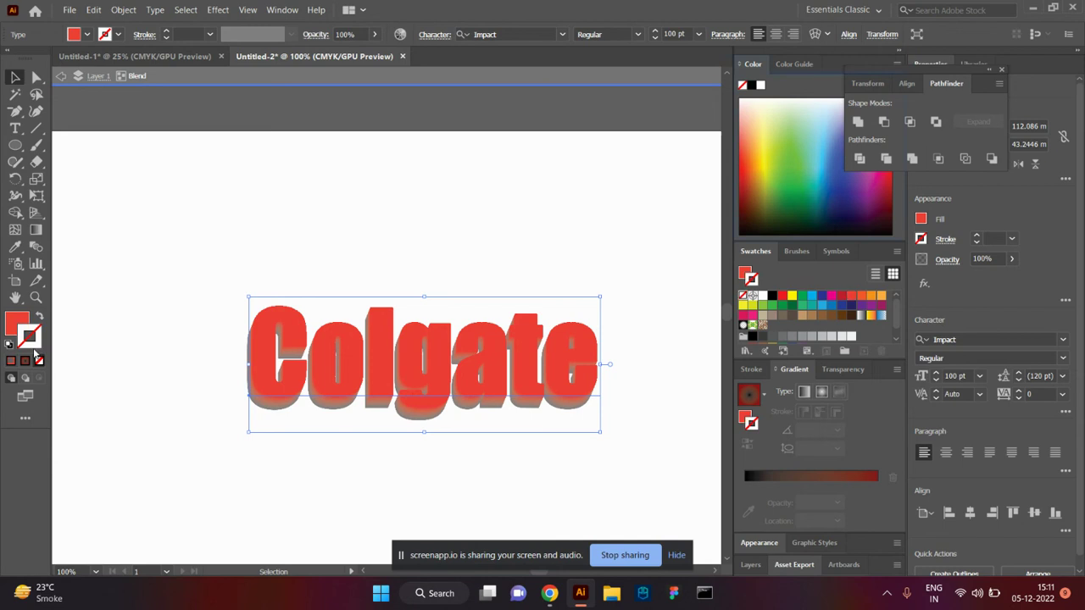
left_click(751, 87)
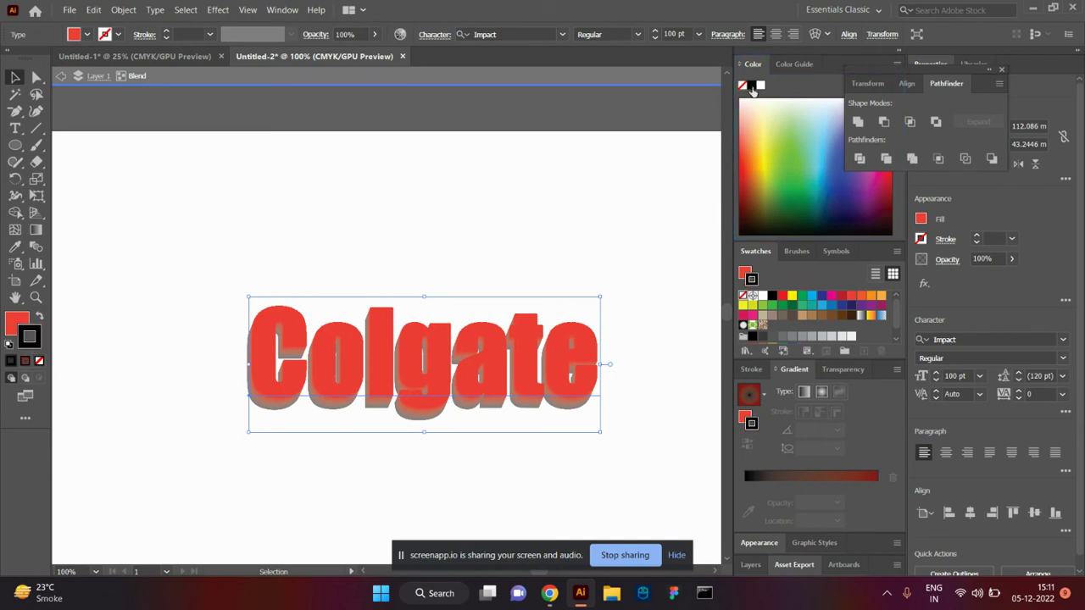
left_click(536, 214)
scroll(467, 377, "up", 4)
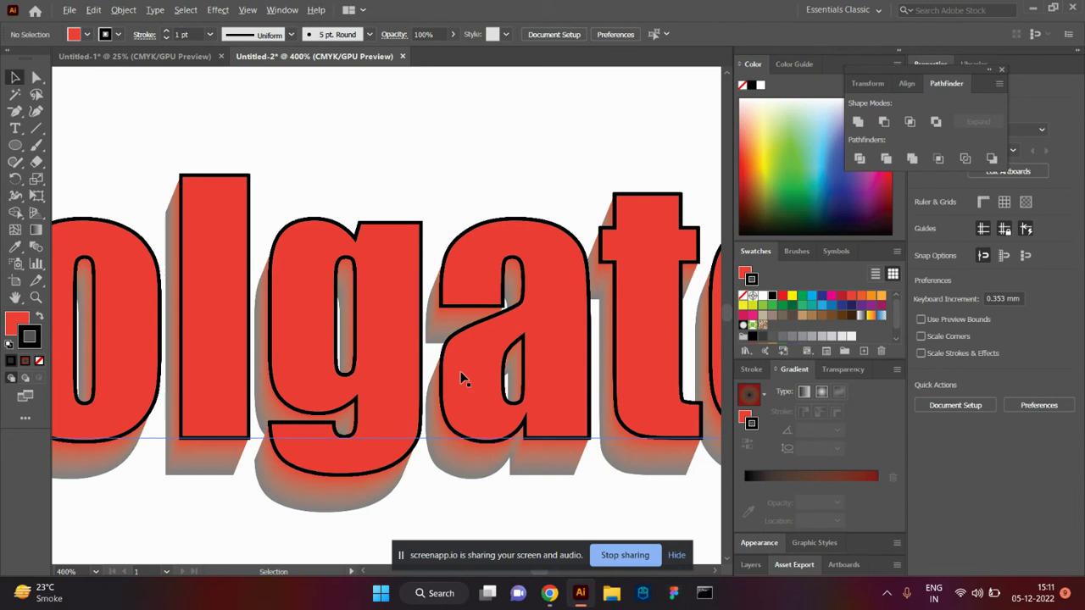
scroll(462, 379, "down", 4)
Shift the Colgate blend slightly higher on the artboard.
left_click(462, 386)
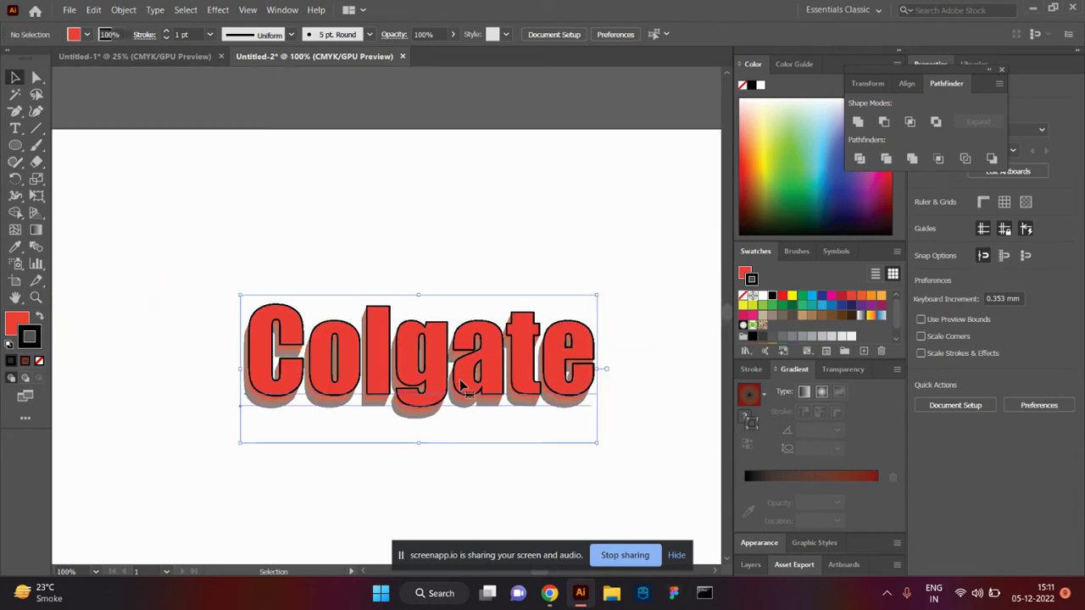
mouse_move(450, 387)
left_mouse_down()
mouse_move(470, 304)
mouse_move(487, 331)
left_mouse_up()
left_click(472, 322)
left_click(509, 296)
left_click_drag(497, 390, 497, 398)
left_click(455, 433)
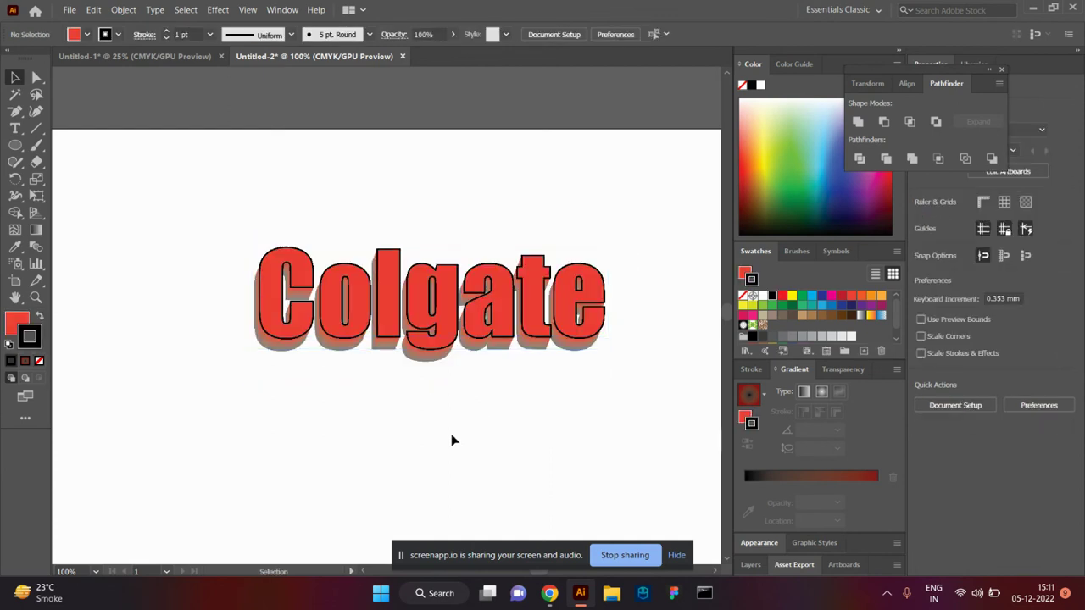
Change the front Colgate text's outline from black to yellow.
scroll(441, 332, "up", 4)
double_click(439, 325)
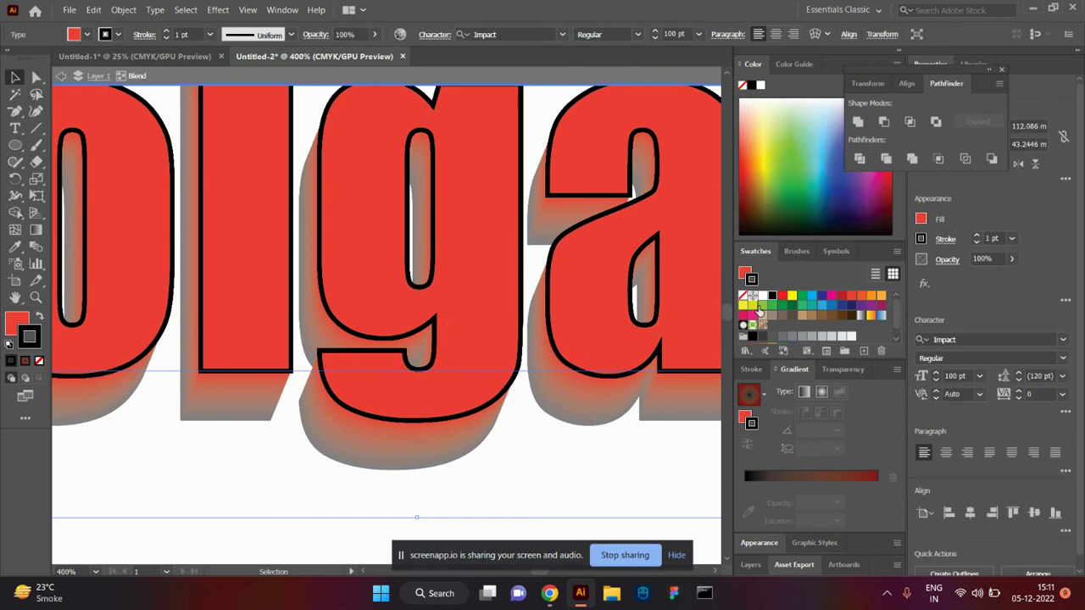
left_click(792, 296)
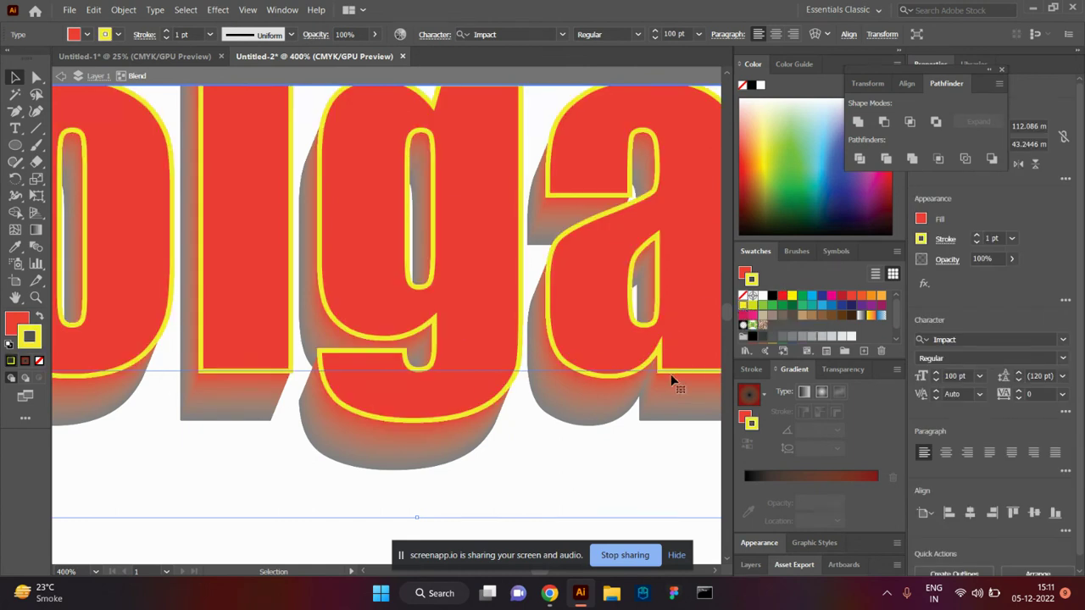
scroll(665, 377, "down", 2)
scroll(658, 383, "down", 1)
scroll(658, 387, "down", 1)
double_click(496, 279)
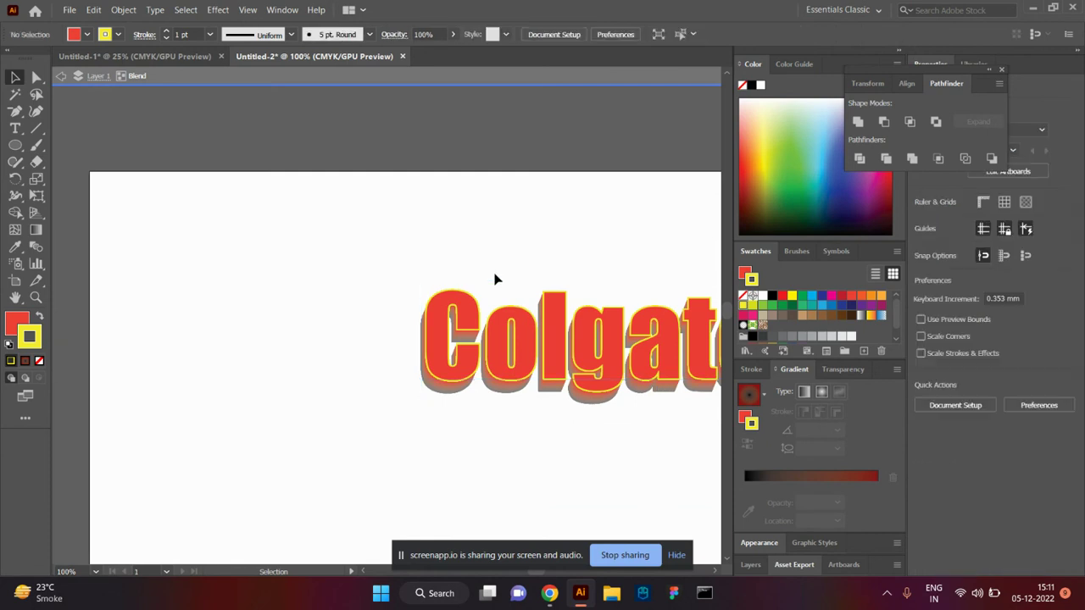
left_click_drag(448, 300, 371, 215)
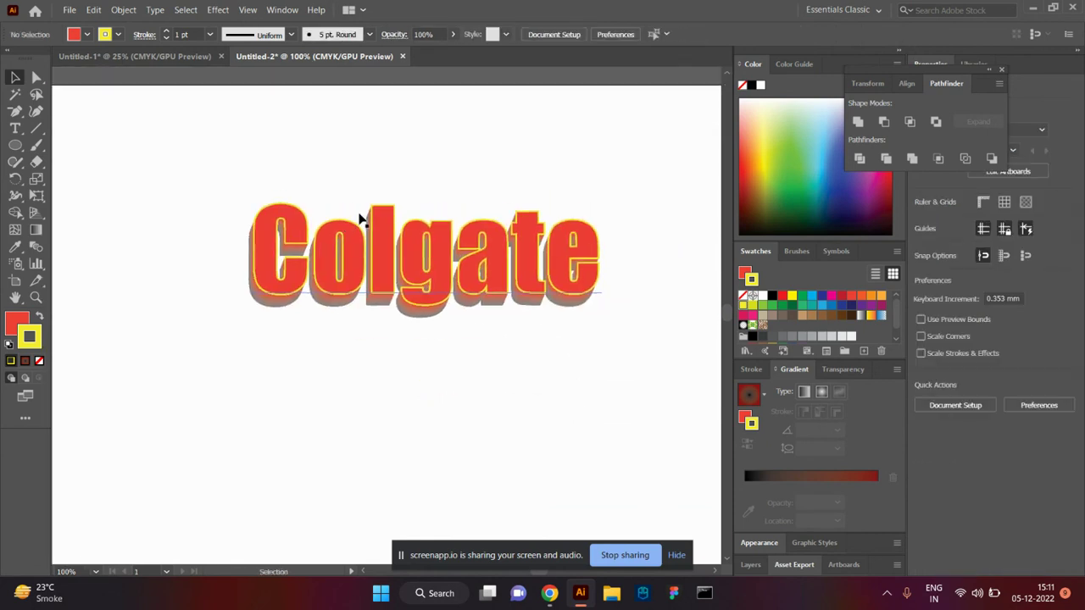
left_click_drag(505, 262, 509, 292)
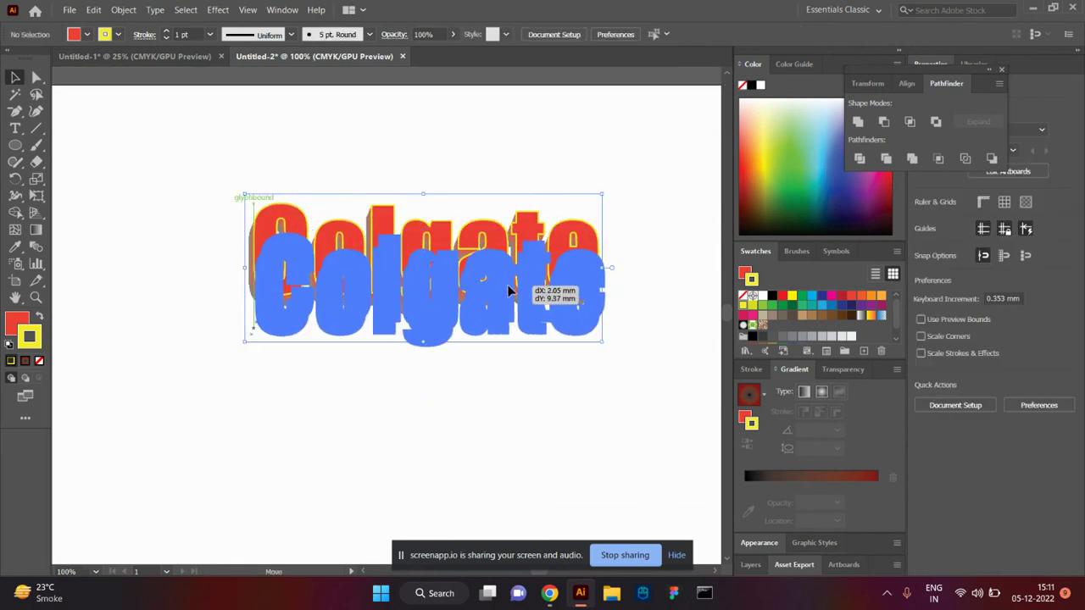
left_click(432, 435)
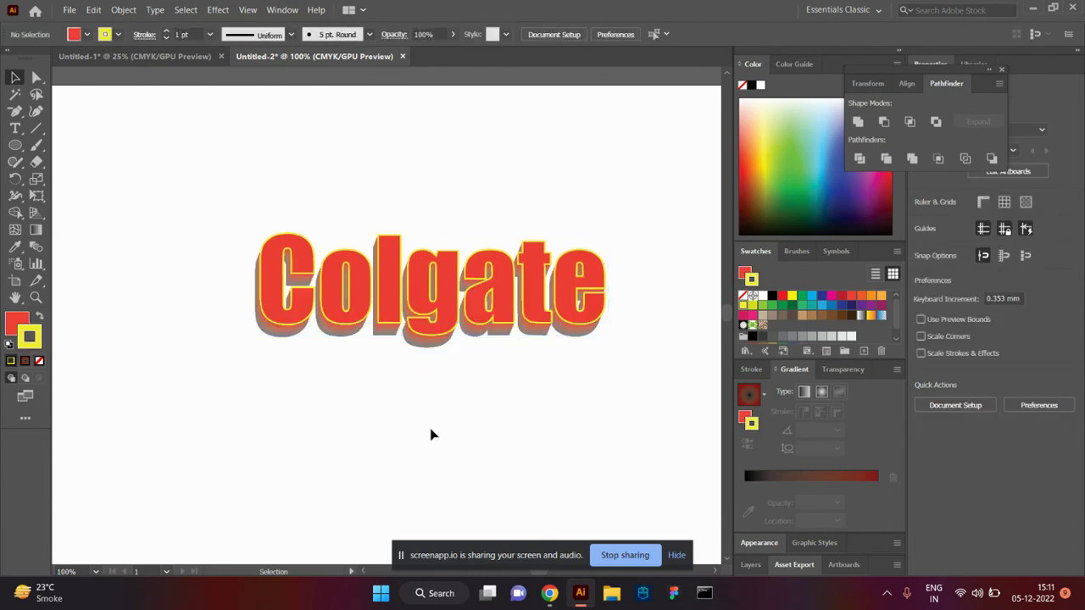
scroll(417, 322, "down", 1)
scroll(418, 325, "down", 1)
scroll(419, 327, "up", 1)
scroll(435, 283, "up", 3)
double_click(448, 272)
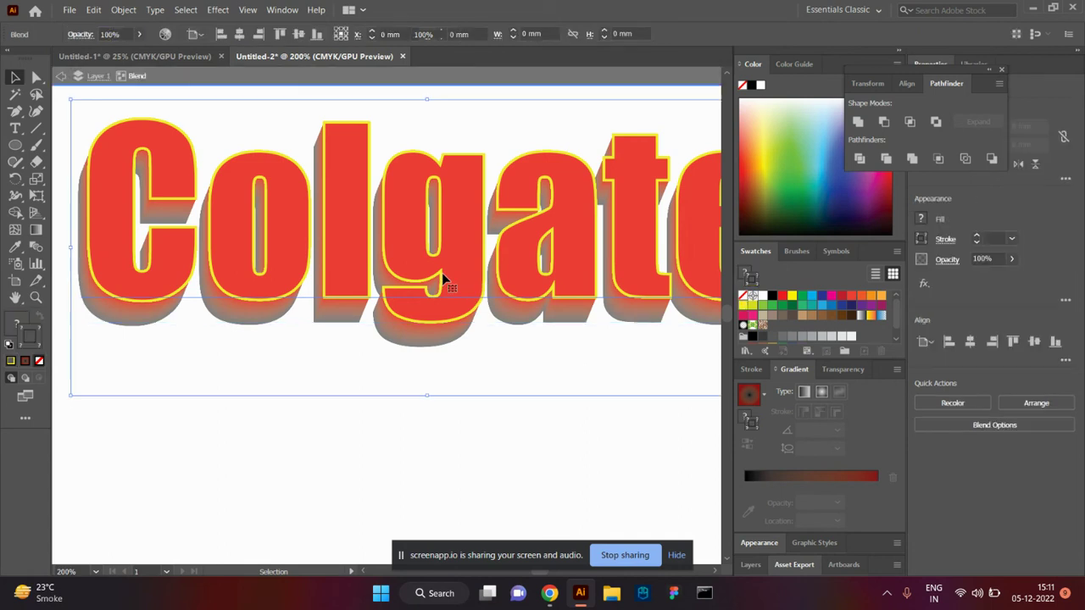
left_click_drag(449, 272, 453, 237)
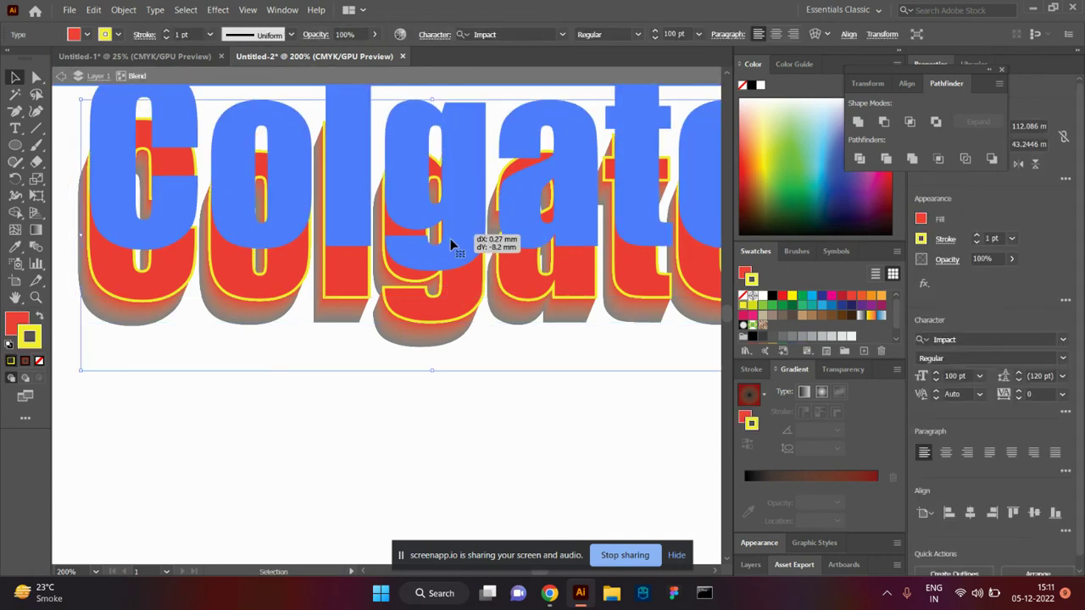
left_click_drag(453, 245, 453, 227)
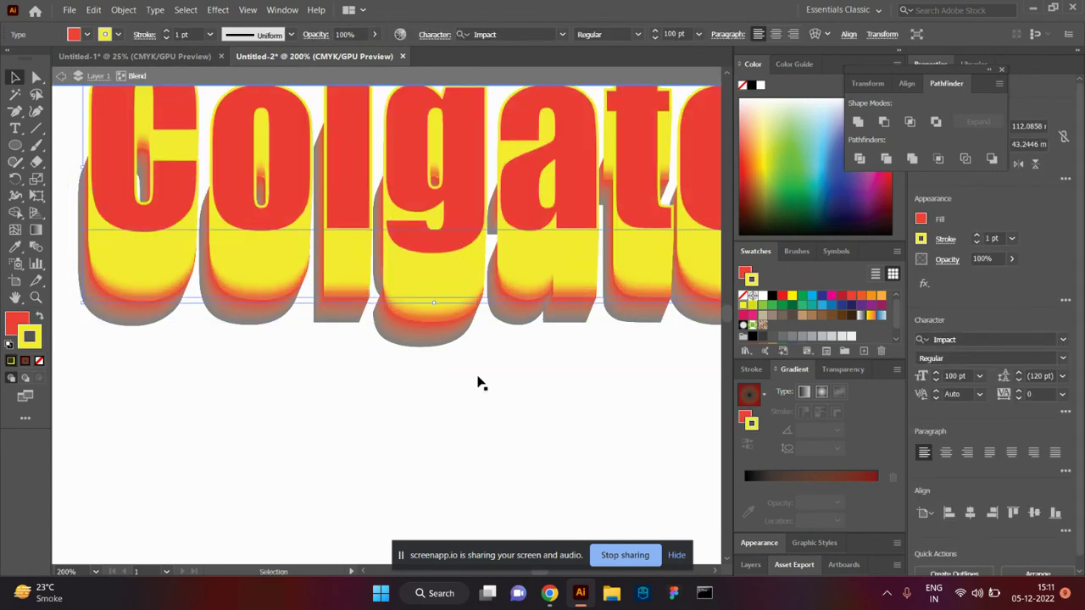
left_click(480, 447)
double_click(480, 447)
scroll(480, 445, "down", 2)
scroll(480, 445, "down", 1)
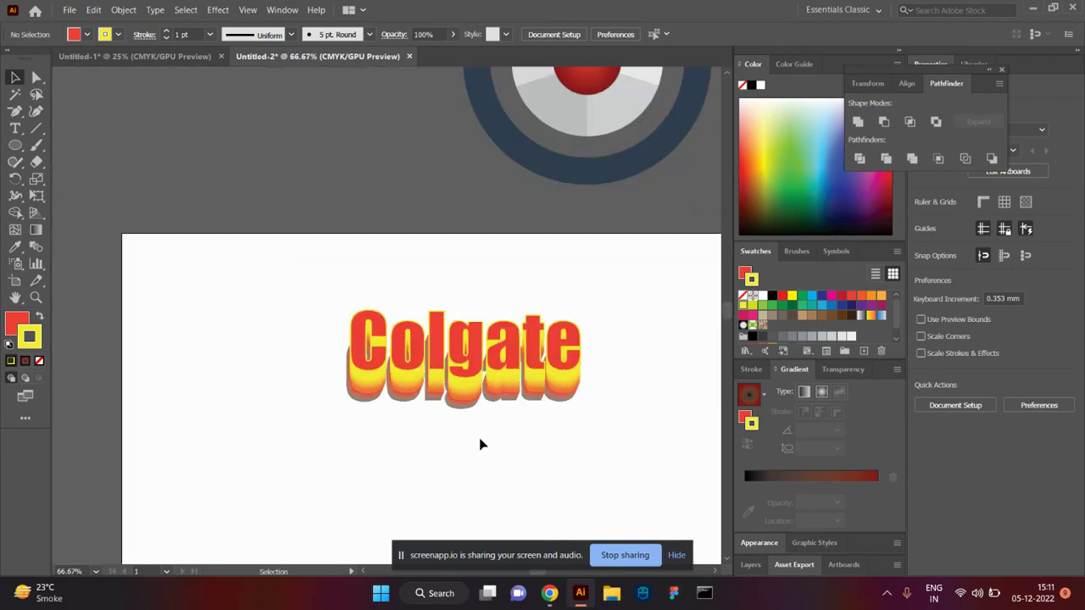
scroll(480, 445, "up", 2)
scroll(475, 435, "down", 1)
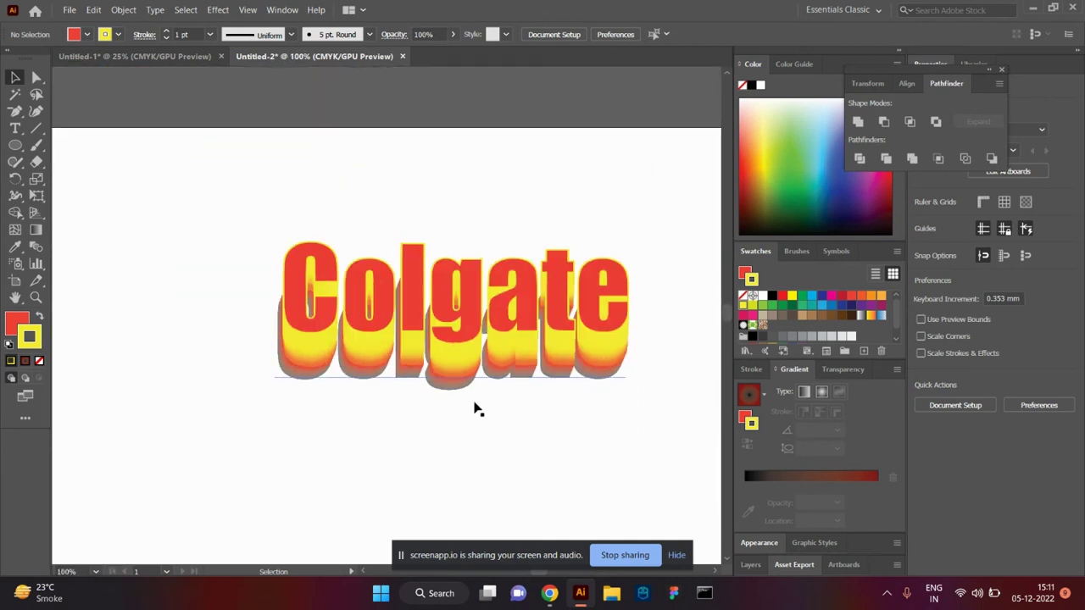
double_click(466, 308)
left_click(467, 305)
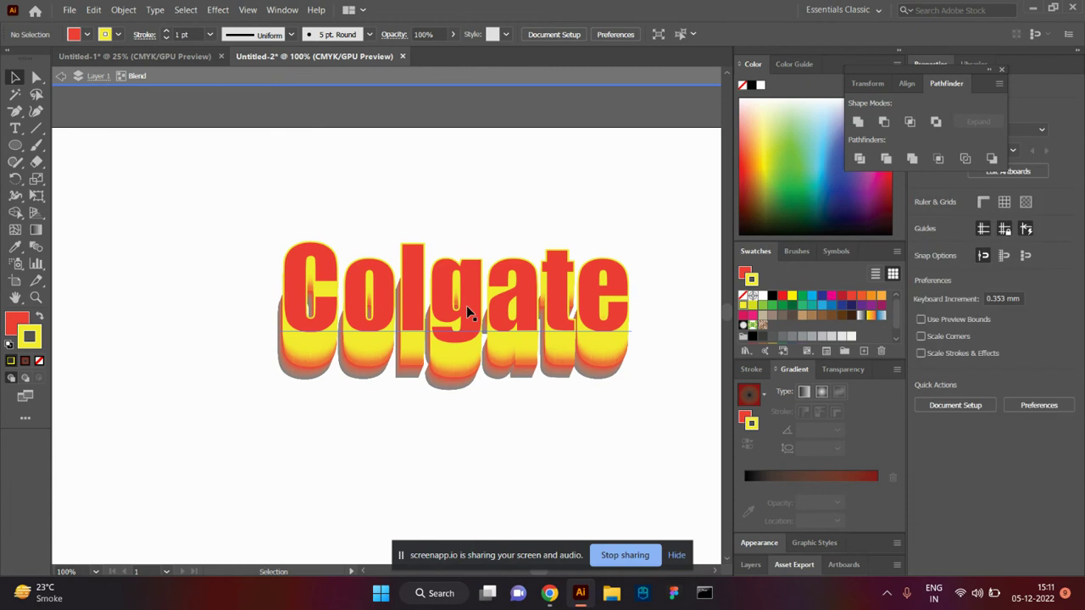
left_click_drag(470, 298, 469, 434)
mouse_move(465, 391)
left_mouse_down()
mouse_move(500, 377)
mouse_move(503, 346)
left_mouse_up()
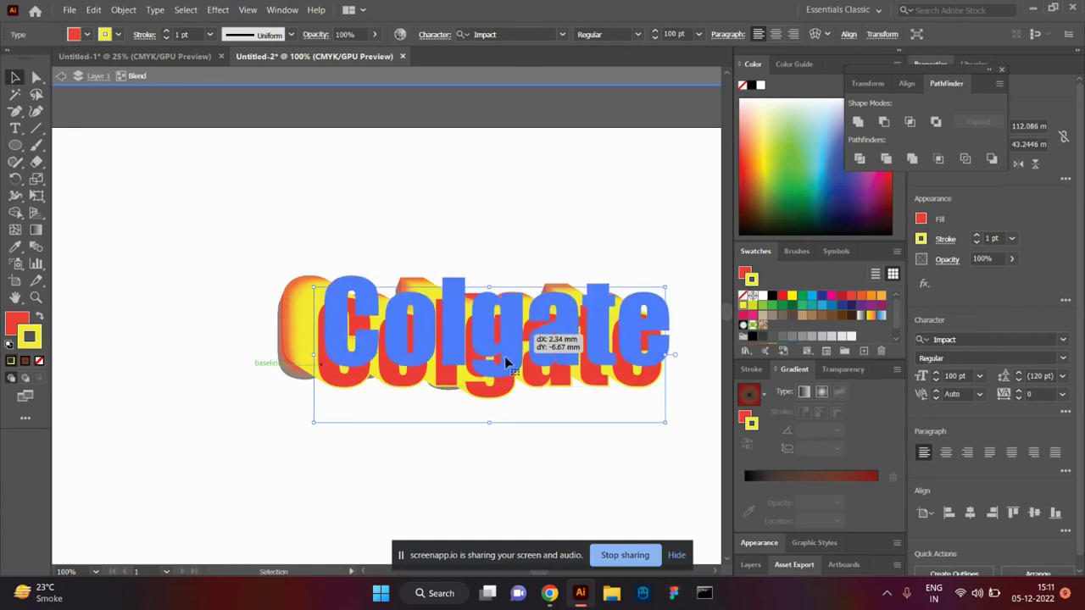
left_click(498, 434)
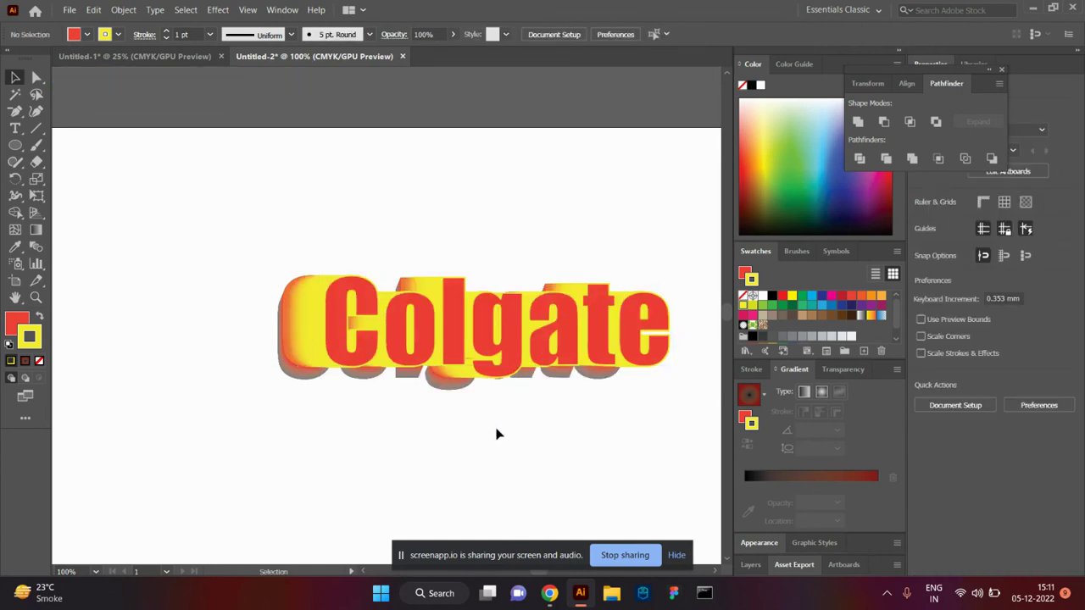
key("ctrl+z")
key("ctrl+z")
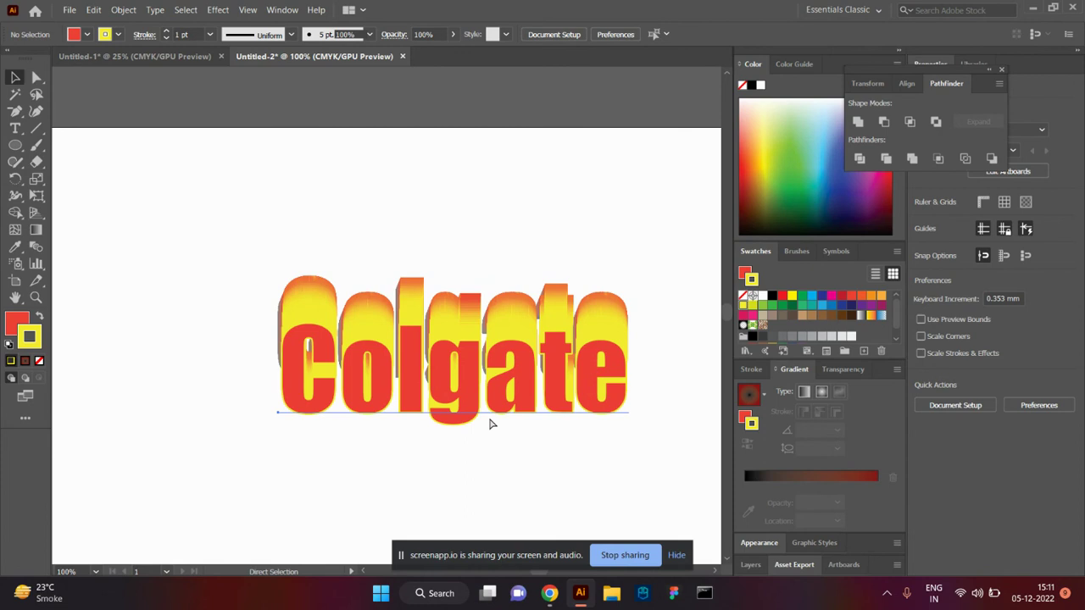
key("ctrl+z")
double_click(480, 407)
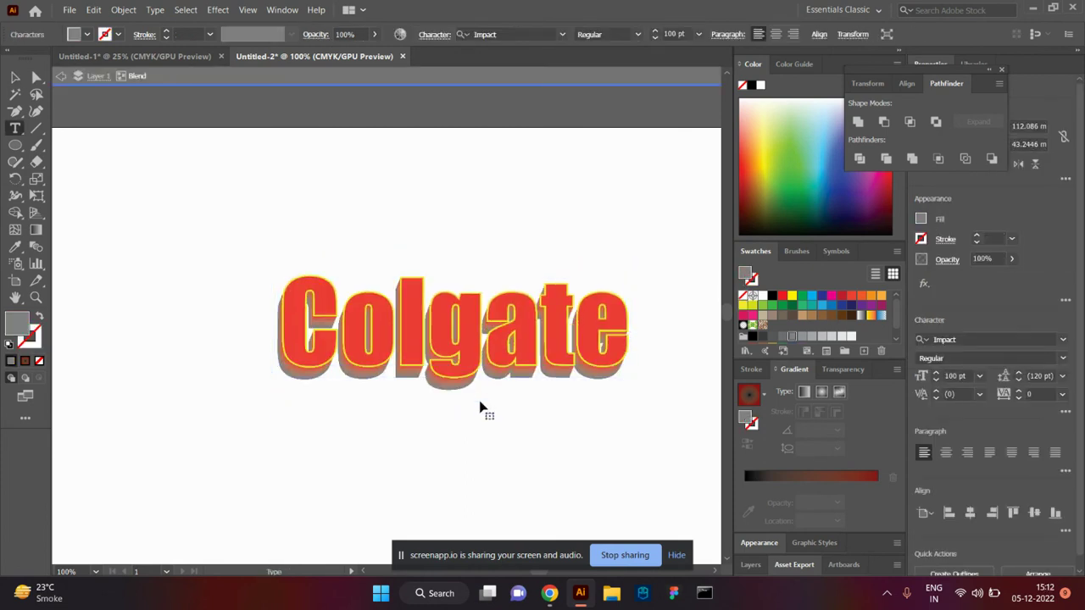
scroll(480, 400, "down", 1)
scroll(479, 397, "down", 1)
scroll(480, 398, "up", 2)
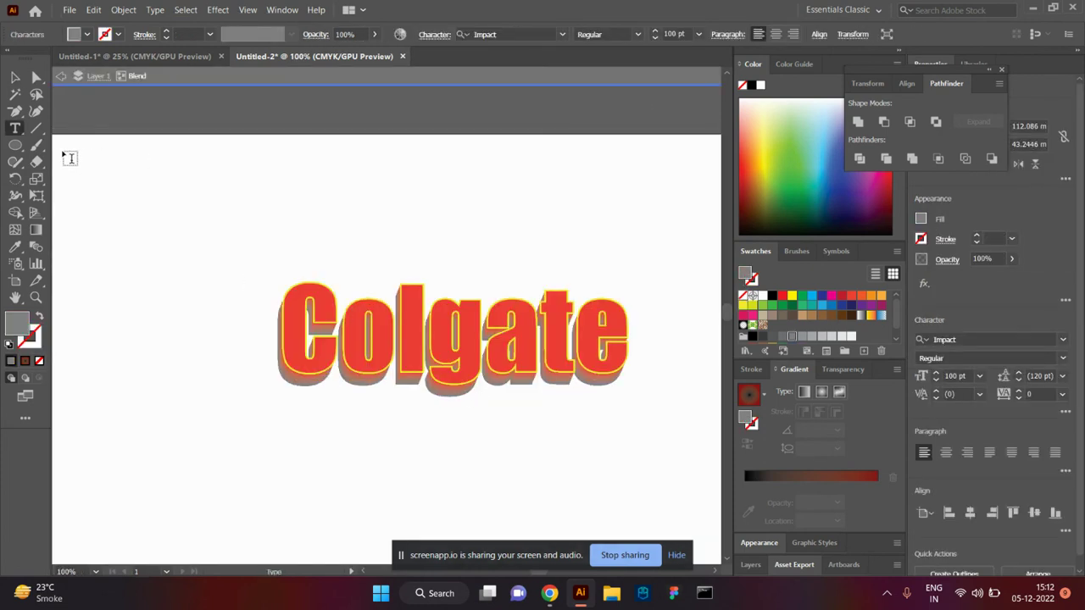
left_click(14, 79)
double_click(151, 148)
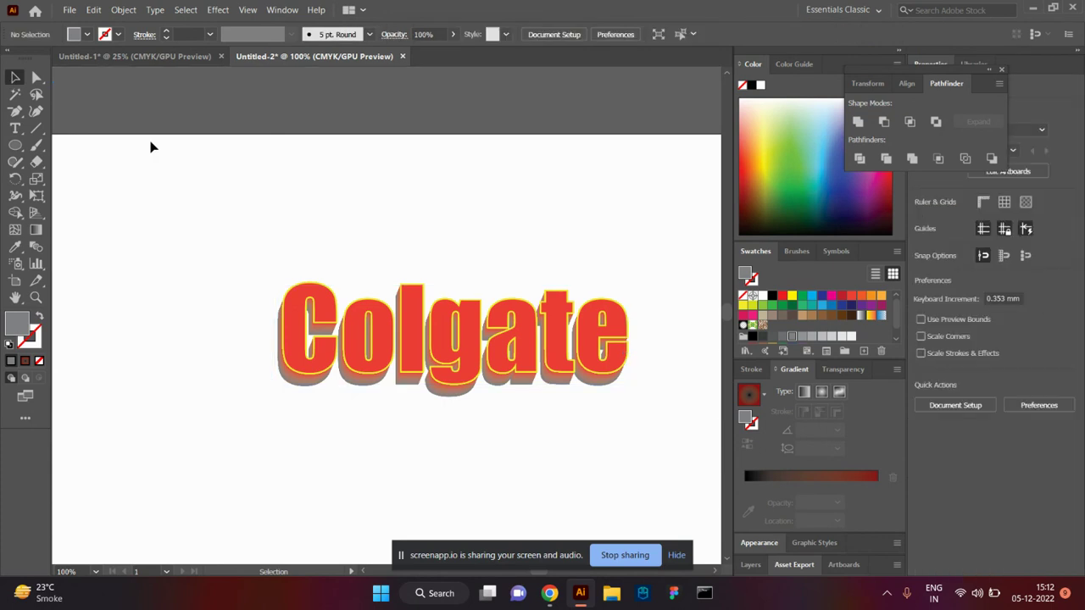
scroll(473, 394, "down", 2)
scroll(461, 390, "up", 1)
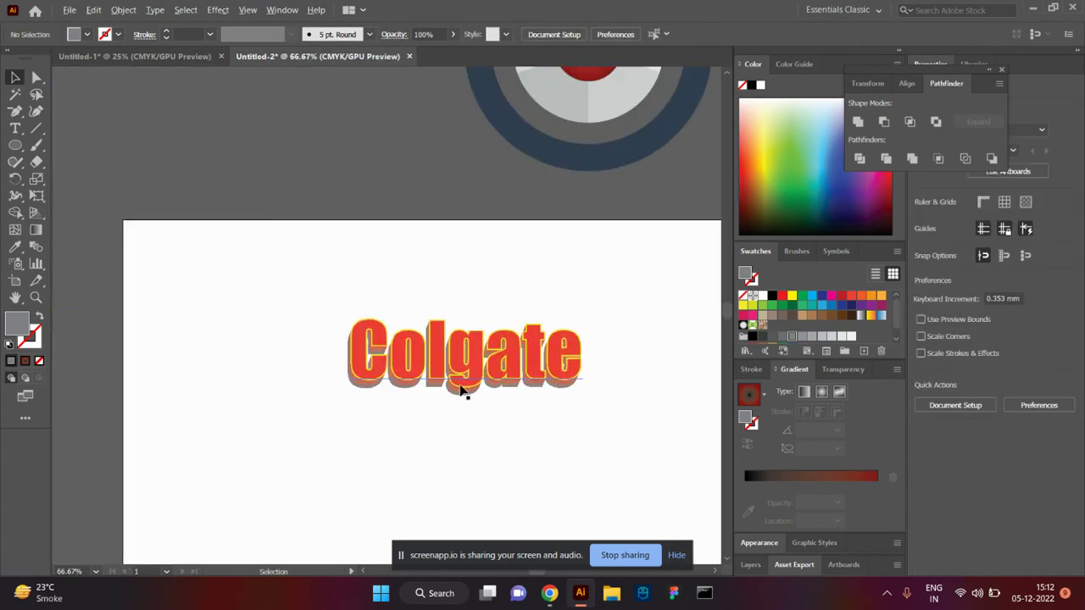
scroll(460, 390, "up", 1)
scroll(459, 383, "up", 1)
left_click(417, 342)
key("alt+Tab")
scroll(608, 339, "down", 1)
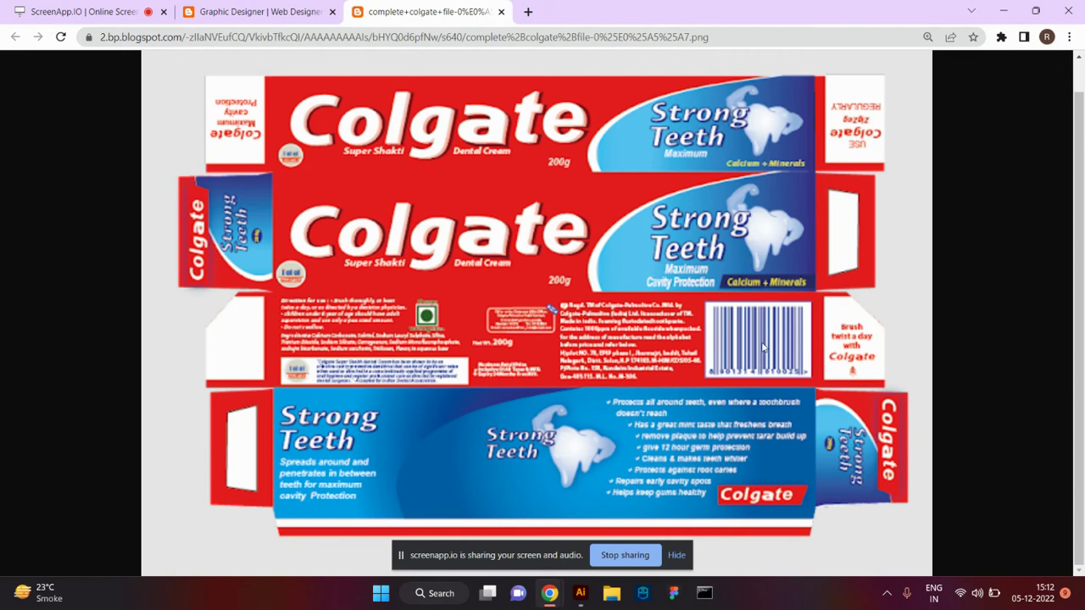
key("alt+Tab")
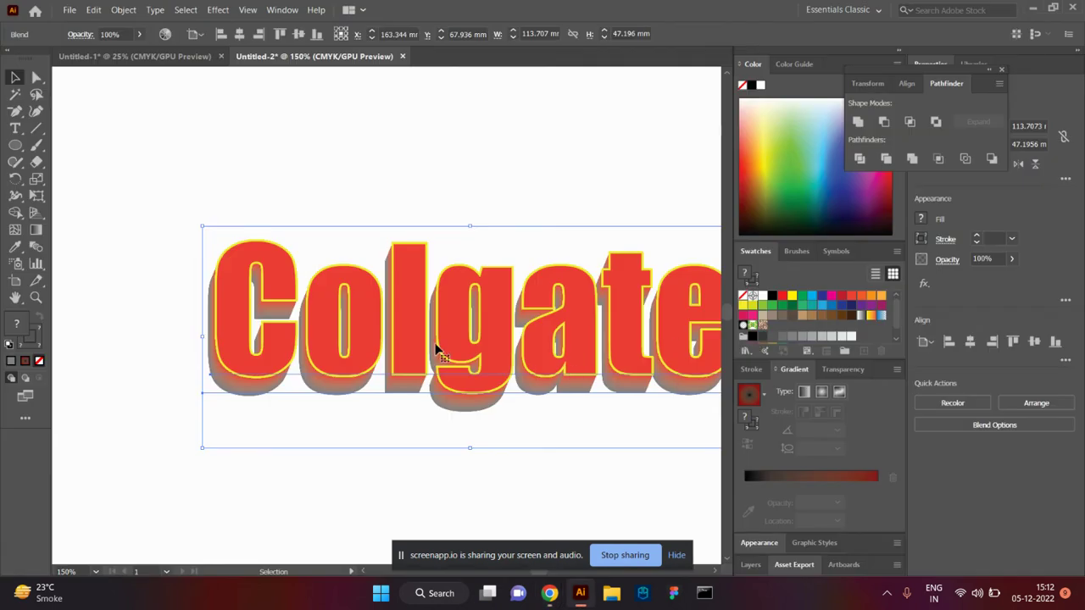
left_click_drag(407, 218, 399, 417)
left_click(15, 145)
Draw a thin navy bar, copy it to the right, and blend the two bars.
left_click_drag(317, 301, 309, 459)
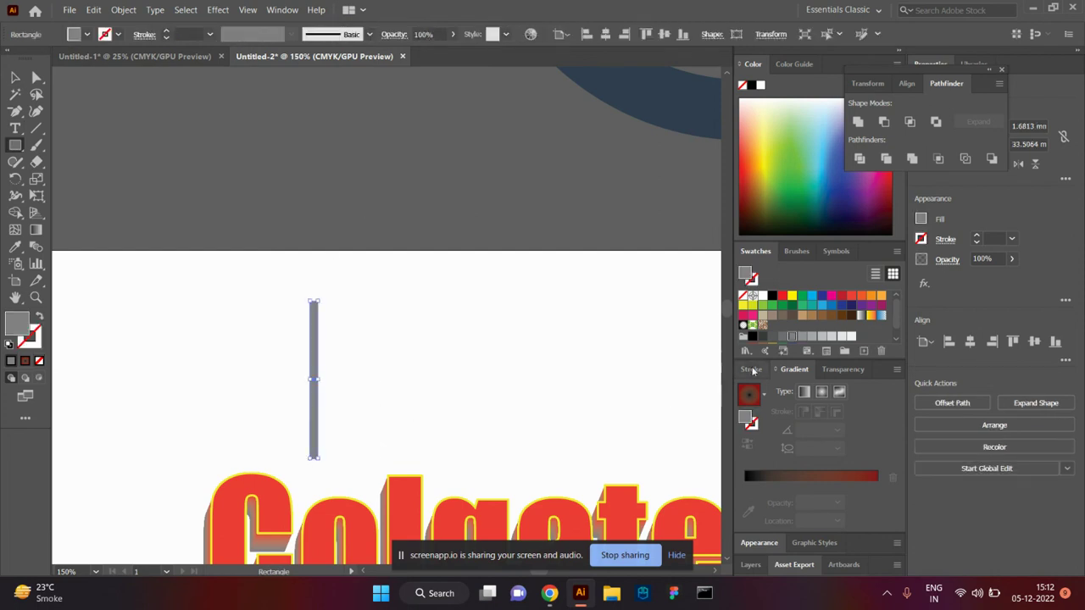
left_click(852, 306)
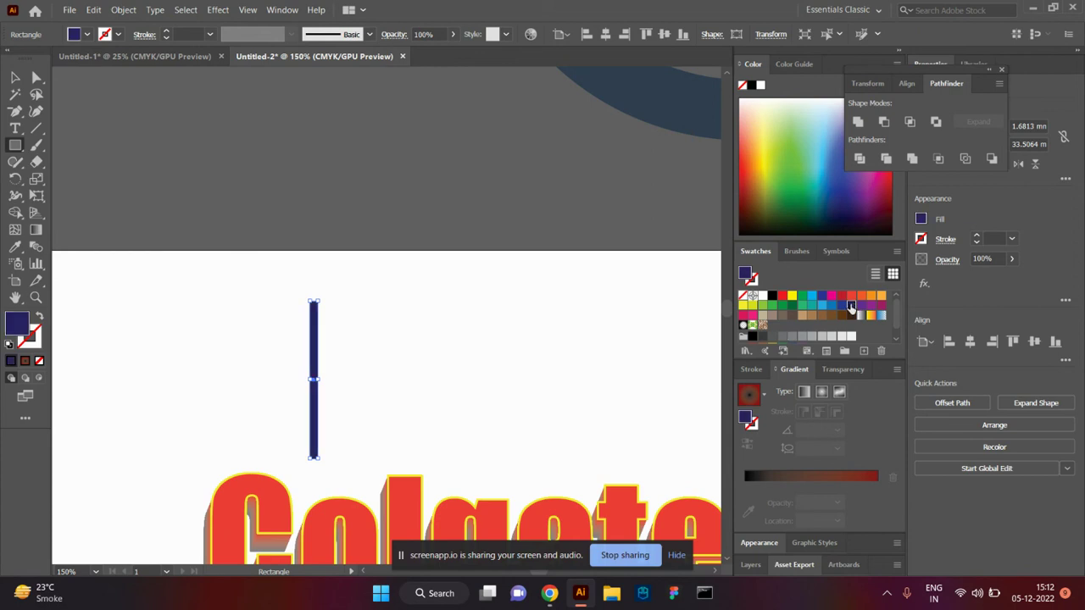
left_click_drag(312, 360, 688, 410)
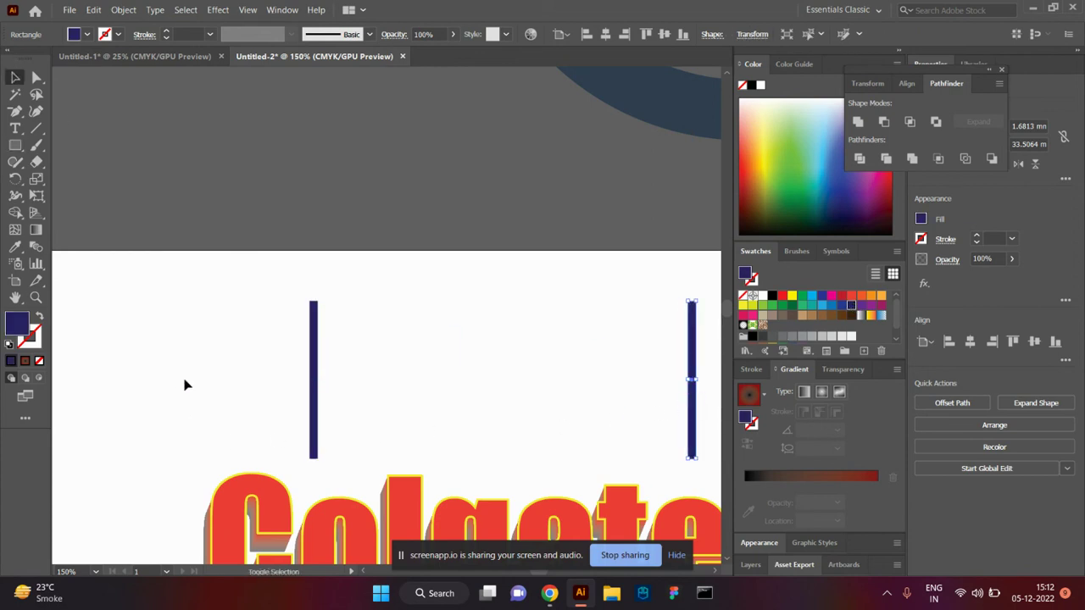
left_click(314, 378, "shift")
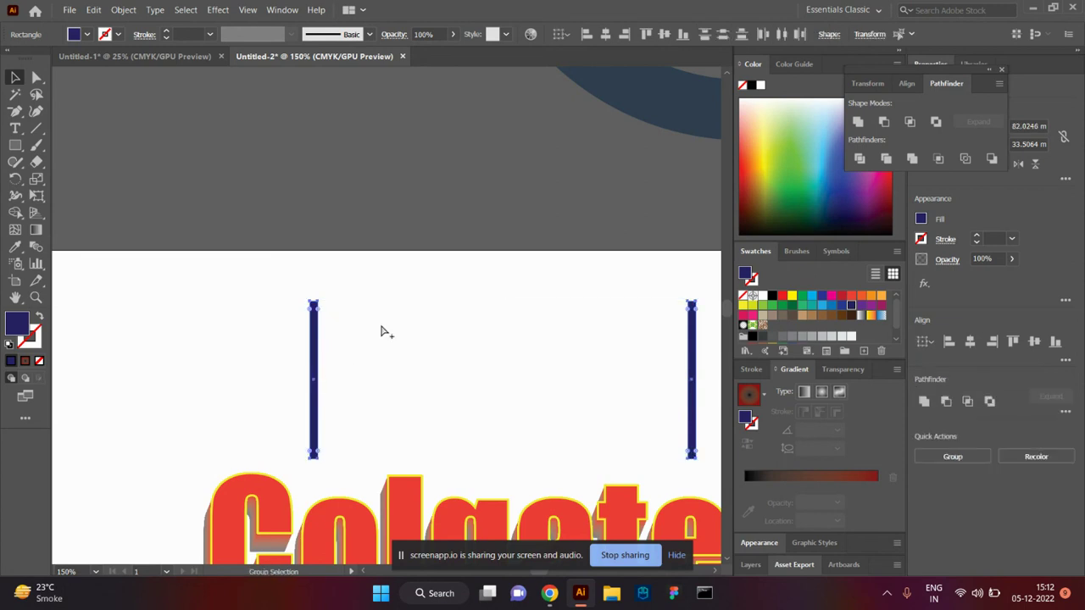
key("ctrl+alt+b")
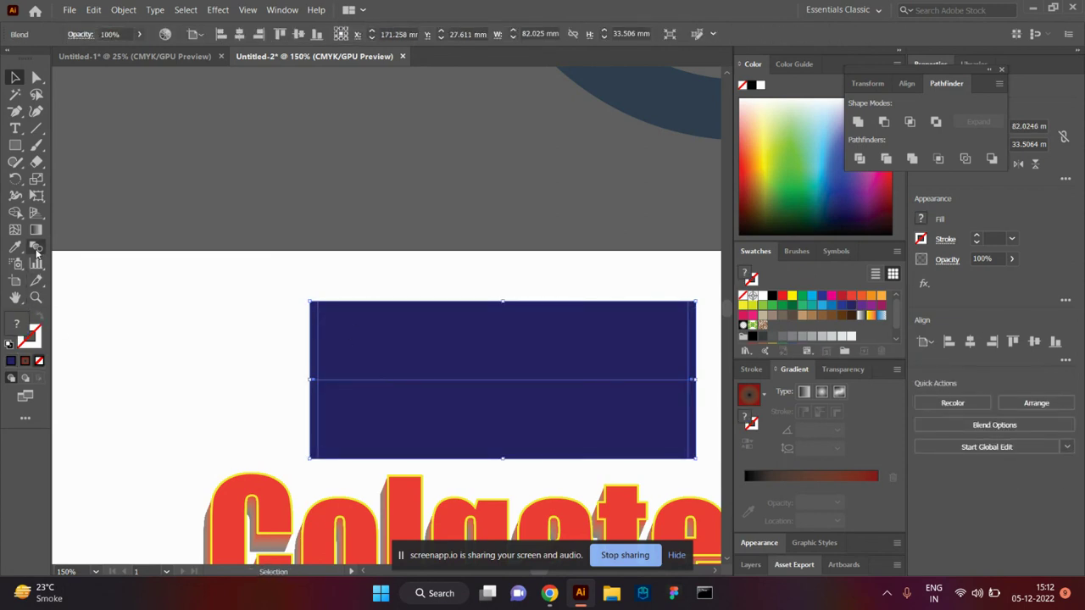
Set the stripe blend to 29 specified steps.
double_click(37, 246)
left_click(576, 260)
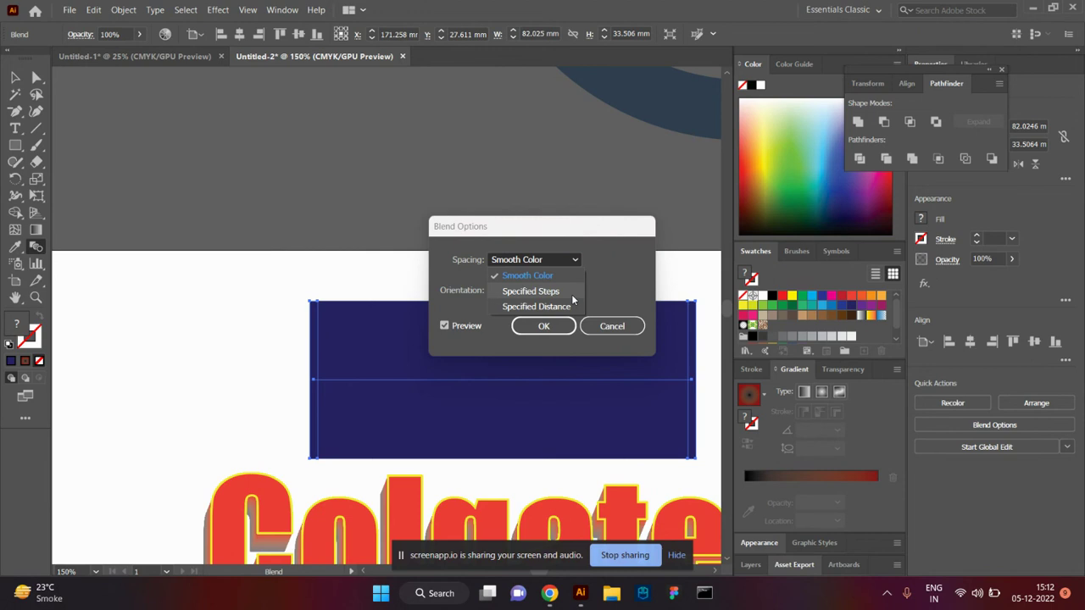
left_click(571, 291)
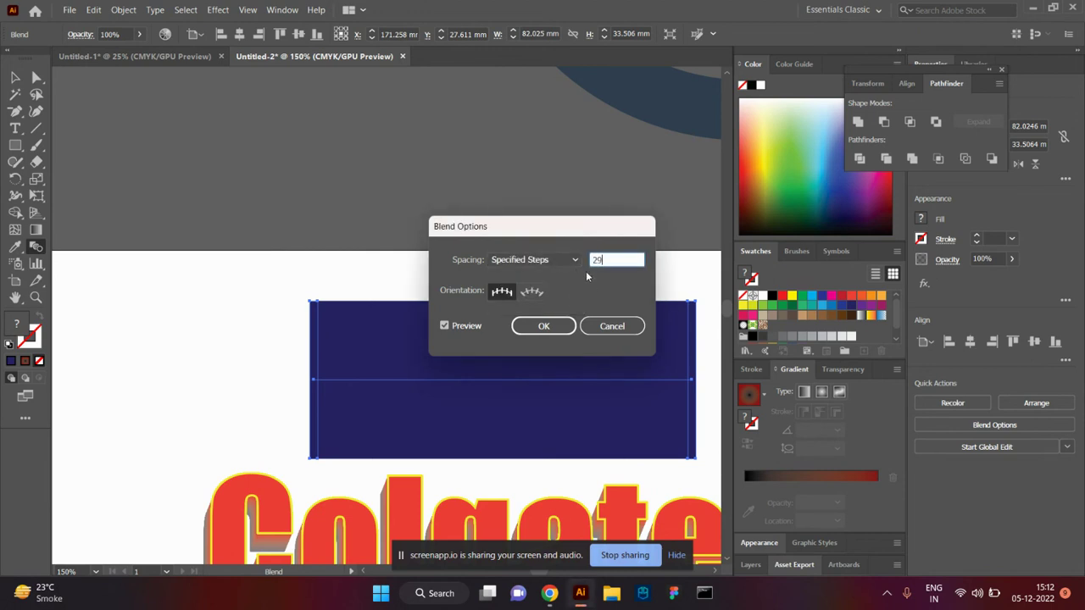
left_click(443, 327)
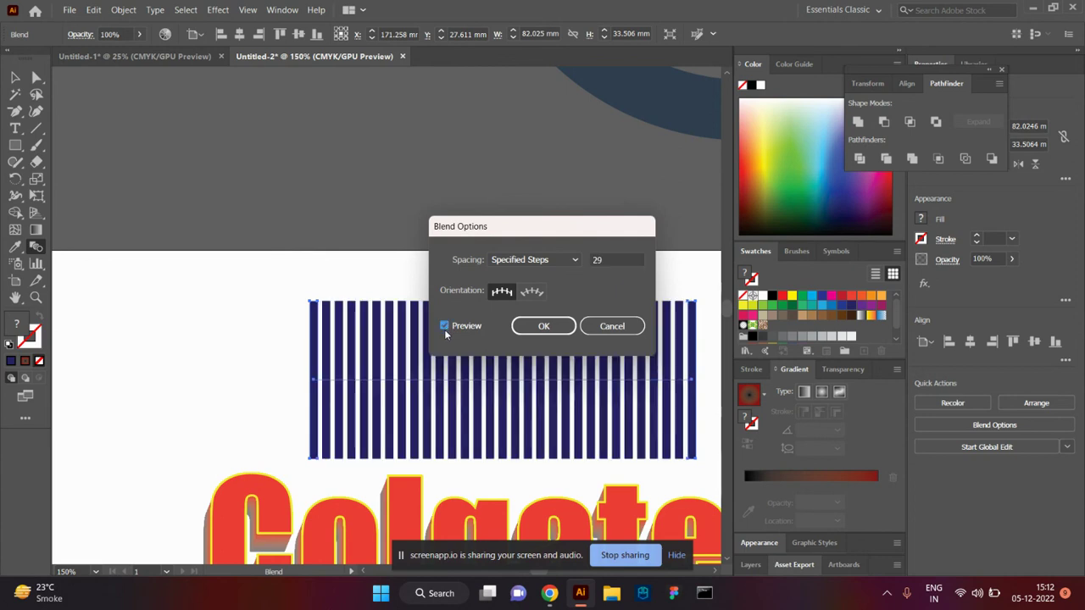
left_click(544, 327)
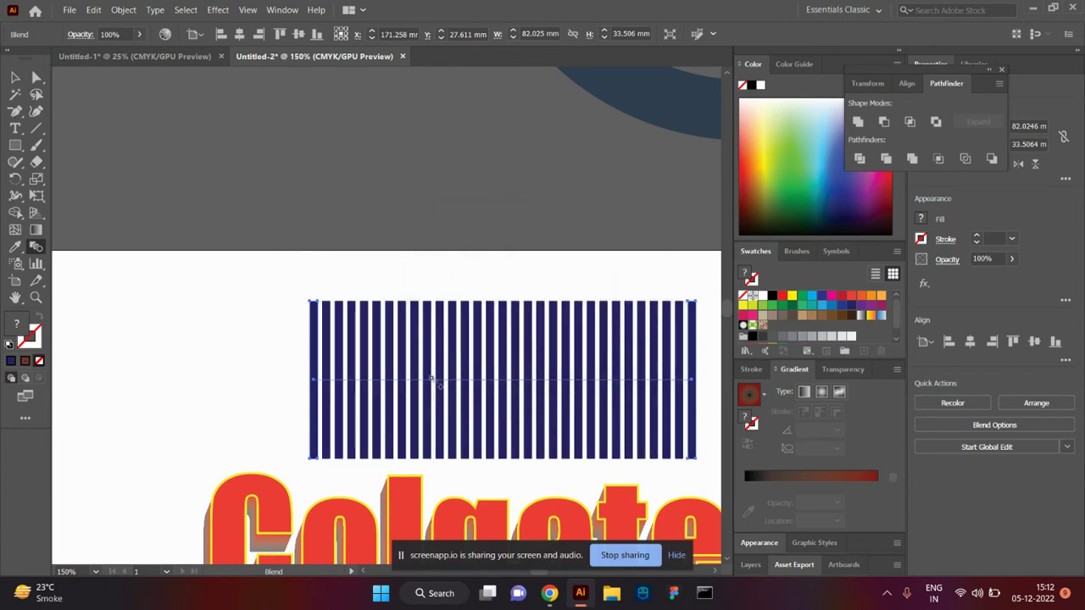
Pull the stripes' left end inward to tighten the stripe spacing.
left_click(37, 79)
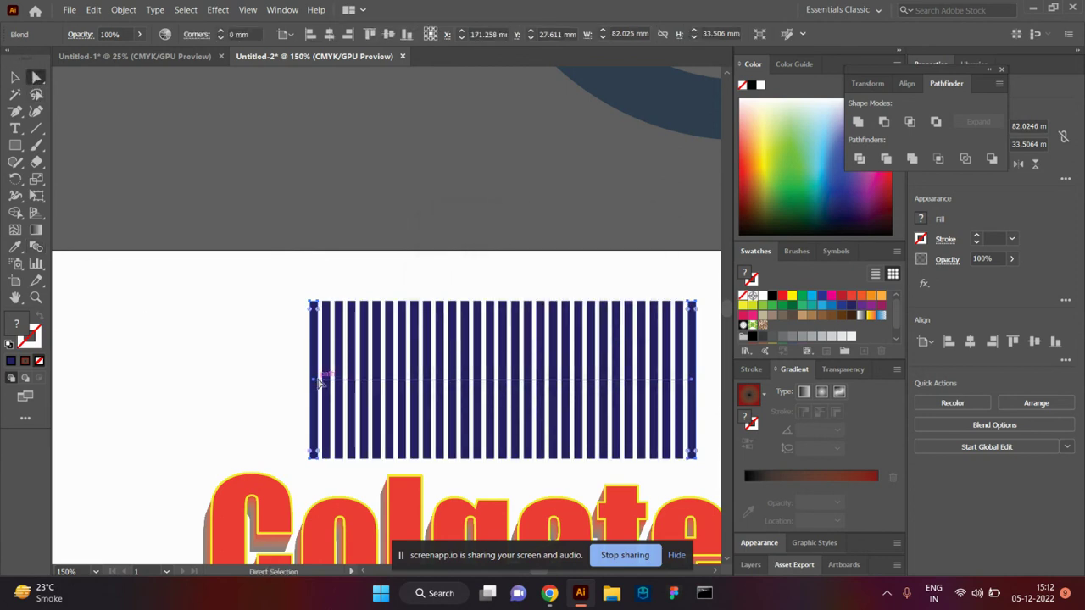
left_click_drag(319, 380, 405, 382)
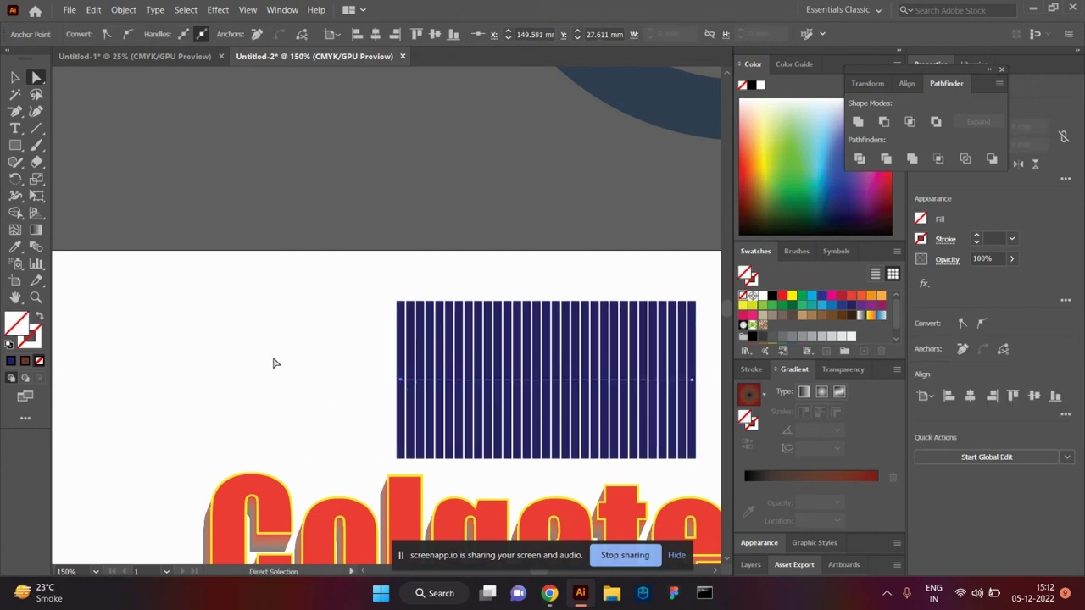
left_click(15, 77)
left_click(254, 356)
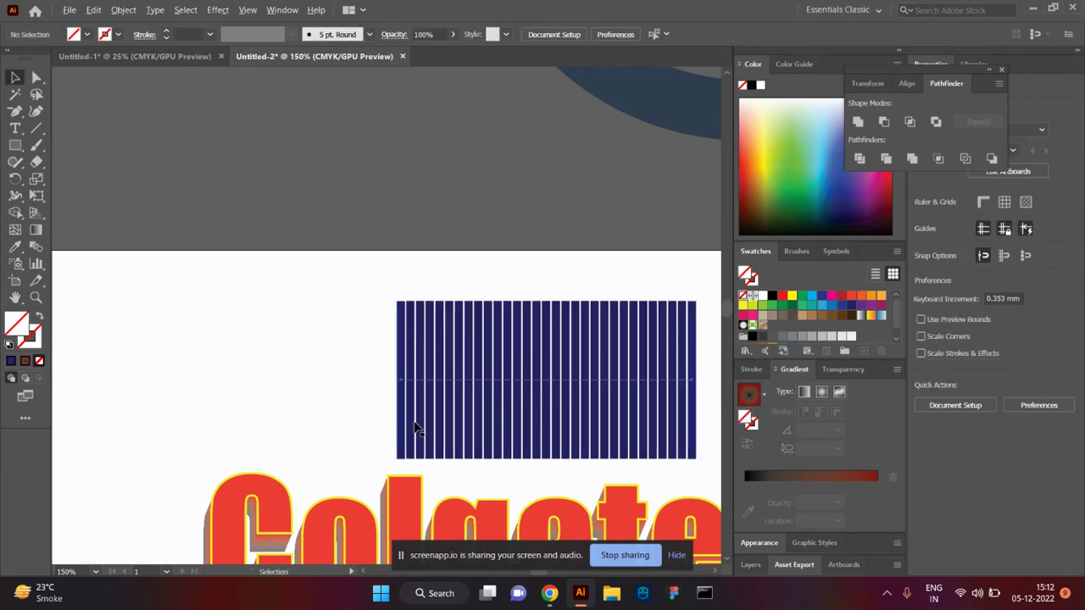
Narrow the first and last bars of the stripe blend into thin lines.
scroll(412, 429, "up", 6)
double_click(318, 368)
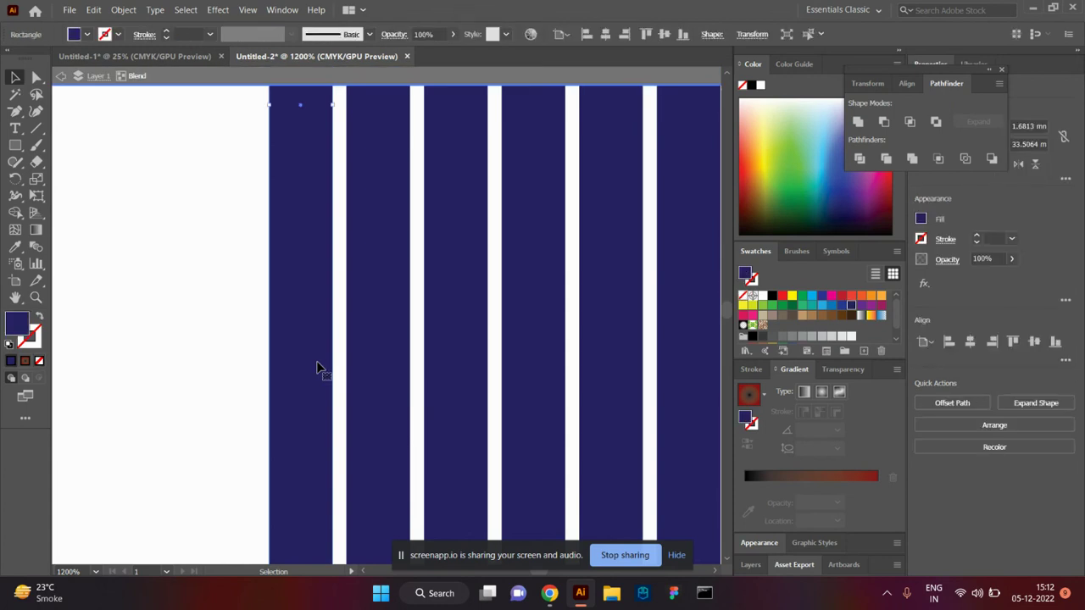
left_click_drag(335, 106, 291, 106)
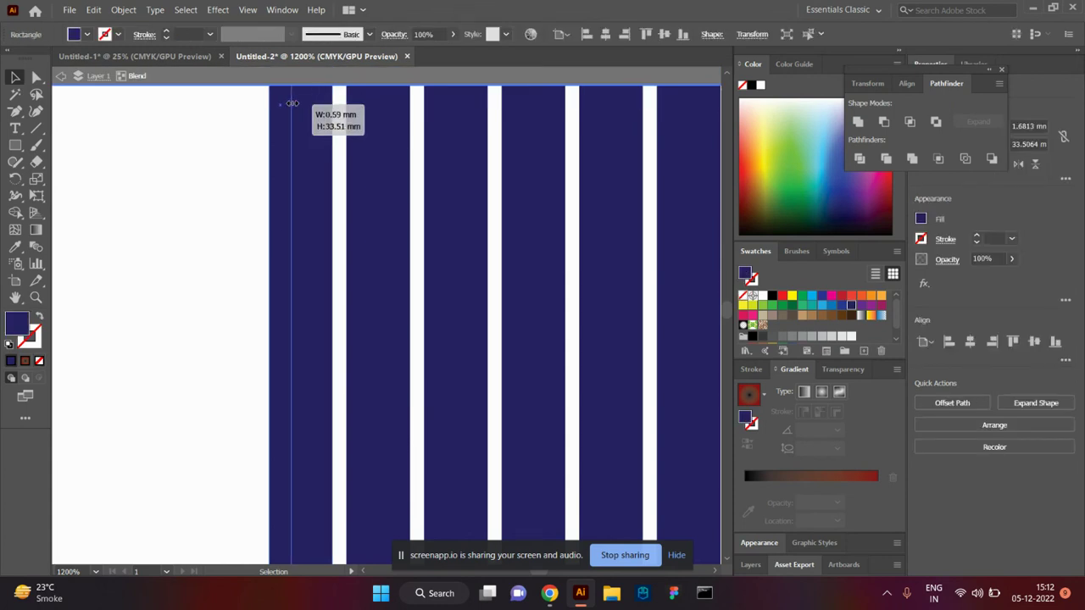
key("ctrl+minus")
scroll(314, 162, "down", 2)
scroll(308, 145, "down", 2)
scroll(448, 133, "up", 2)
scroll(440, 165, "up", 2)
left_click(429, 188)
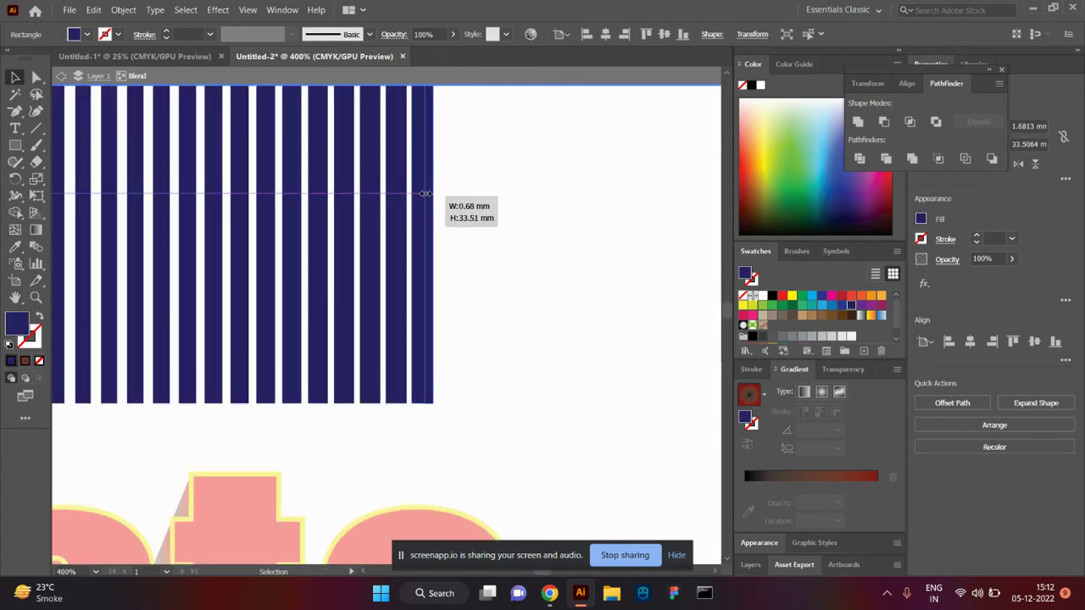
left_click_drag(415, 192, 463, 213)
left_click(467, 215)
scroll(468, 220, "down", 3)
scroll(469, 217, "down", 1)
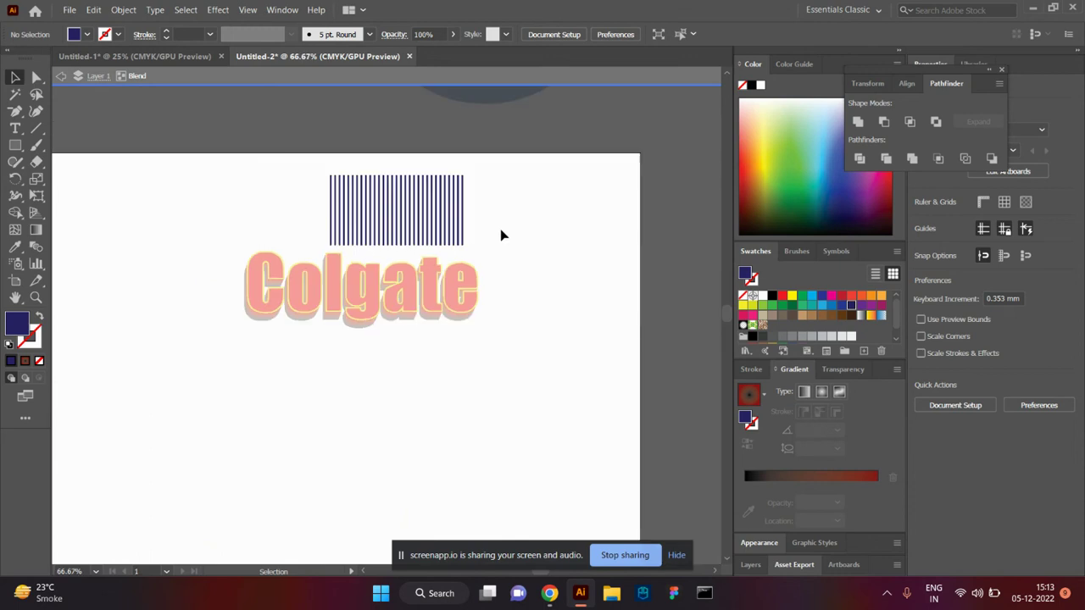
Move the stripes and Colgate lettering off the artboard to the right.
key("alt+Tab")
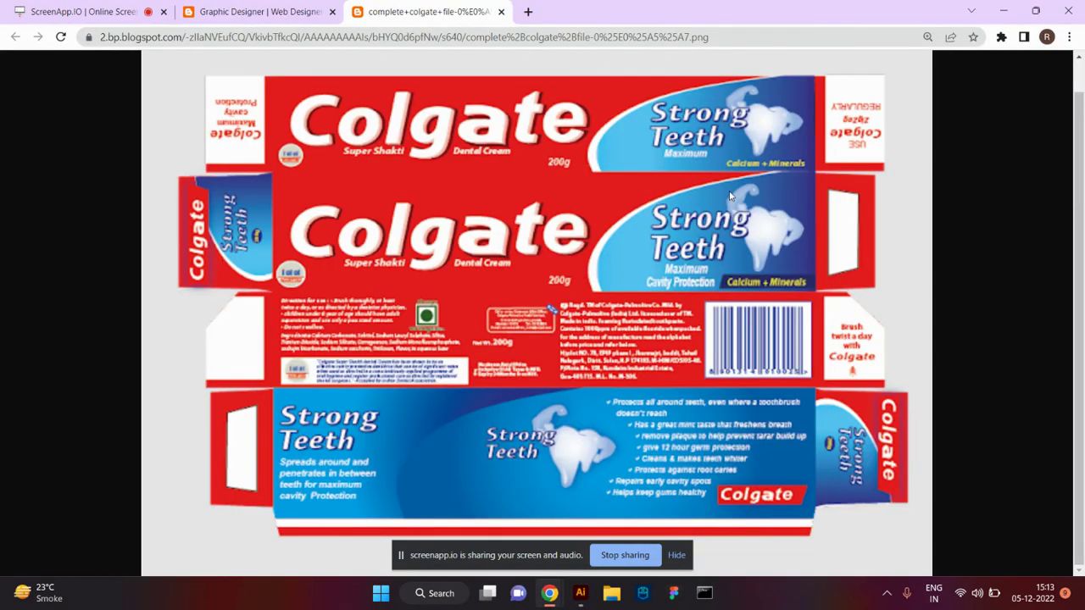
key("alt+Tab")
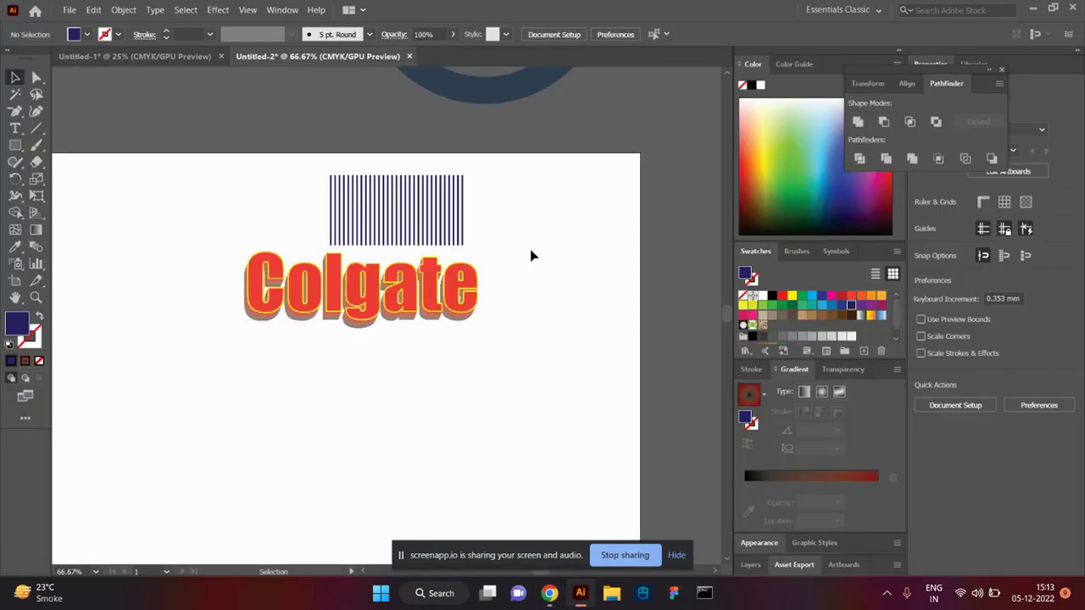
left_click_drag(187, 165, 623, 398)
mouse_move(383, 236)
left_mouse_down()
mouse_move(264, 65)
mouse_move(582, 194)
left_mouse_up()
key("ctrl+minus")
key("ctrl+minus")
left_click_drag(284, 246, 307, 245)
key("ctrl+plus")
key("ctrl+plus")
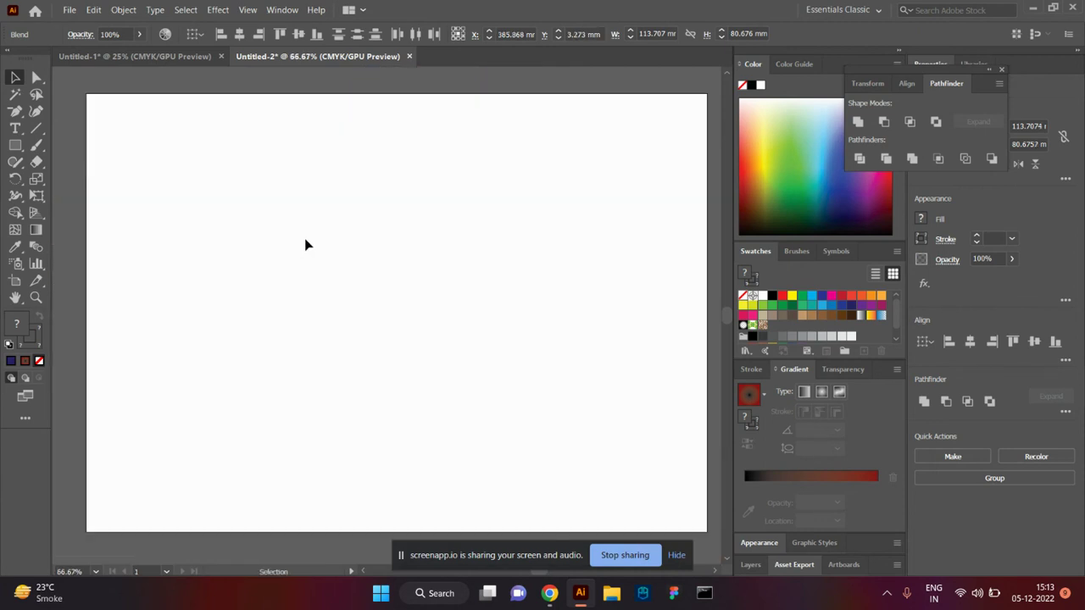
Draw a wide red rectangle across the upper artboard.
left_click(16, 145)
left_click_drag(142, 167, 657, 262)
left_click(782, 296)
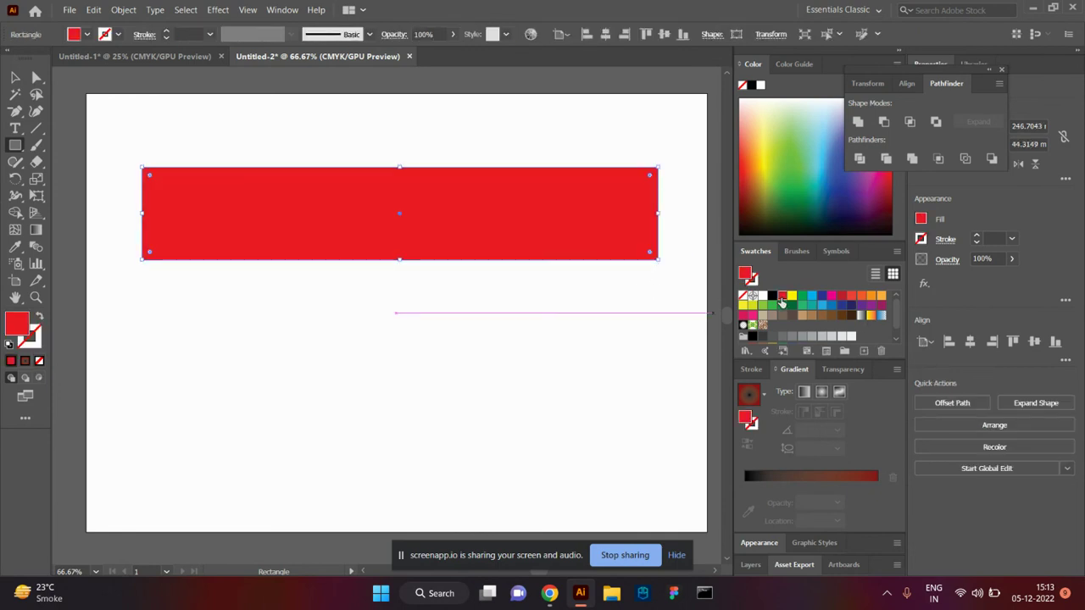
key("alt+Tab")
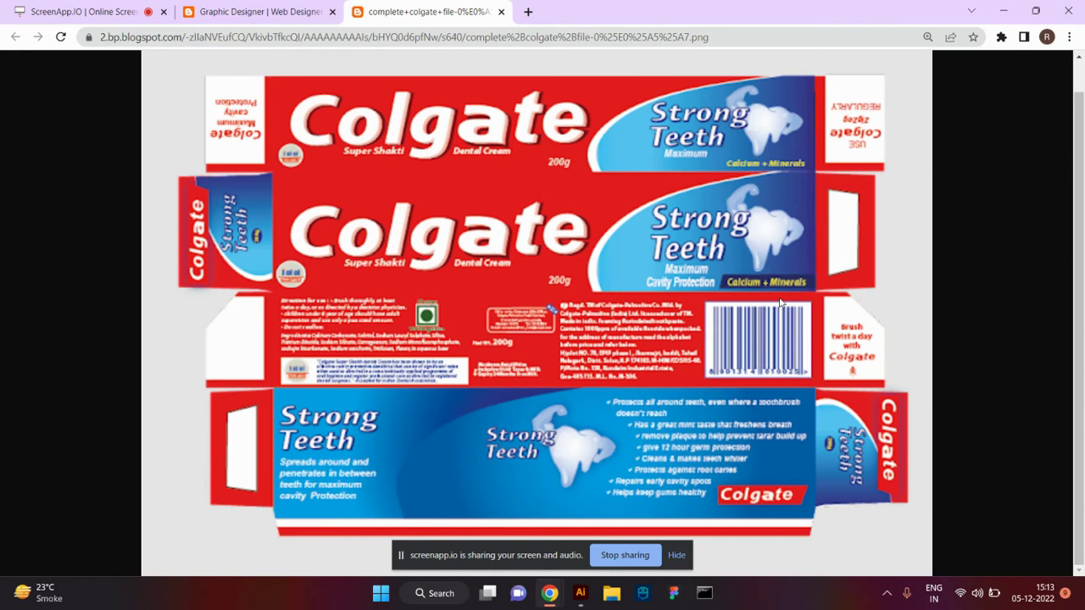
key("alt+Tab")
Duplicate the red rectangle downward, repeating with Ctrl+D to stack four.
left_click(17, 78)
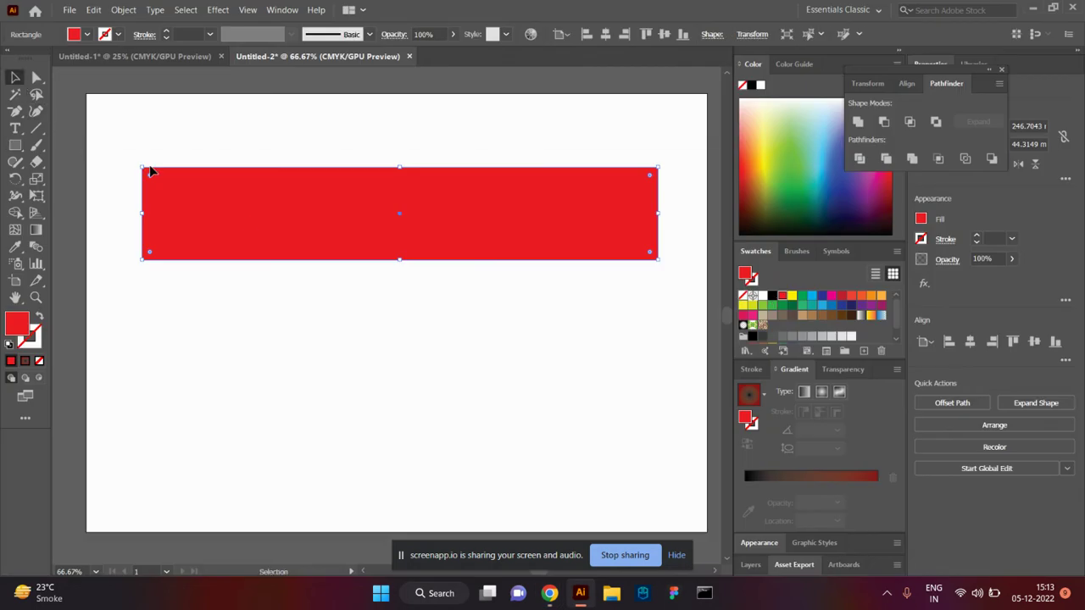
left_click_drag(279, 211, 284, 305)
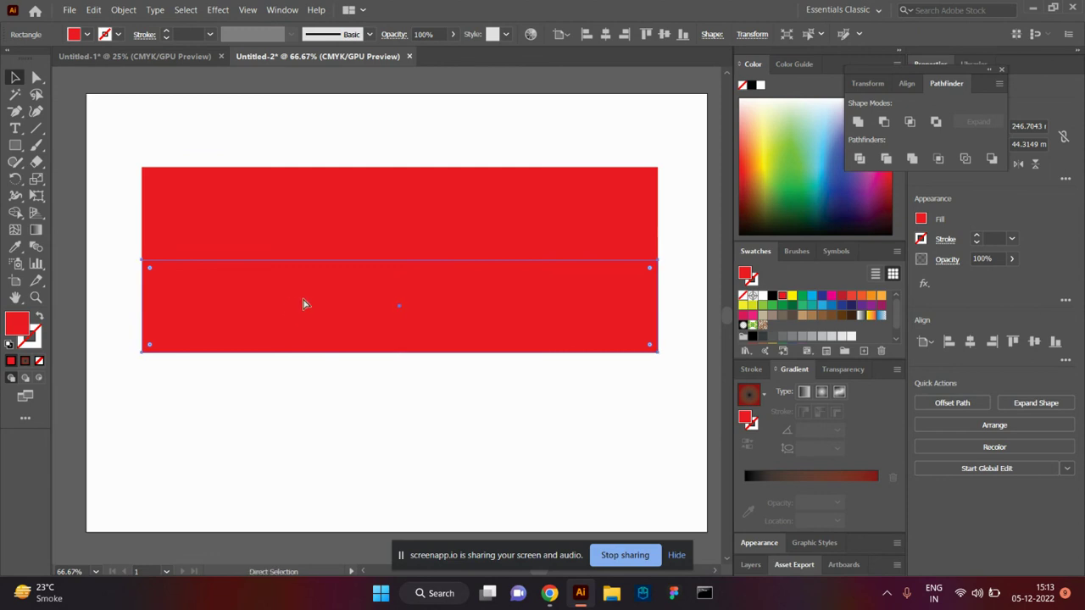
key("ctrl+d")
key("ctrl+d")
left_click_drag(390, 273, 373, 164)
Move the four-rectangle stack up onto the artboard and select the top one.
left_click(445, 347)
scroll(488, 396, "down", 2)
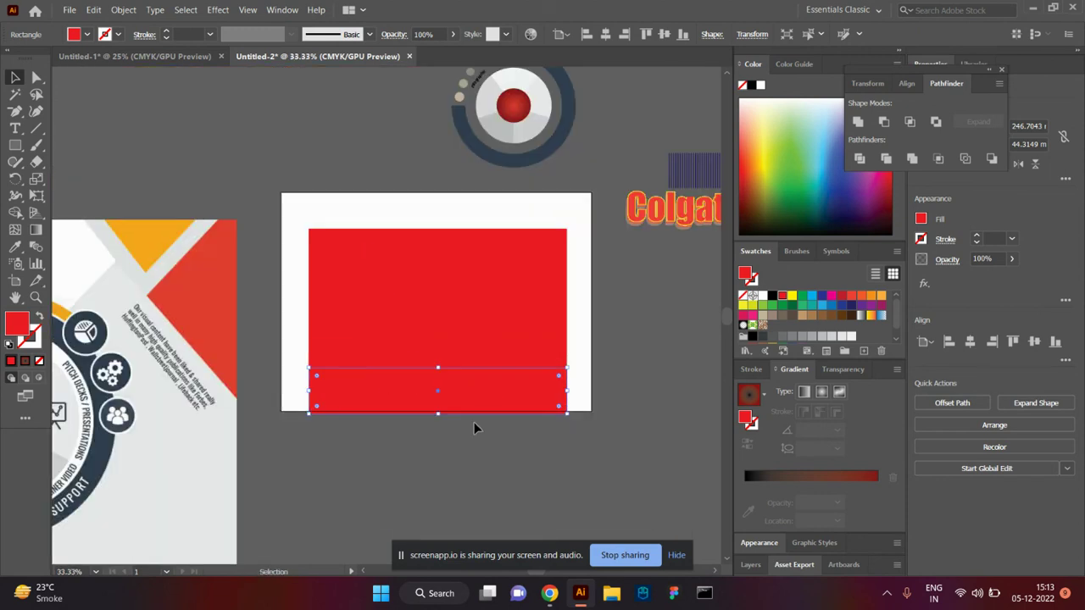
key("ctrl+a")
left_click_drag(410, 297, 406, 275)
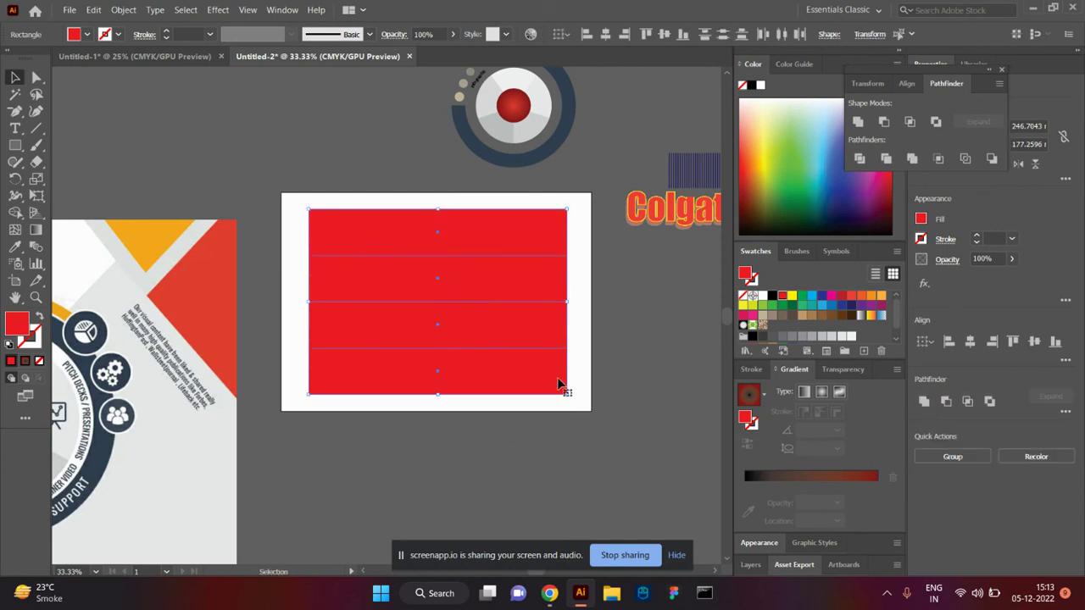
left_click(569, 445)
left_click(424, 241)
key("alt+Tab")
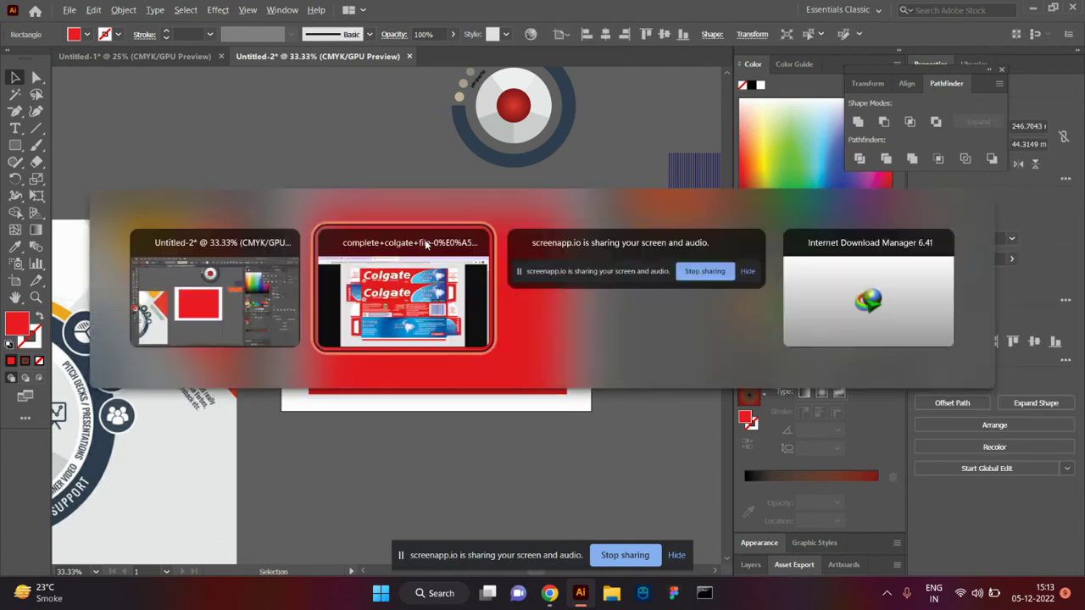
key("alt+Tab")
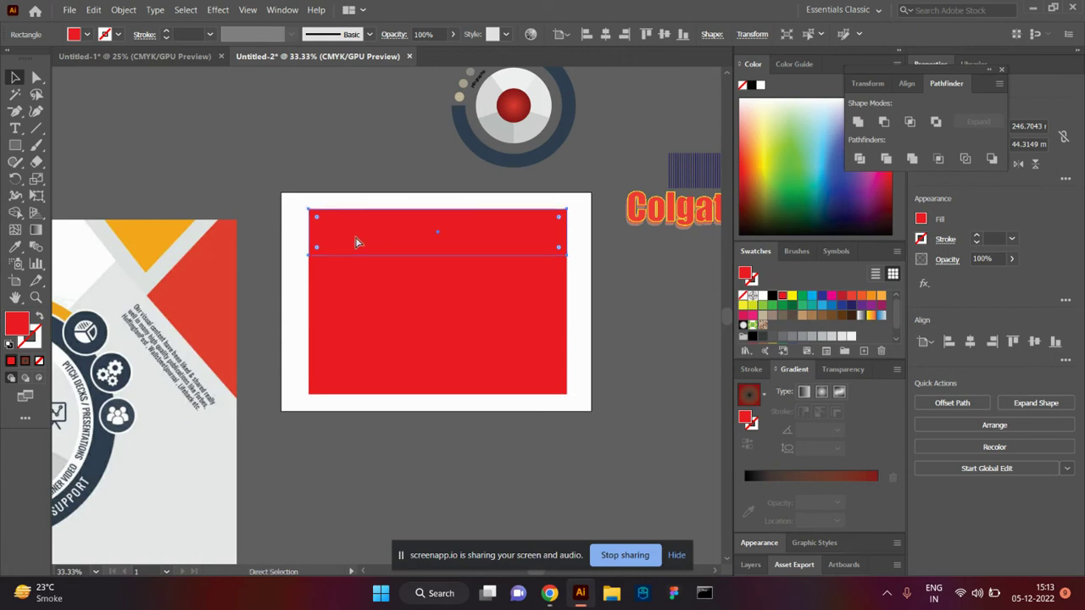
Narrow the top rectangle into a thin side strip.
key("v")
mouse_move(308, 232)
left_mouse_down()
mouse_move(601, 237)
mouse_move(583, 333)
mouse_move(625, 405)
mouse_move(57, 390)
mouse_move(131, 390)
mouse_move(150, 309)
left_mouse_up()
scroll(573, 245, "up", 2)
scroll(605, 303, "down", 1)
scroll(606, 303, "down", 1)
scroll(610, 368, "down", 2)
scroll(611, 368, "left", 2)
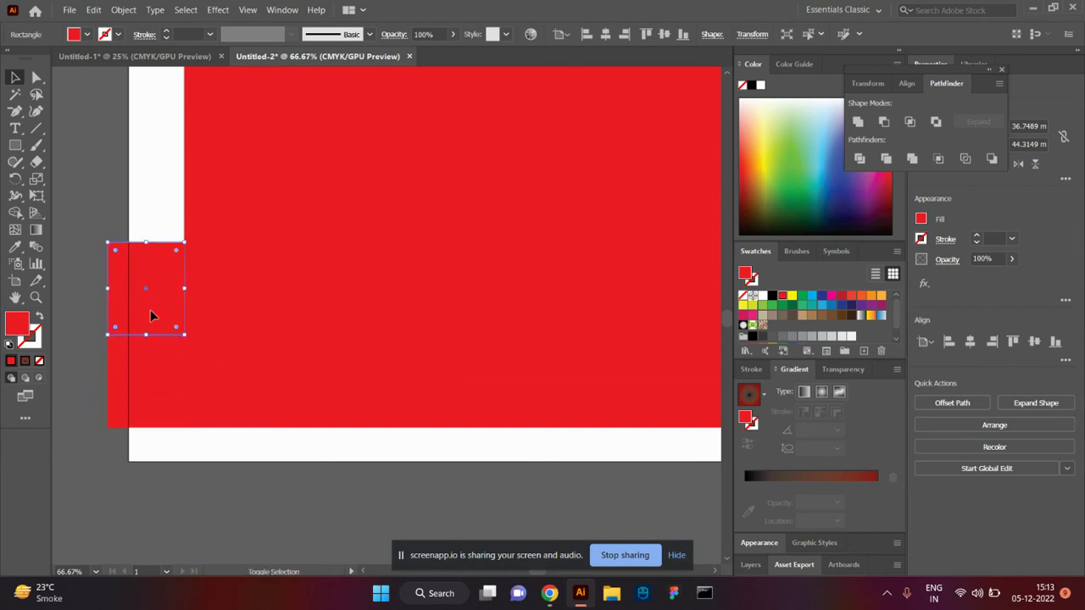
scroll(162, 315, "down", 2)
scroll(162, 314, "down", 2)
scroll(282, 263, "down", 1)
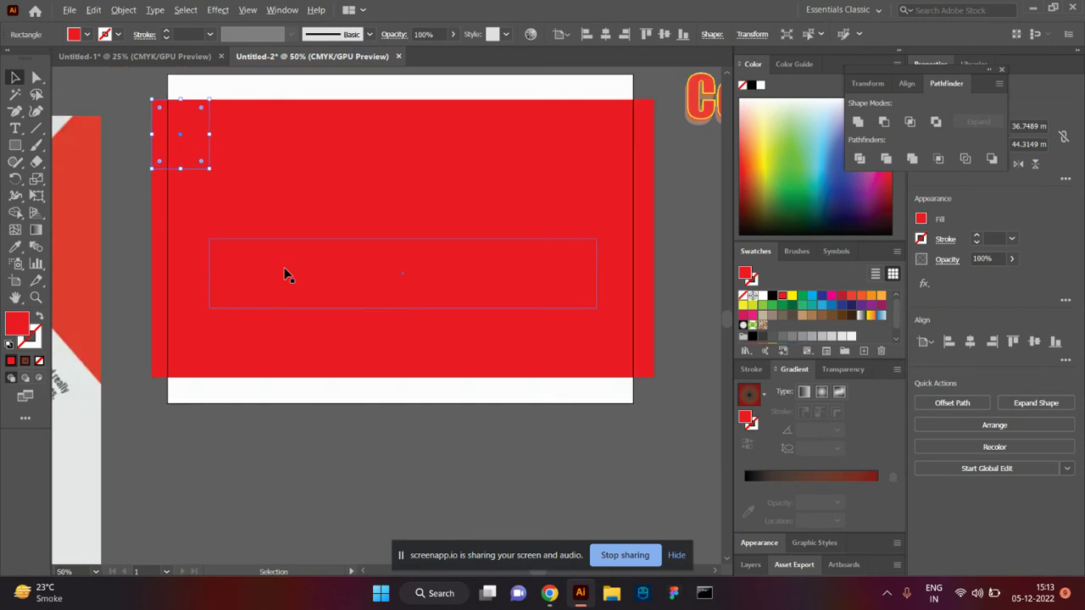
scroll(286, 270, "down", 1)
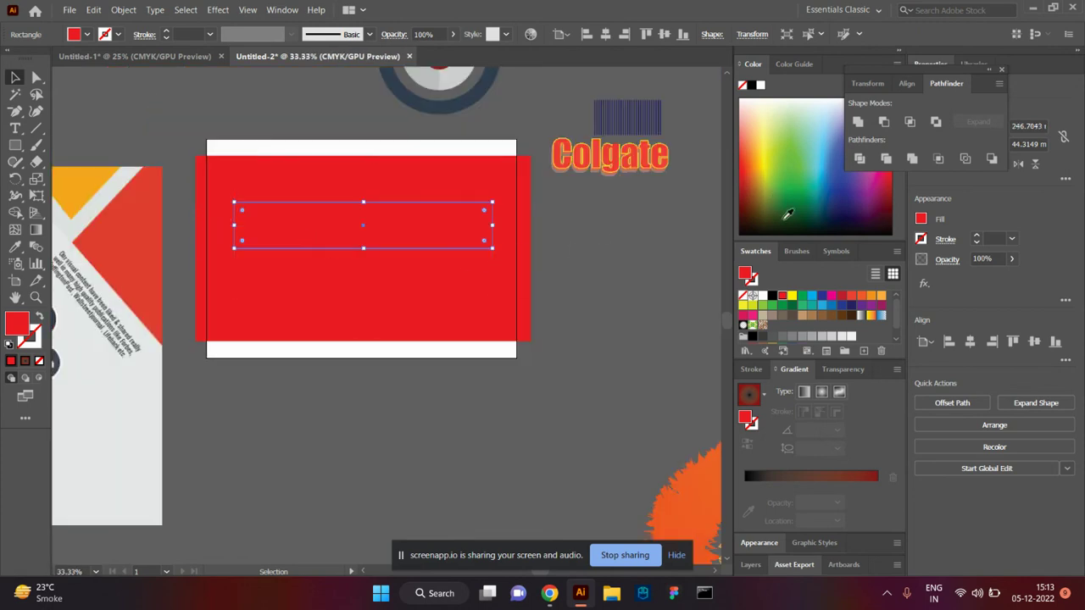
Darken the second band, and make the bottom panel and its side strips dark red.
left_click(748, 170)
left_click_drag(441, 351, 440, 297)
left_click(501, 326, "shift")
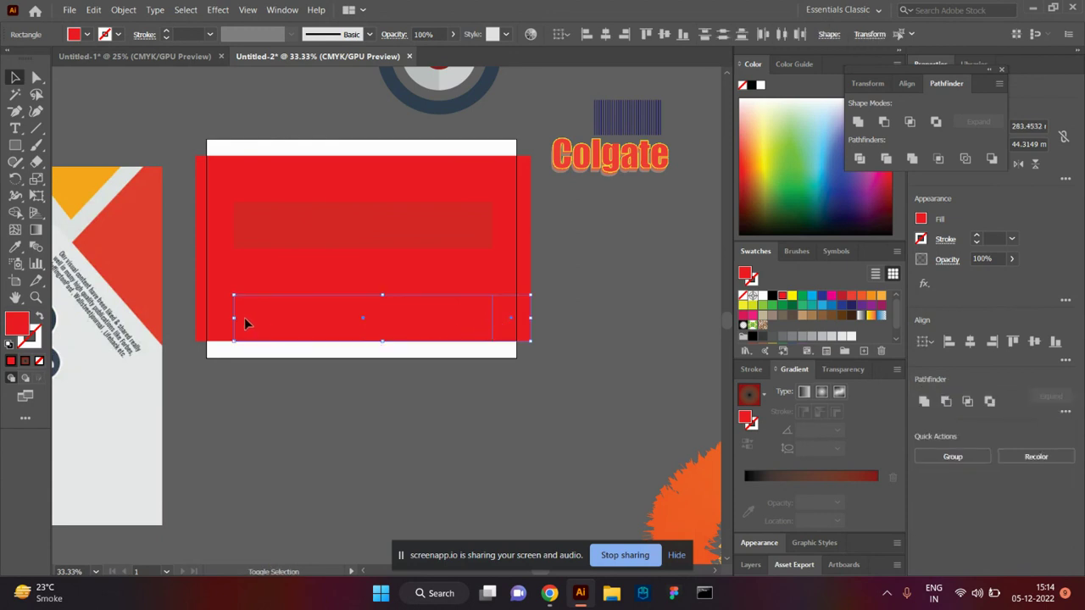
left_click(222, 332, "shift")
left_click(749, 184)
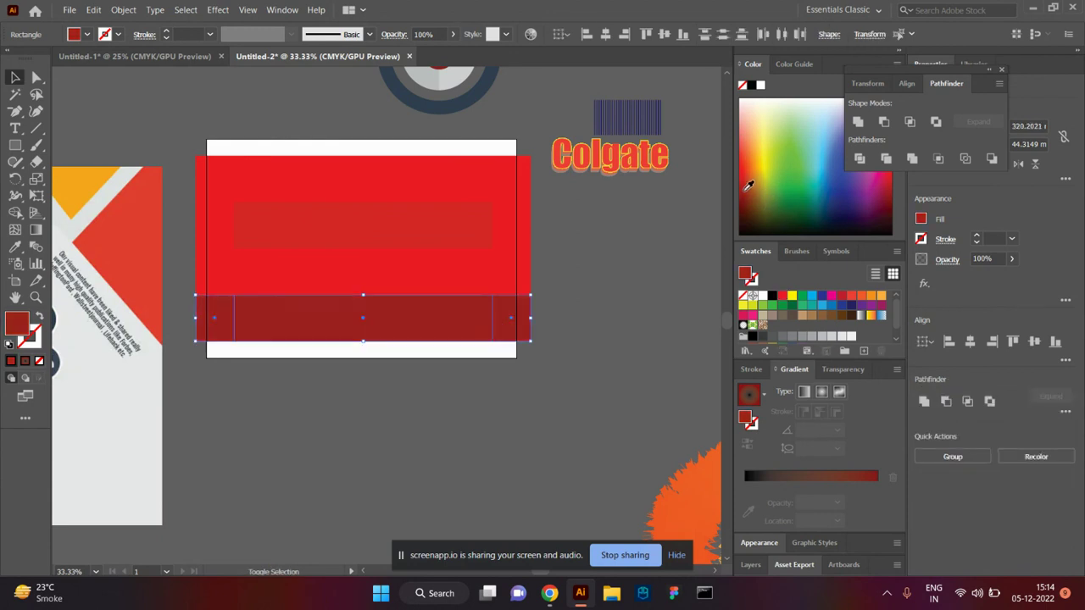
left_click(589, 337)
Colour the second band's left and right flaps dark brown.
scroll(449, 303, "up", 2)
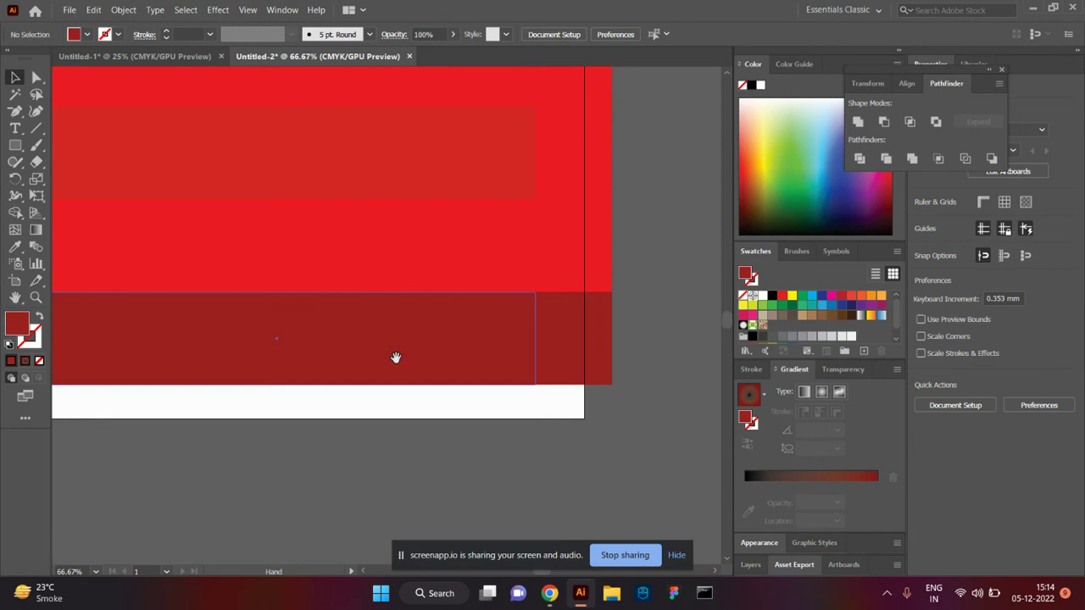
left_click_drag(395, 357, 564, 517)
left_click(187, 329)
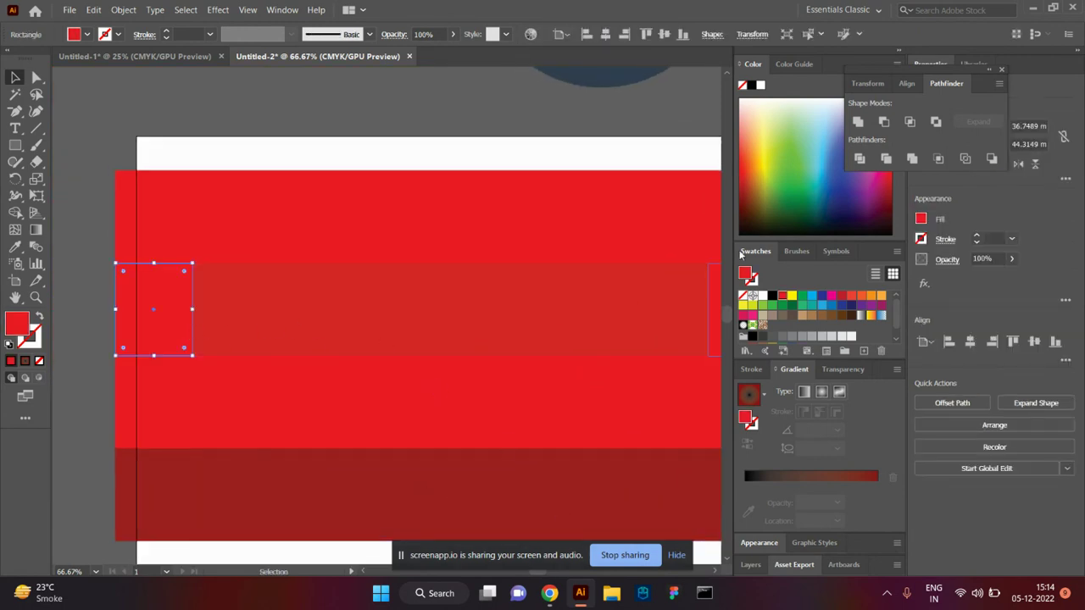
left_click(760, 198)
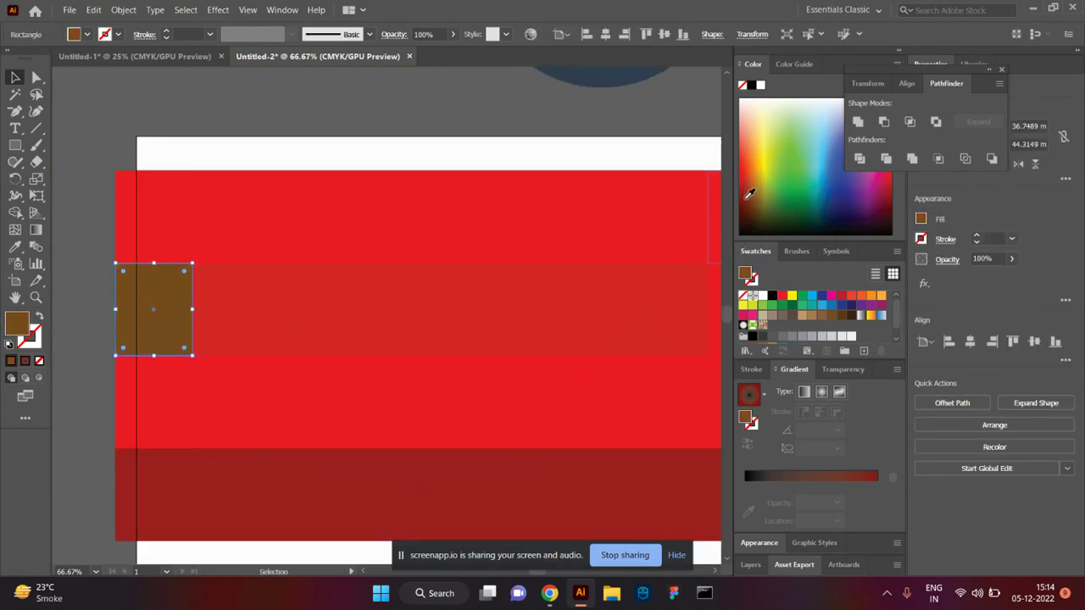
left_click_drag(606, 284, 368, 247)
left_click(500, 274)
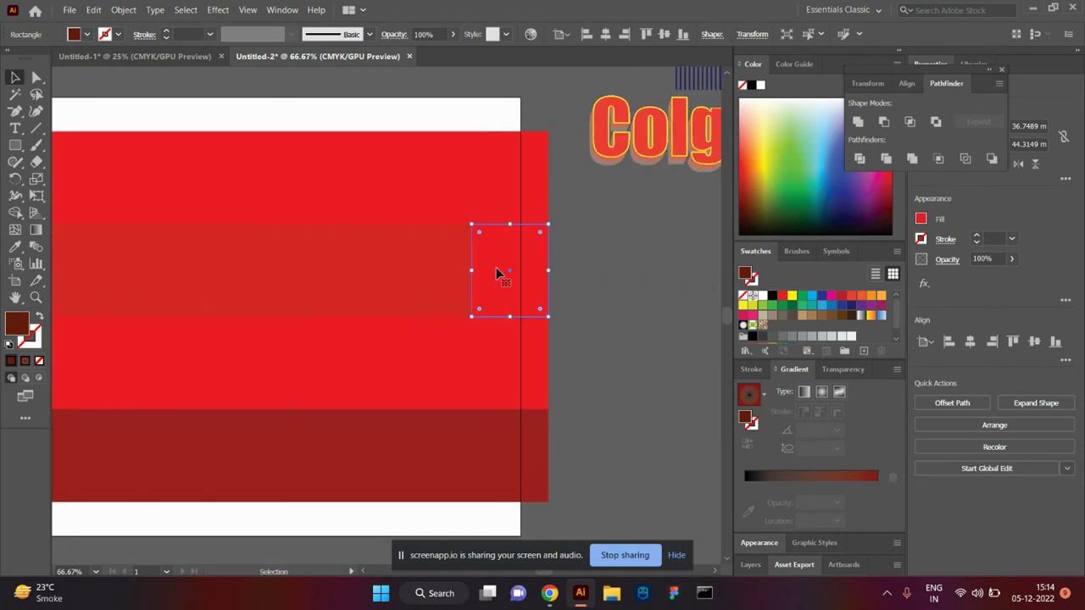
left_click(767, 205)
scroll(656, 277, "down", 1)
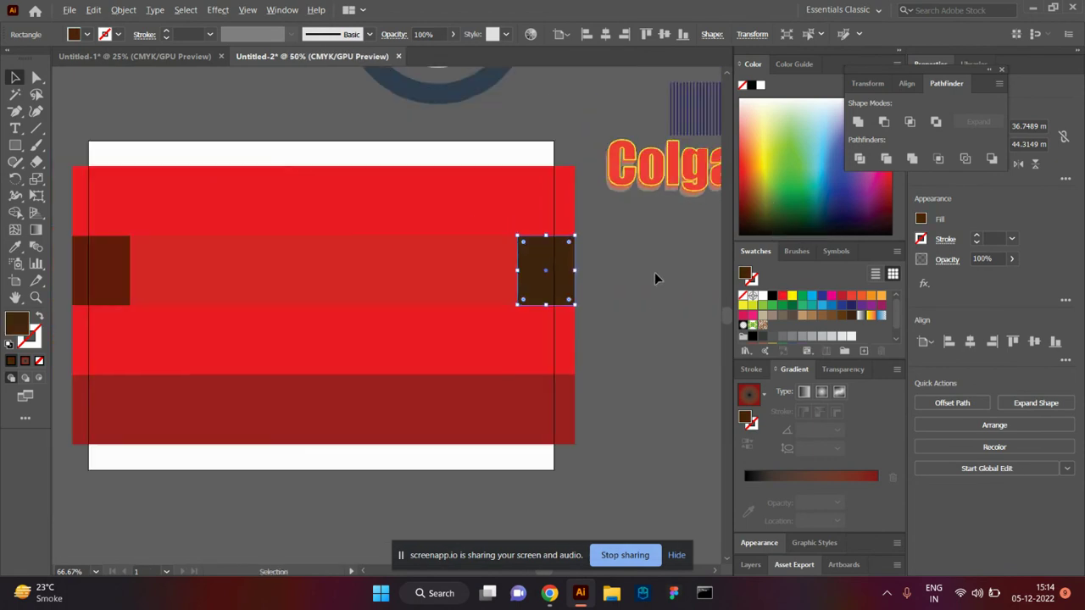
scroll(657, 277, "down", 2)
left_click(655, 377)
scroll(644, 407, "up", 1)
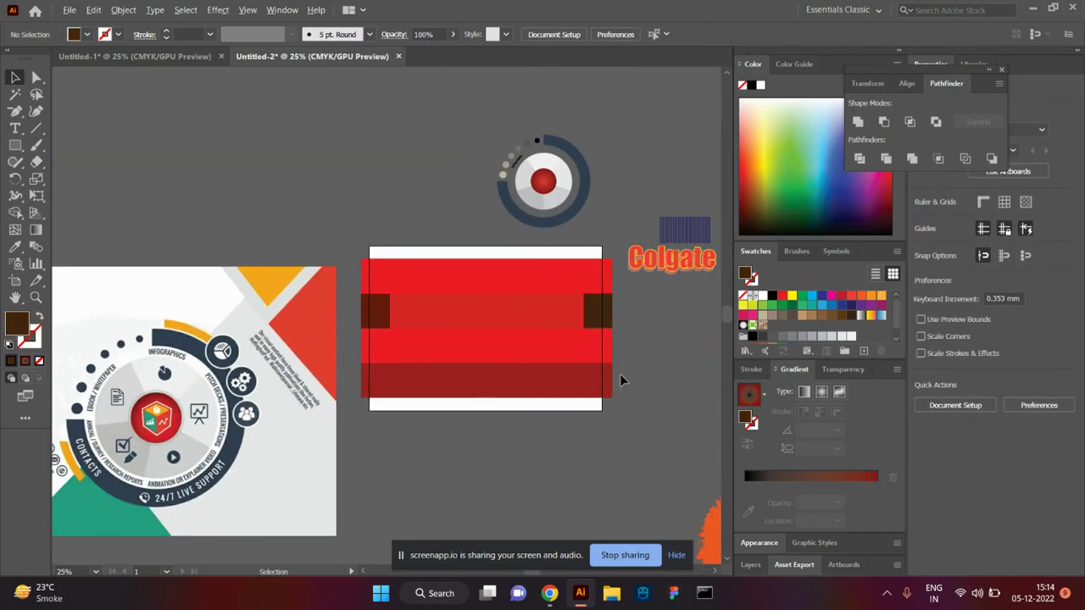
scroll(496, 321, "up", 3)
left_click_drag(260, 167, 240, 102)
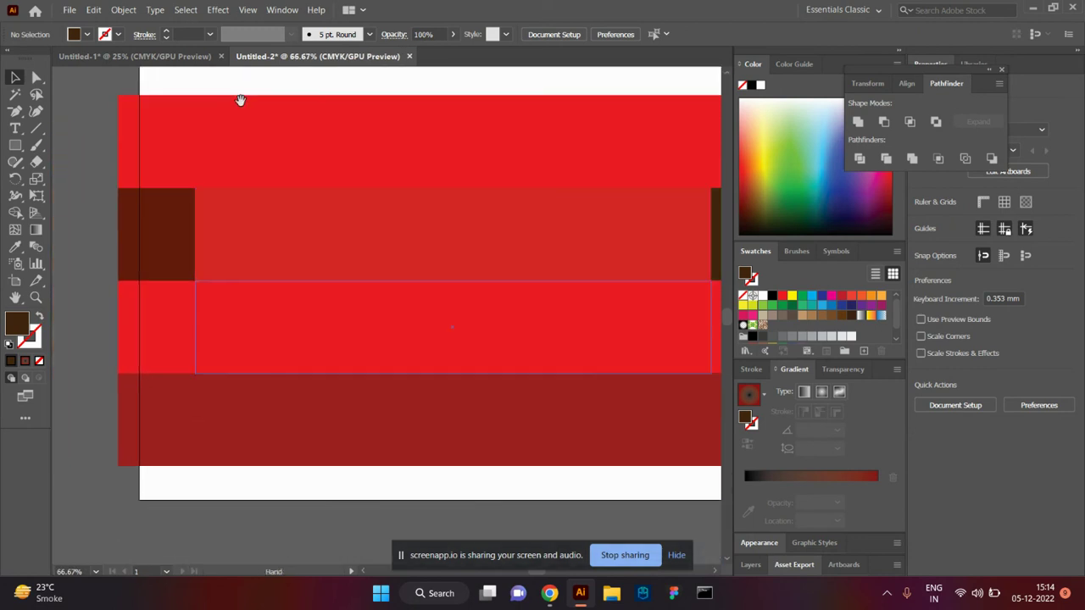
key("alt+Tab")
key("alt+Tab")
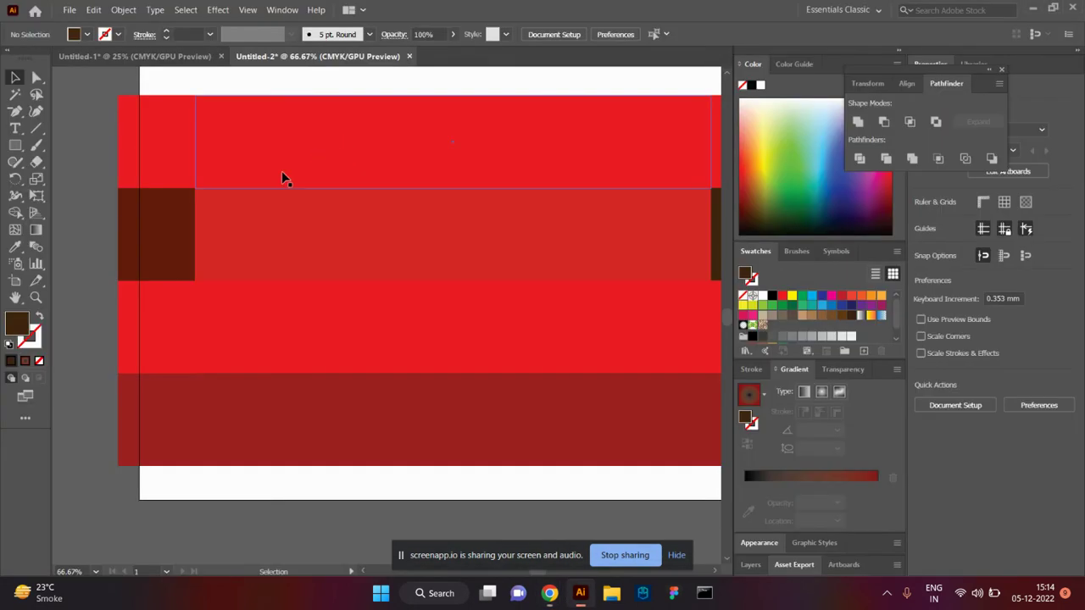
Type 'Colgate' on the second panel, colour it white, and scale it up.
left_click(16, 129)
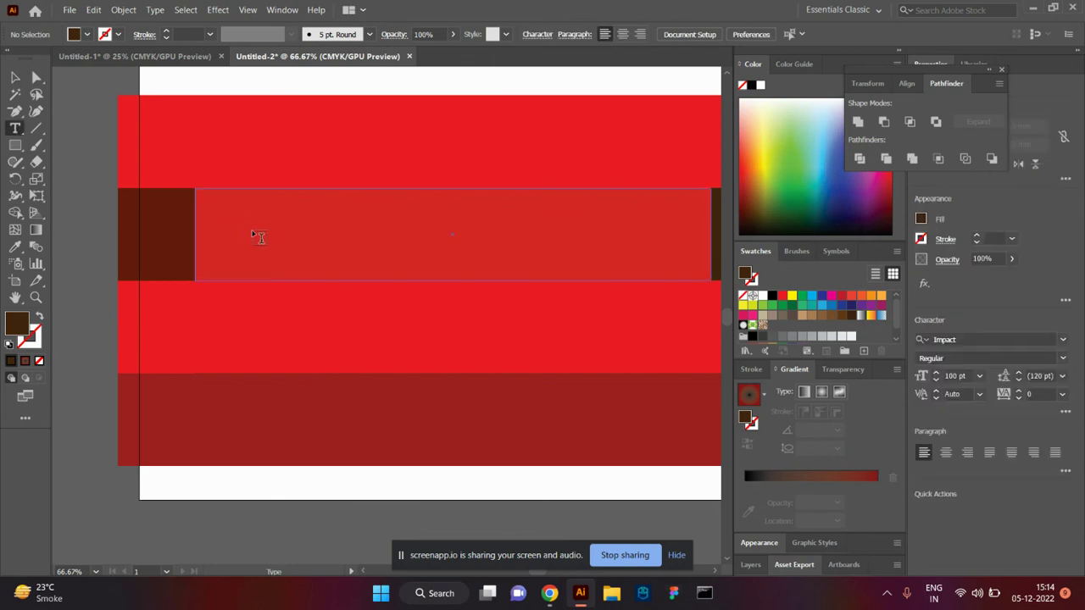
left_click(291, 246)
type("Colgate")
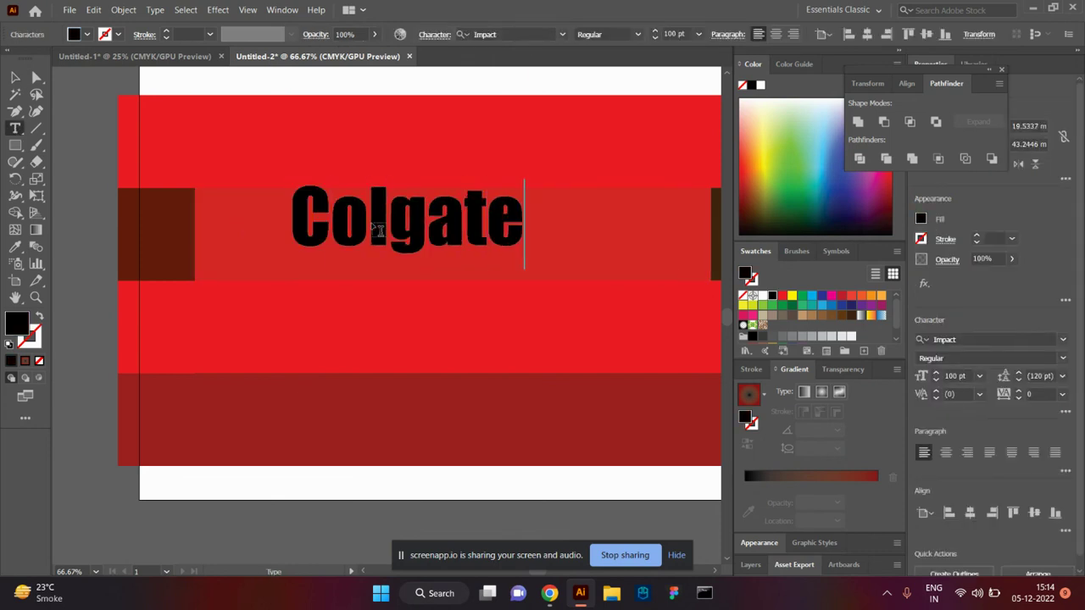
left_click(15, 77)
left_click_drag(528, 182, 516, 195)
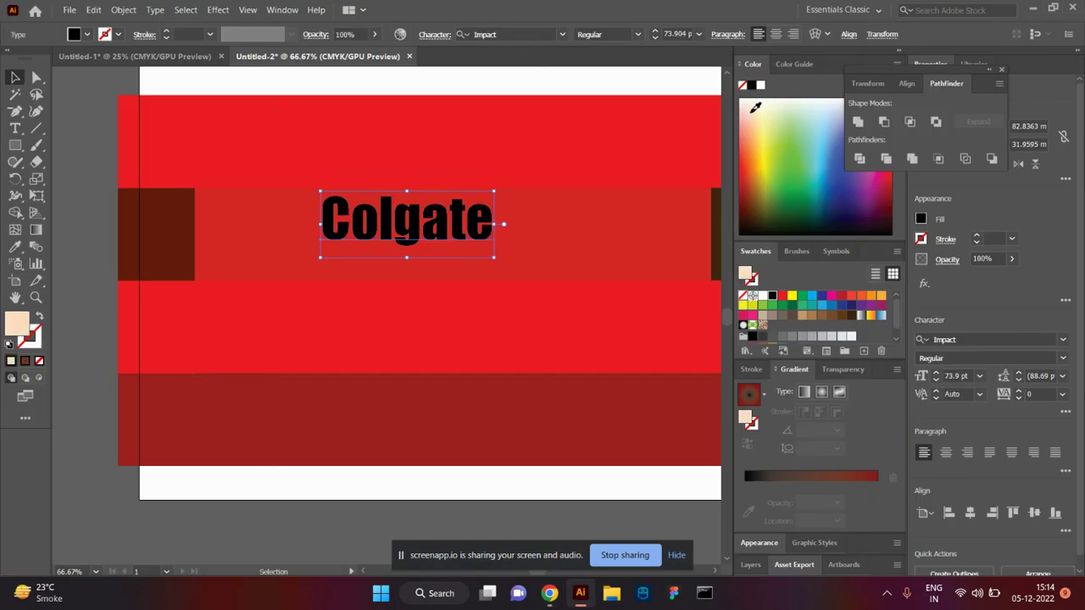
left_click_drag(765, 144, 743, 100)
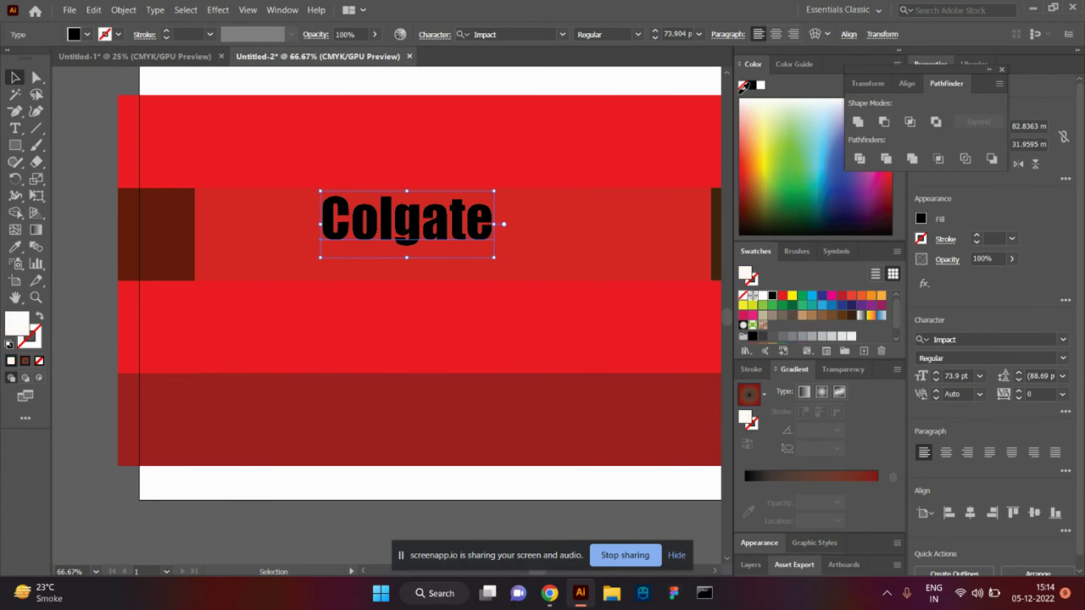
scroll(374, 251, "up", 1)
scroll(374, 251, "up", 2)
key("alt+Tab")
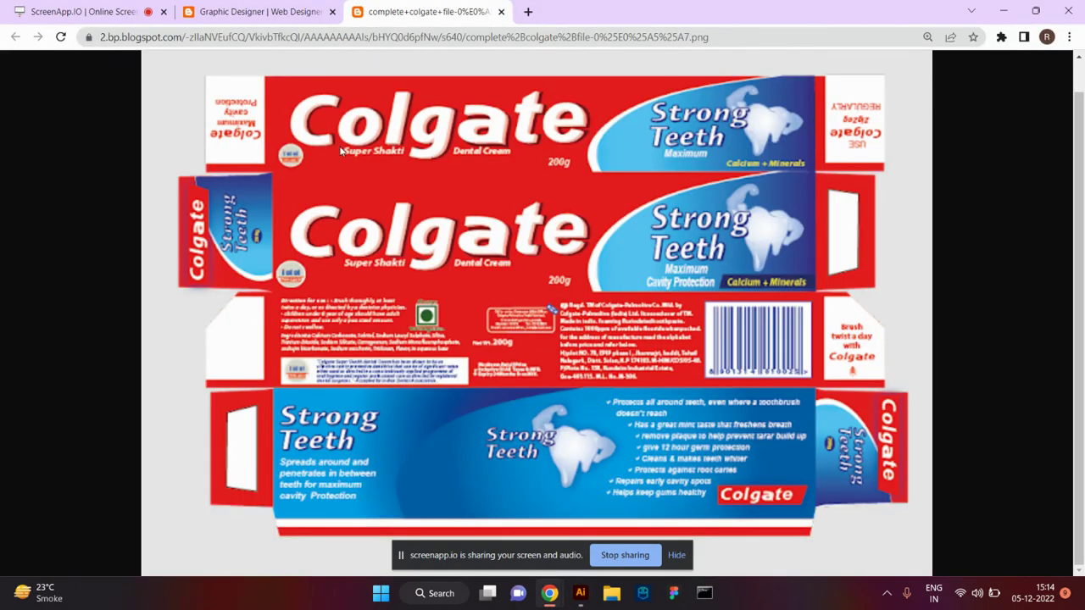
key("alt+Tab")
left_click_drag(288, 216, 441, 287)
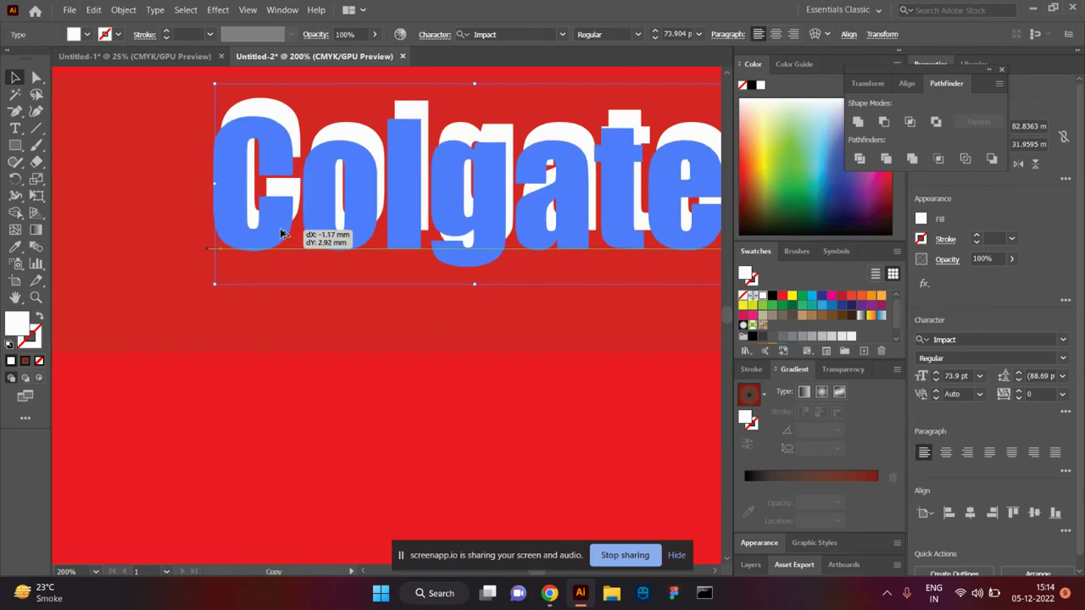
Make the copied Colgate text dark grey, send it behind, and blend with the white text.
left_click(773, 338)
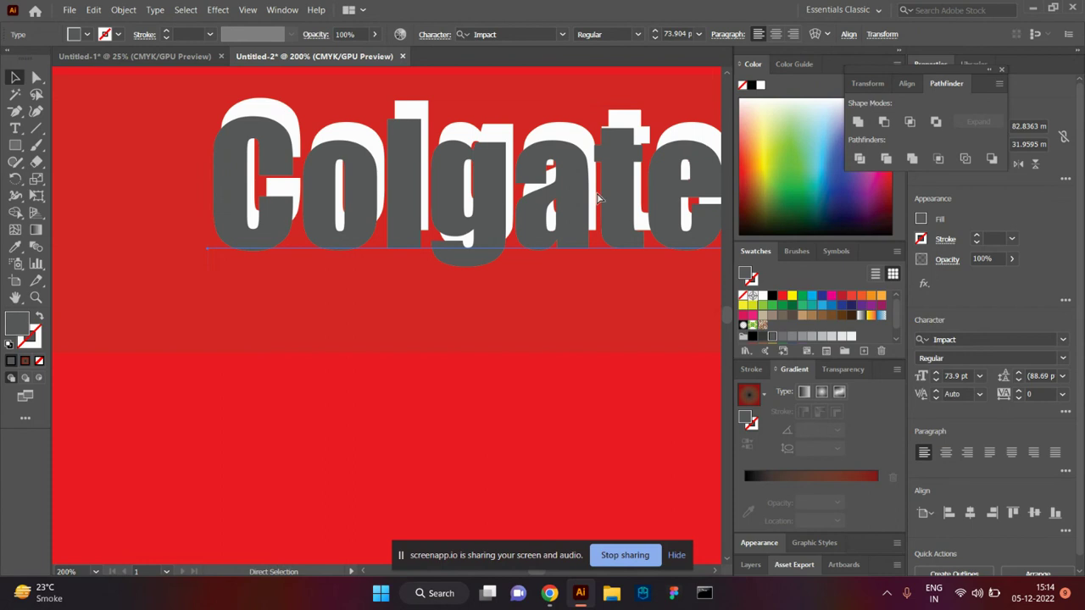
key("ctrl+bracketleft")
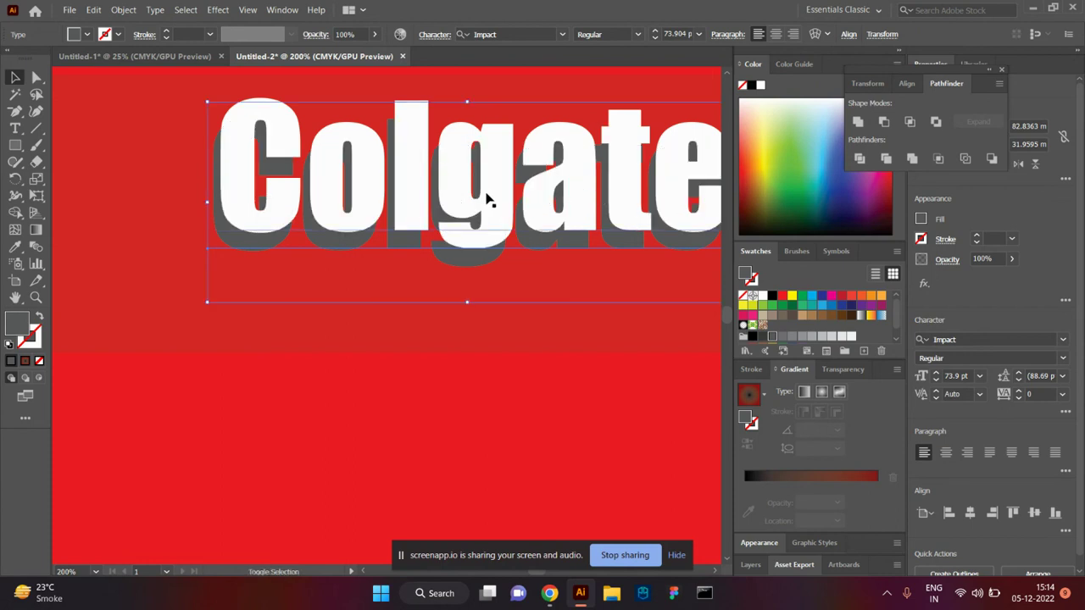
left_click(487, 199, "shift")
key("ctrl+alt+b")
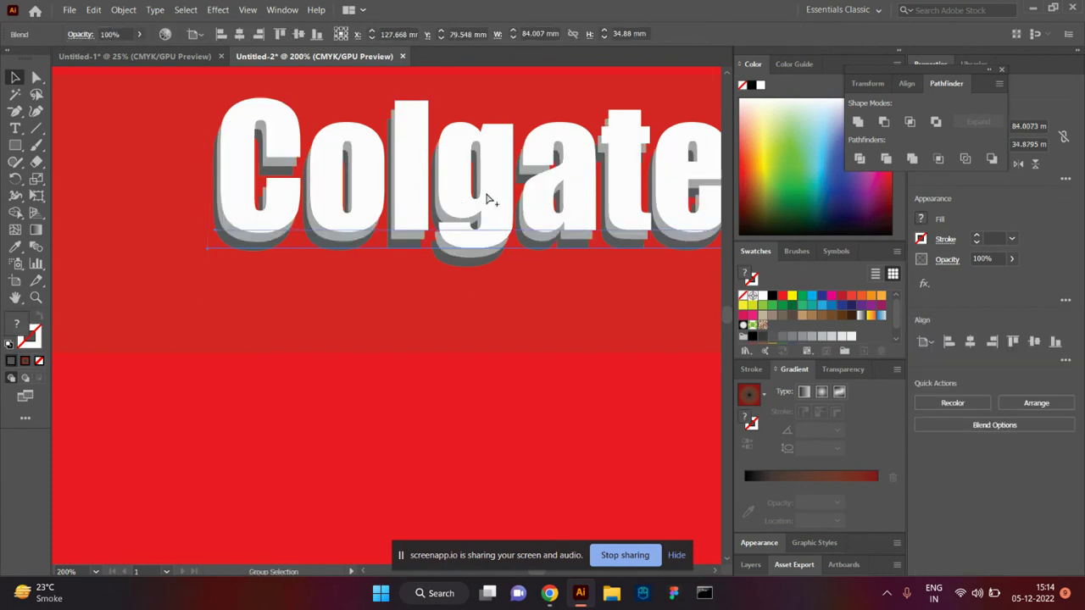
Set the Colgate blend to 10 specified steps.
double_click(35, 246)
left_click(553, 260)
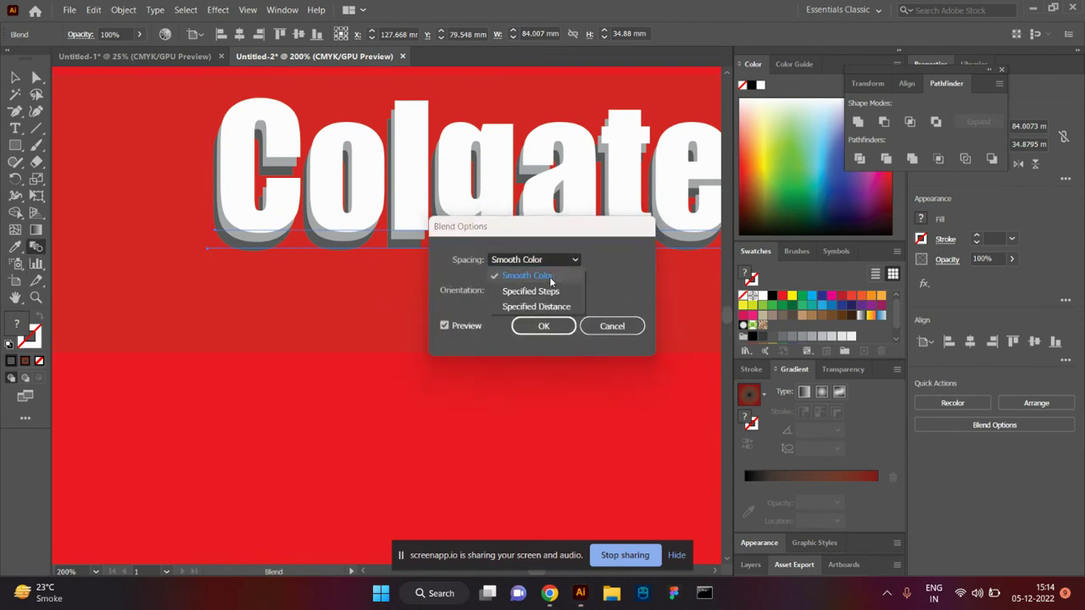
left_click(540, 291)
type("10")
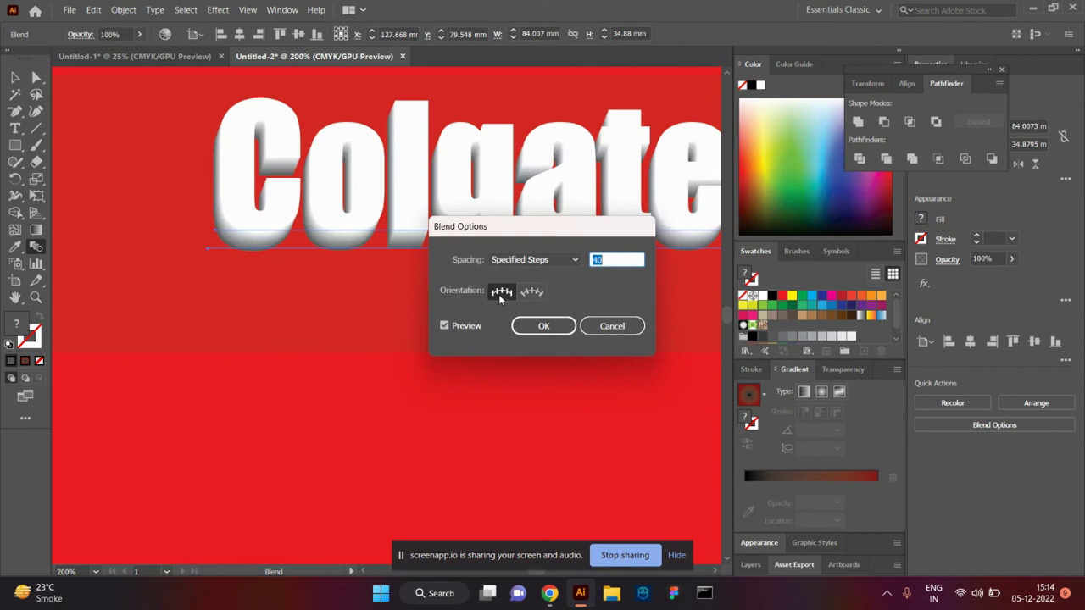
left_click(532, 327)
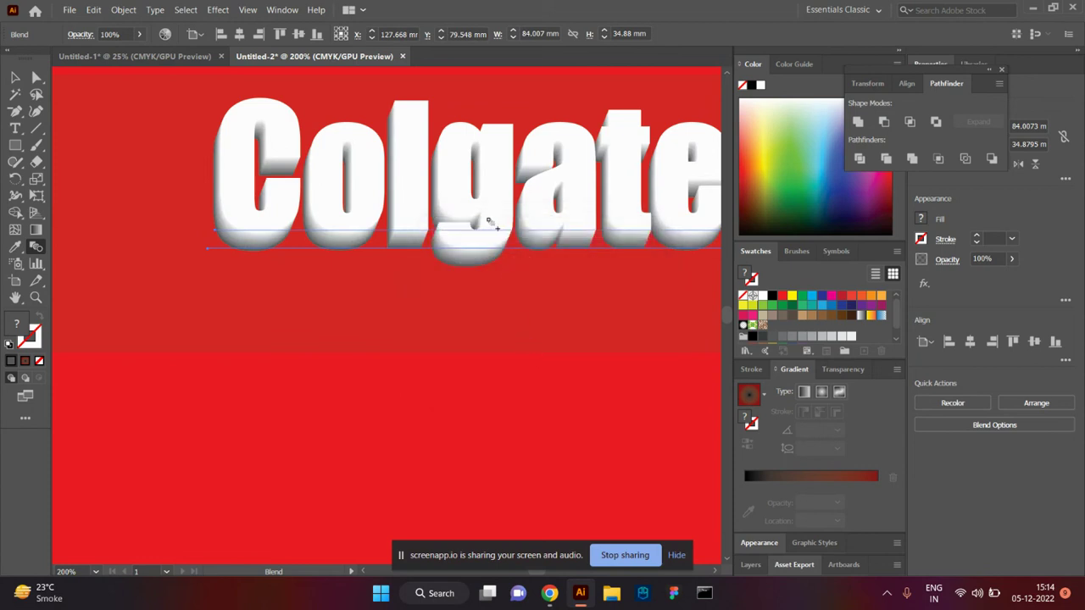
Move the Colgate blend onto the upper dark red band.
key("v")
left_click(254, 172)
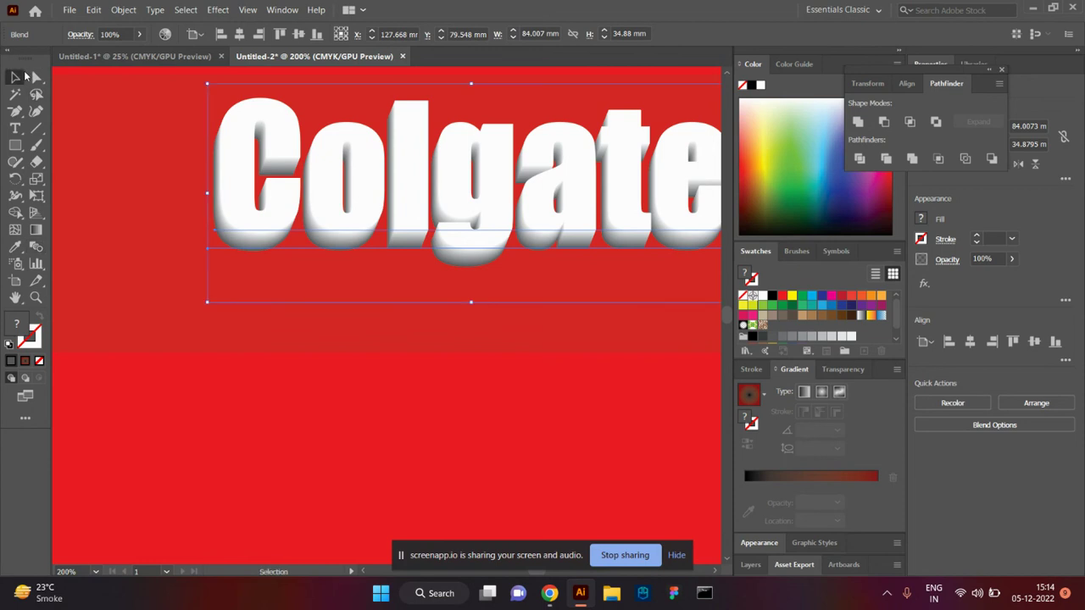
left_click_drag(413, 173, 371, 161)
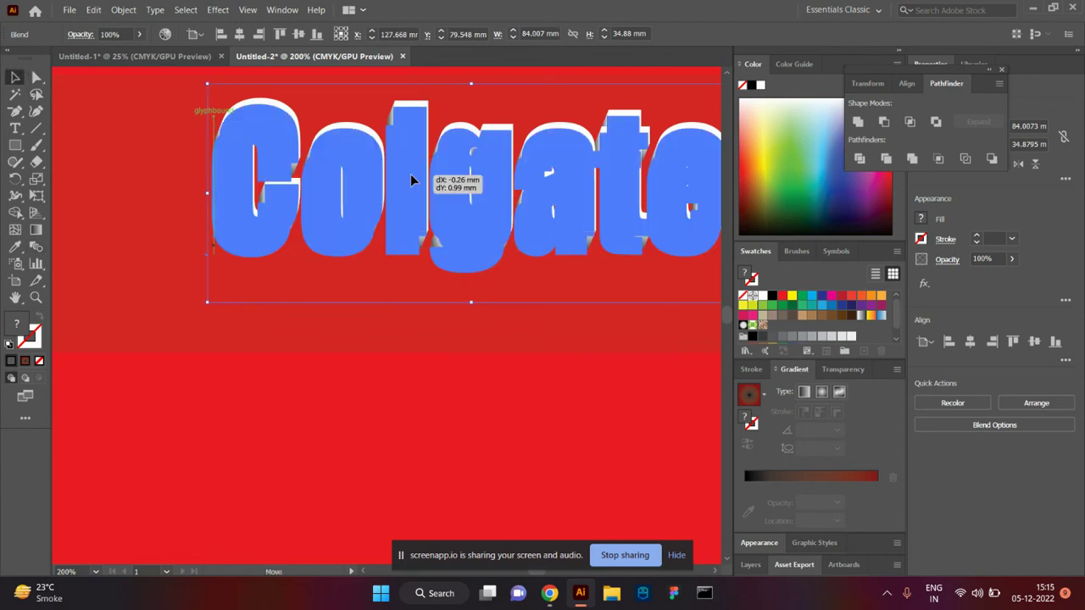
scroll(376, 175, "down", 3)
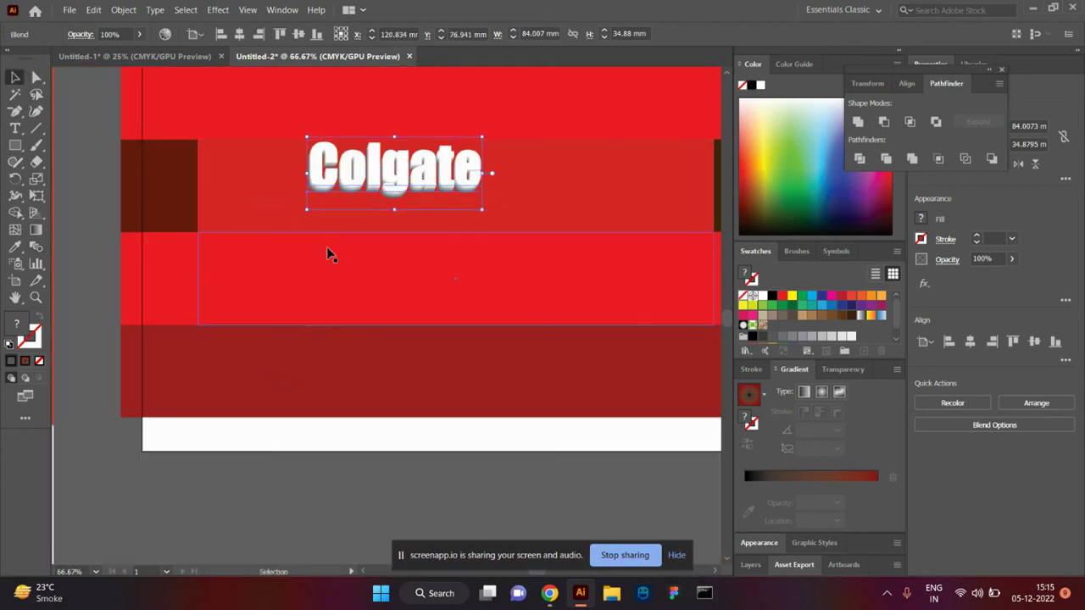
left_click_drag(362, 204, 320, 225)
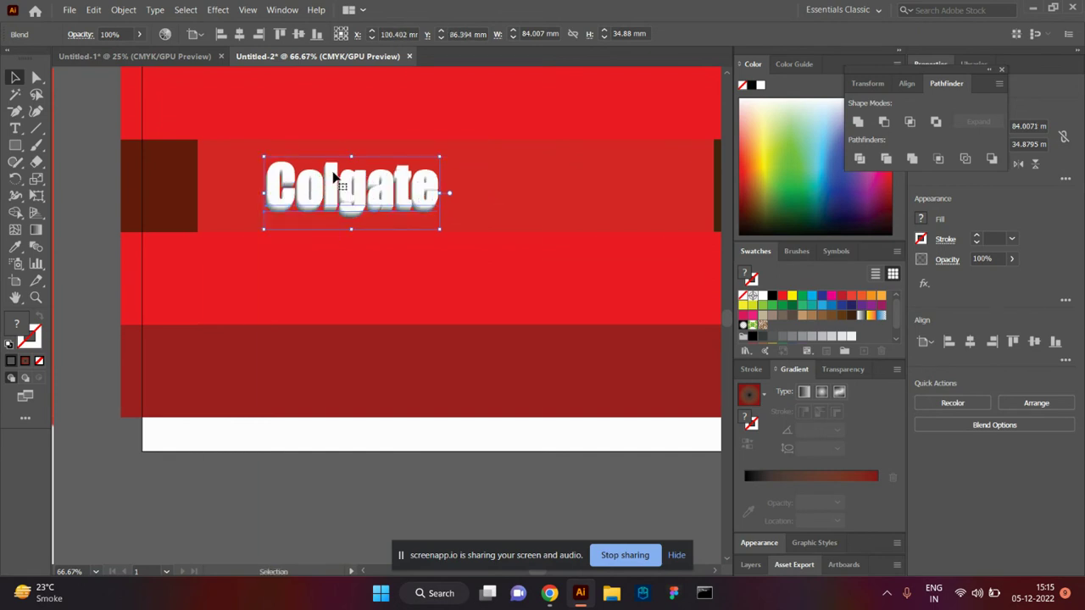
left_click_drag(334, 176, 322, 172)
scroll(400, 225, "down", 2)
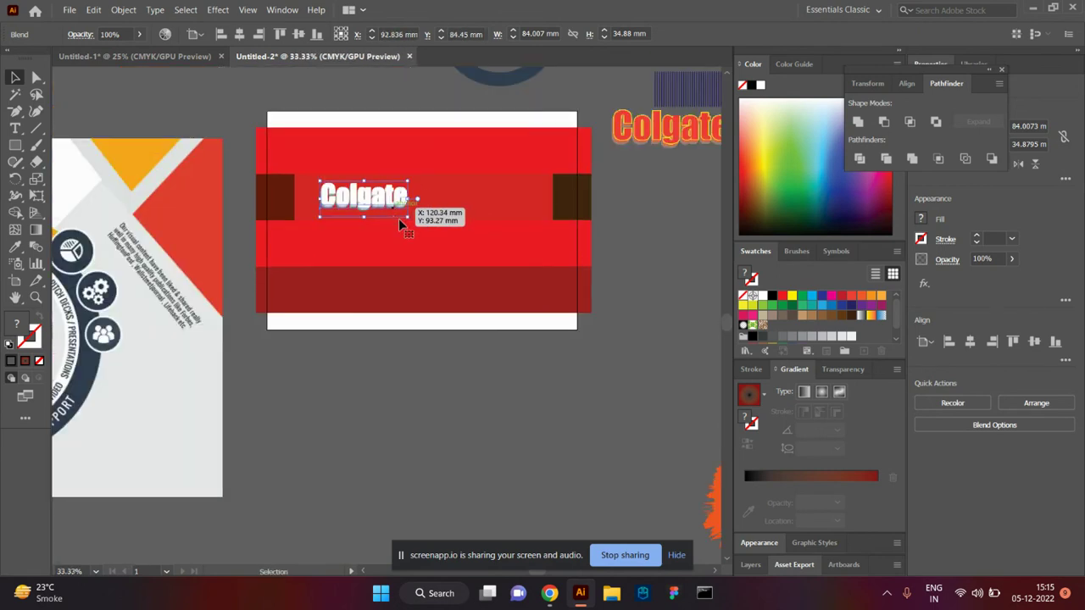
key("alt+Tab")
key("alt+Tab")
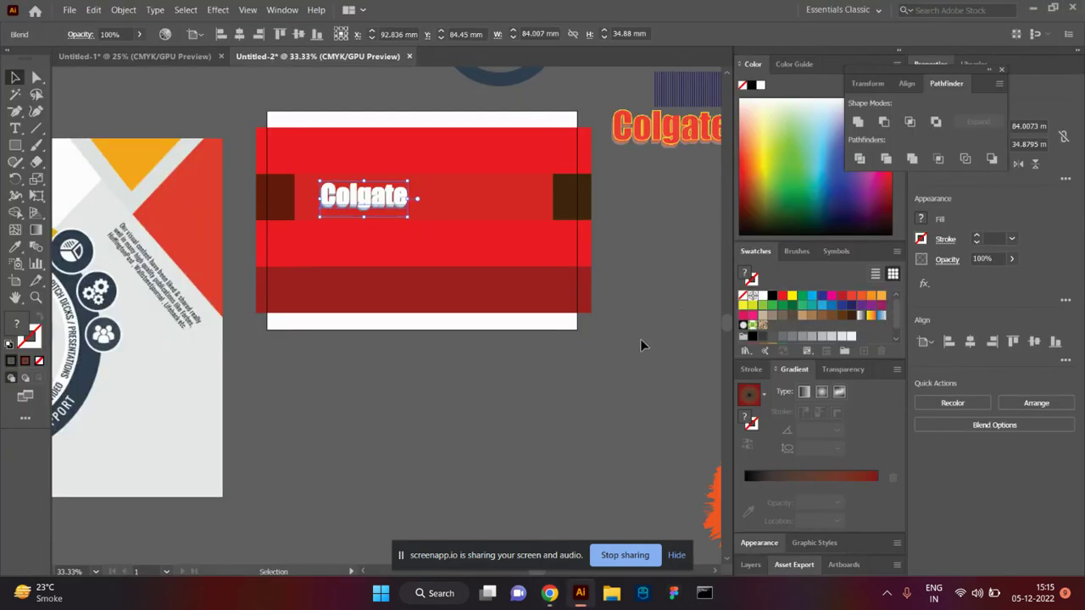
scroll(540, 310, "up", 1)
scroll(506, 307, "up", 2)
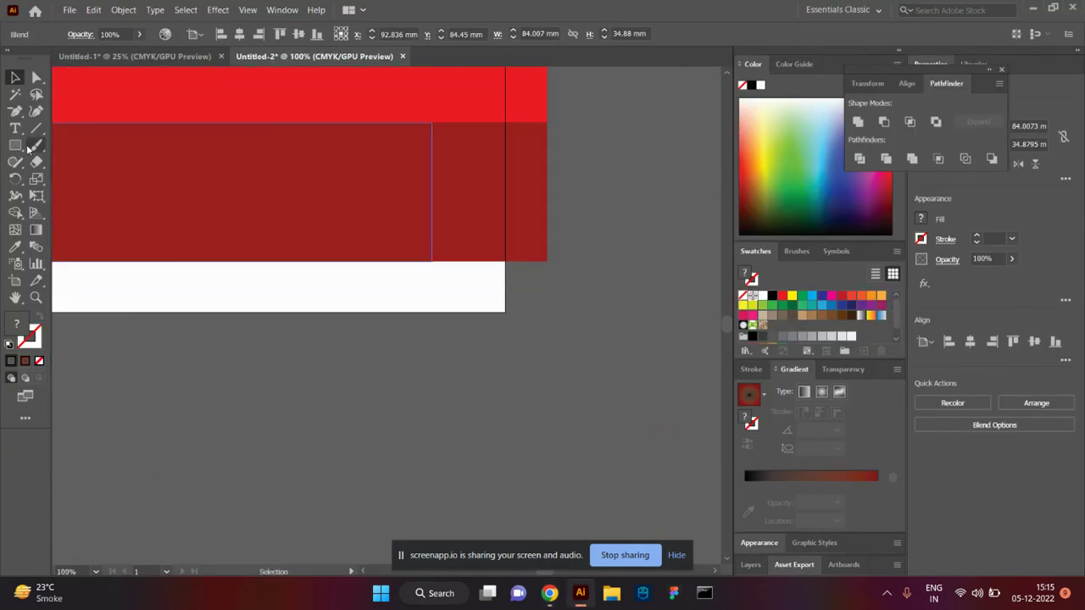
Draw a large ellipse and move it over the lower band's right corner.
key("l")
left_click_drag(656, 446, 280, 288)
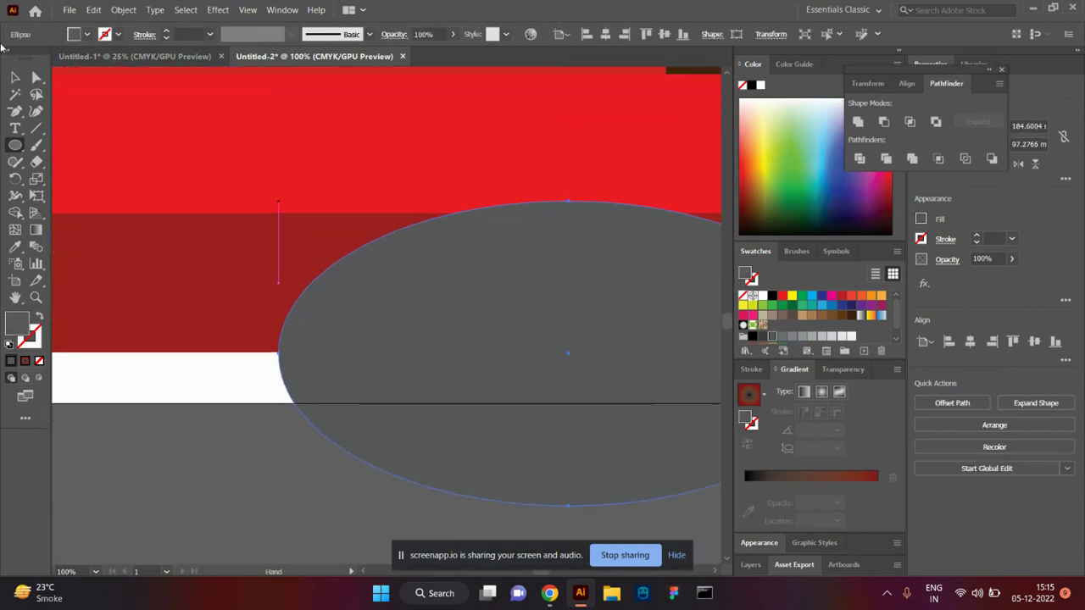
left_click_drag(471, 288, 544, 310)
key("ctrl+z")
scroll(498, 297, "down", 2)
key("v")
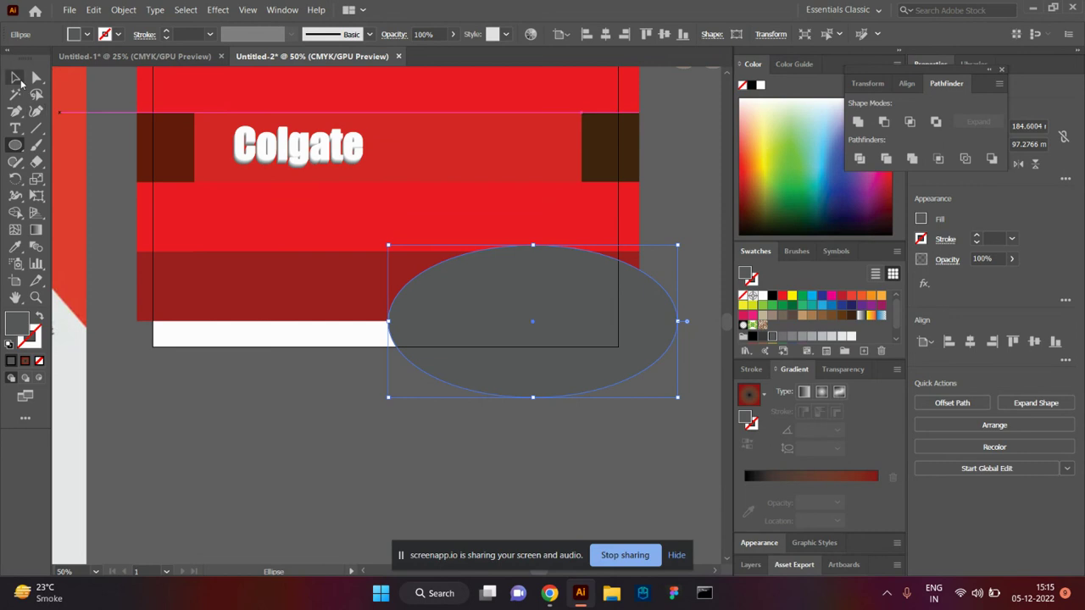
left_click_drag(572, 360, 615, 370)
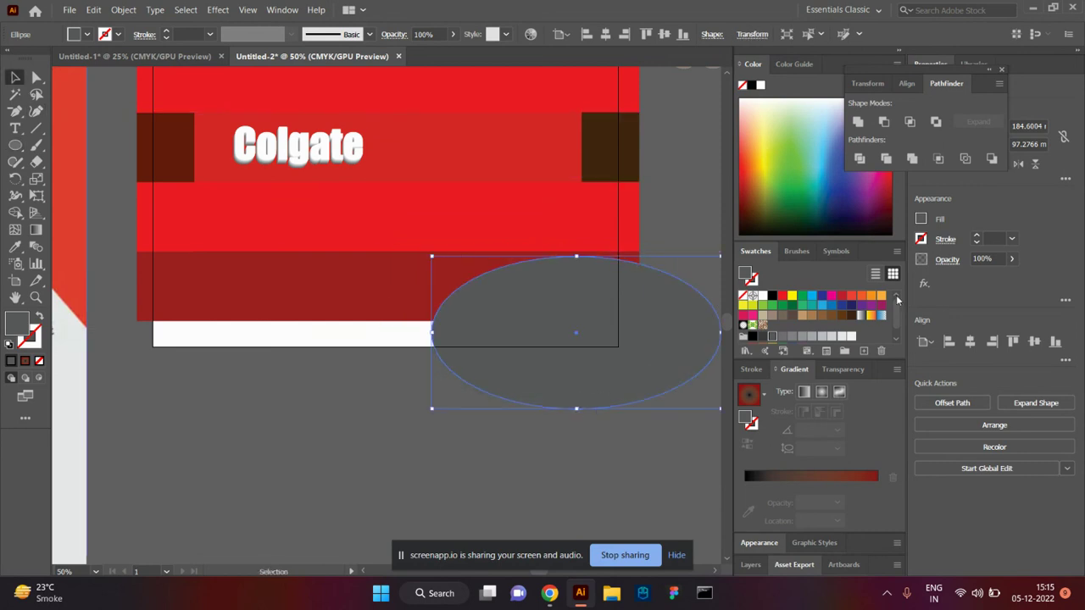
scroll(800, 333, "down", 1)
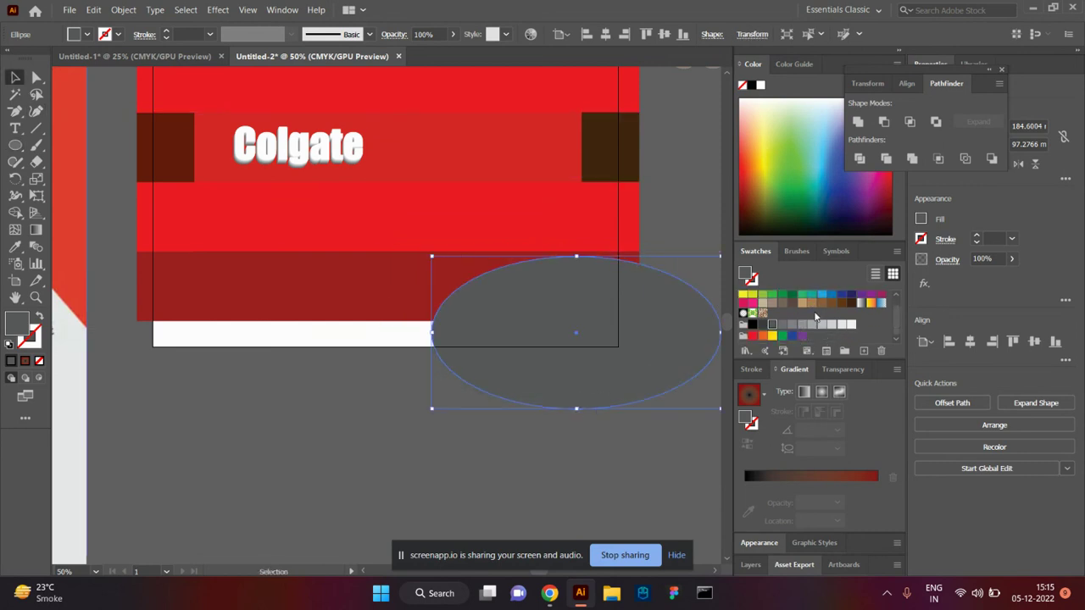
Give the ellipse the yellow-orange-red gradient and divide it with the dark red band.
left_click(882, 303)
left_click(871, 304)
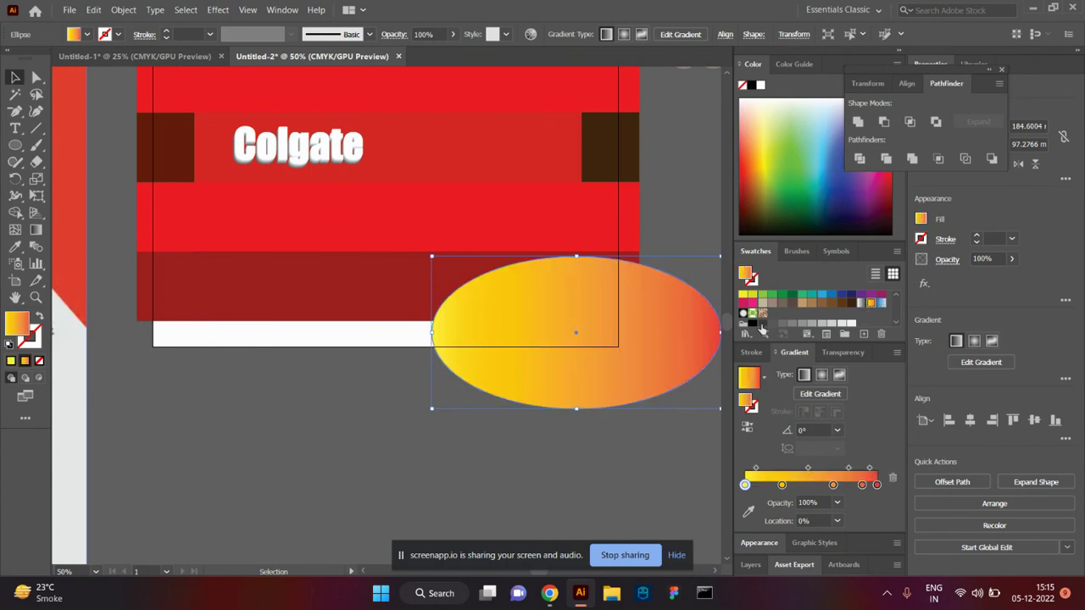
left_click(332, 290, "shift")
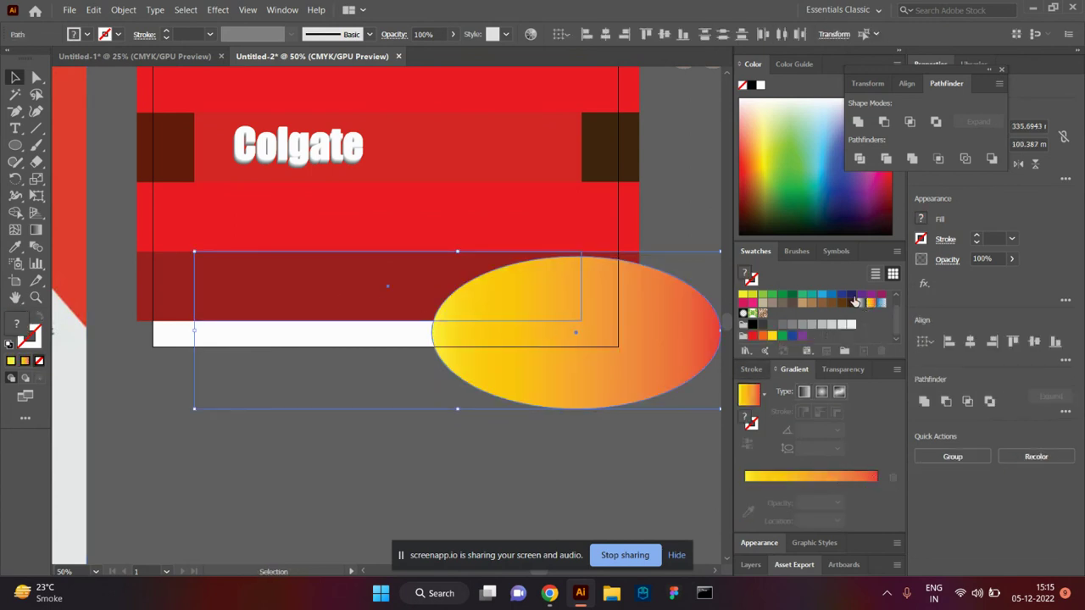
left_click(860, 160)
Ungroup the divided pieces and move the leftover ellipse piece aside.
right_click(660, 326)
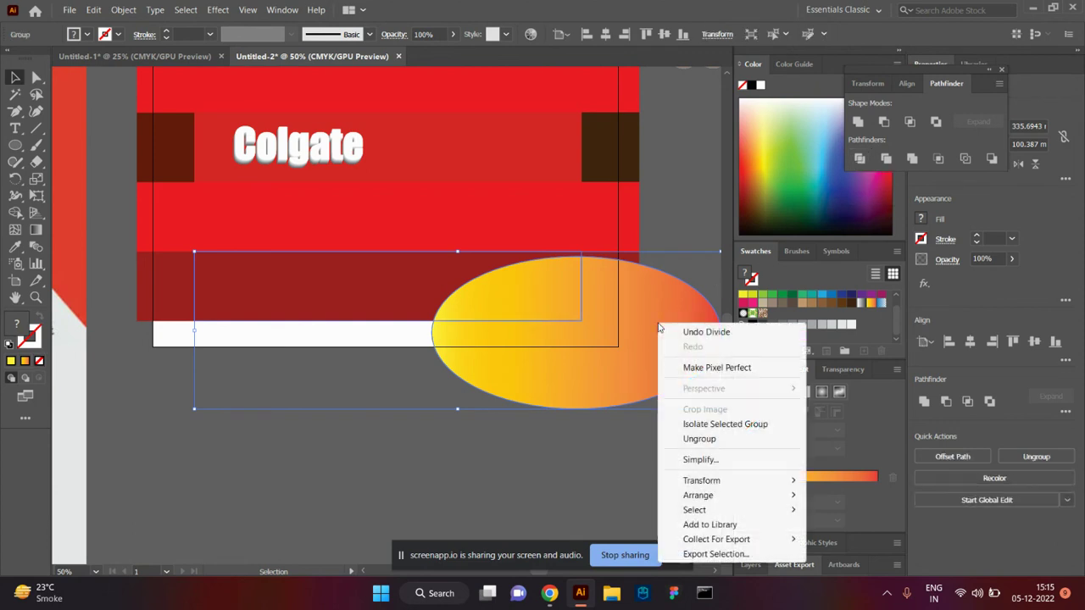
left_click(700, 439)
left_click_drag(662, 349, 521, 492)
left_click(527, 299)
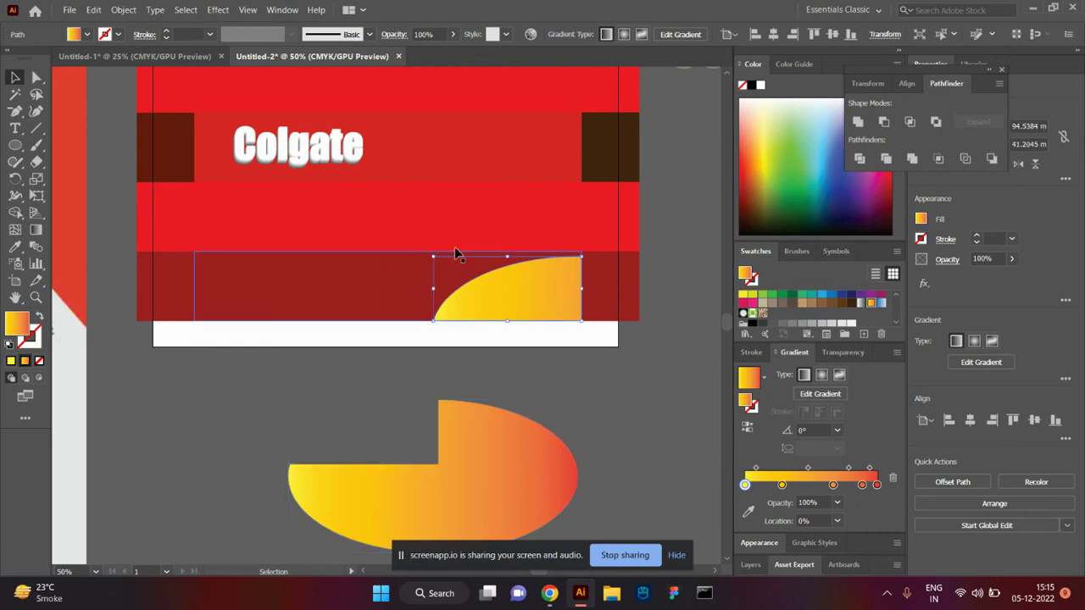
scroll(528, 212, "up", 2)
scroll(529, 208, "down", 1)
scroll(528, 210, "down", 1)
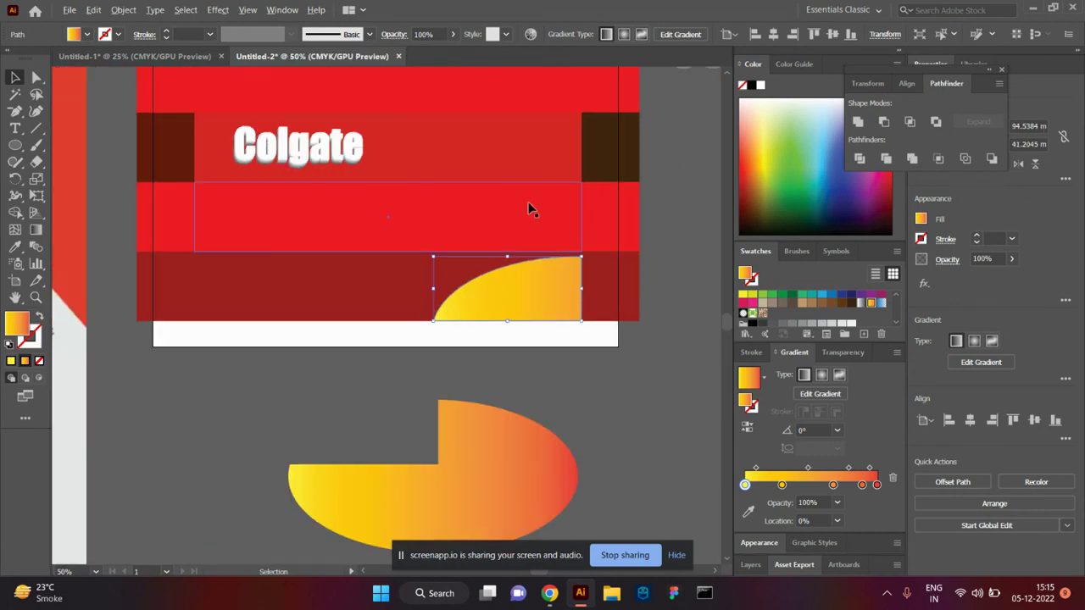
key("alt+Tab")
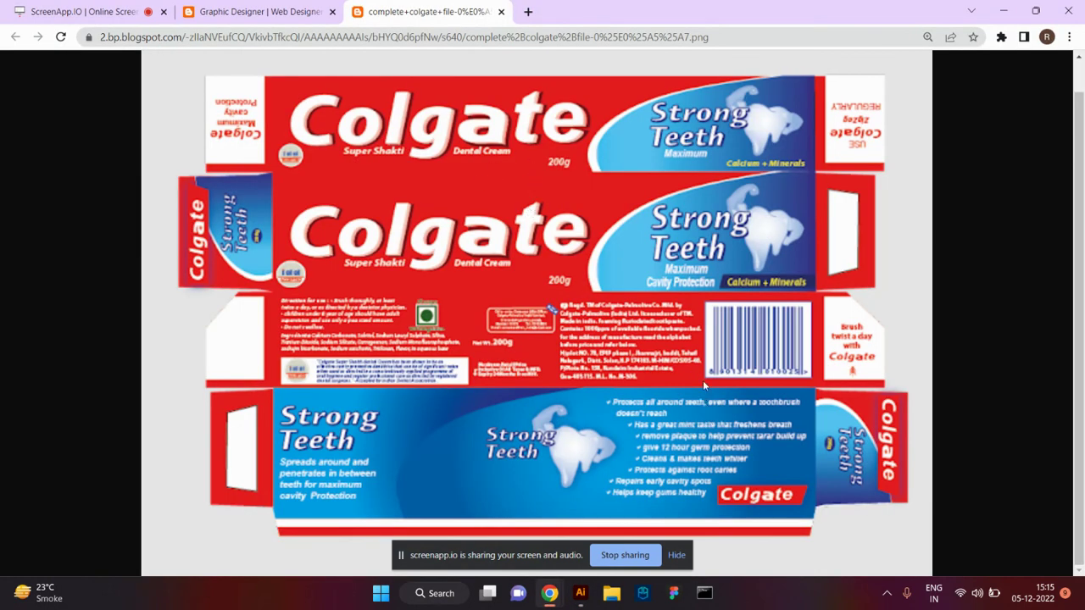
Open the Colgate box reference image in a new Chrome tab and view it.
right_click(527, 333)
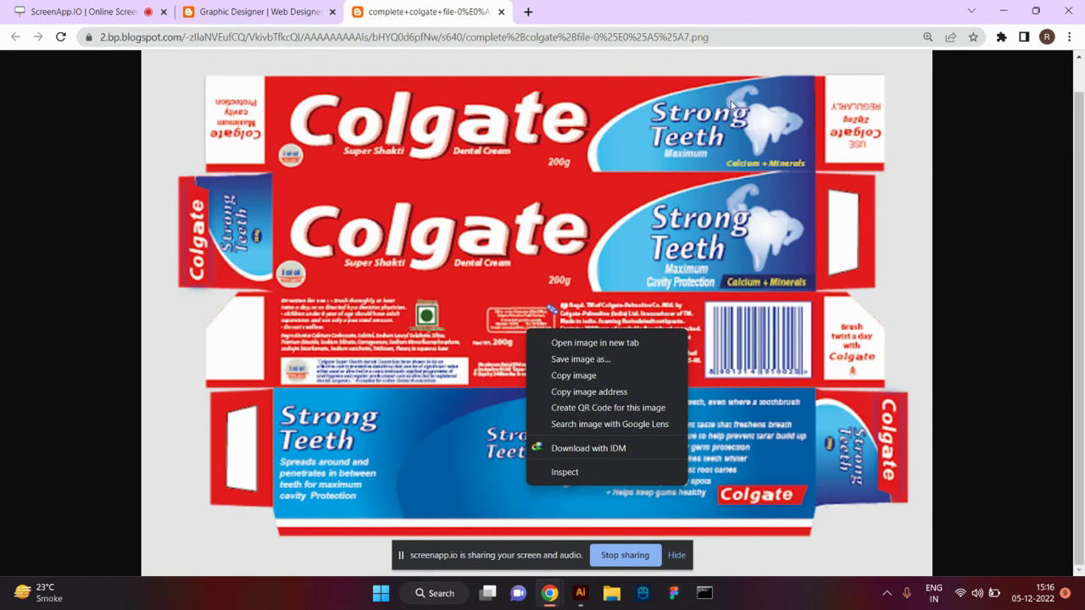
left_click(653, 213)
right_click(648, 214)
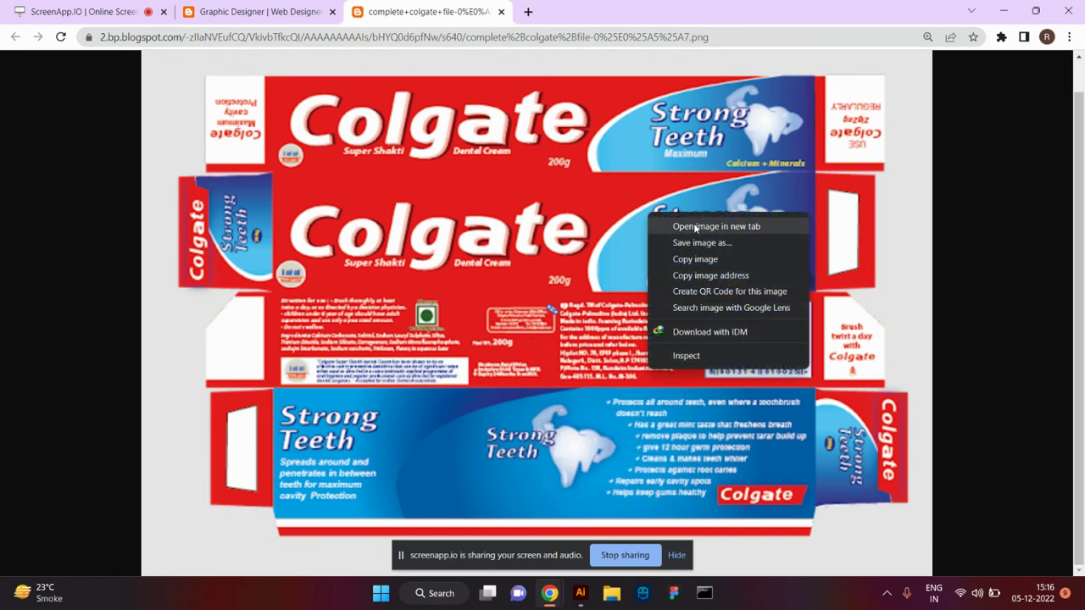
left_click(695, 226)
key("ctrl+Tab")
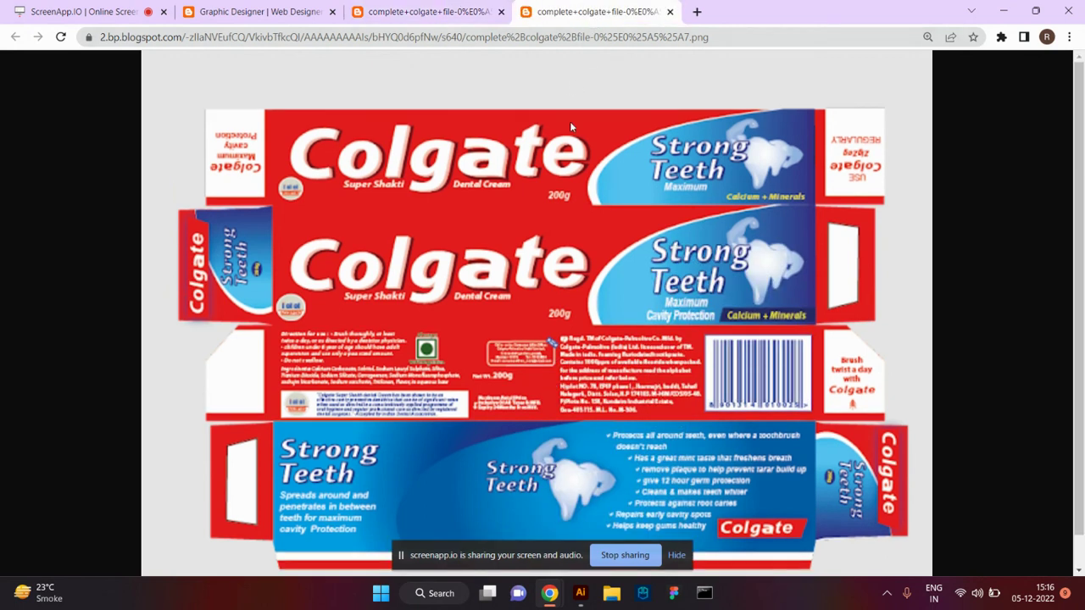
scroll(597, 245, "down", 1)
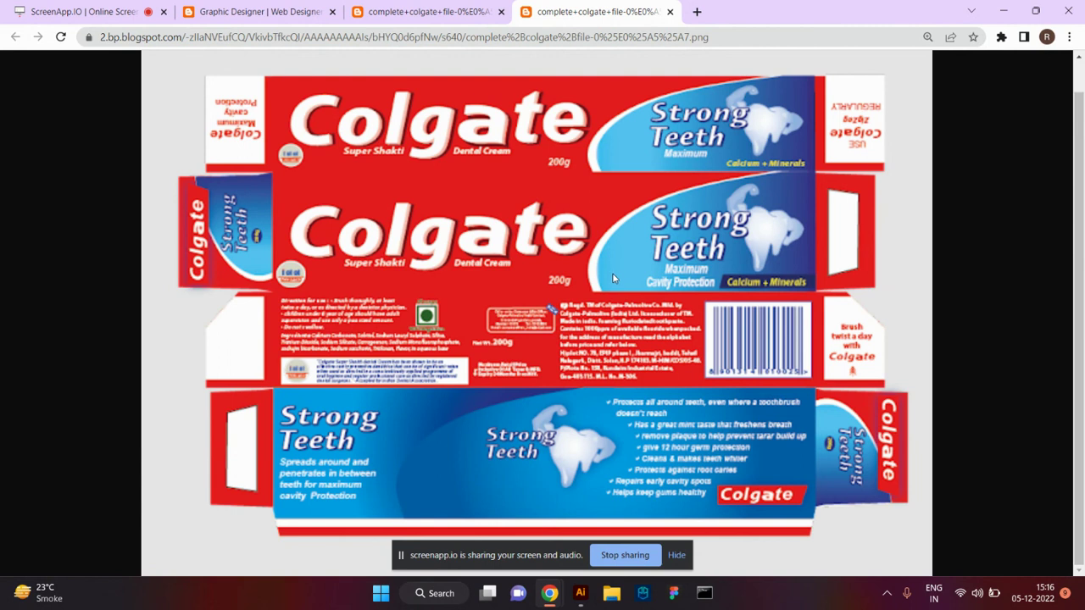
key("alt+Tab")
Zoom out and move the red bands, Colgate text and swoosh up and left onto the artboard.
left_click(543, 382)
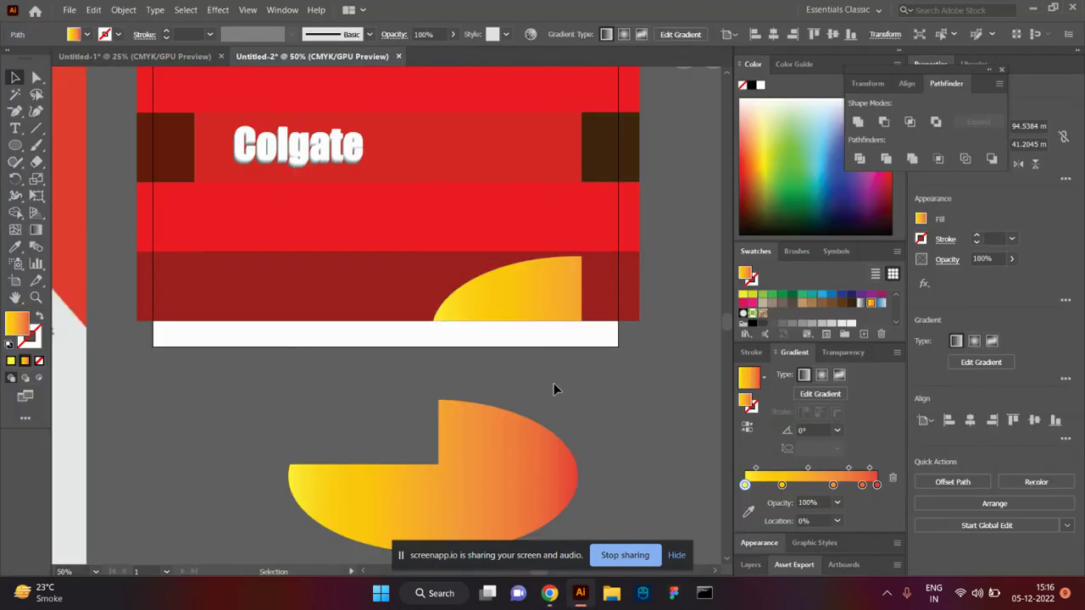
scroll(546, 362, "down", 2, "alt")
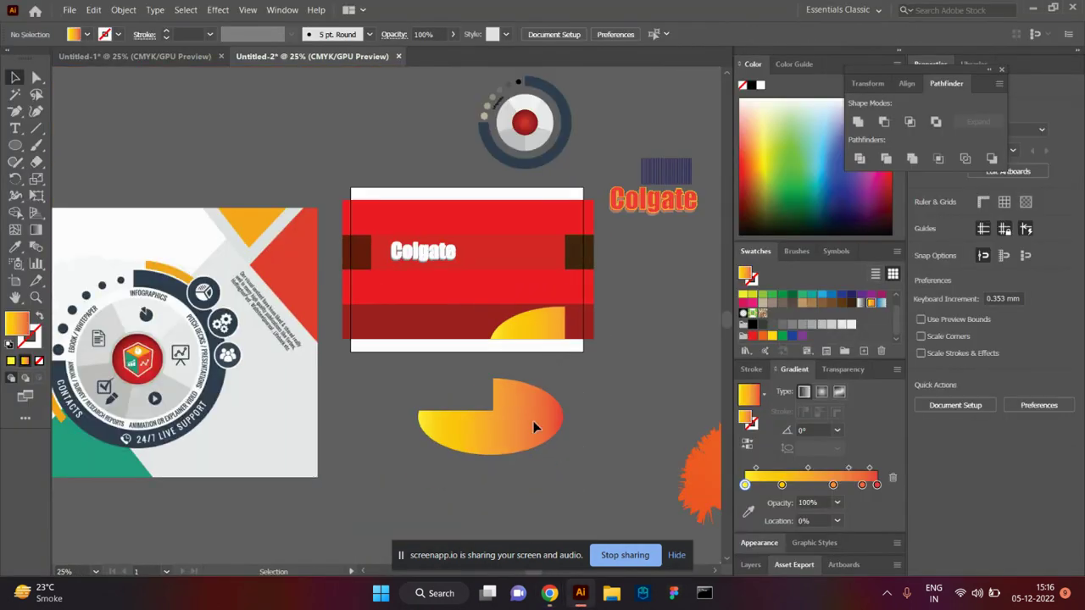
left_click_drag(382, 198, 585, 450)
left_click_drag(428, 265, 414, 259)
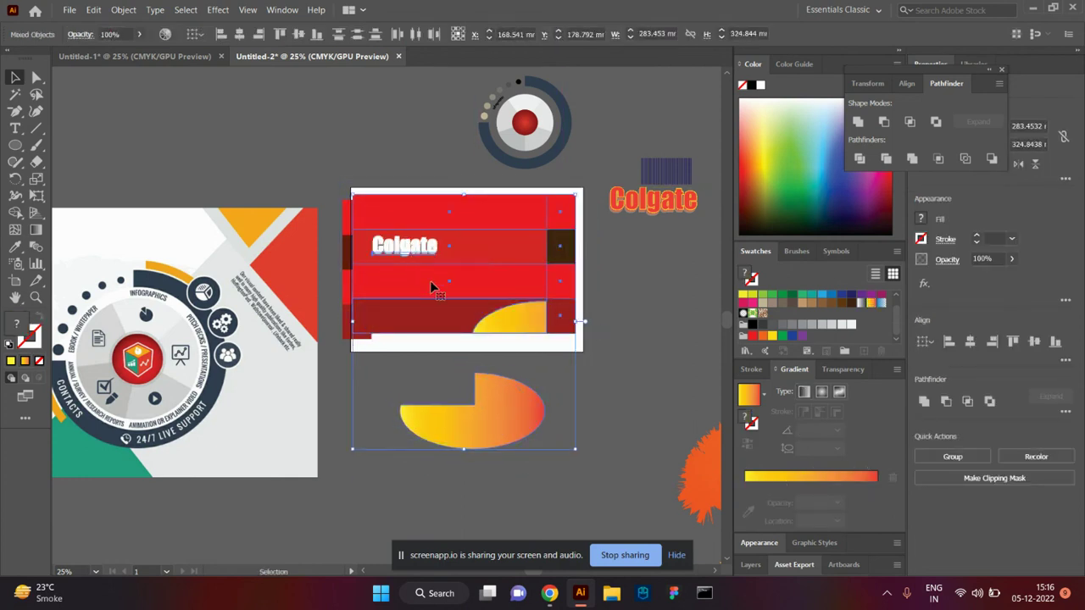
Move the leftover gradient ellipse to the right of the logo, then nudge the bands and text into place.
left_click(545, 383)
left_click_drag(518, 422, 678, 275)
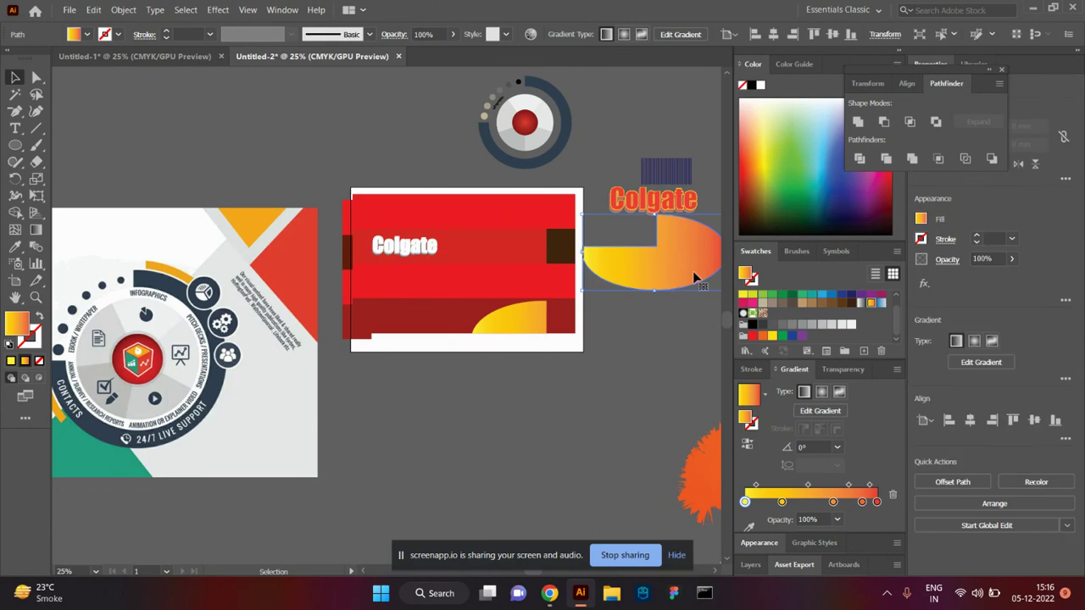
left_click_drag(331, 188, 543, 371)
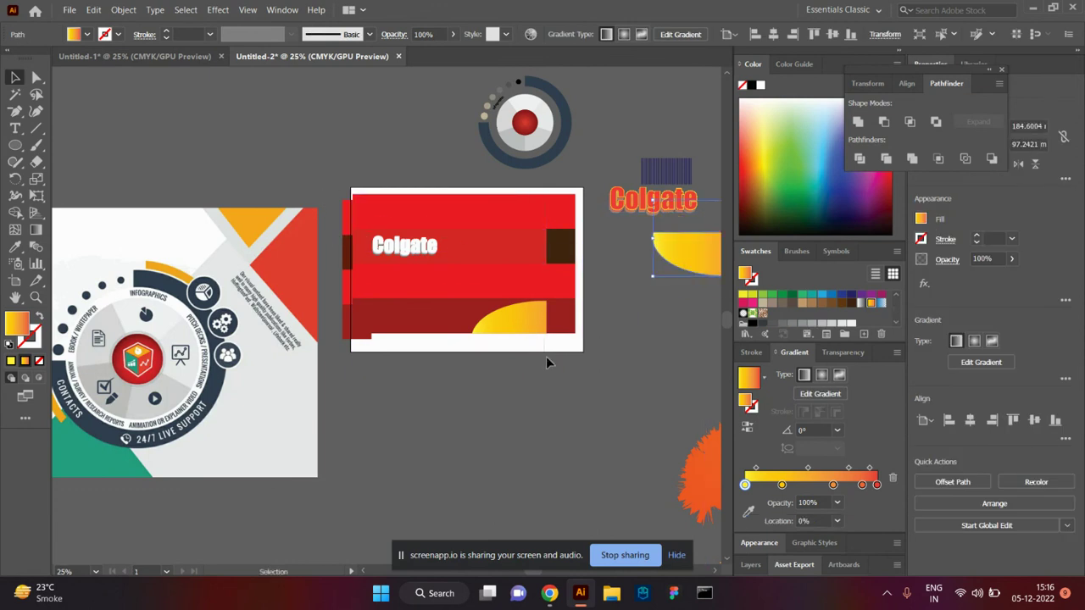
left_click_drag(500, 332, 509, 334)
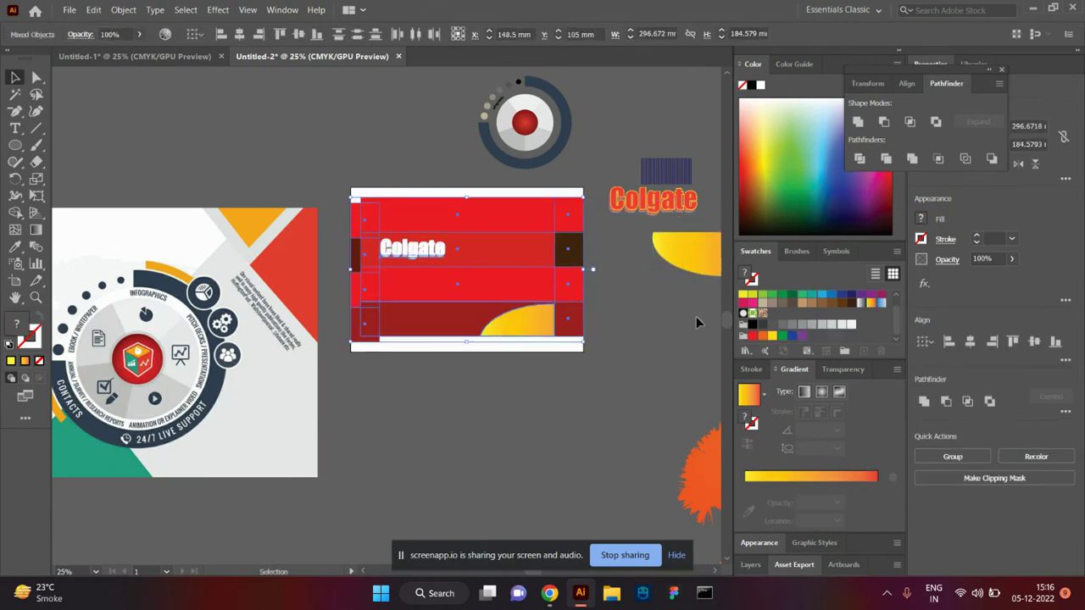